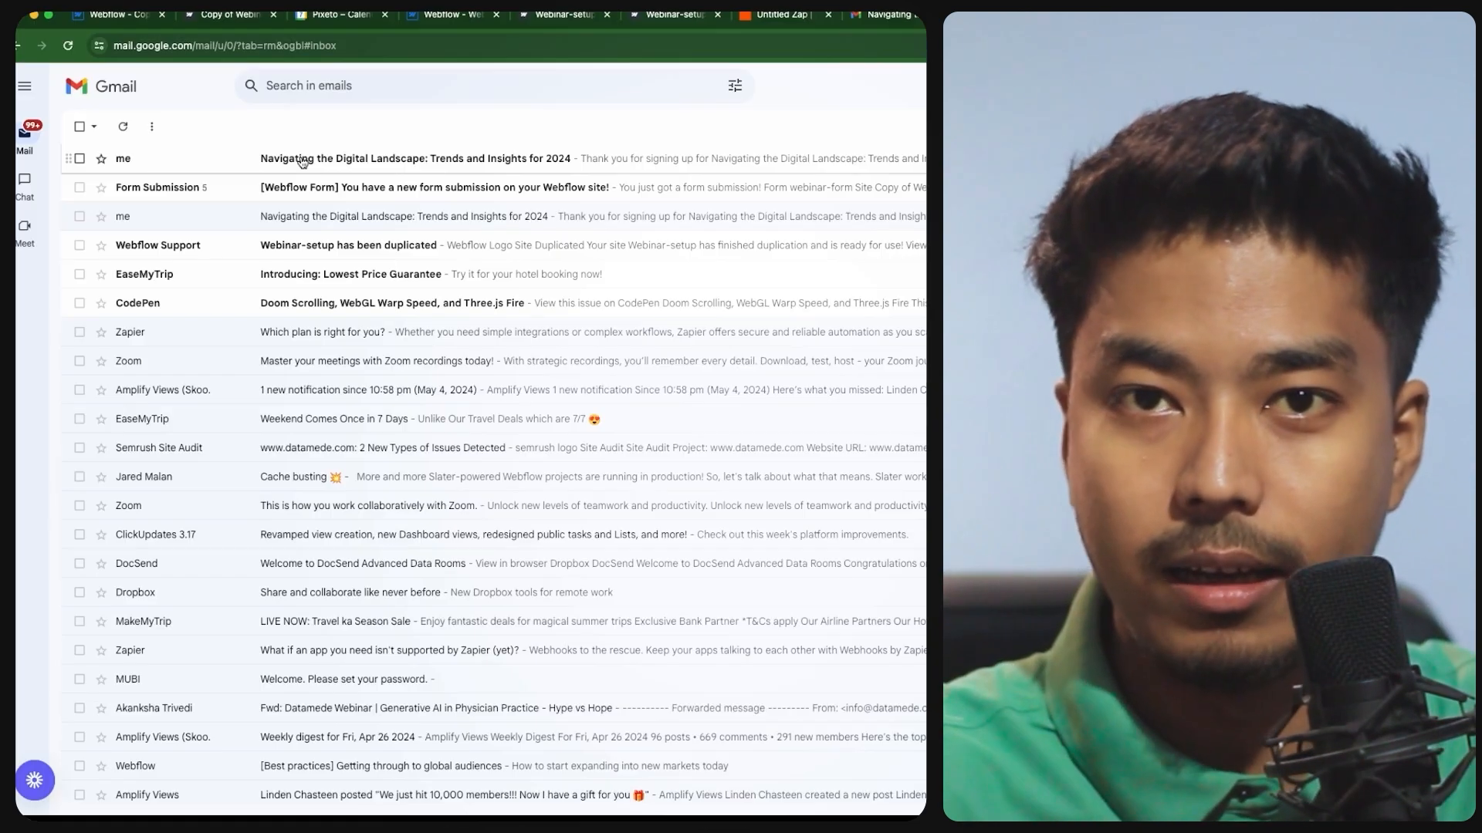
# - Open the 'Navigating the Digital Landscape' confirmation email and highlight its sender and webinar detail lines
pyautogui.click(302, 161)
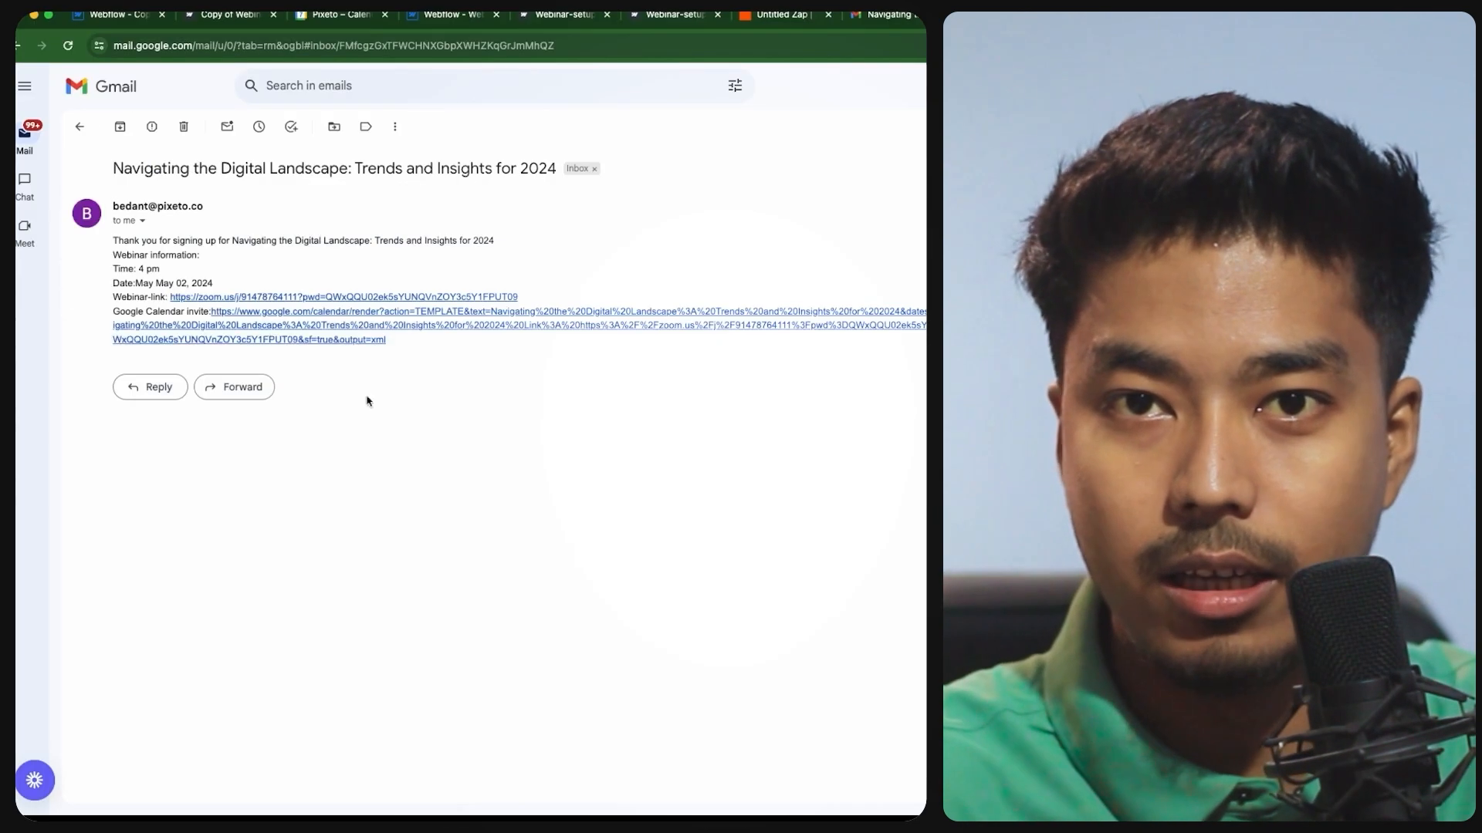
pyautogui.moveTo(121, 238); pyautogui.dragTo(216, 284)
pyautogui.click(266, 278)
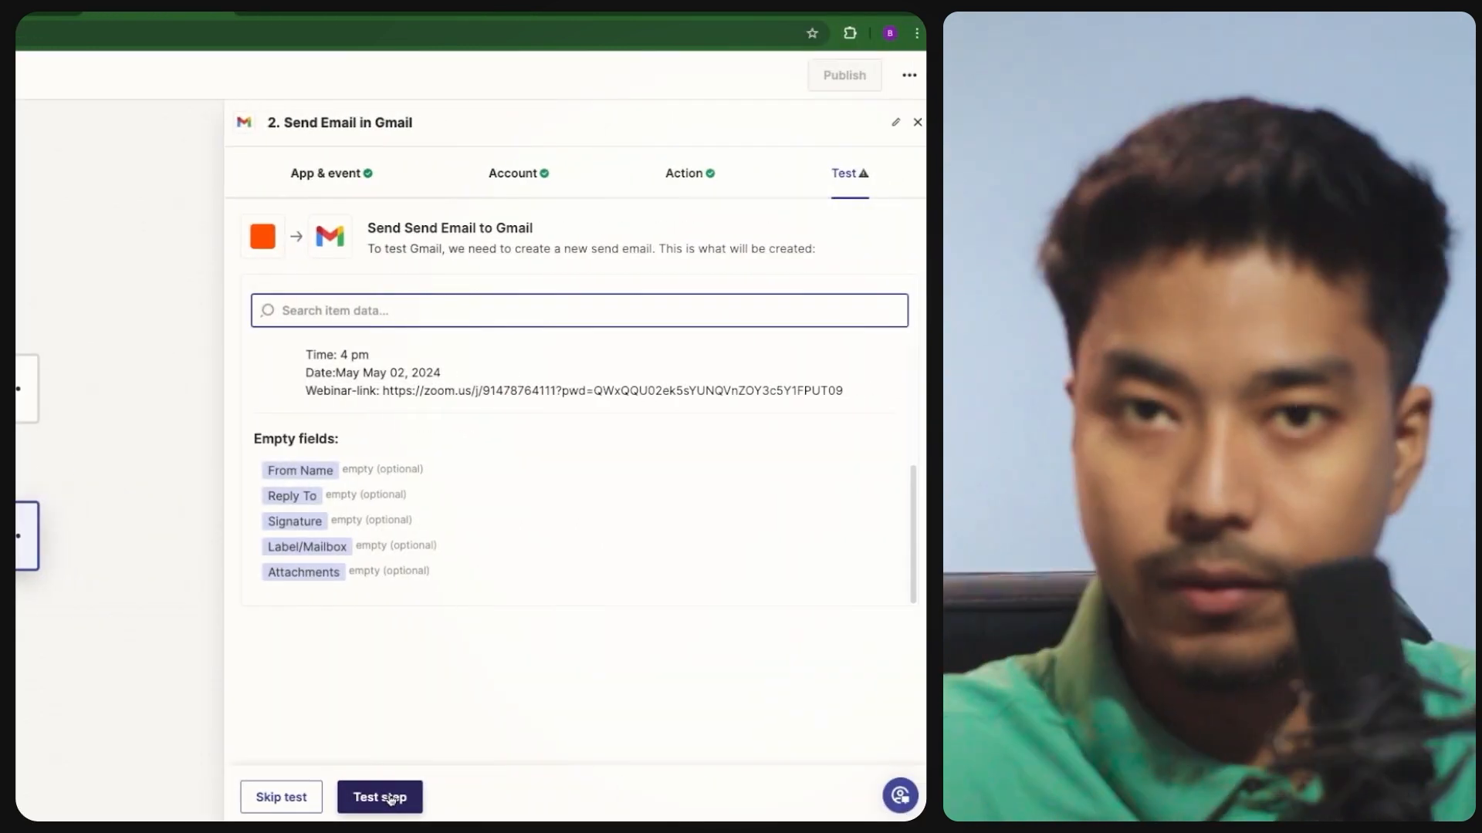
# - Test the Send Email in Gmail step to deliver the email with webinar time, date and Zoom link
pyautogui.click(391, 801)
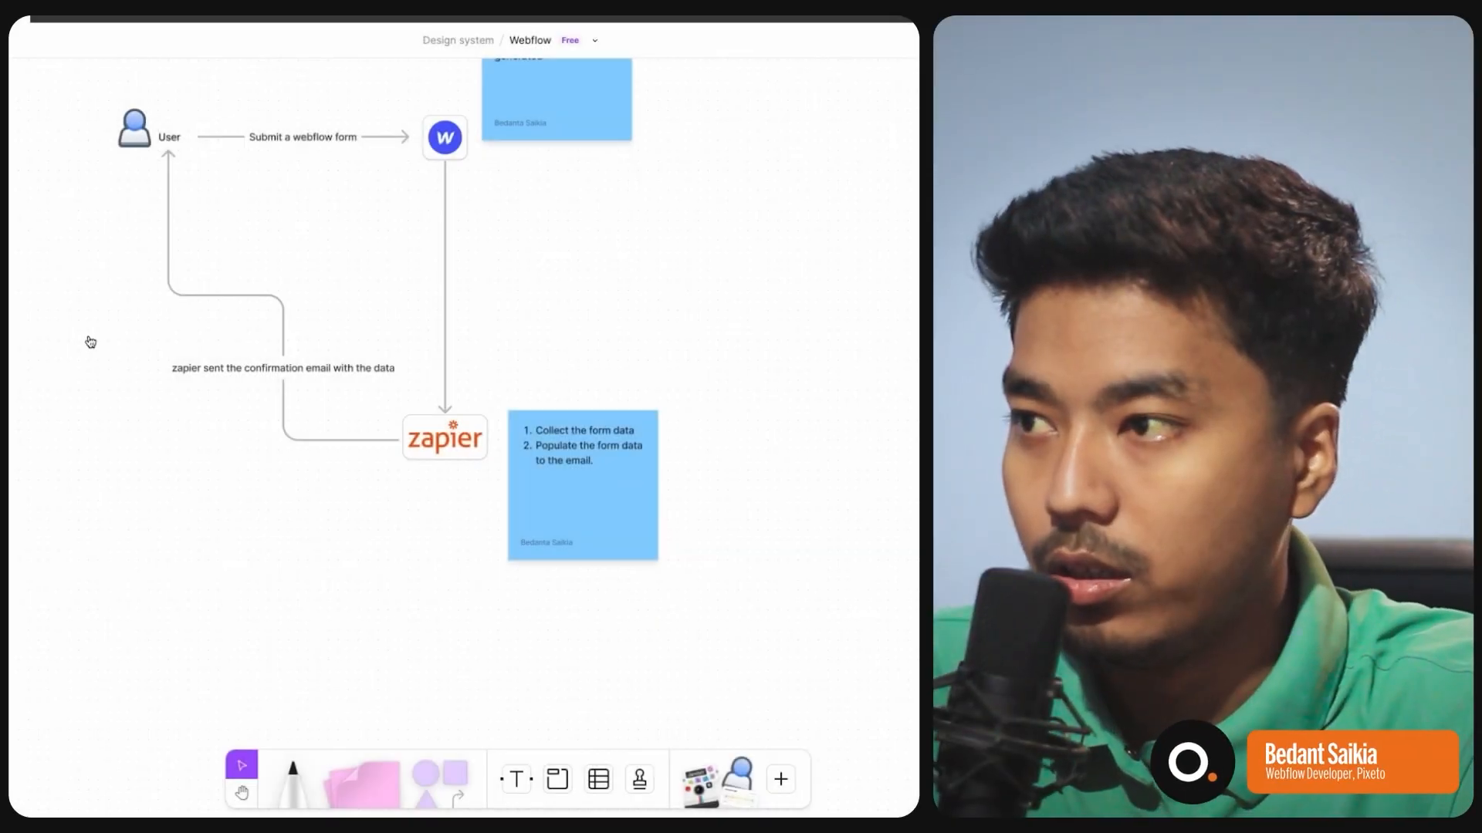
pyautogui.scroll(3, 494, 278)
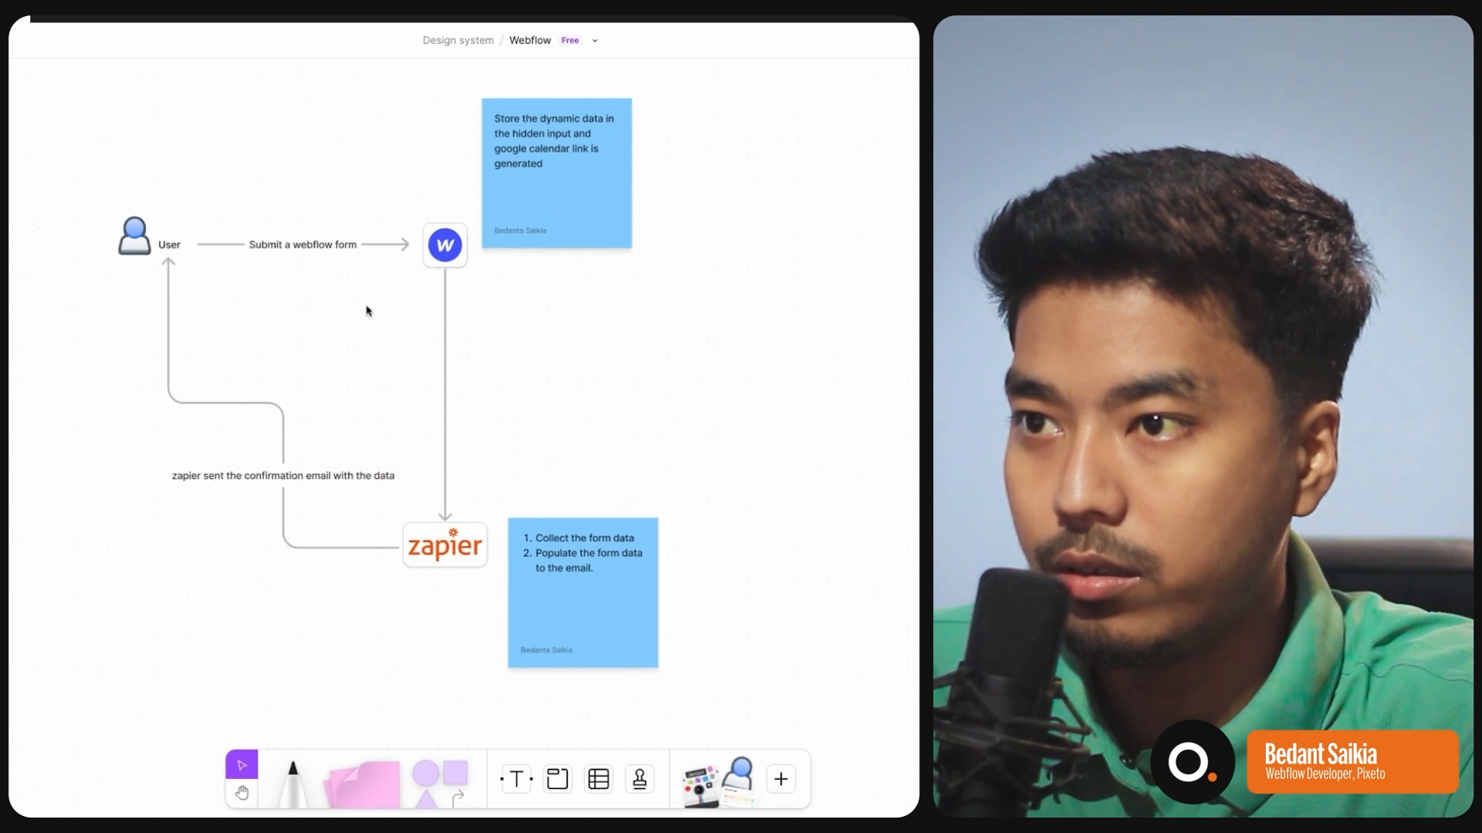
pyautogui.click(449, 257)
pyautogui.click(558, 204)
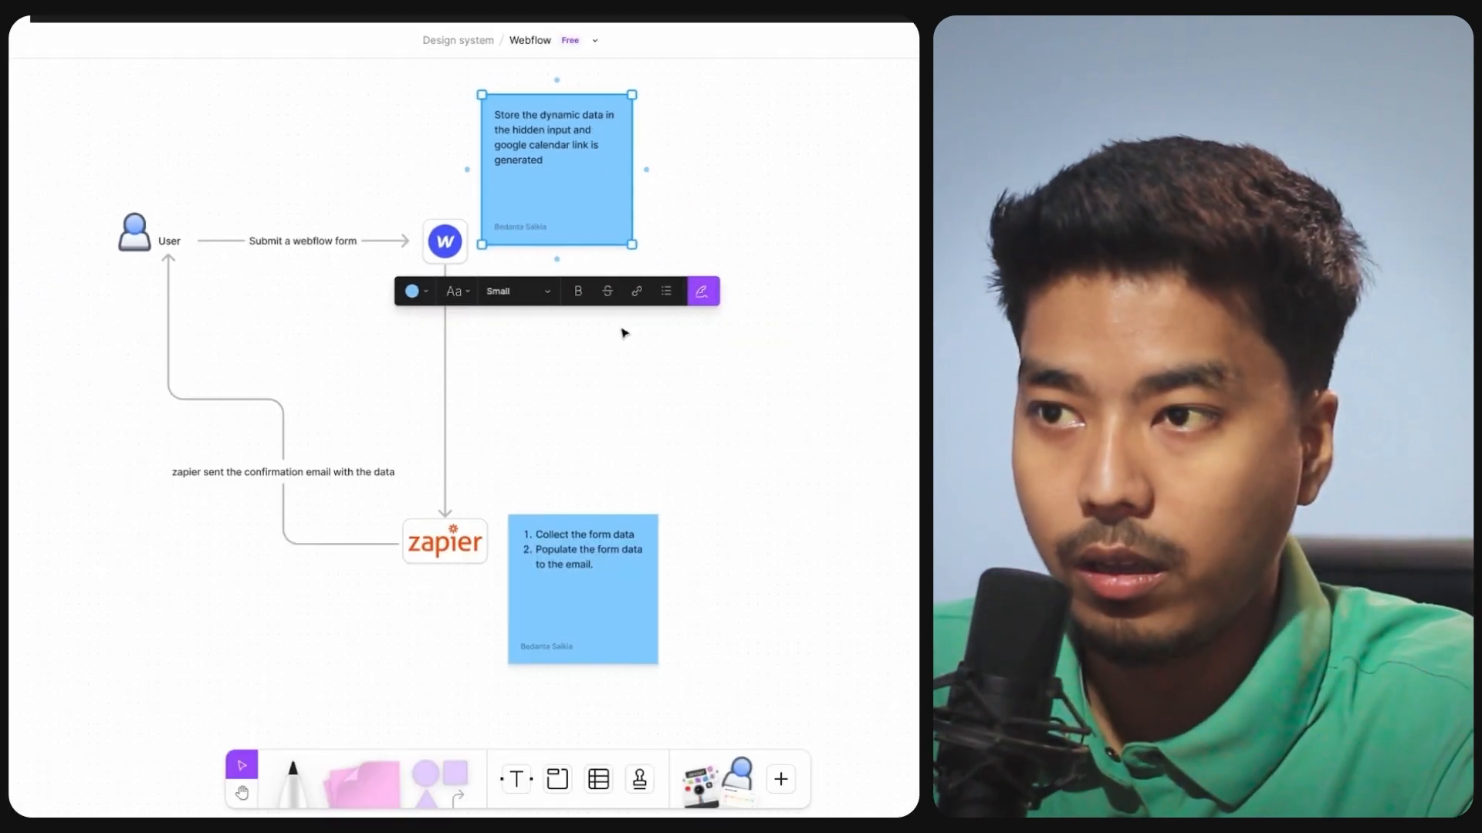
pyautogui.click(618, 330)
pyautogui.scroll(-1, 633, 286)
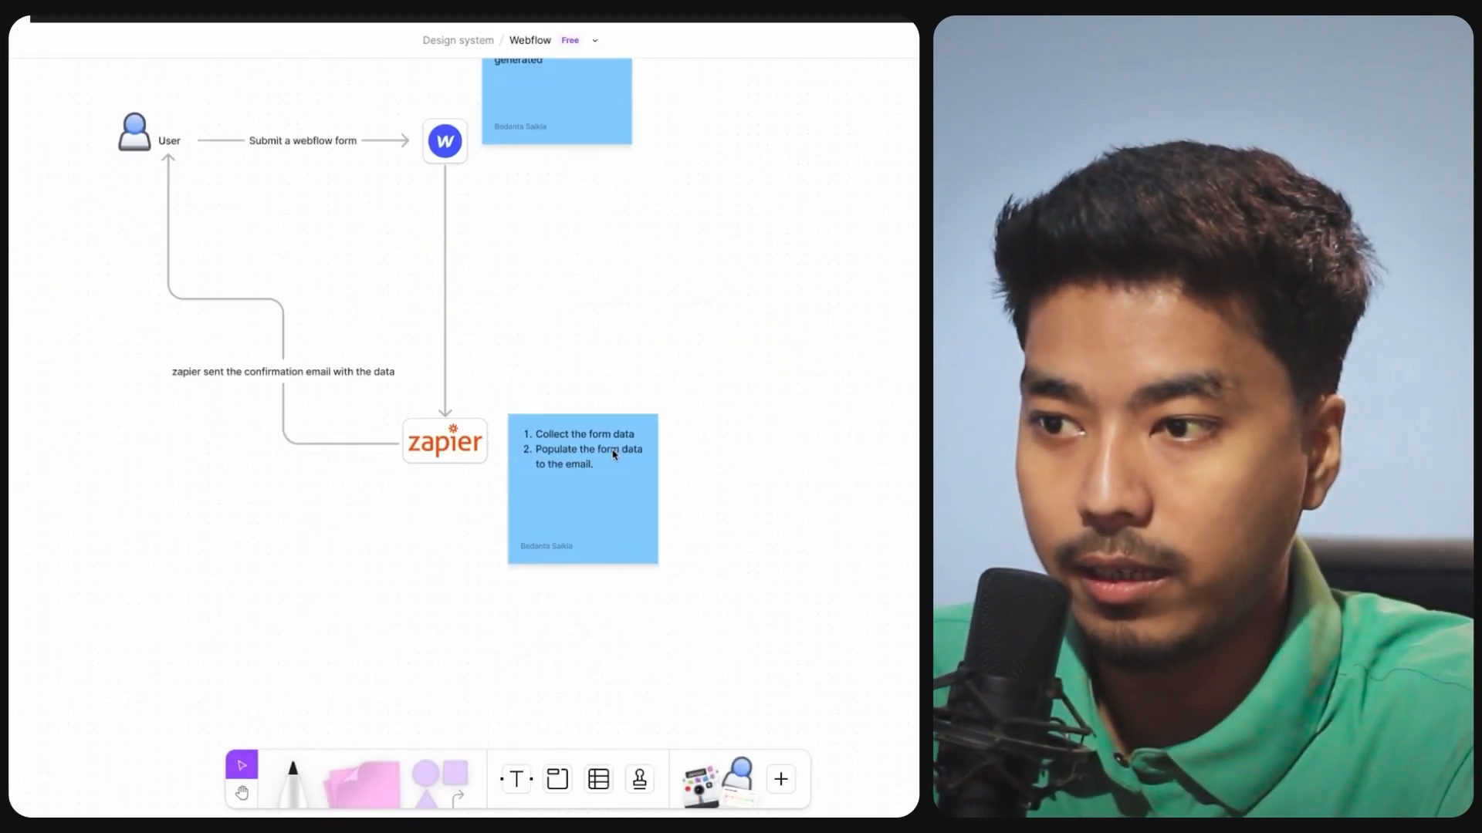
pyautogui.click(572, 532)
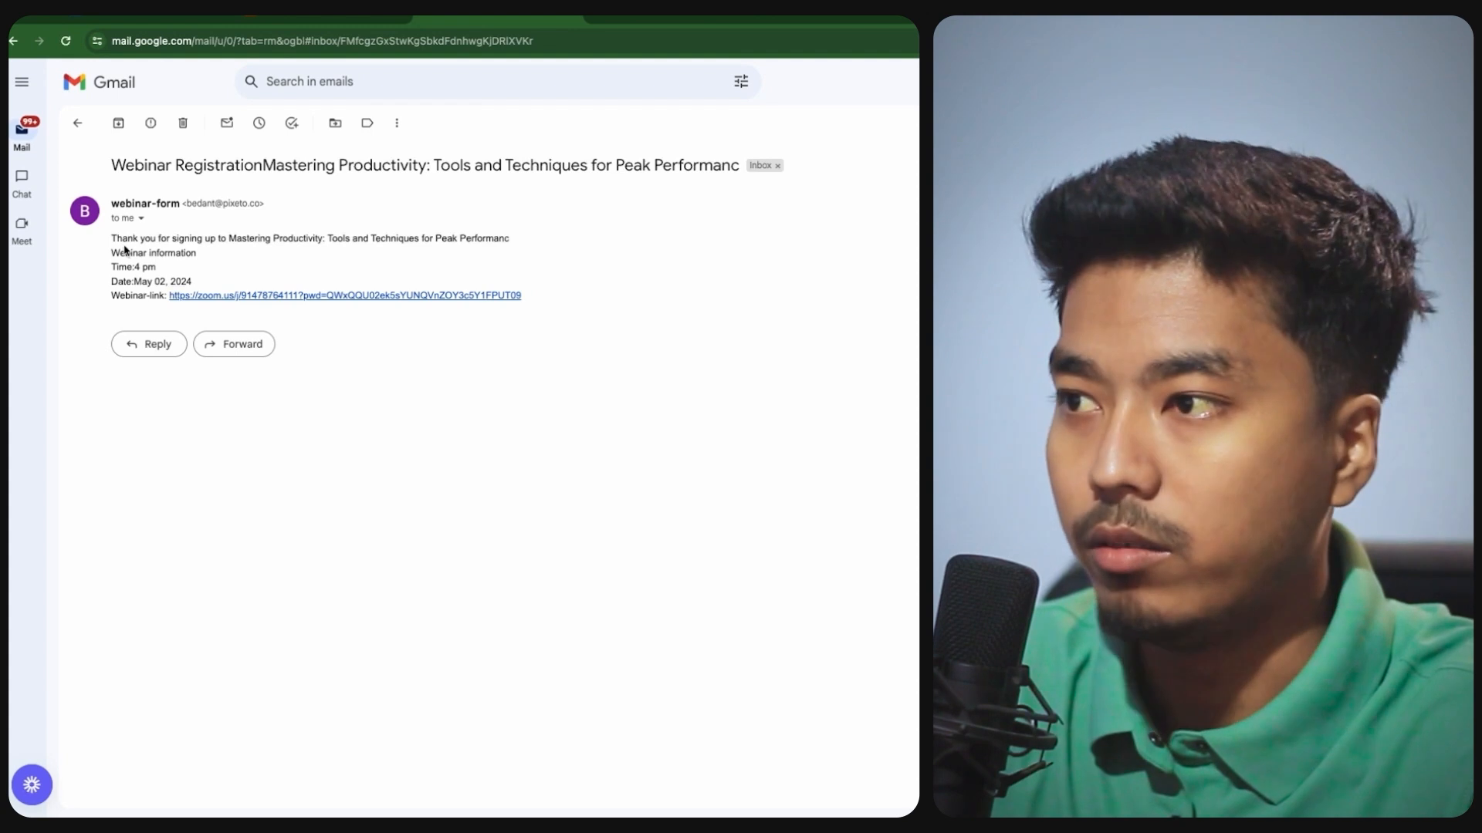
# - Highlight the Mastering Productivity registration email's opening lines and webinar title
pyautogui.moveTo(112, 239); pyautogui.dragTo(225, 254)
pyautogui.click(287, 253)
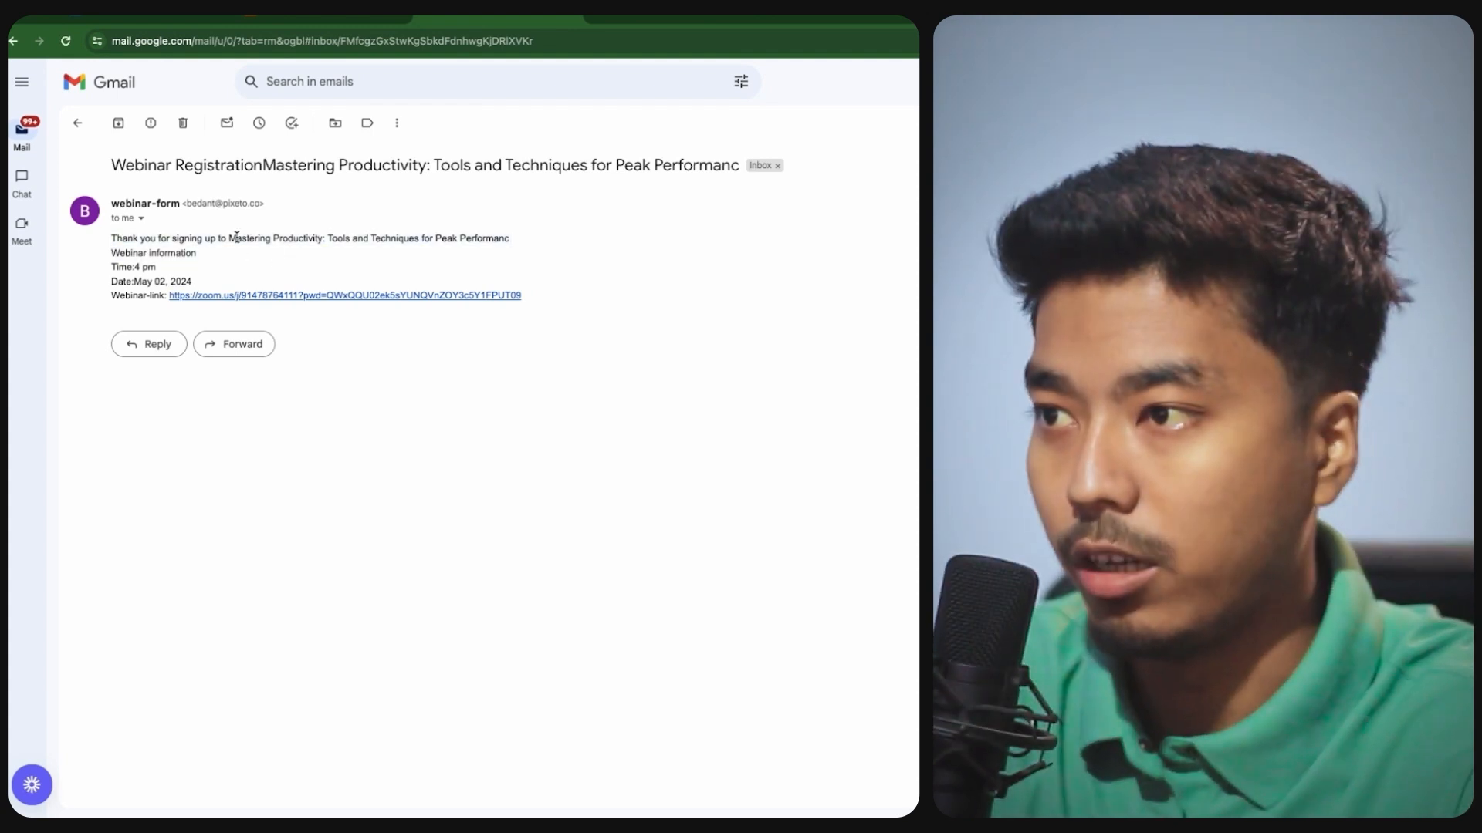
pyautogui.moveTo(229, 238); pyautogui.dragTo(450, 236)
pyautogui.click(155, 270)
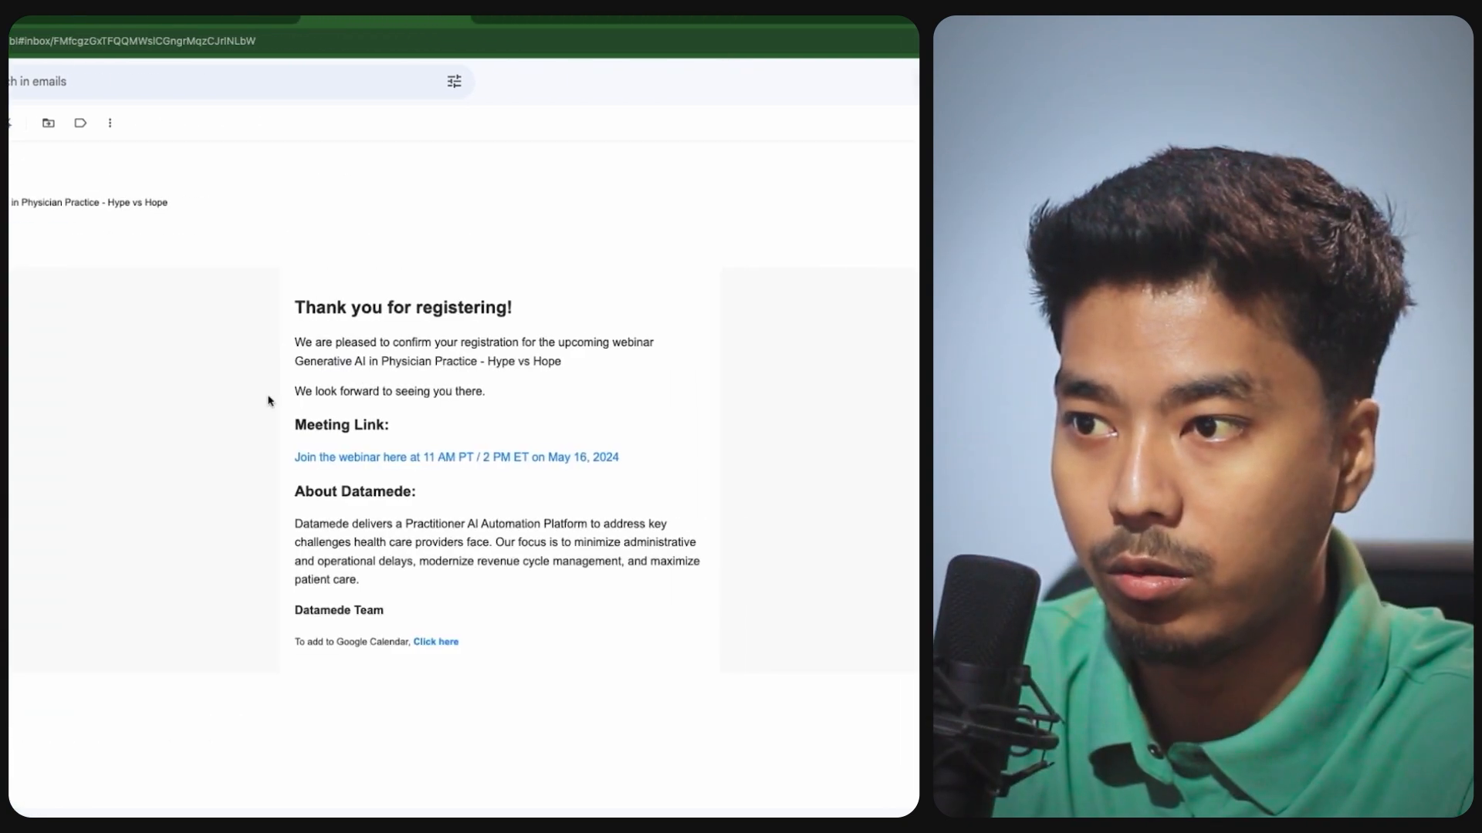
# - Review the Datamede confirmation message through its About Datamede section, then return to the registration email
pyautogui.moveTo(522, 307); pyautogui.dragTo(585, 523)
pyautogui.click(541, 388)
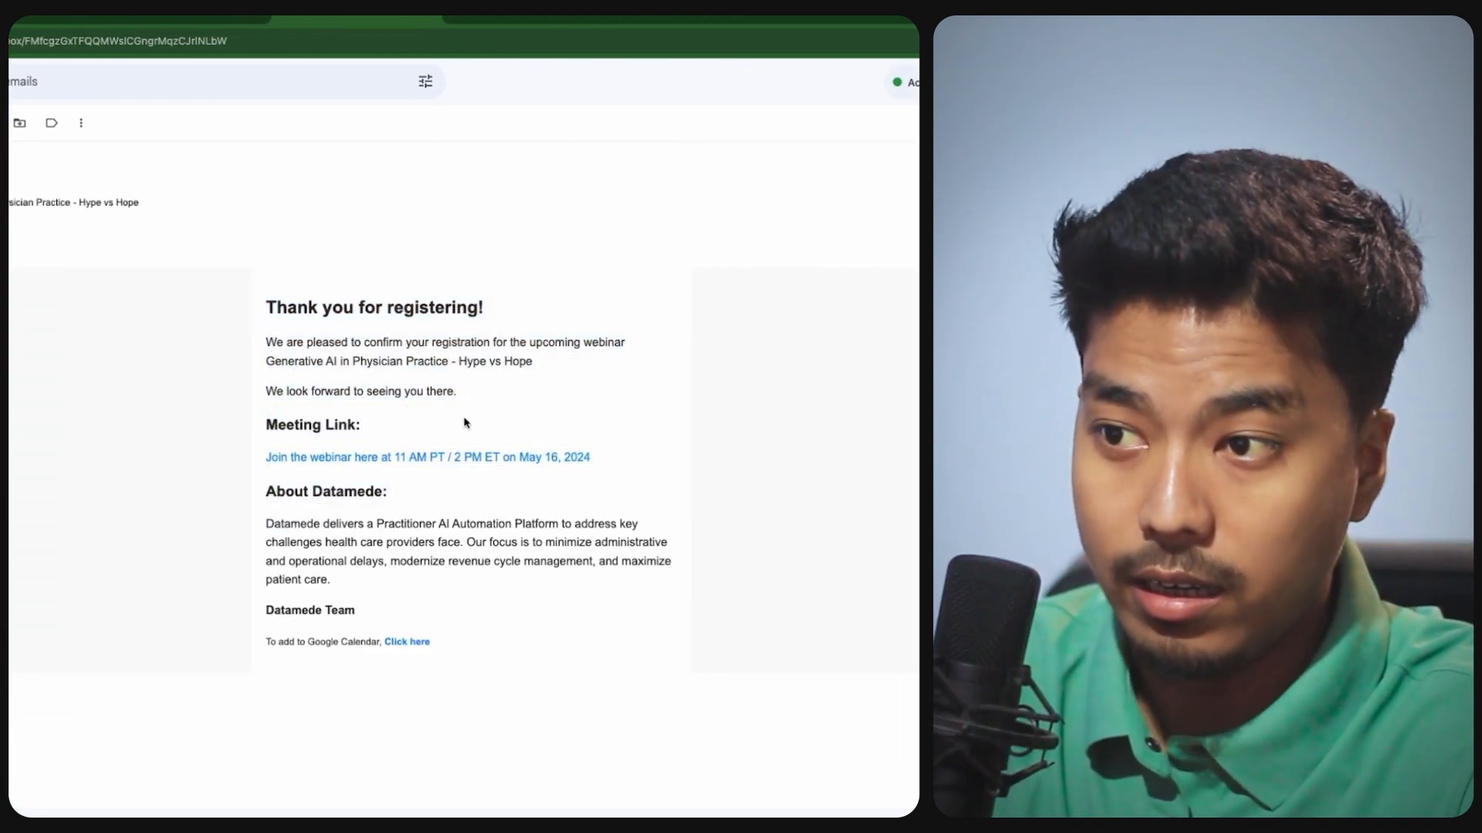
pyautogui.moveTo(300, 325); pyautogui.dragTo(436, 596)
pyautogui.click(662, 368)
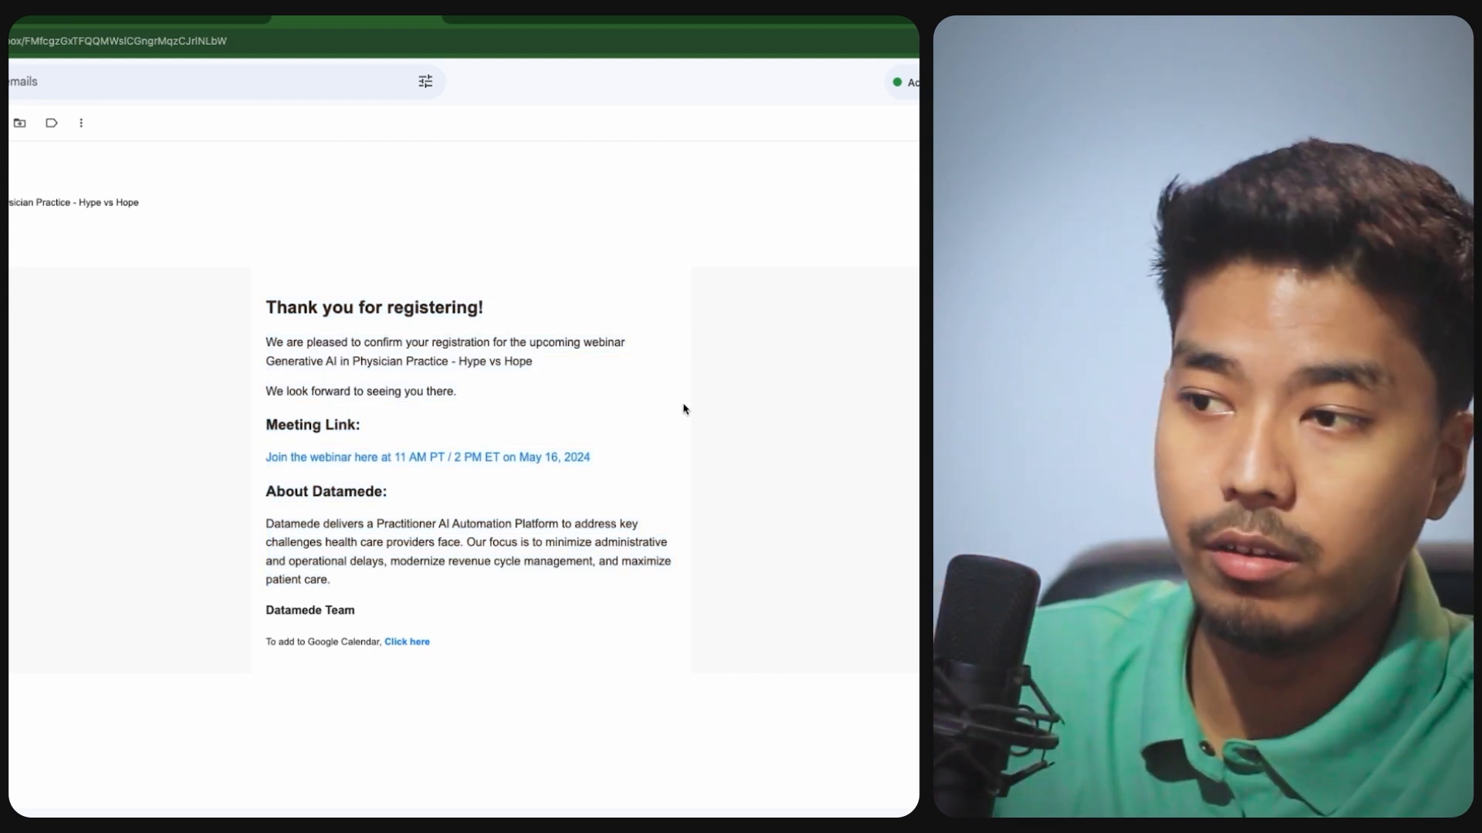
pyautogui.click(193, 15)
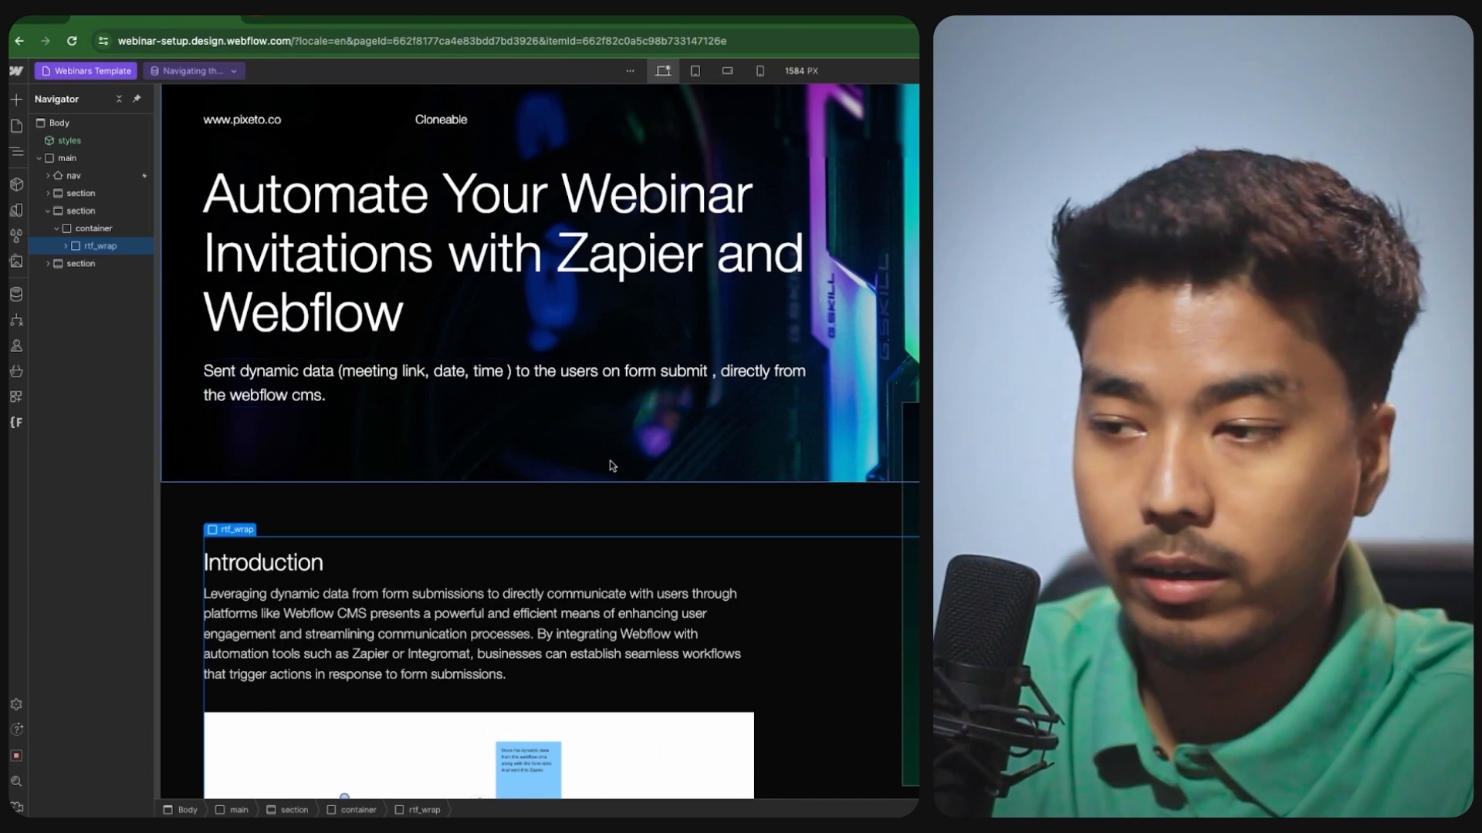
# - Select the sign-up form block and show the CMS collections list with the Webinars collection
pyautogui.scroll(-1, 390, 492)
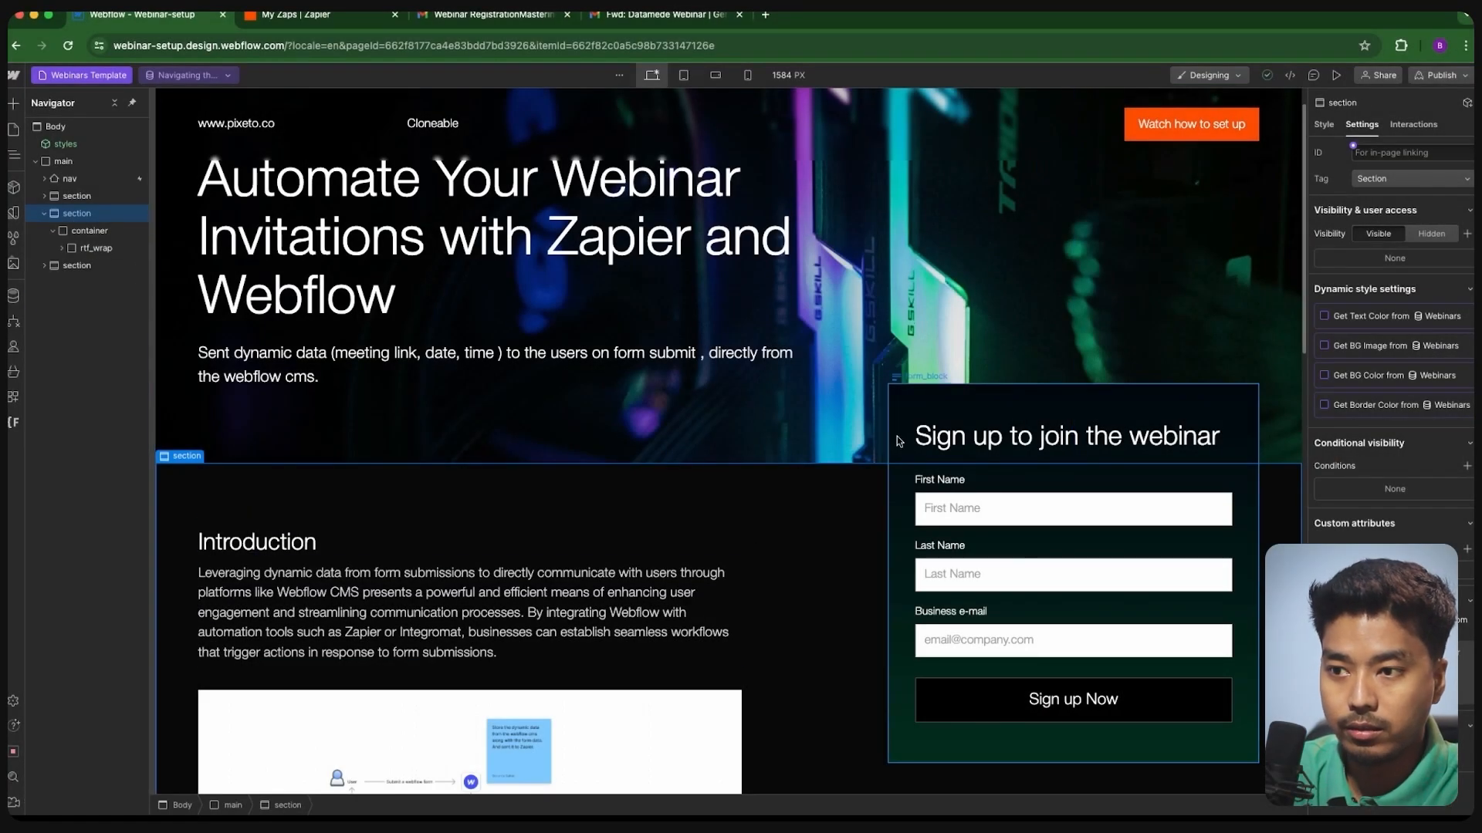
pyautogui.click(899, 441)
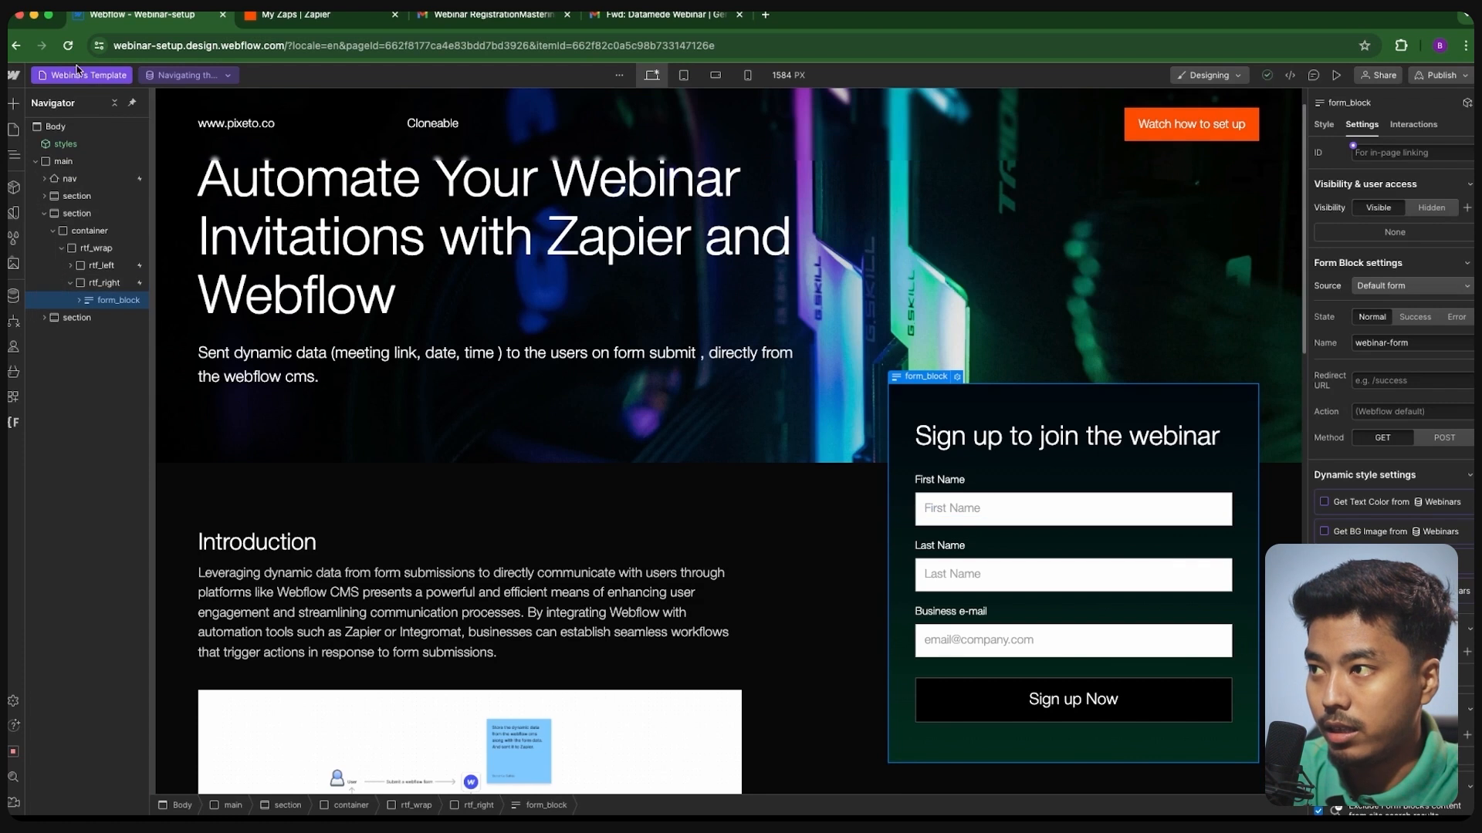
pyautogui.click(78, 72)
pyautogui.click(312, 462)
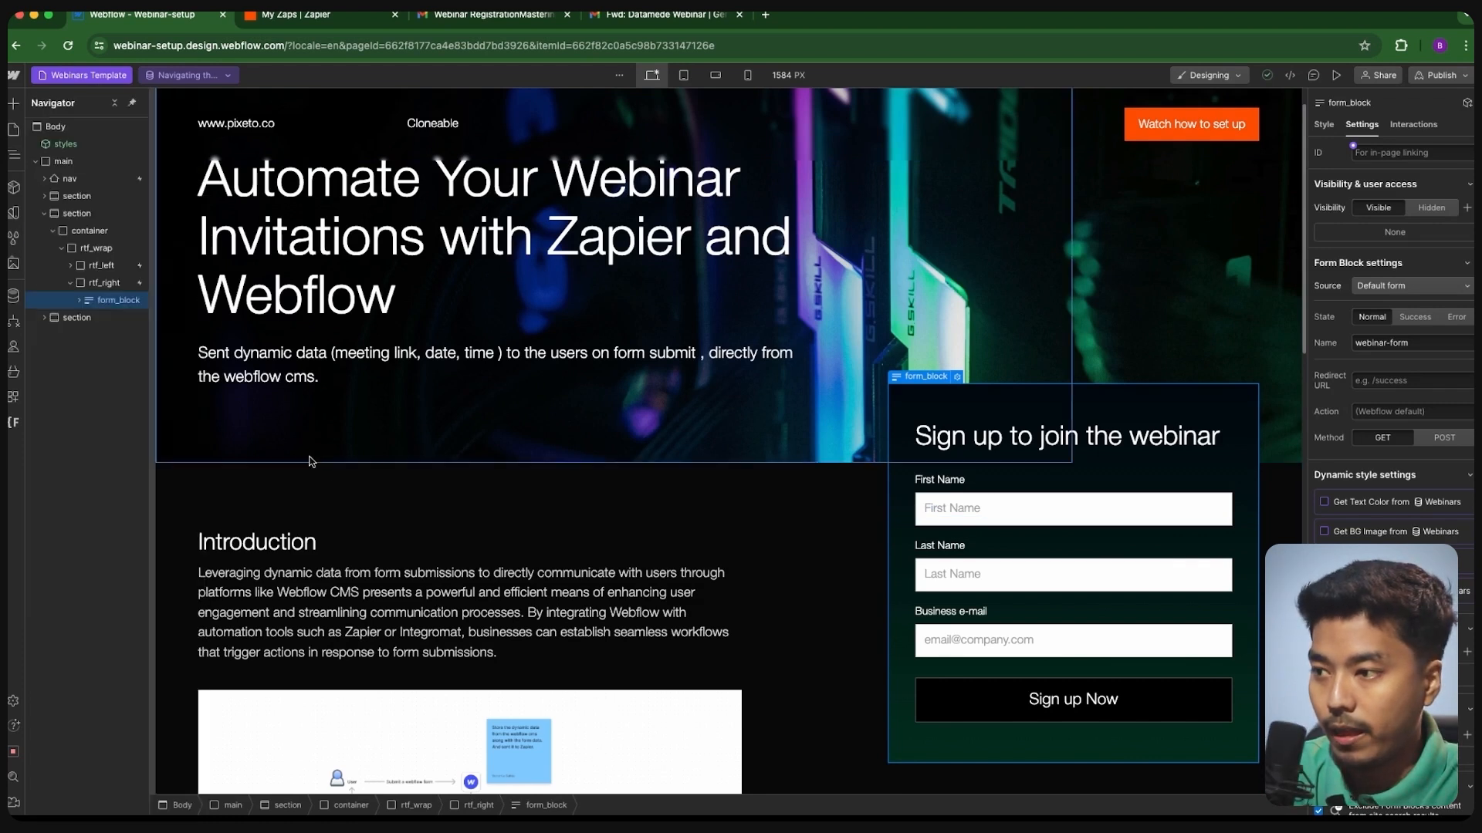
pyautogui.click(302, 459)
pyautogui.scroll(-1, 237, 451)
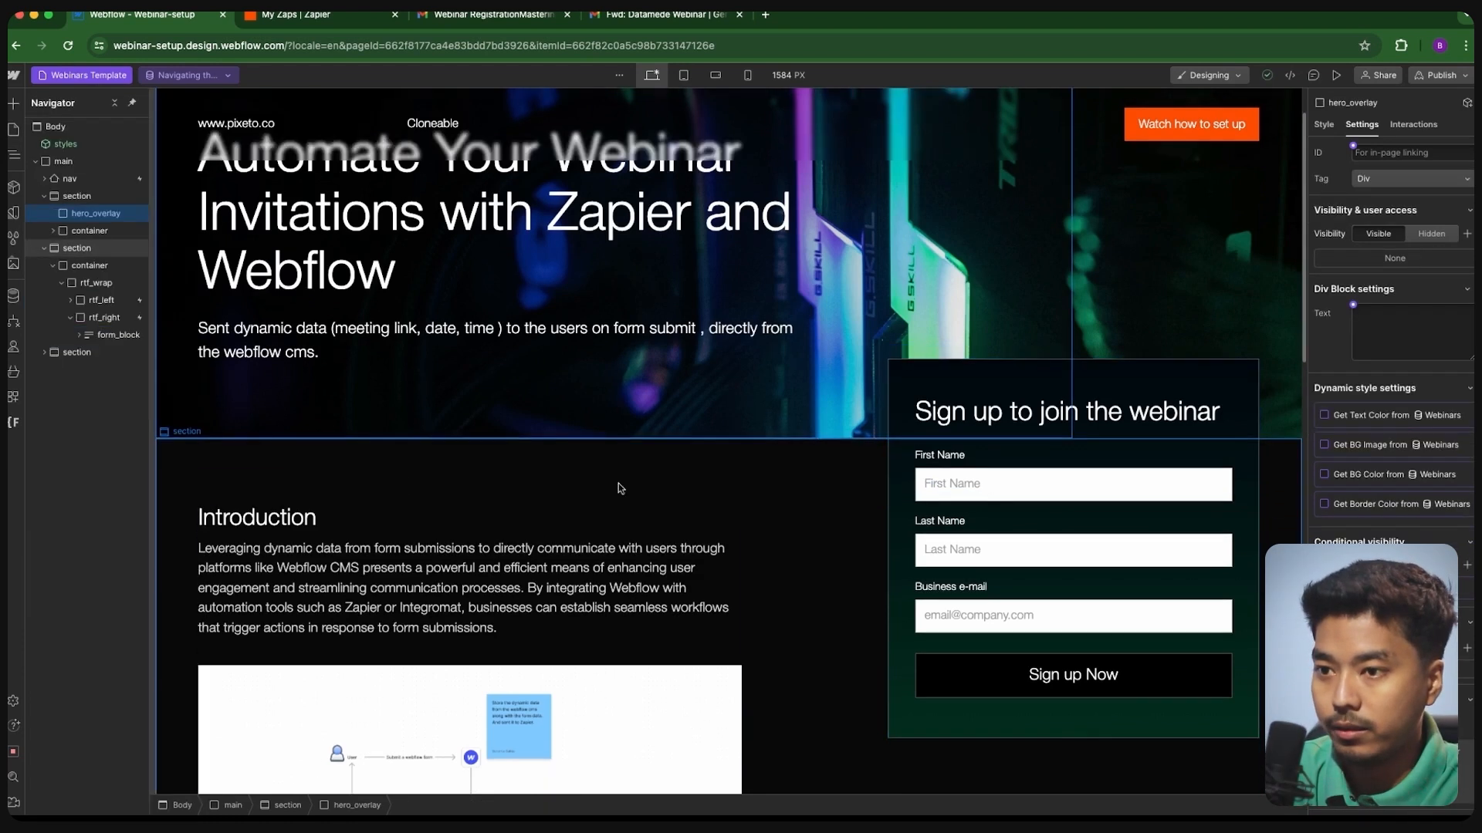
pyautogui.click(896, 435)
pyautogui.scroll(2, 312, 484)
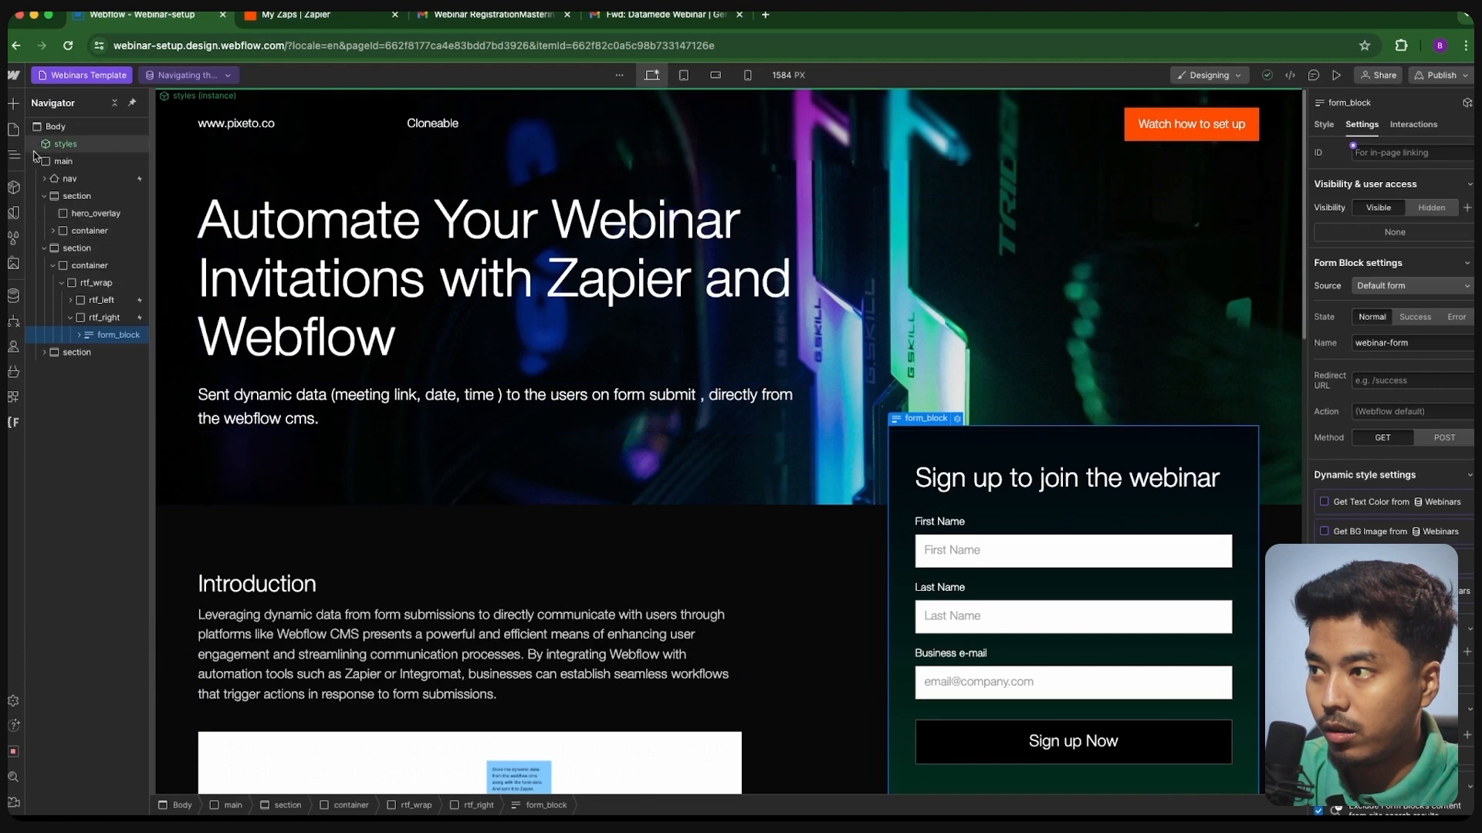
pyautogui.click(13, 295)
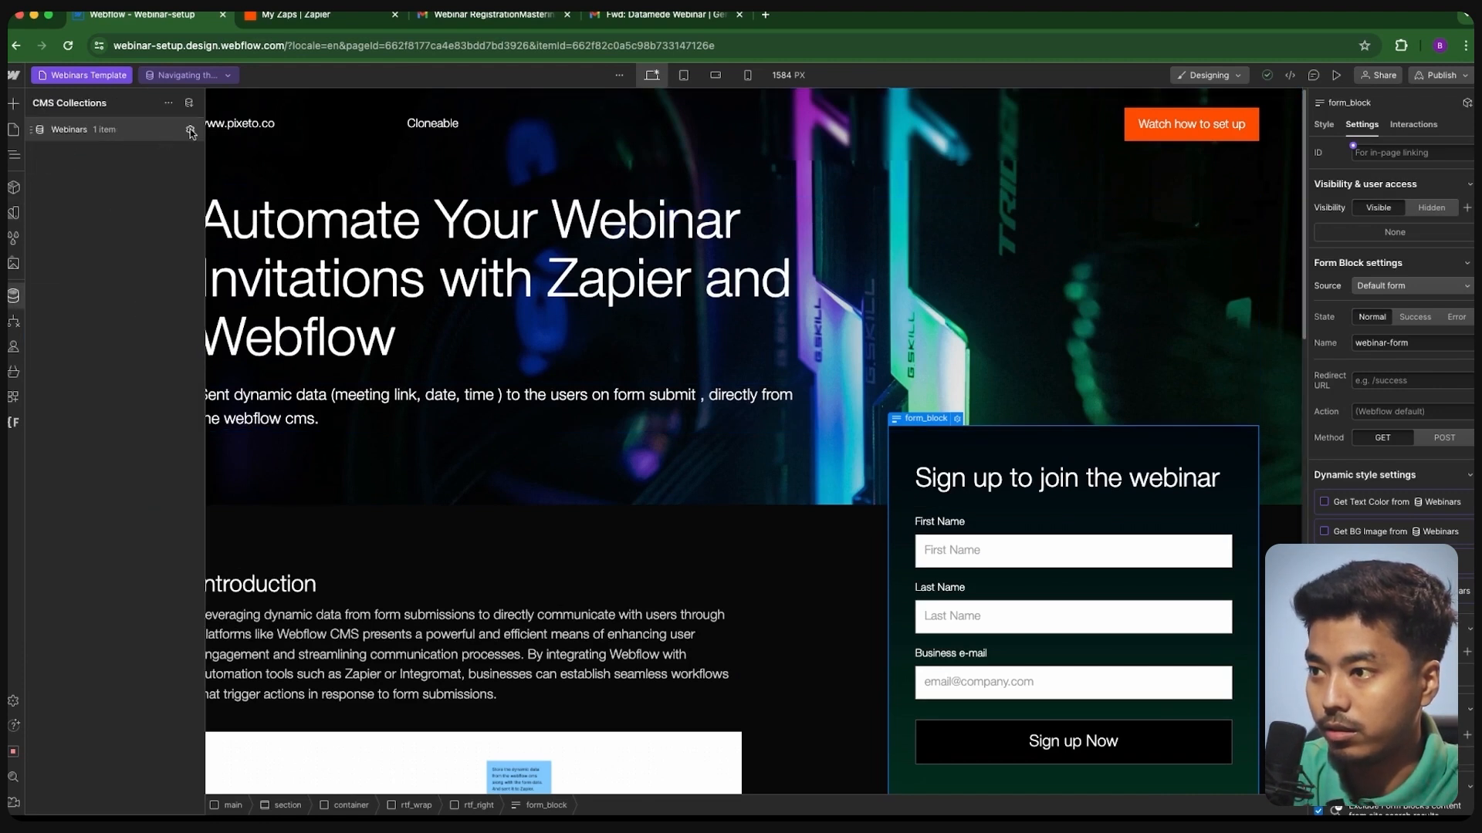
# - Save the Webinars collection with its Webinar-link, Time (in PT) and Date (in PT) fields, then close the panel
pyautogui.click(190, 130)
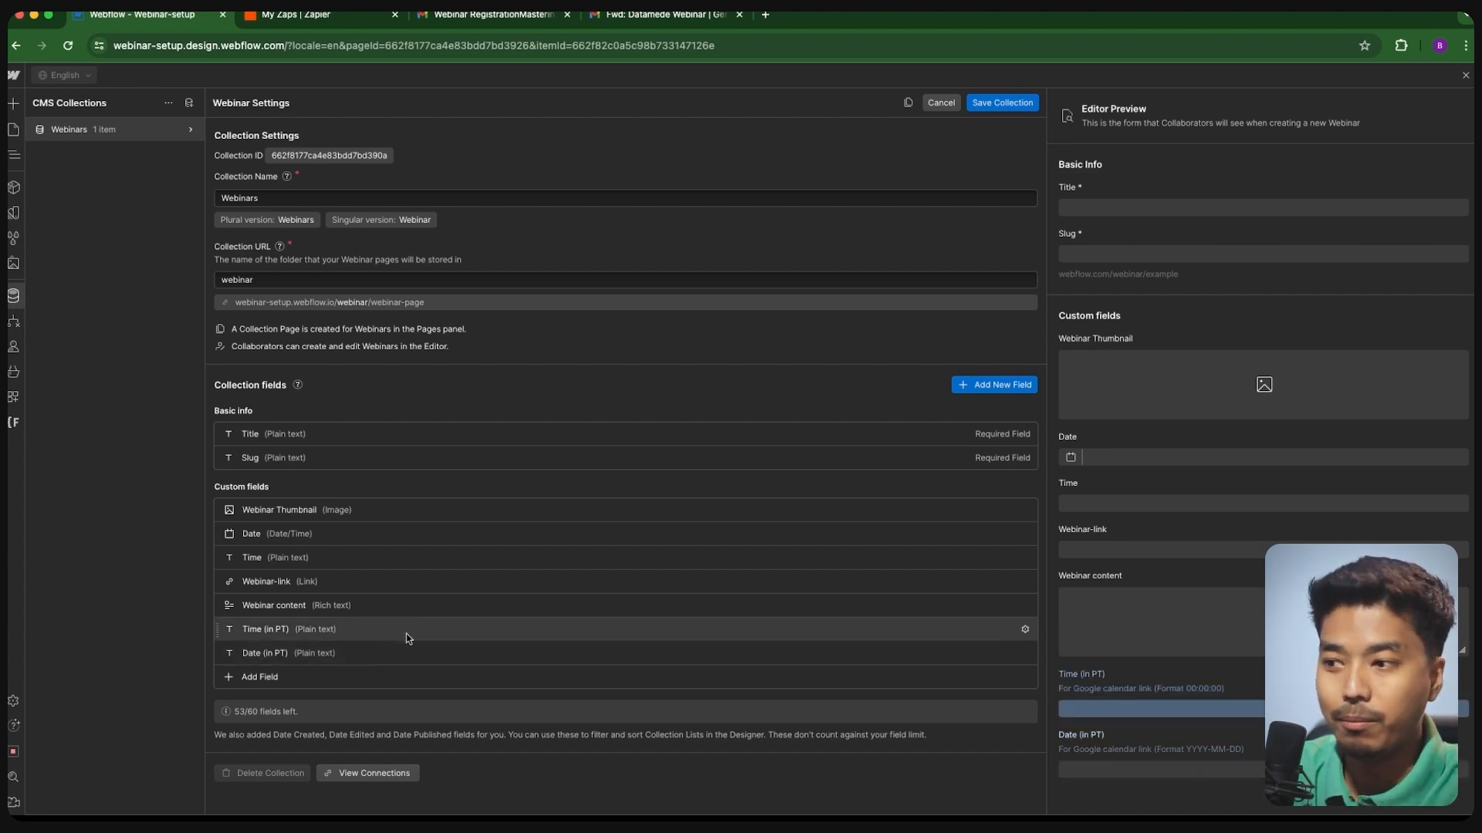
pyautogui.click(998, 105)
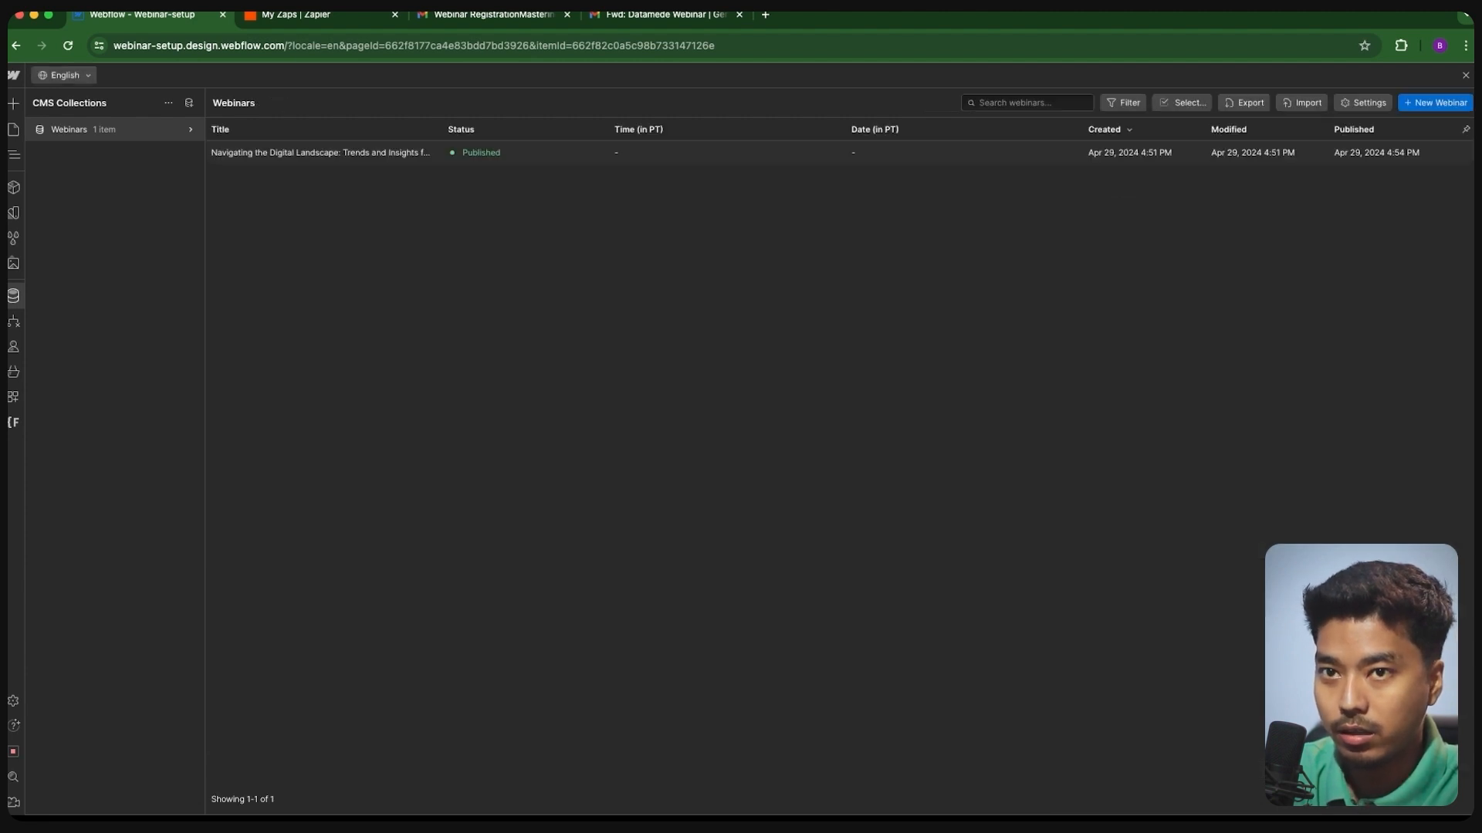
pyautogui.click(1465, 75)
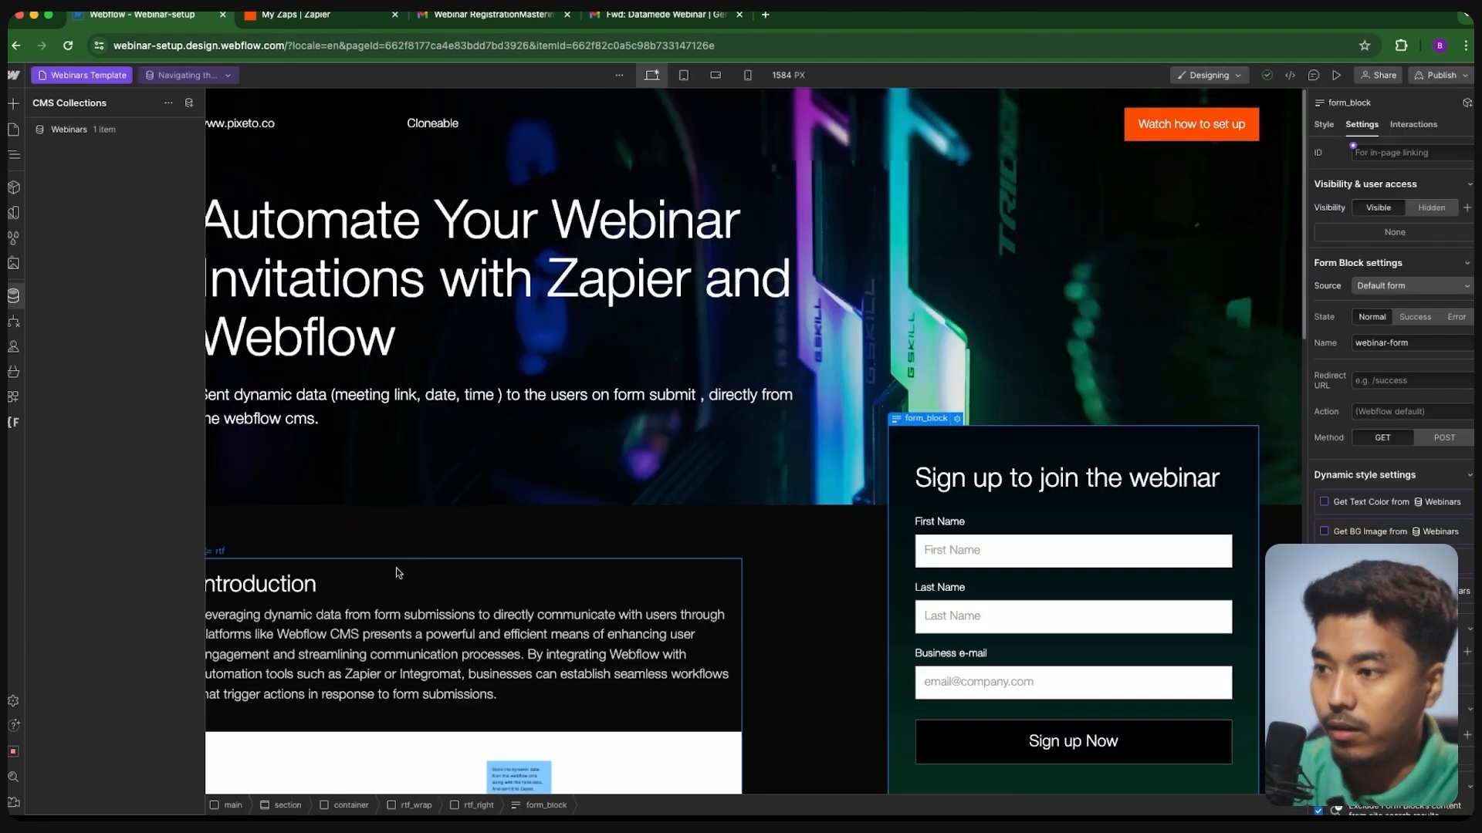
# - Add an HTML Embed inside the sign-up form element using the 'em' quick find
pyautogui.scroll(-1, 403, 538)
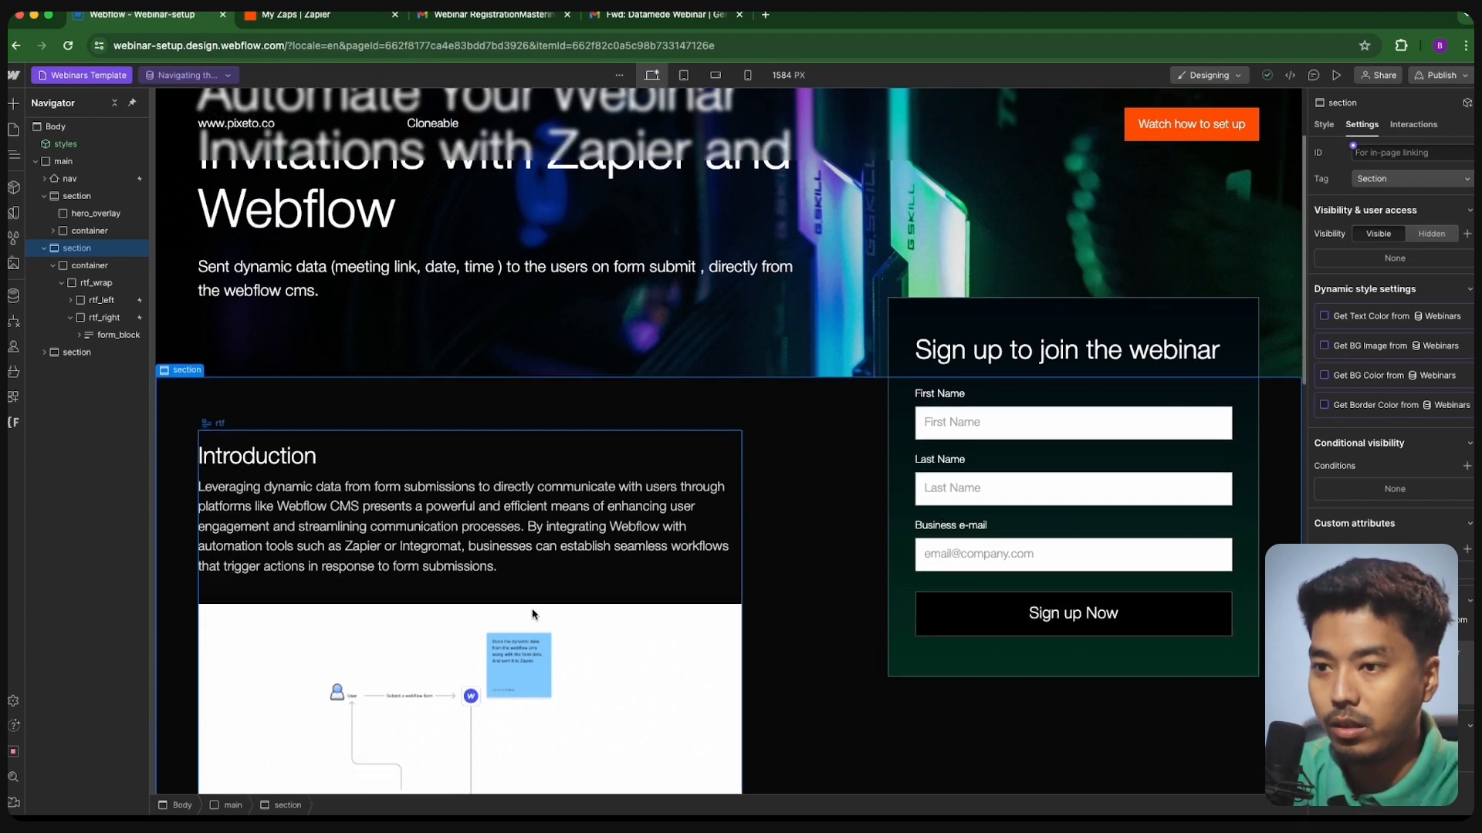
pyautogui.click(906, 434)
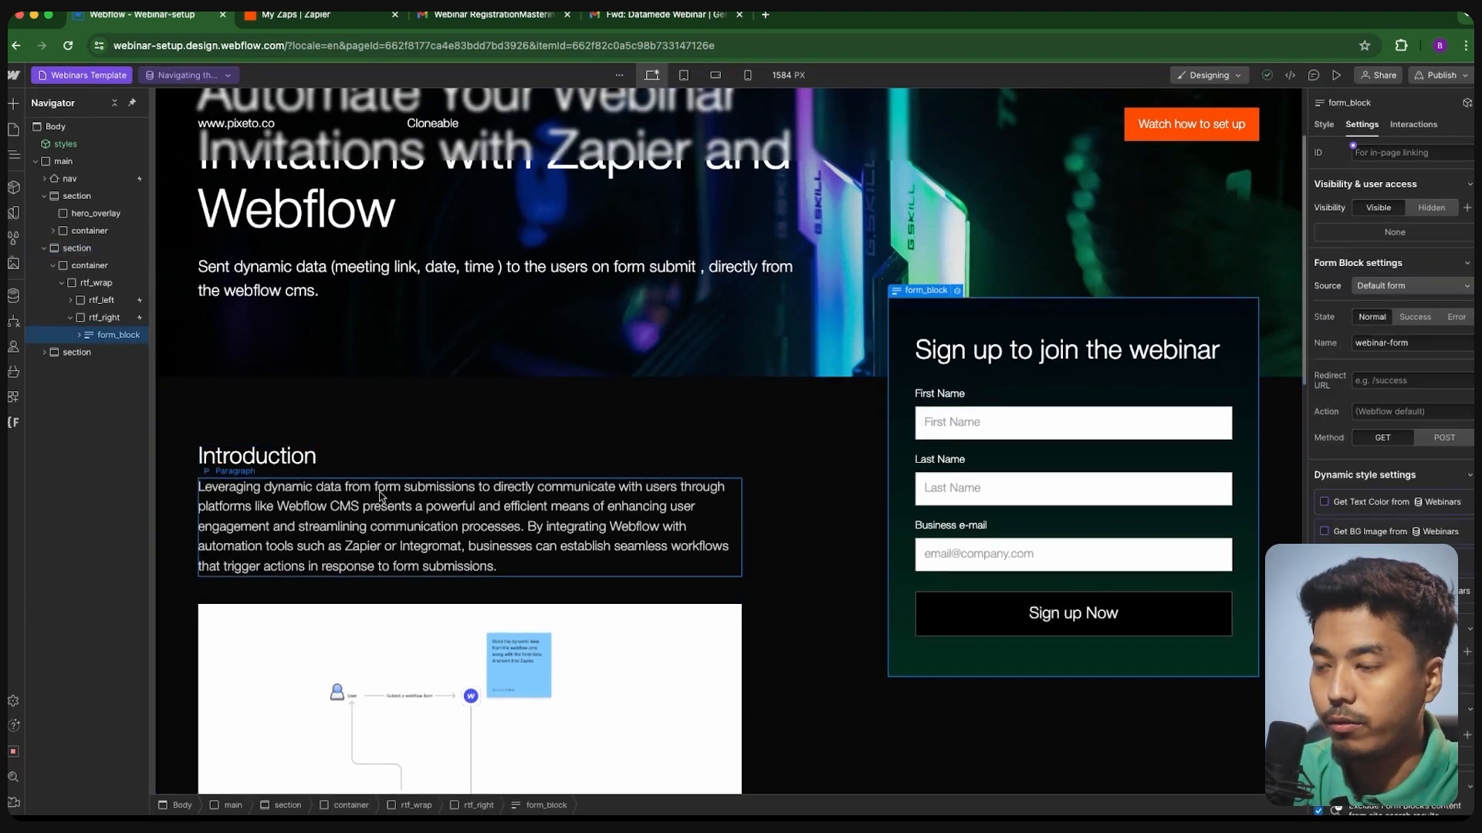
pyautogui.scroll(-1, 670, 564)
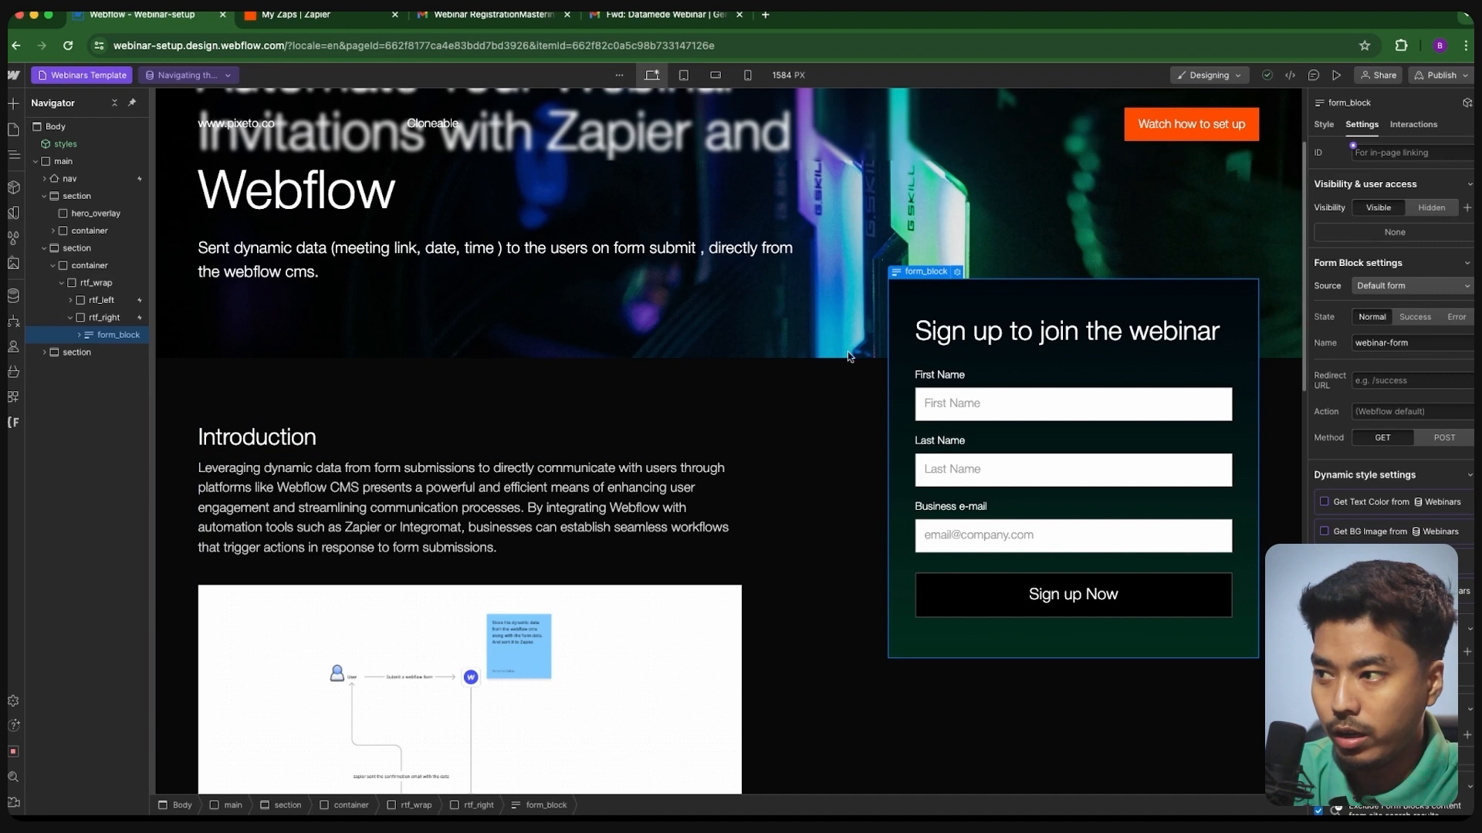
pyautogui.click(79, 335)
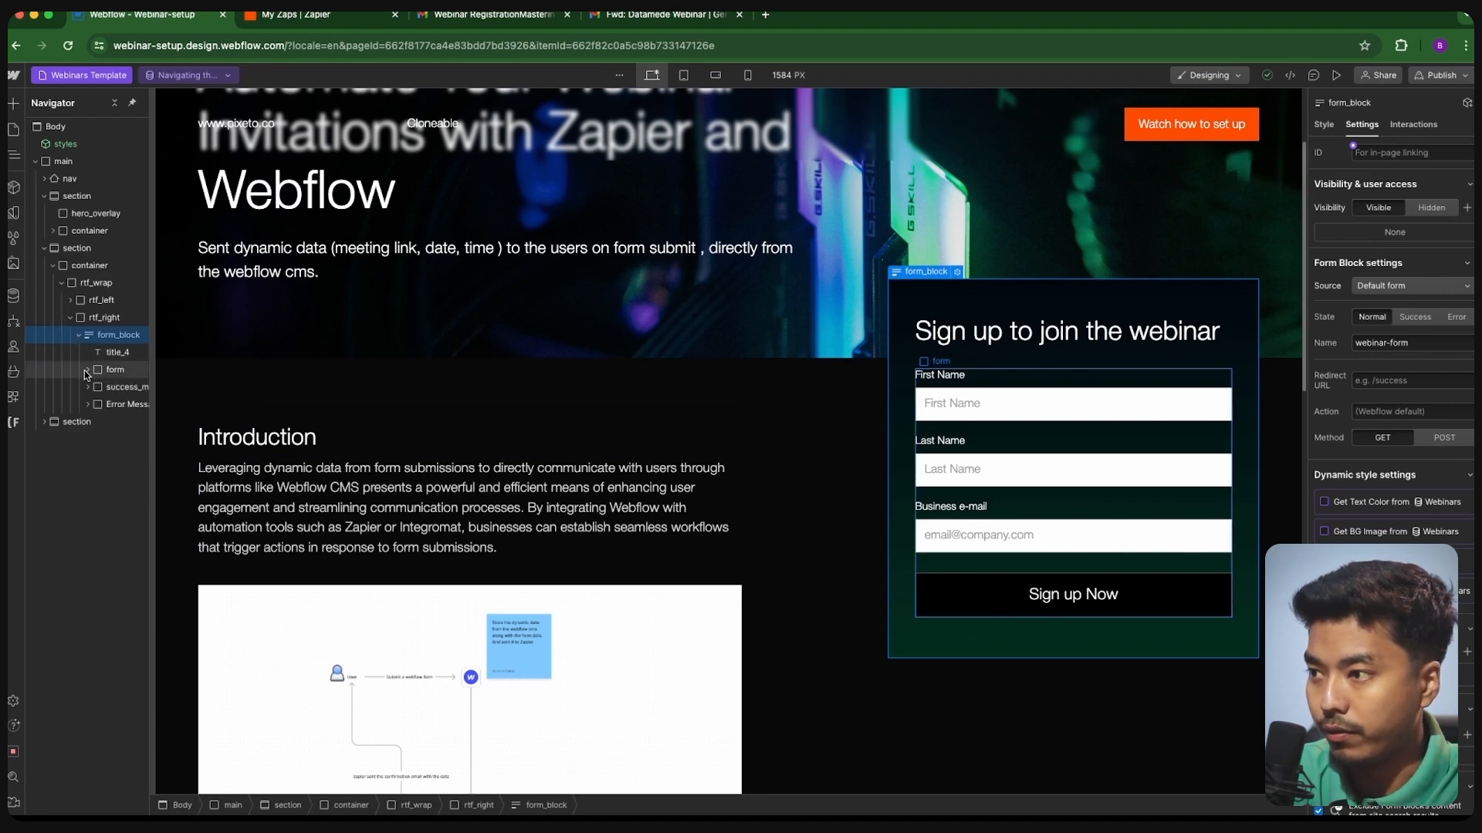
pyautogui.click(87, 371)
pyautogui.click(103, 371)
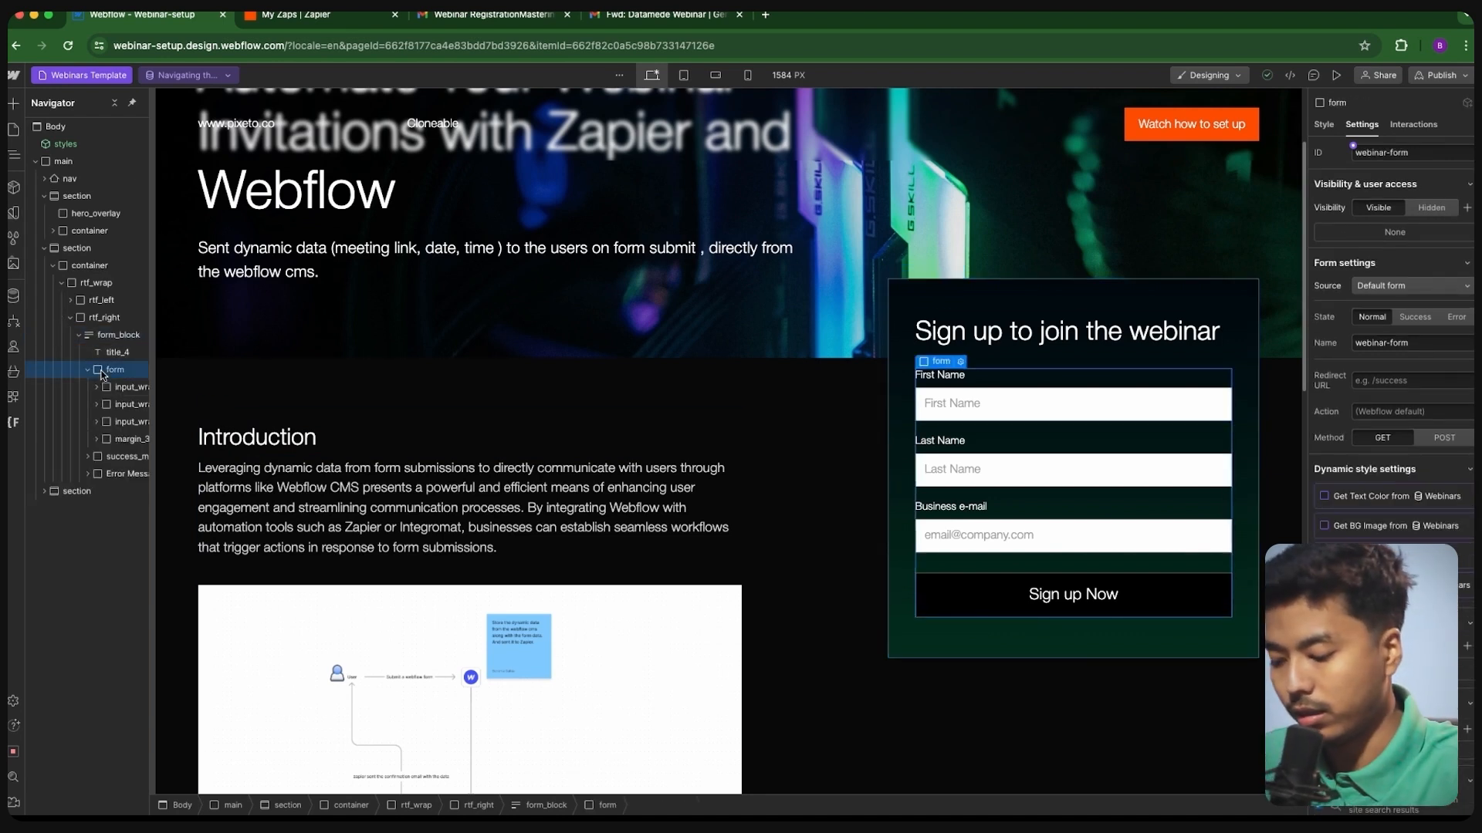
pyautogui.press('super+k')
pyautogui.write('em')
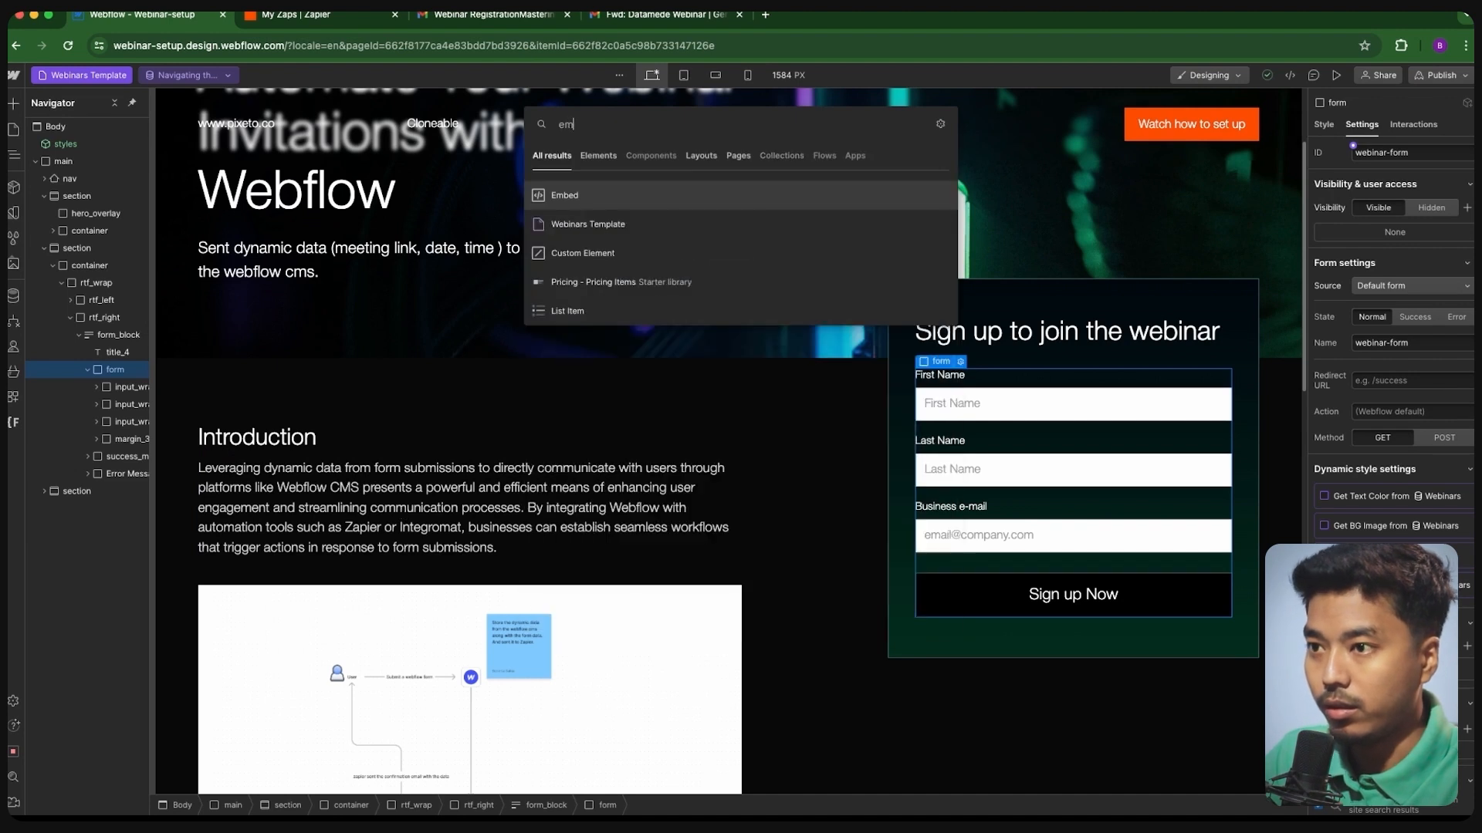
pyautogui.press('Return')
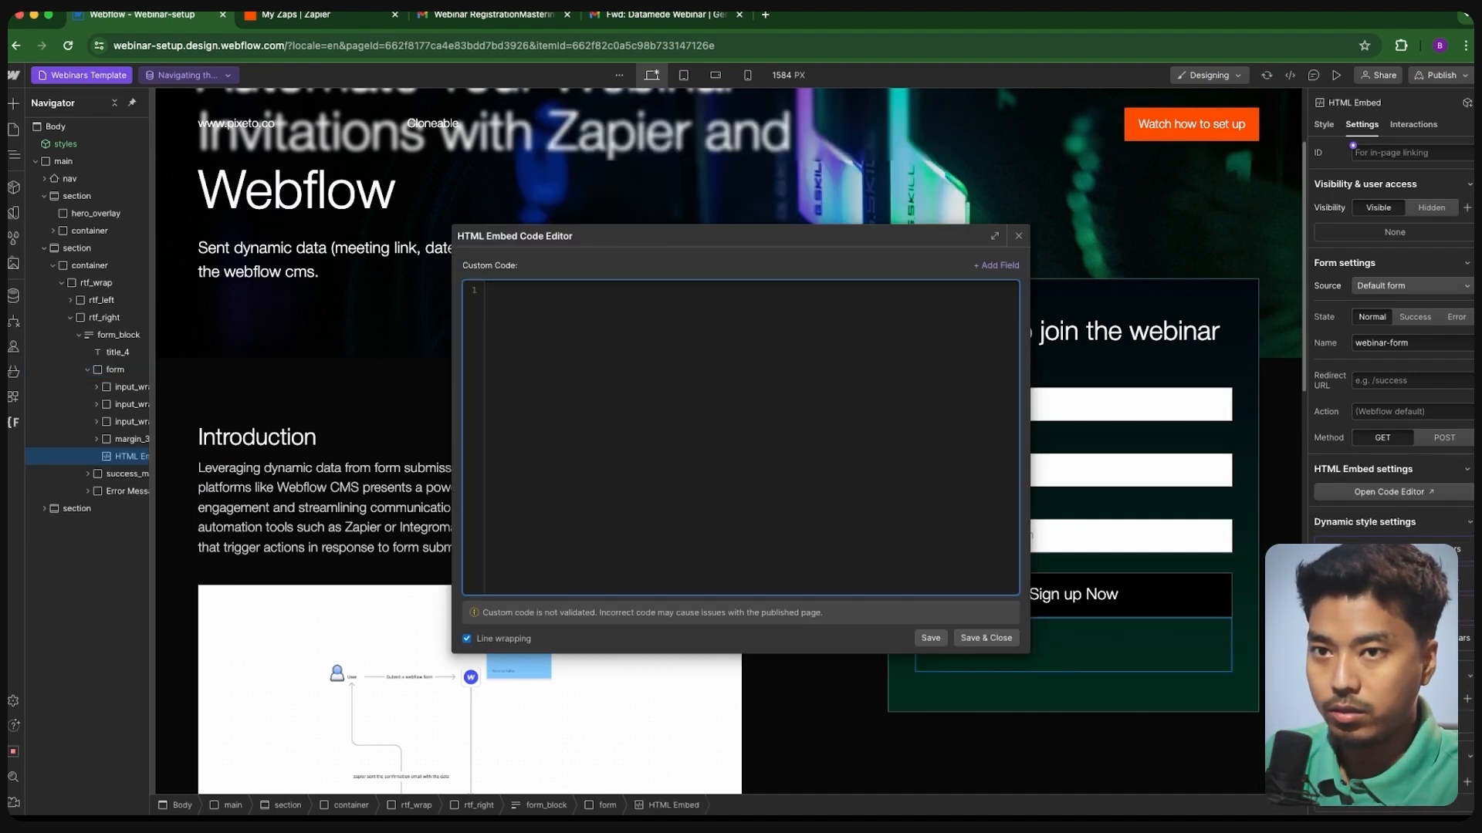
pyautogui.press('Escape')
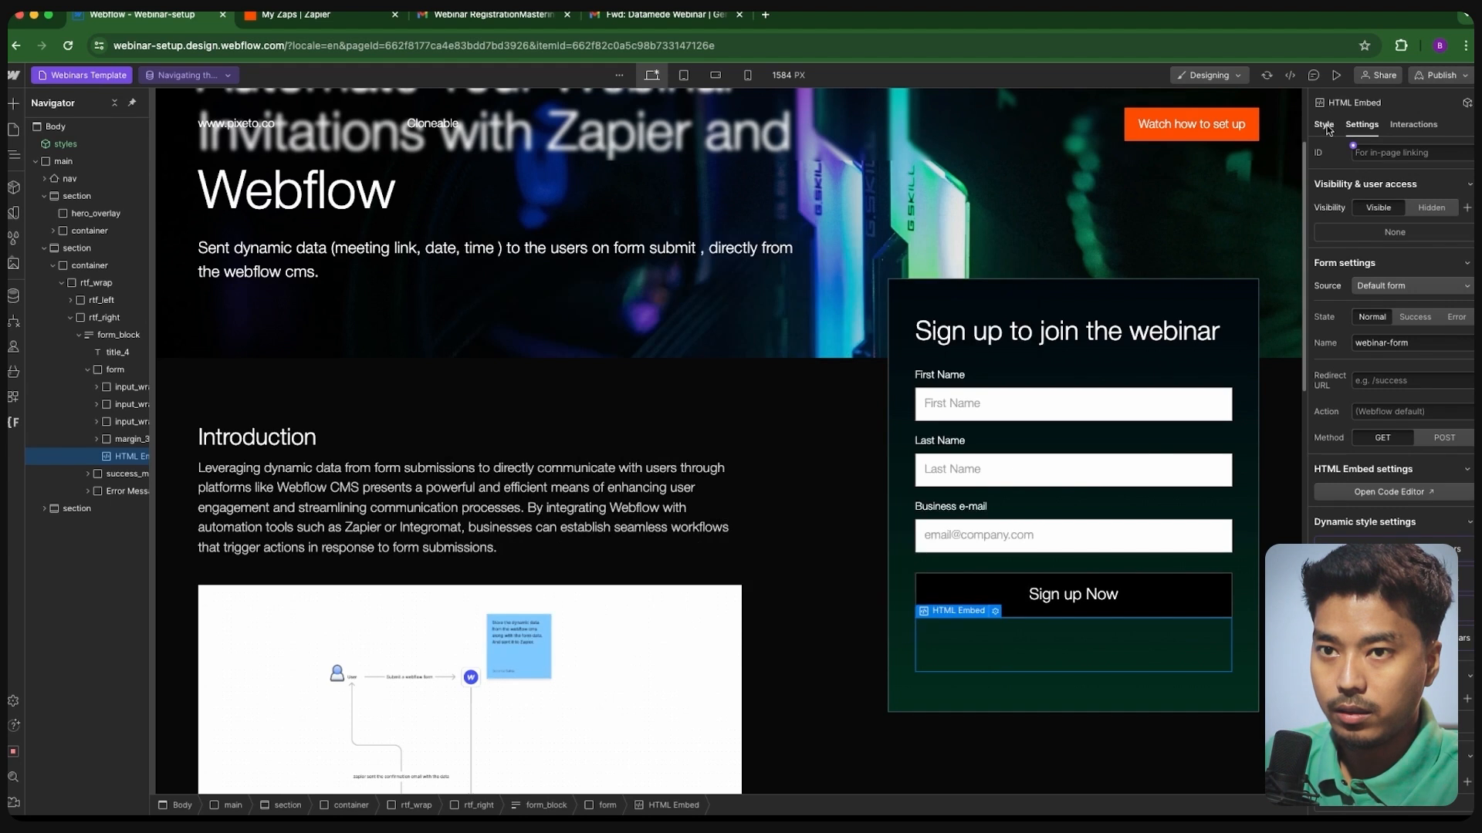
# - Apply the hidden_input class to the embed and open its empty custom code editor
pyautogui.click(1324, 125)
pyautogui.click(1406, 164)
pyautogui.write('hi')
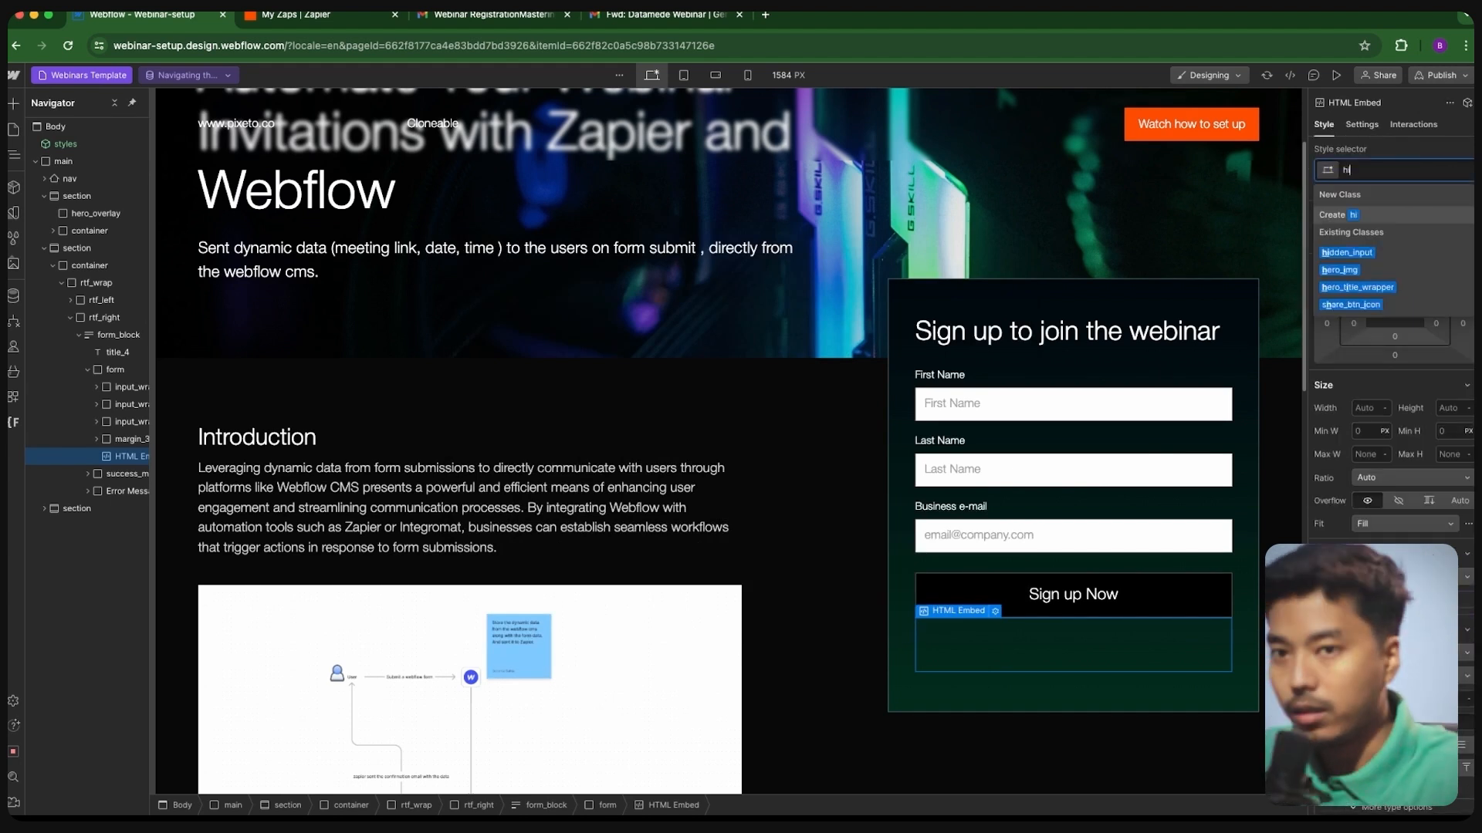
pyautogui.write('dede')
pyautogui.press('BackSpace')
pyautogui.press('BackSpace')
pyautogui.press('BackSpace')
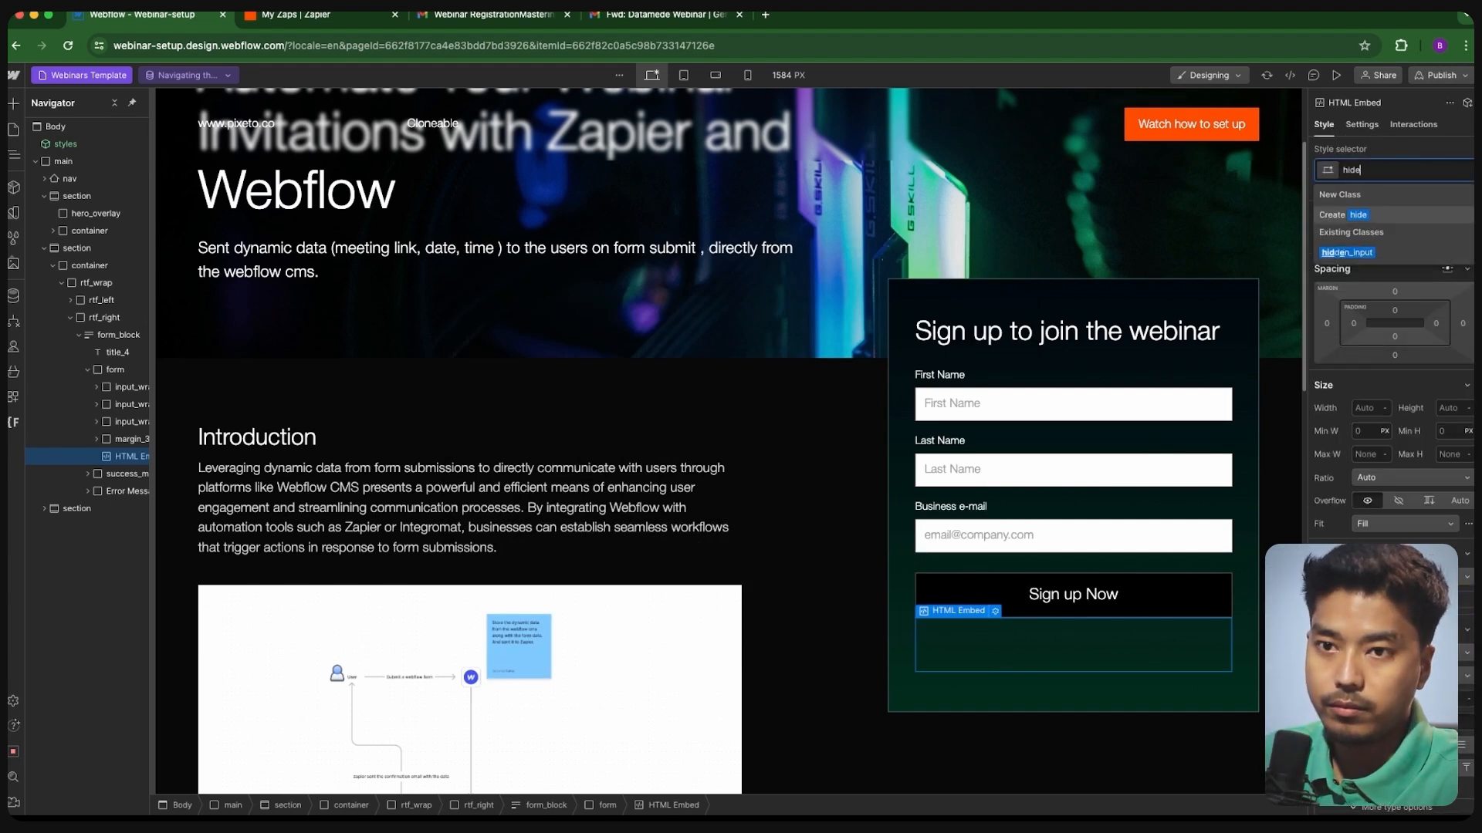
pyautogui.click(1389, 257)
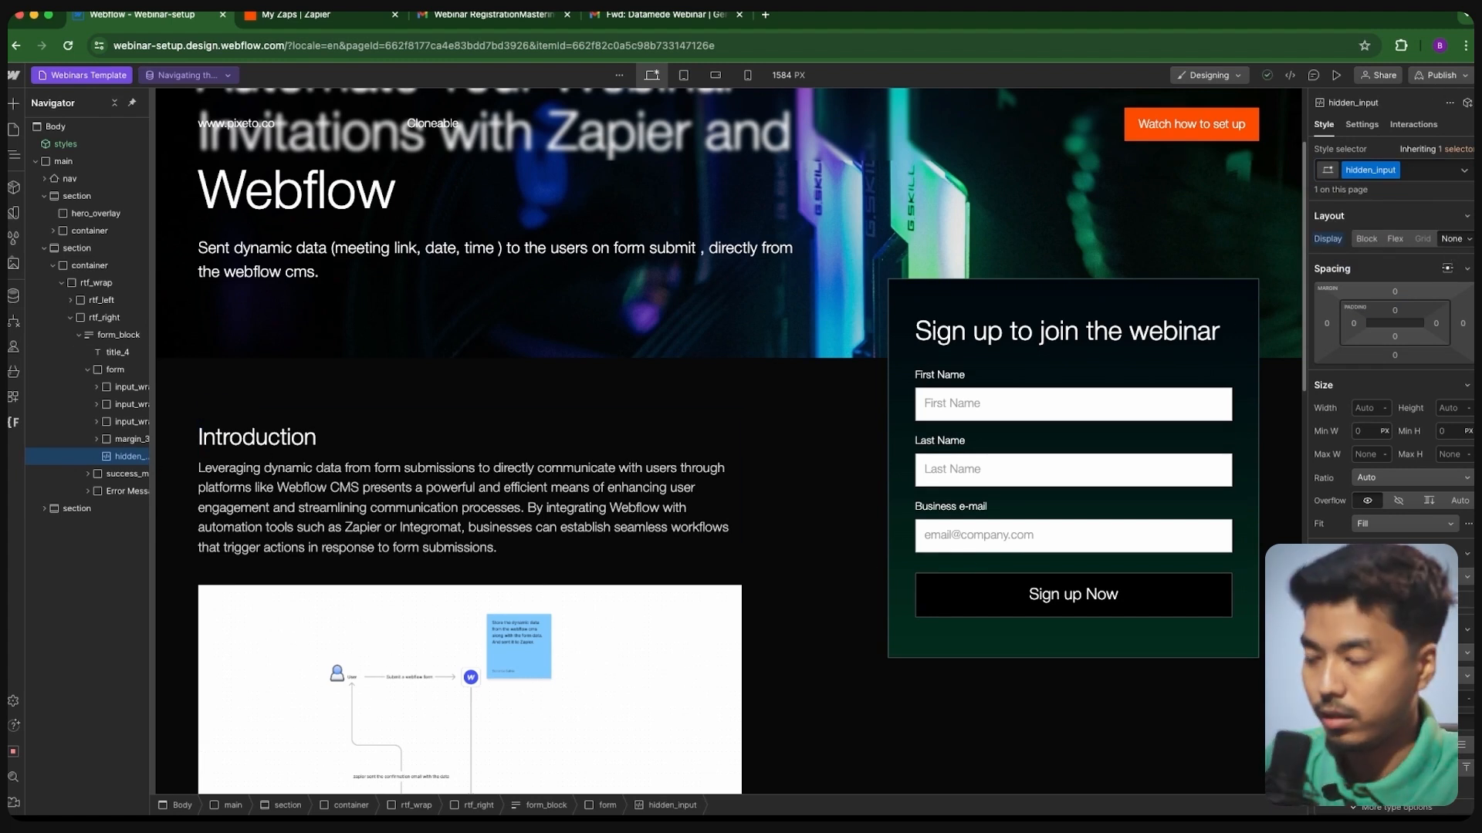
pyautogui.click(1361, 124)
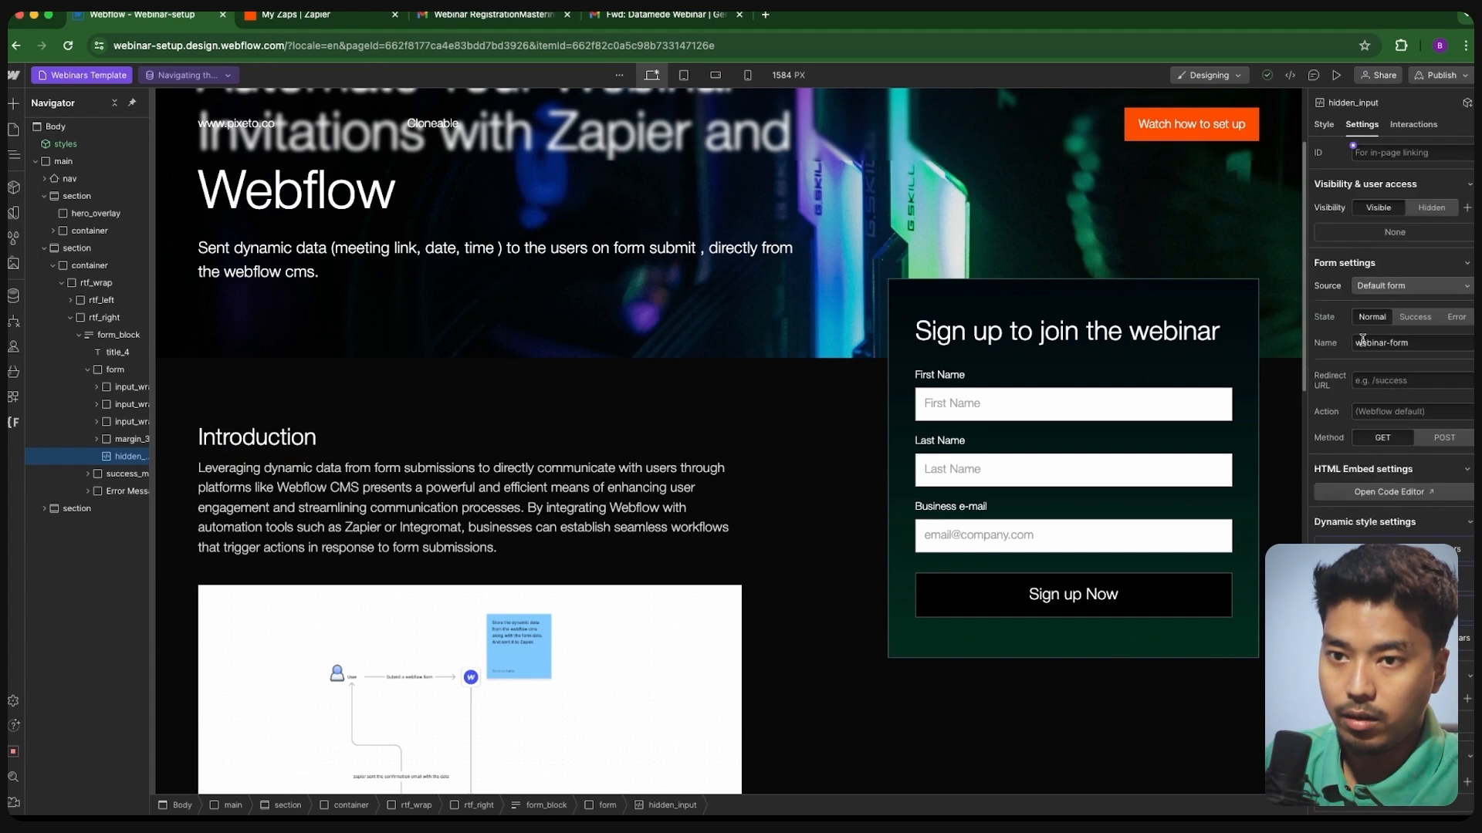
pyautogui.click(1383, 492)
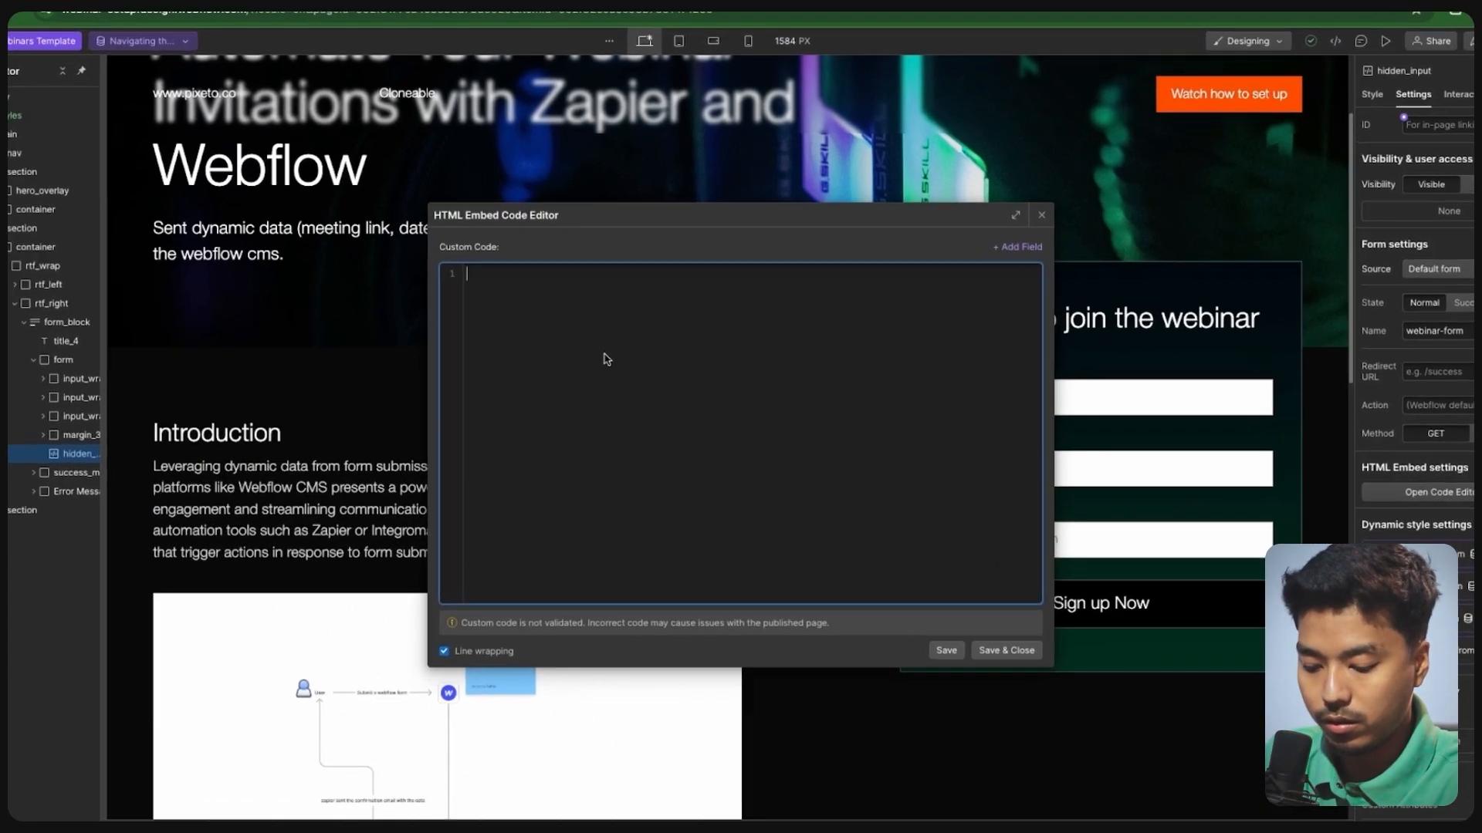
# - Write a hidden input named 'title' with its value bound to the CMS Title field
pyautogui.write('<input')
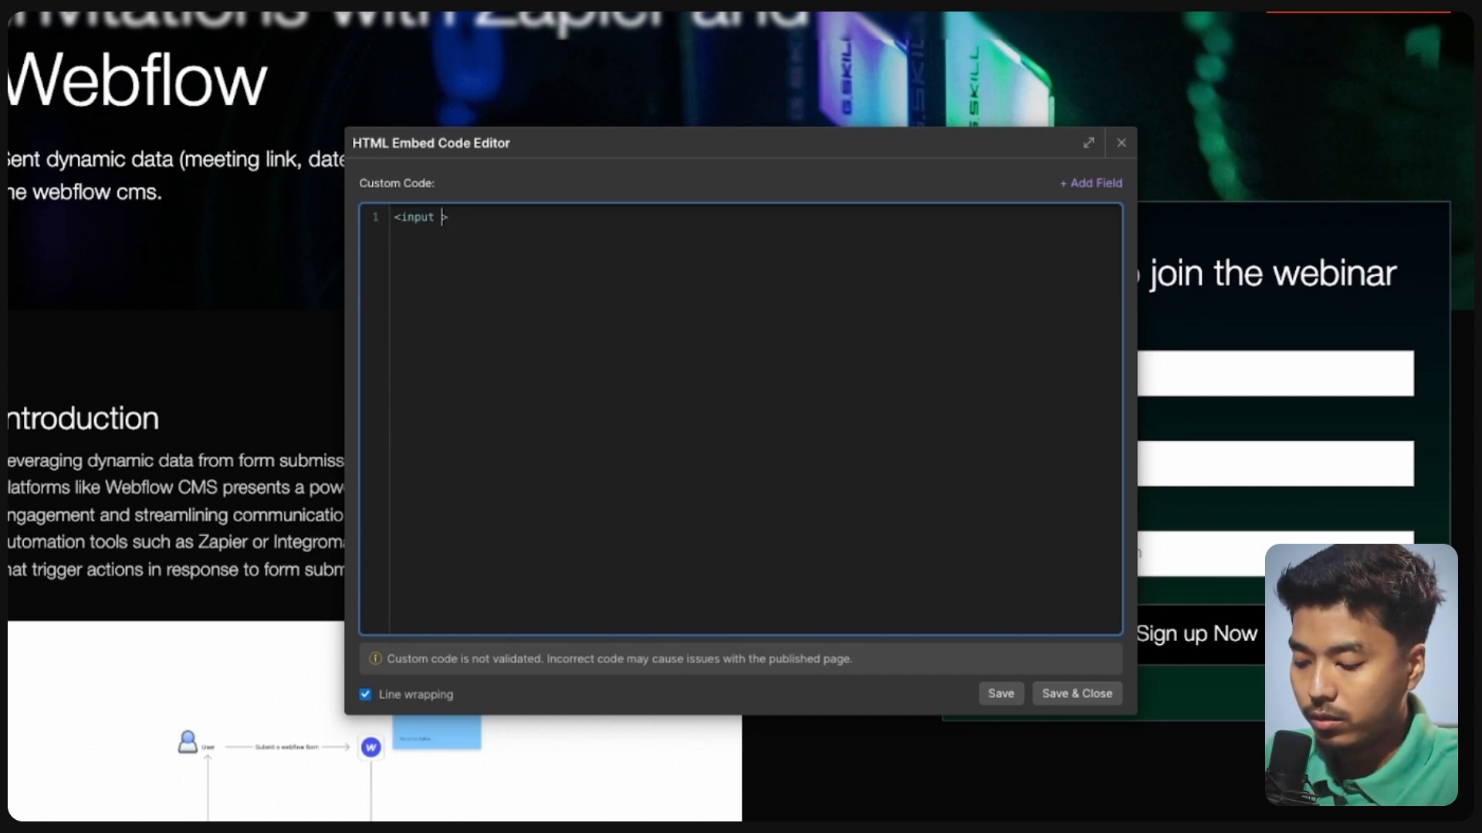
pyautogui.write('type="')
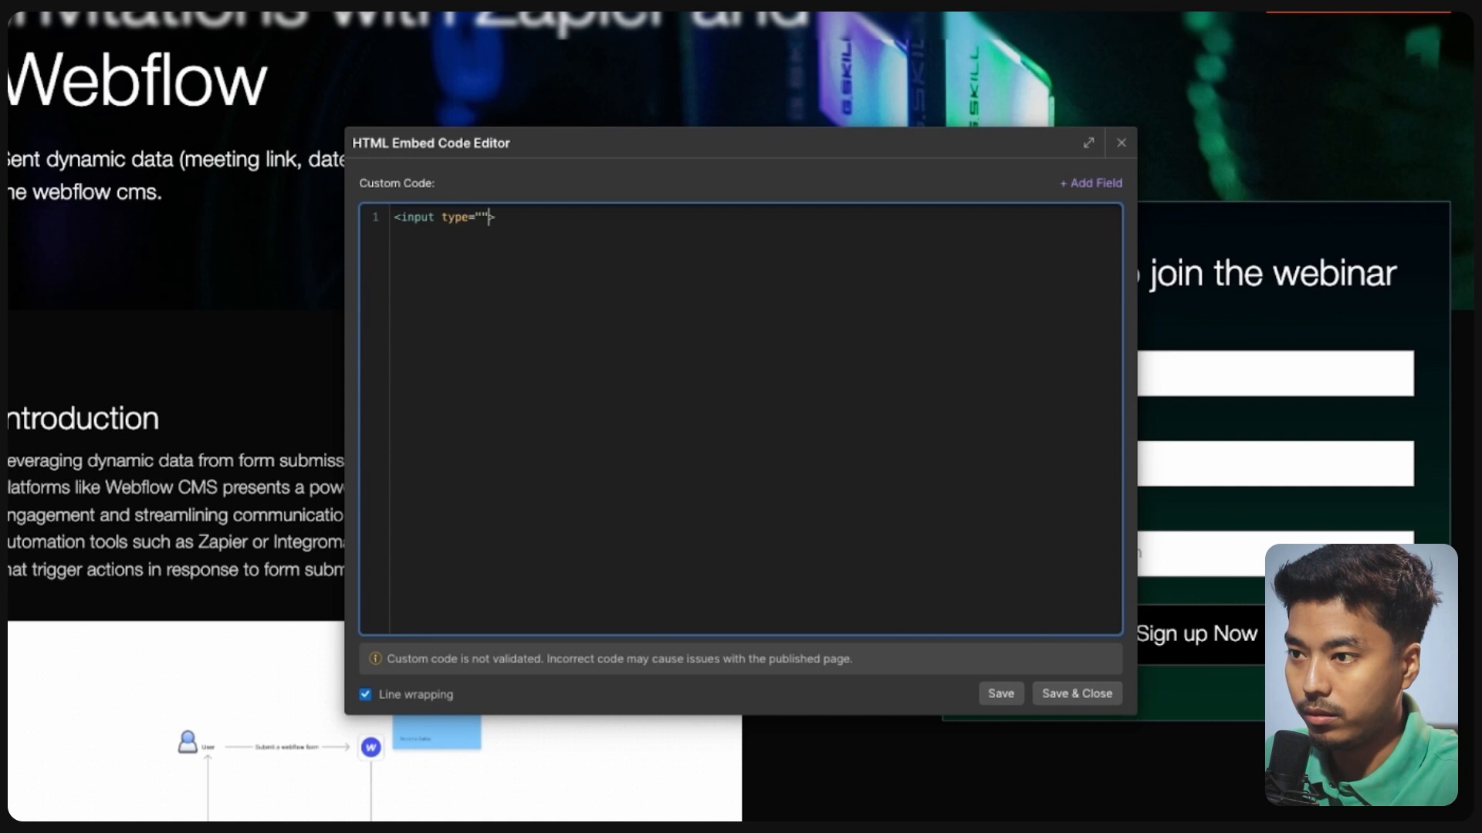
pyautogui.write('hiden')
pyautogui.press('BackSpace')
pyautogui.press('BackSpace')
pyautogui.write('den')
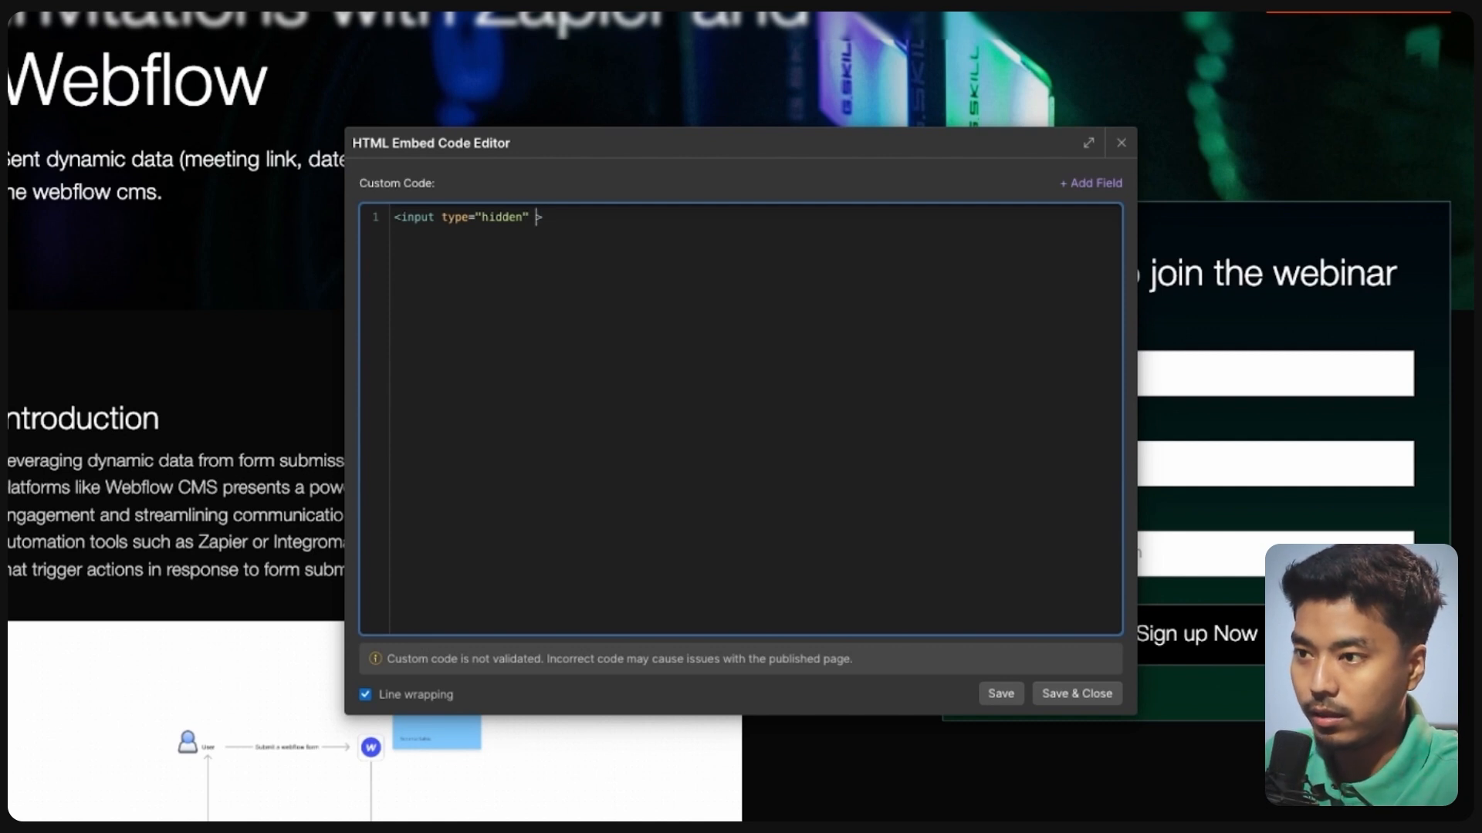
pyautogui.write(' nam')
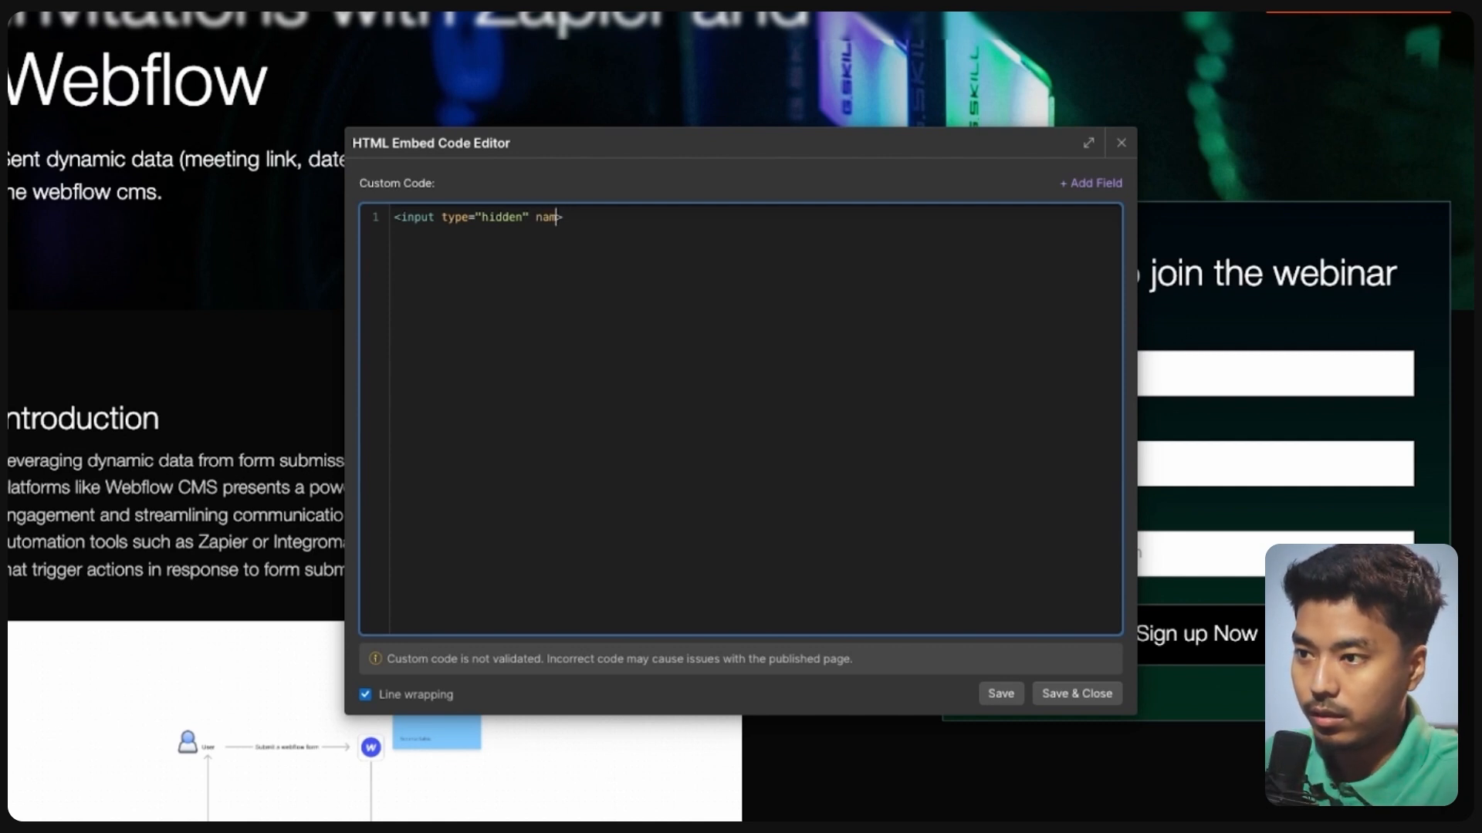
pyautogui.write('e=""')
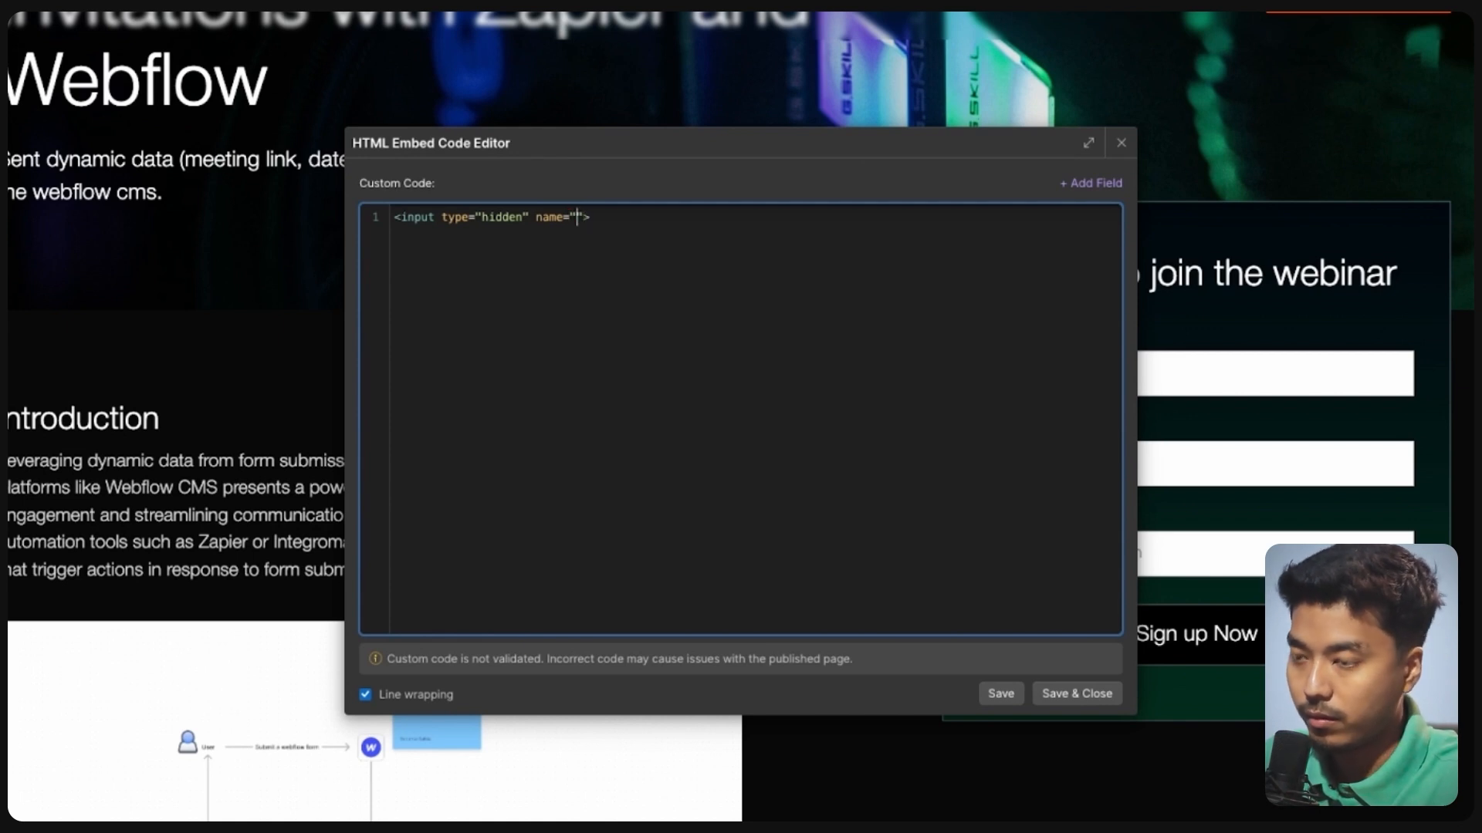
pyautogui.write('title')
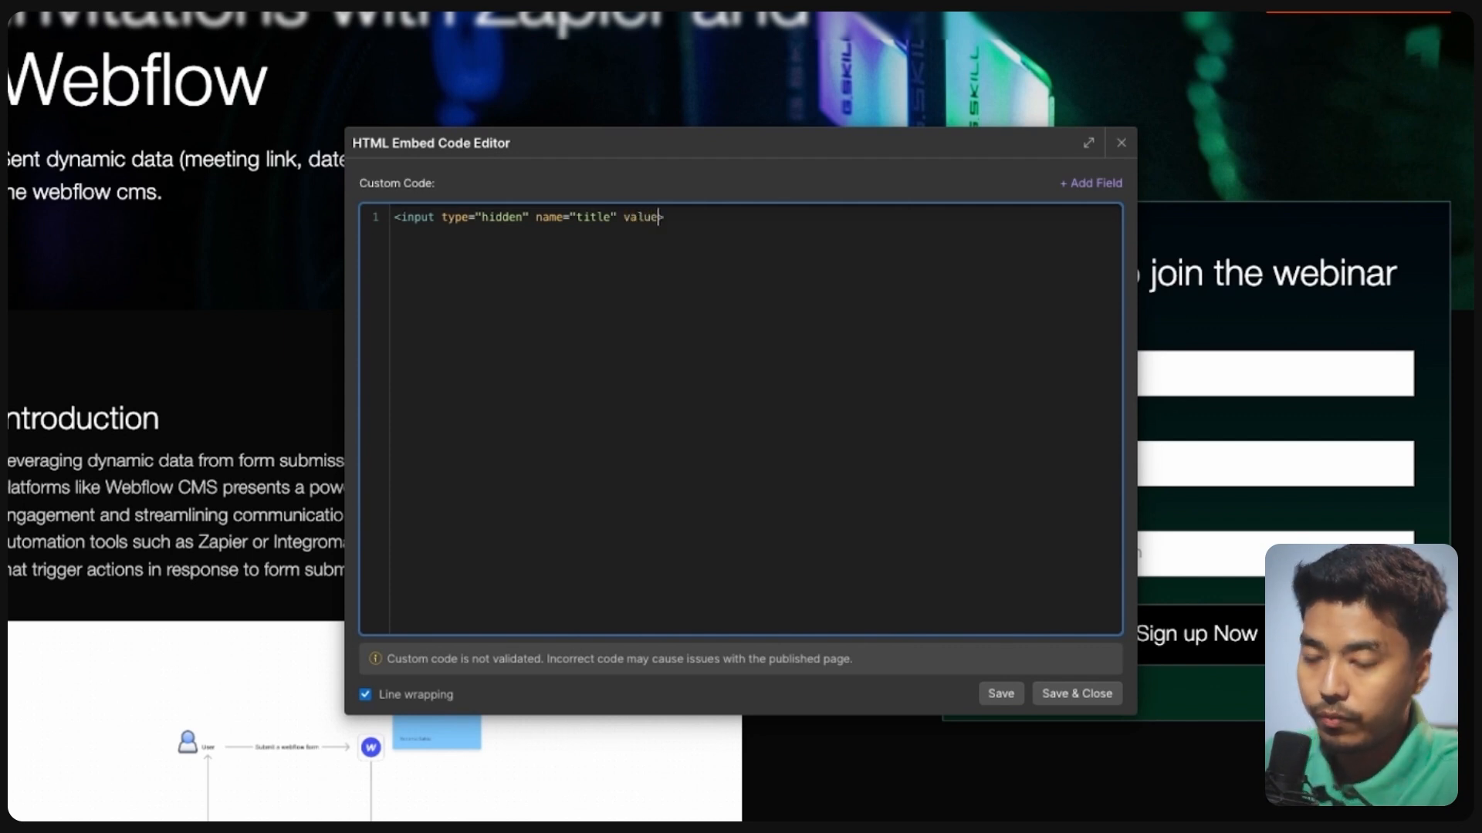
pyautogui.write('"')
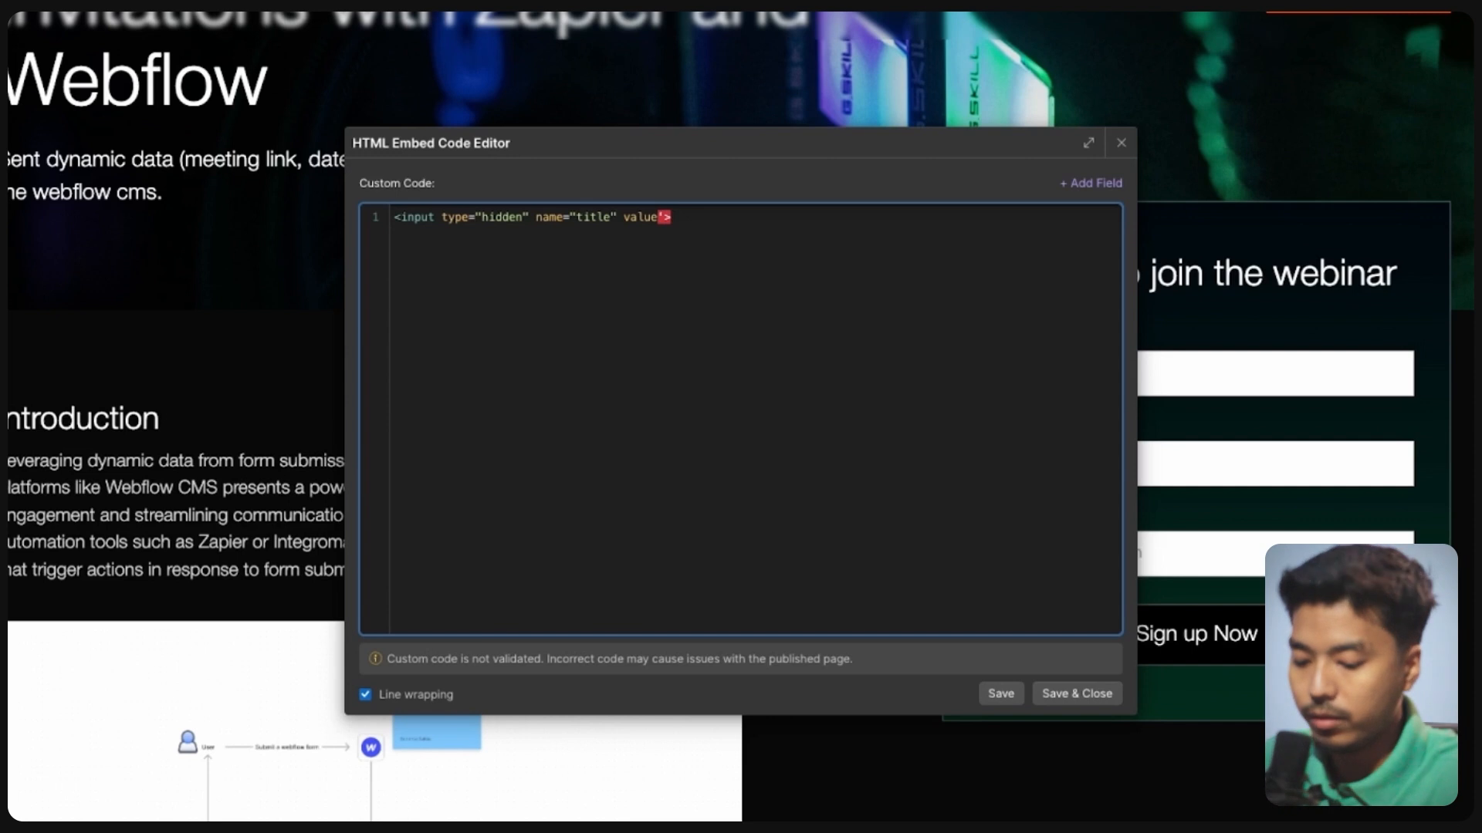
pyautogui.press('BackSpace')
pyautogui.press('BackSpace')
pyautogui.write('""')
pyautogui.click(1097, 183)
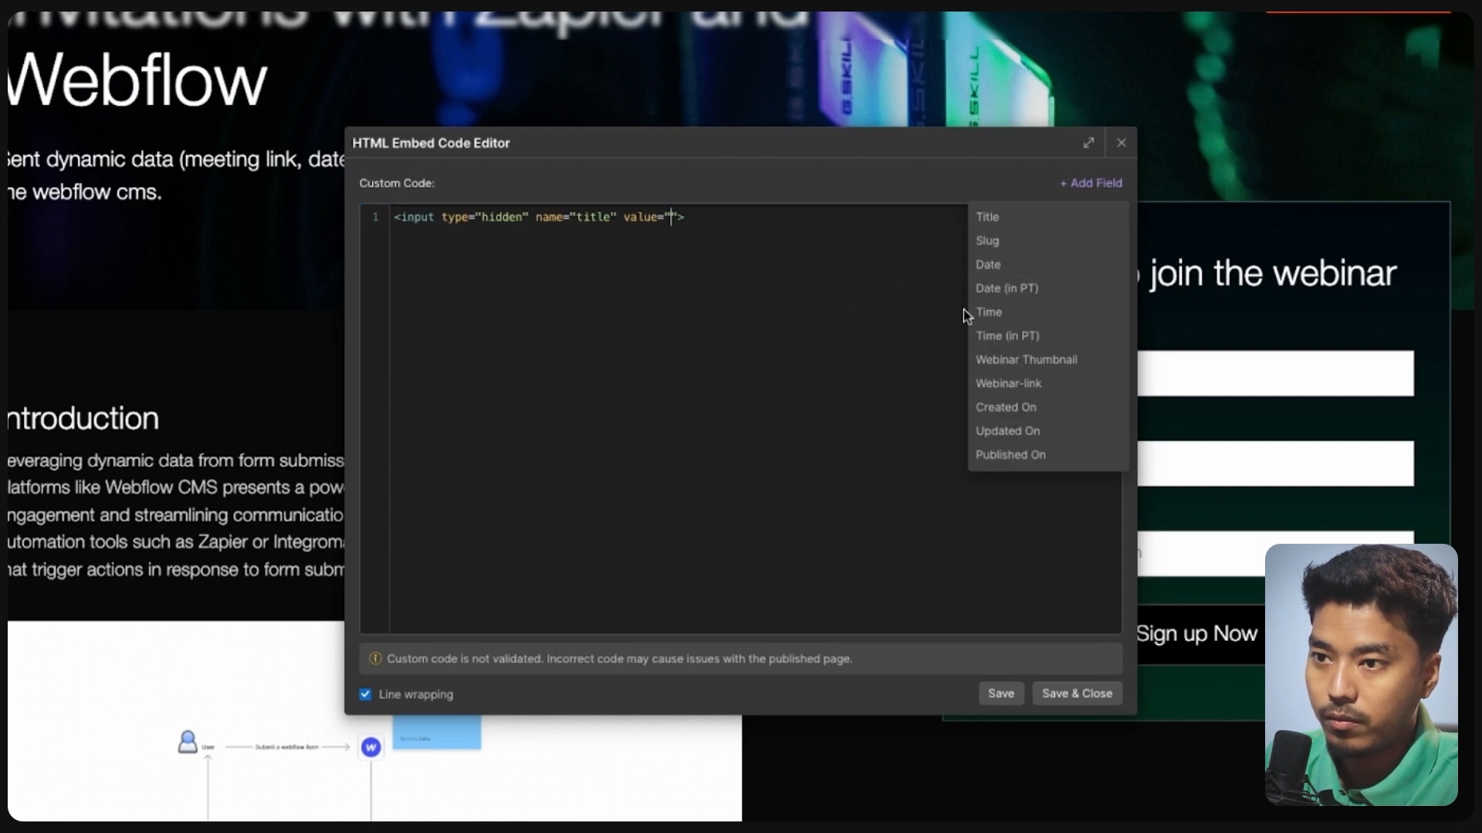
pyautogui.click(987, 218)
# - Duplicate the line into a second hidden input named 'time', bound to the Time field
pyautogui.moveTo(751, 219); pyautogui.dragTo(402, 219)
pyautogui.press('super+c')
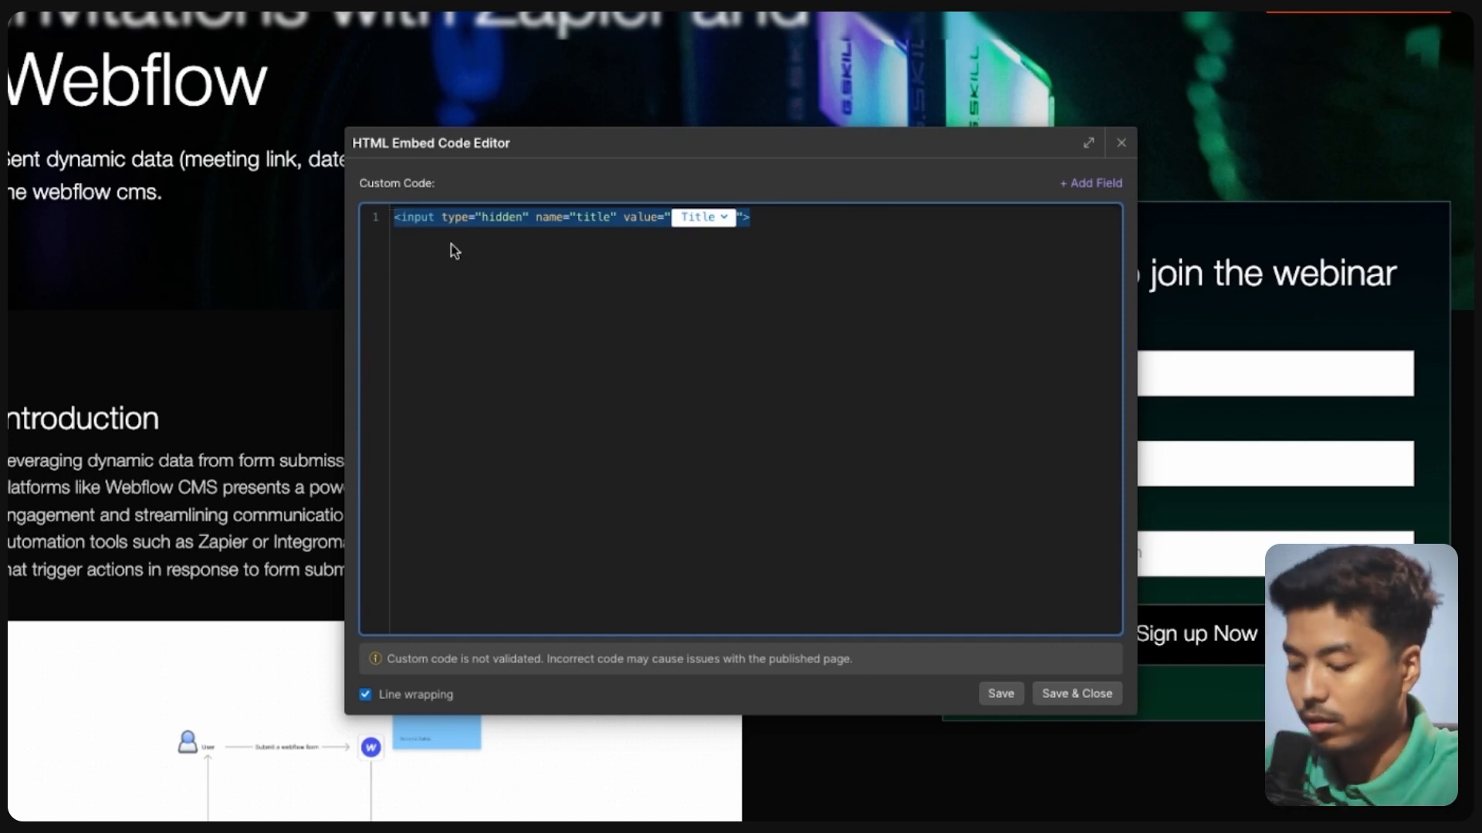
pyautogui.click(794, 219)
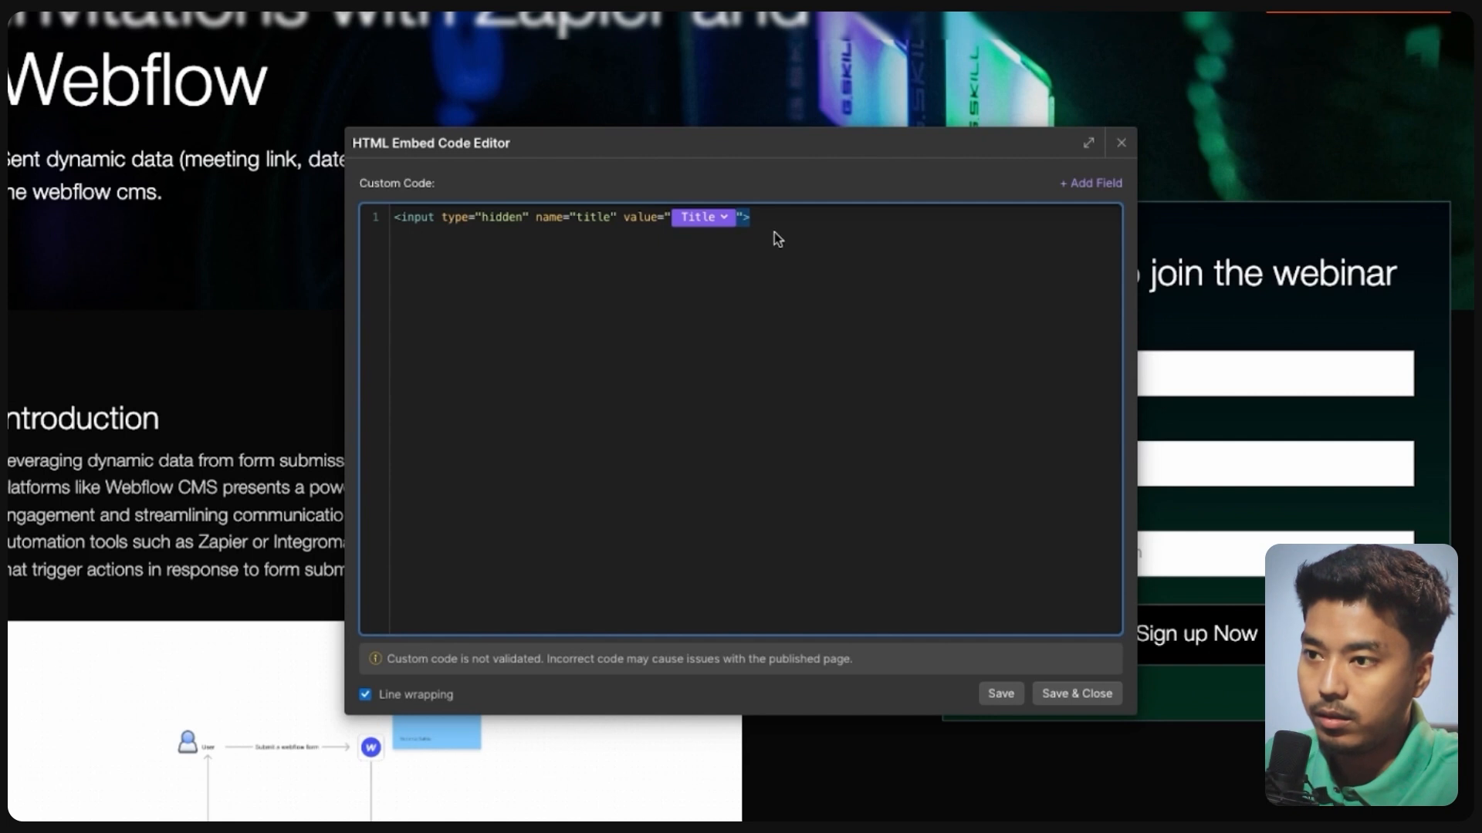
pyautogui.press('super+v')
pyautogui.press('super+v')
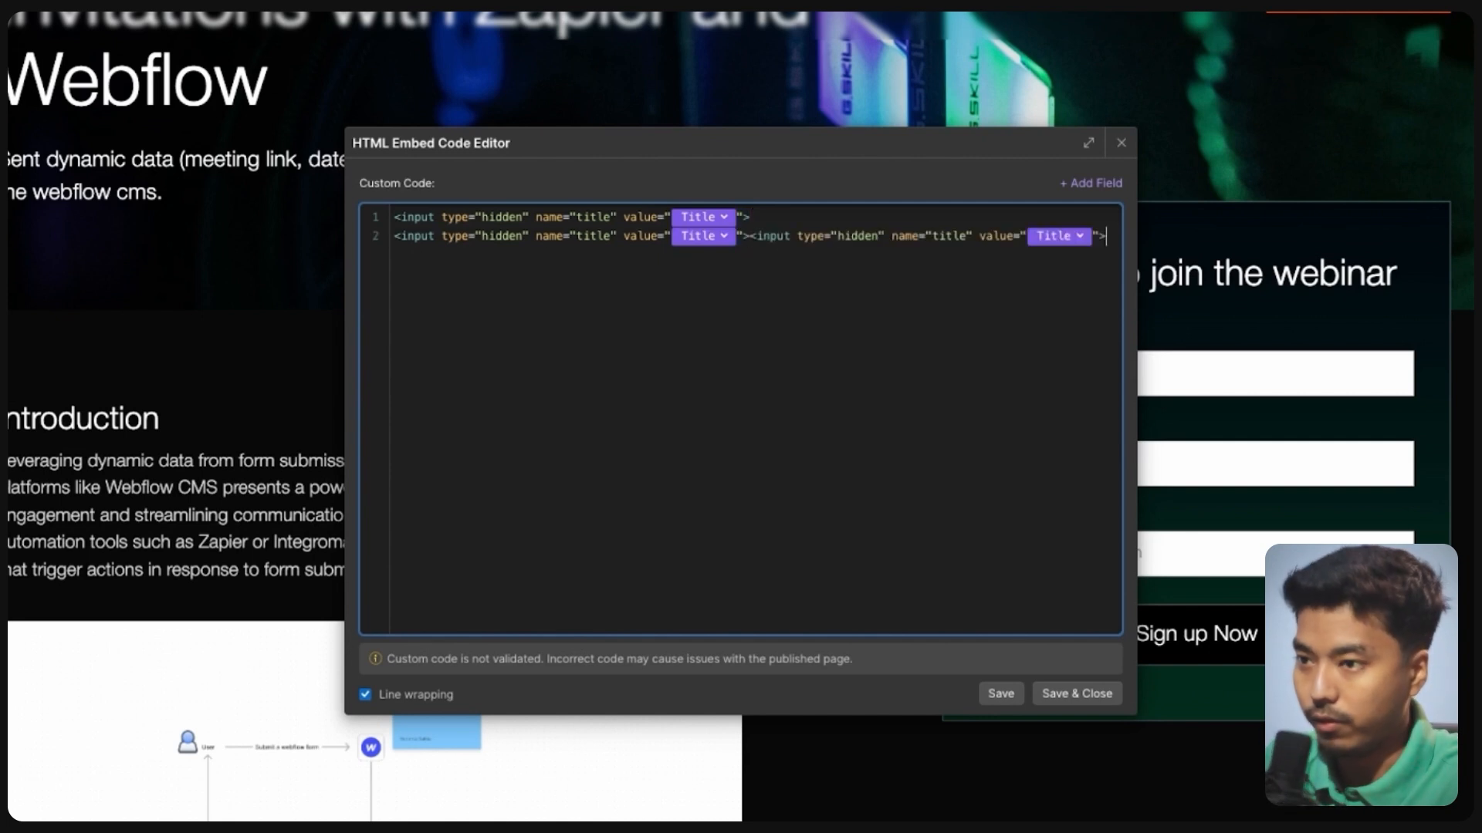
pyautogui.click(750, 237)
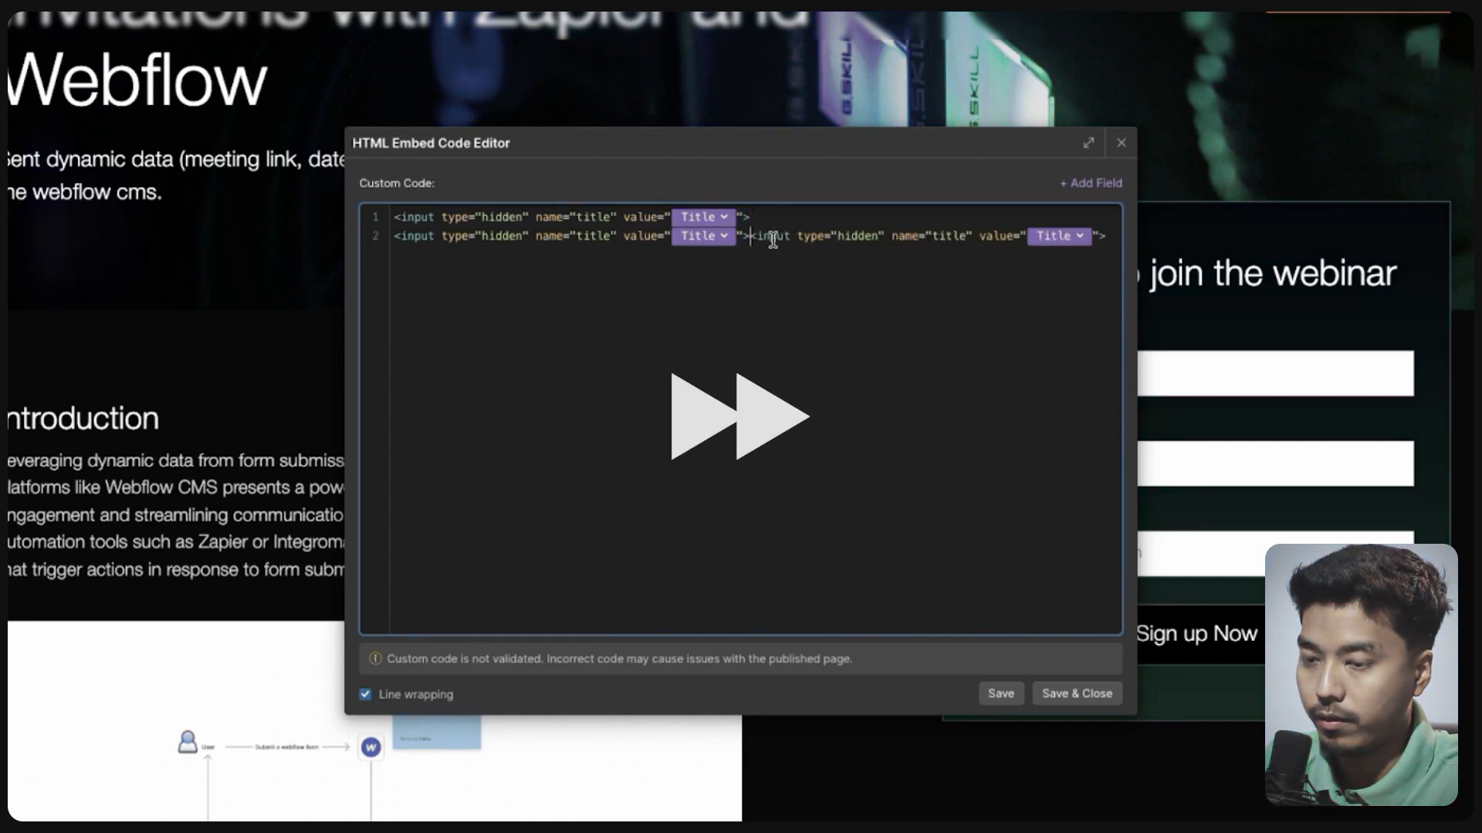
pyautogui.press('Return')
pyautogui.doubleClick(592, 236)
pyautogui.write('time')
pyautogui.click(697, 236)
pyautogui.click(696, 324)
# - Add hidden inputs 'date' and 'webinar_link', bound to the Date and Webinar-link fields
pyautogui.doubleClick(594, 254)
pyautogui.write('date')
pyautogui.click(697, 251)
pyautogui.click(695, 322)
pyautogui.click(750, 252)
pyautogui.press('Return')
pyautogui.press('super+v')
pyautogui.doubleClick(583, 271)
pyautogui.write('webinar_link')
pyautogui.click(768, 274)
pyautogui.click(769, 274)
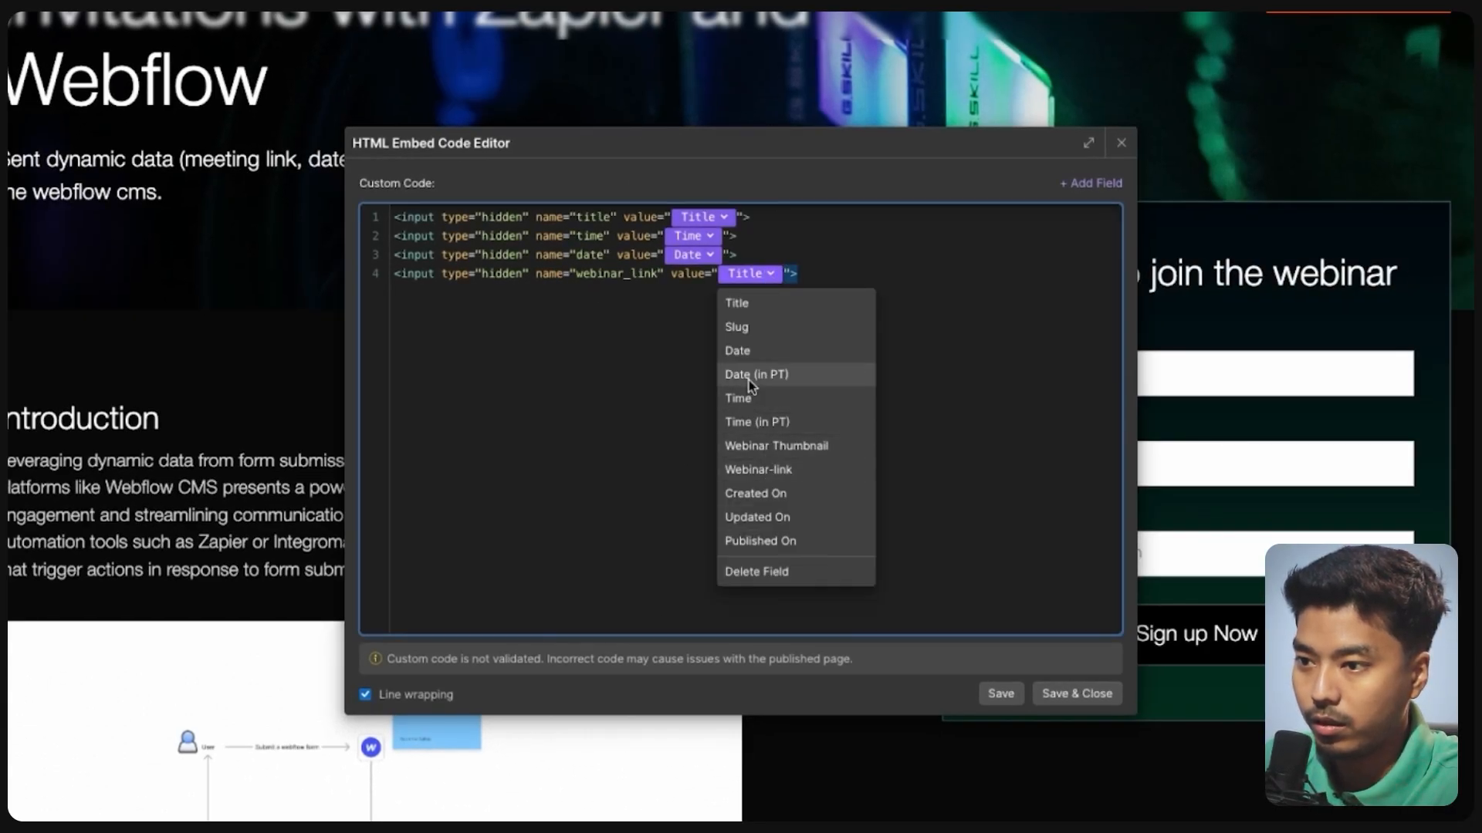
pyautogui.click(759, 471)
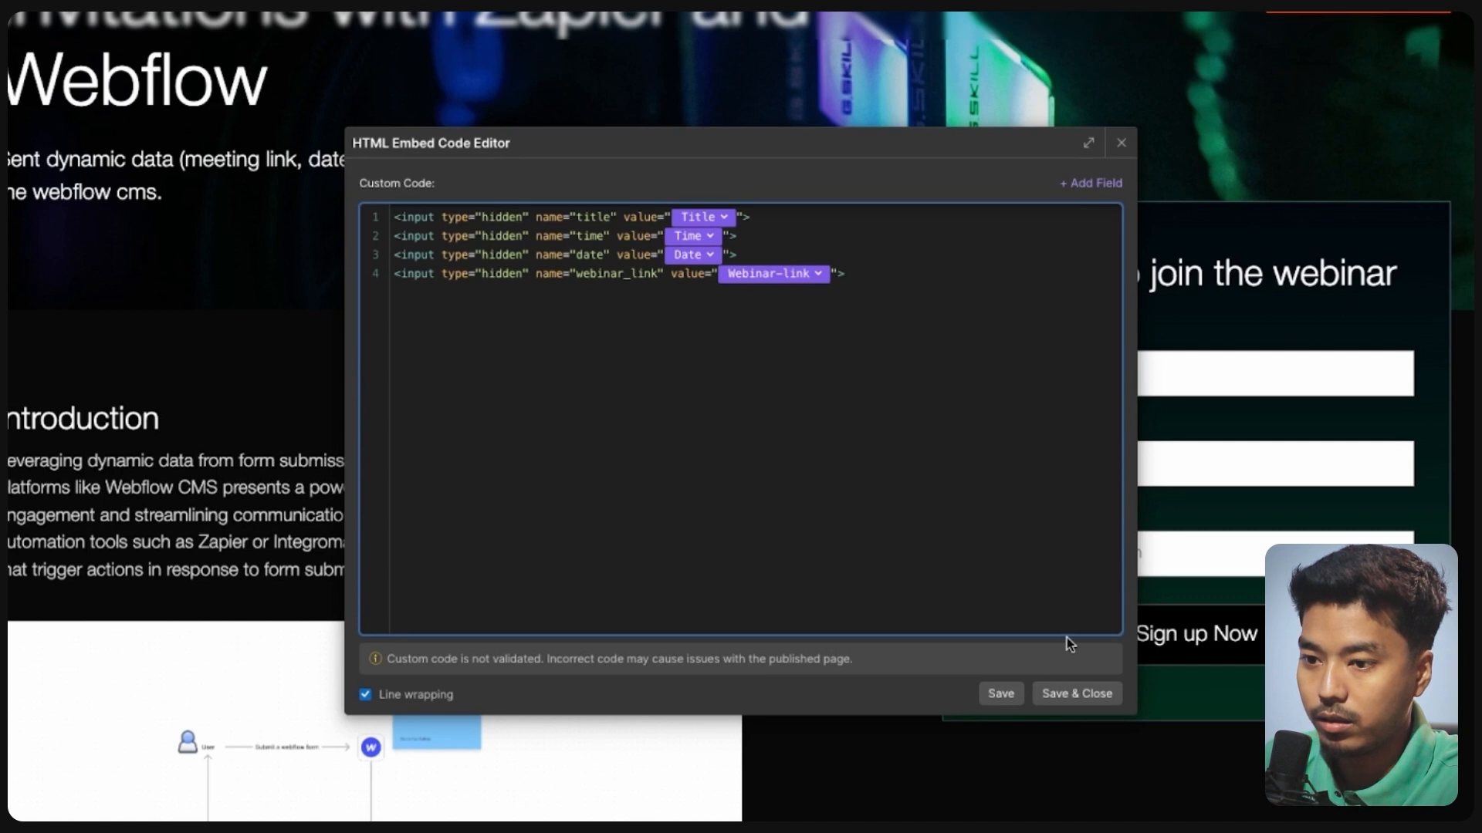
# - Save the embed code and move hidden_input to the top of the form in the Navigator
pyautogui.click(1066, 693)
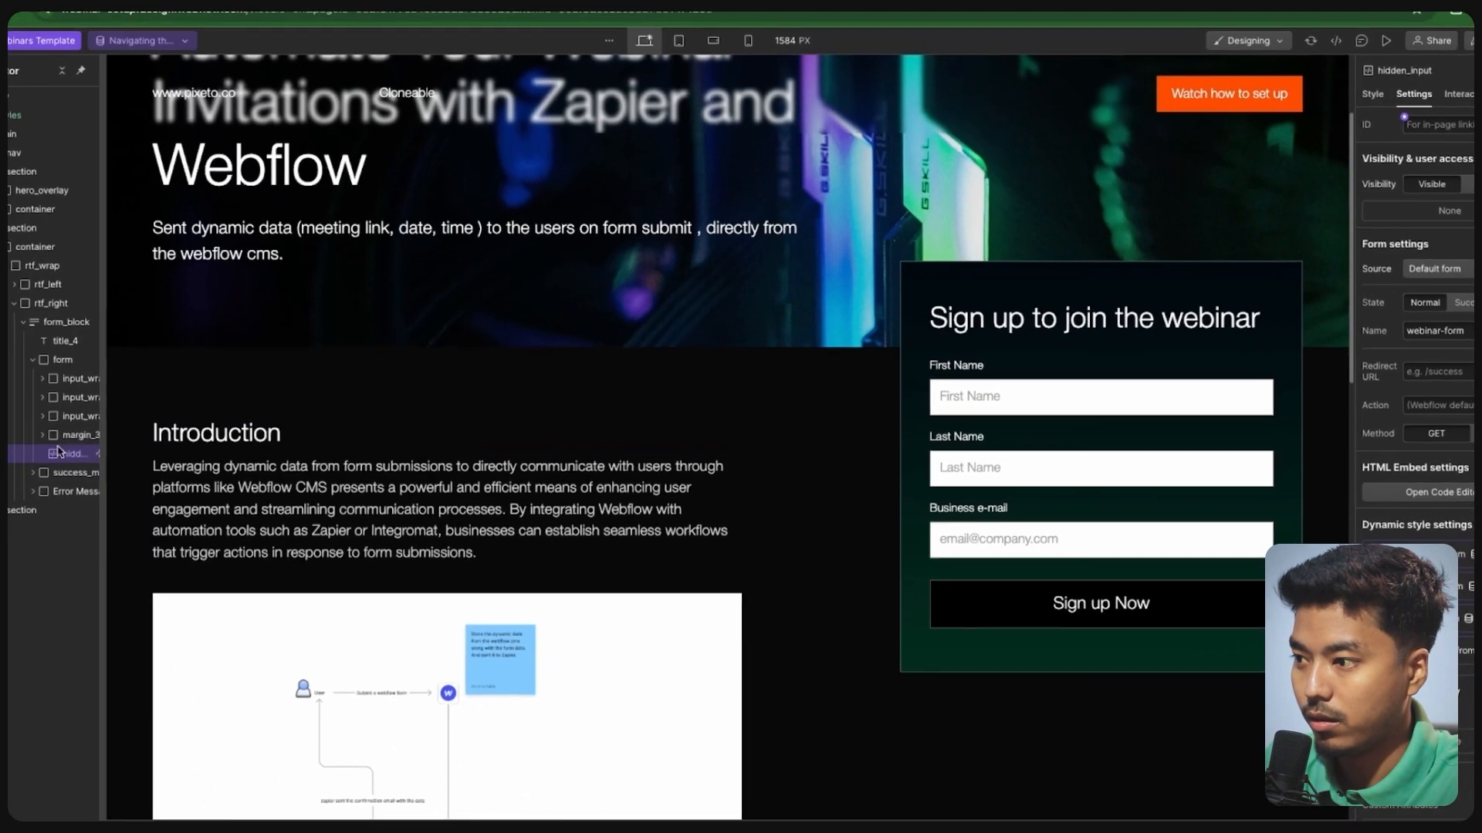
pyautogui.moveTo(59, 452); pyautogui.dragTo(61, 373)
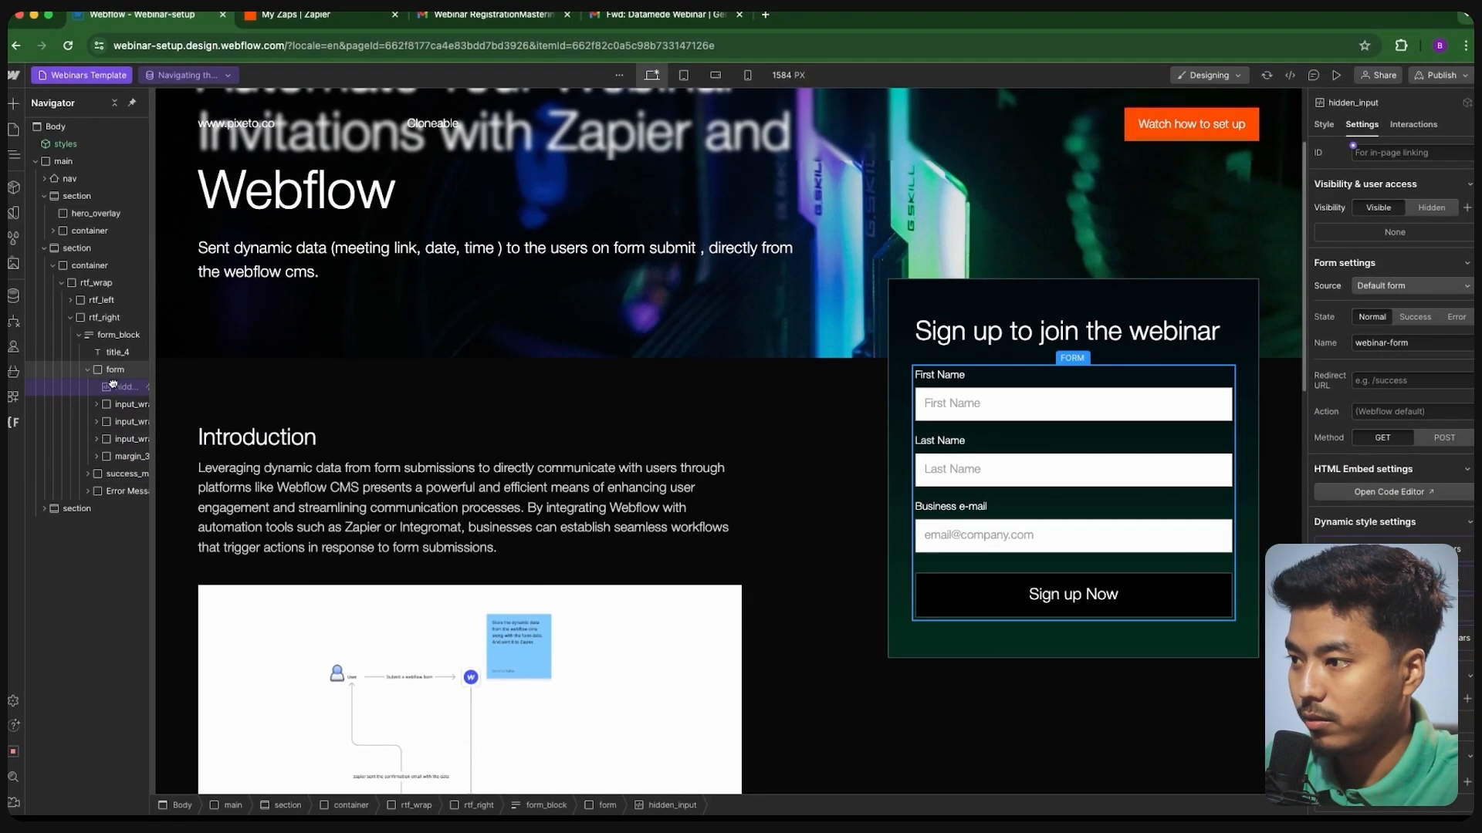
pyautogui.click(87, 369)
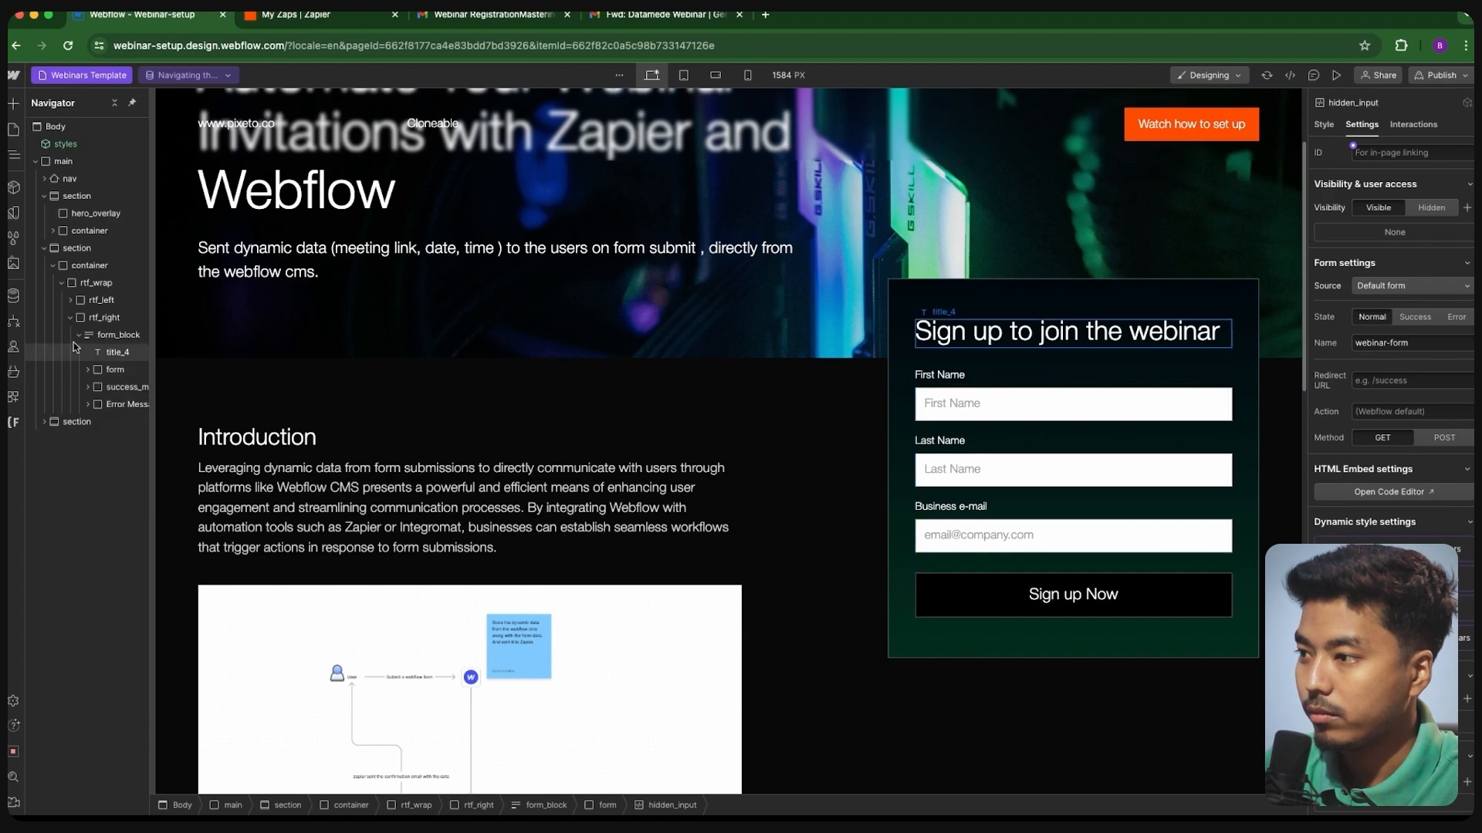
pyautogui.click(45, 247)
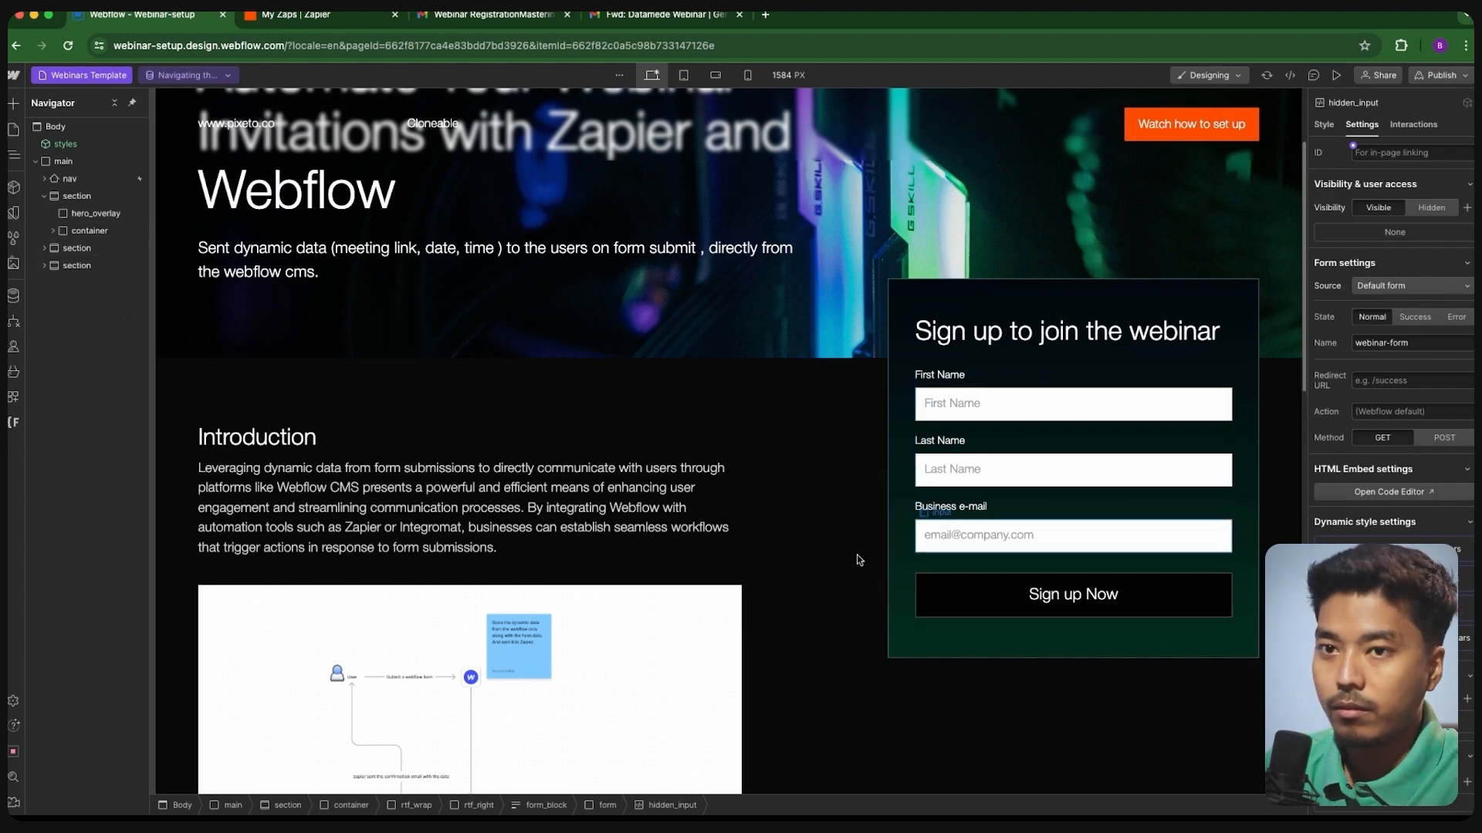
pyautogui.scroll(3, 859, 561)
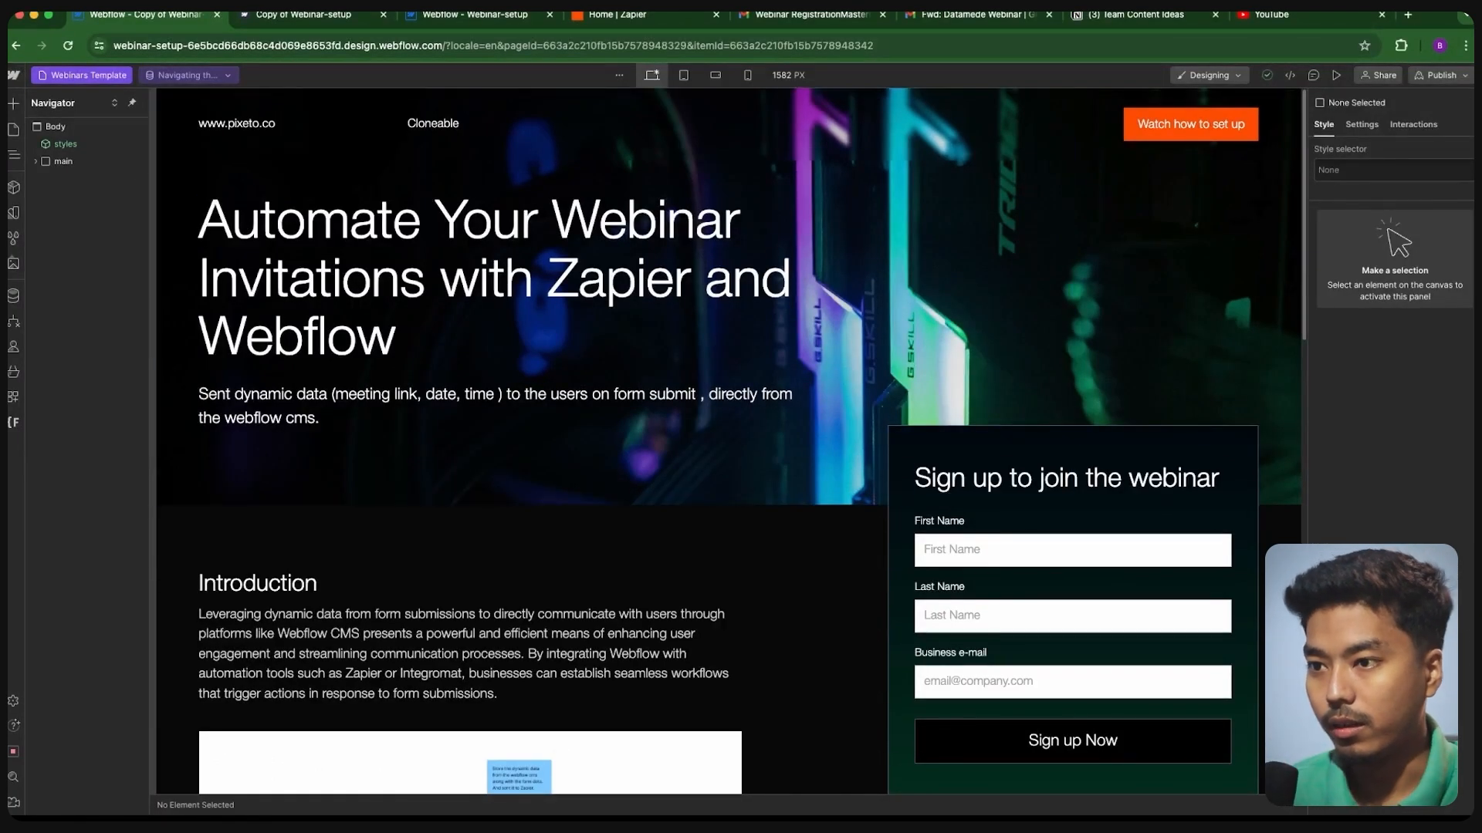
# - Publish the site to the webflow.io staging domain and open the published page
pyautogui.click(1441, 75)
pyautogui.click(1448, 283)
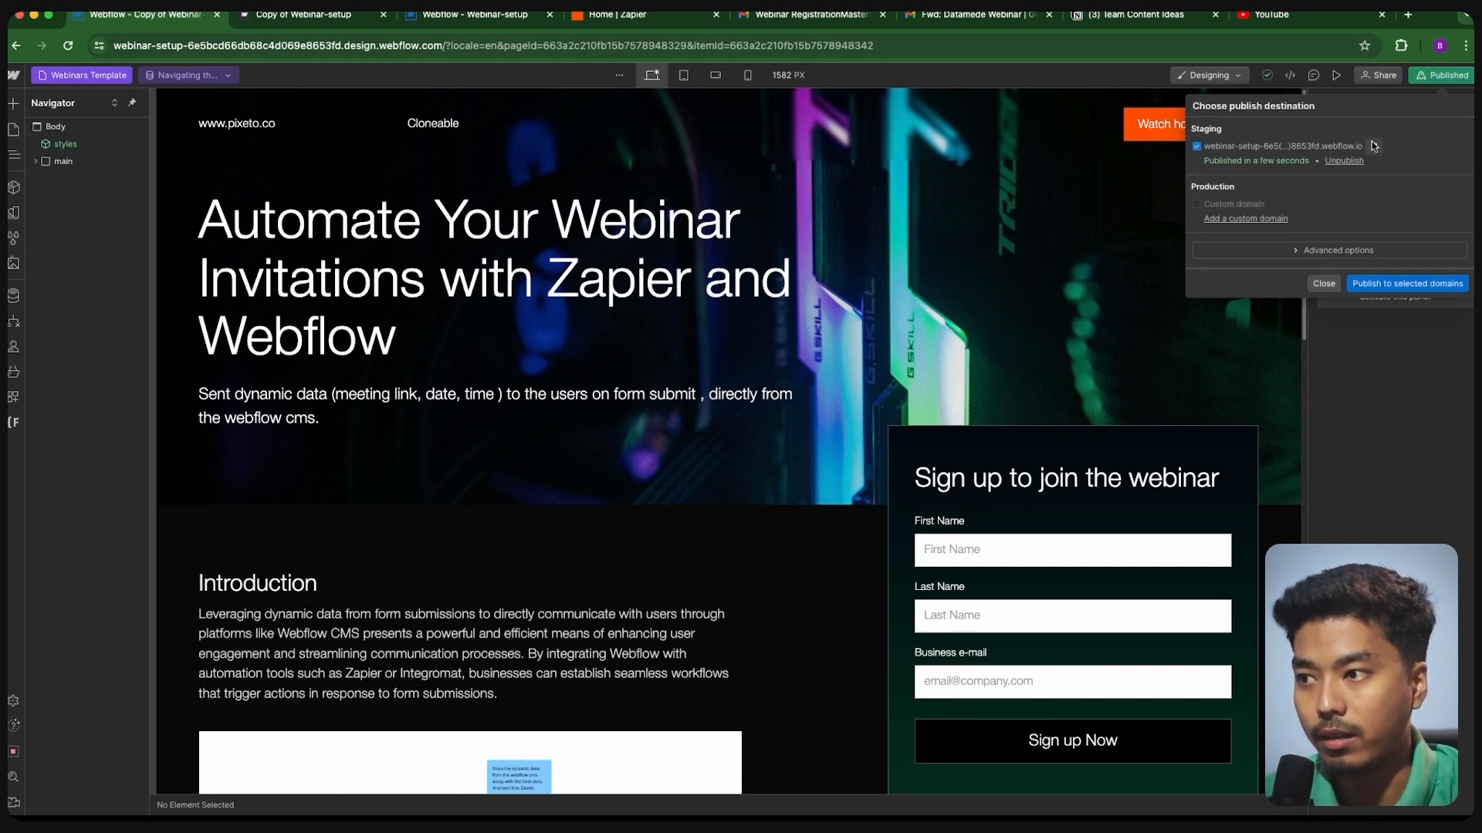
pyautogui.click(1371, 145)
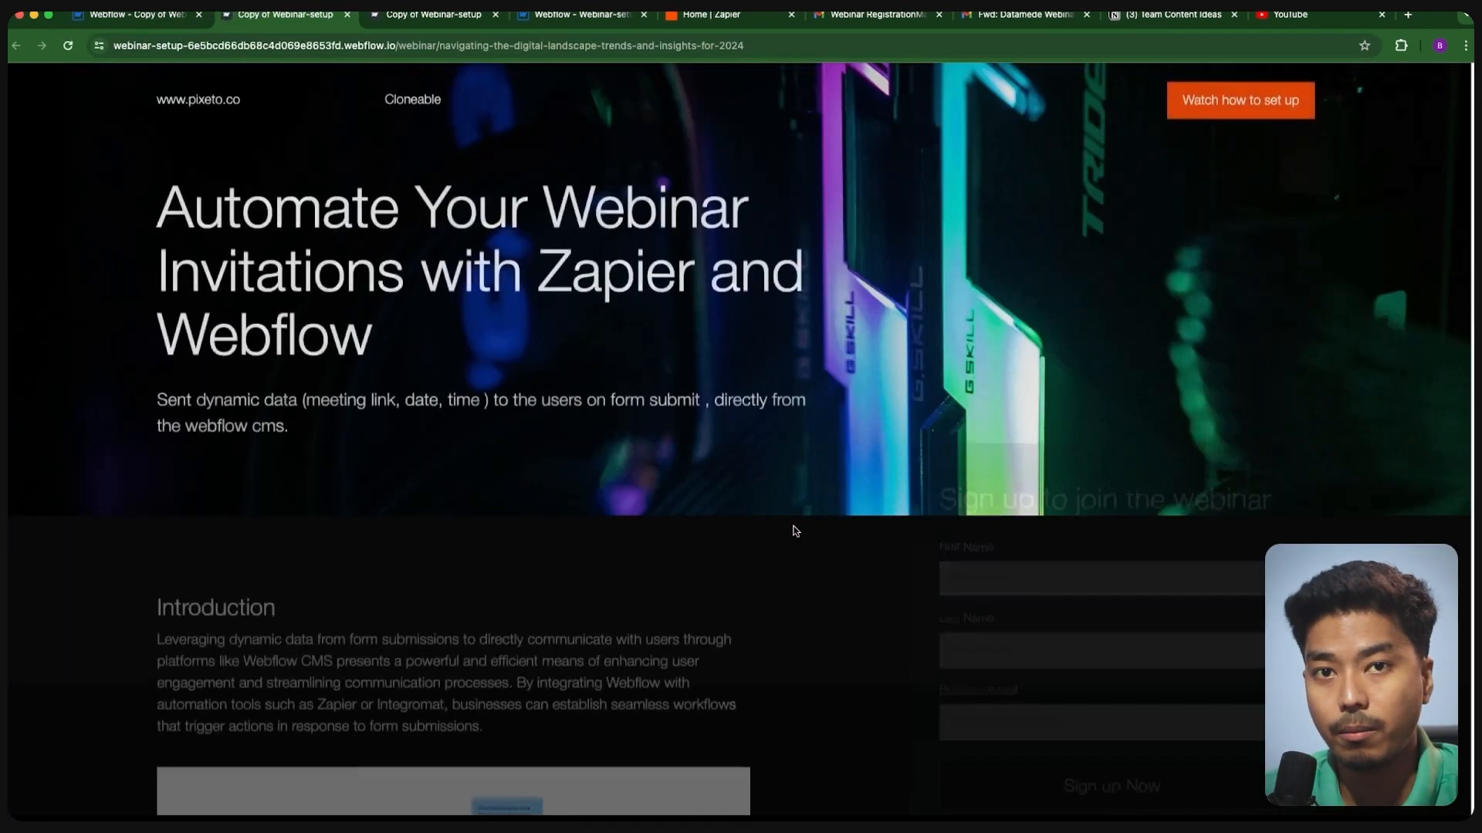
# - Submit the sign-up form with a test registrant's first name, last name and saved business e-mail
pyautogui.scroll(-5, 880, 516)
pyautogui.click(992, 292)
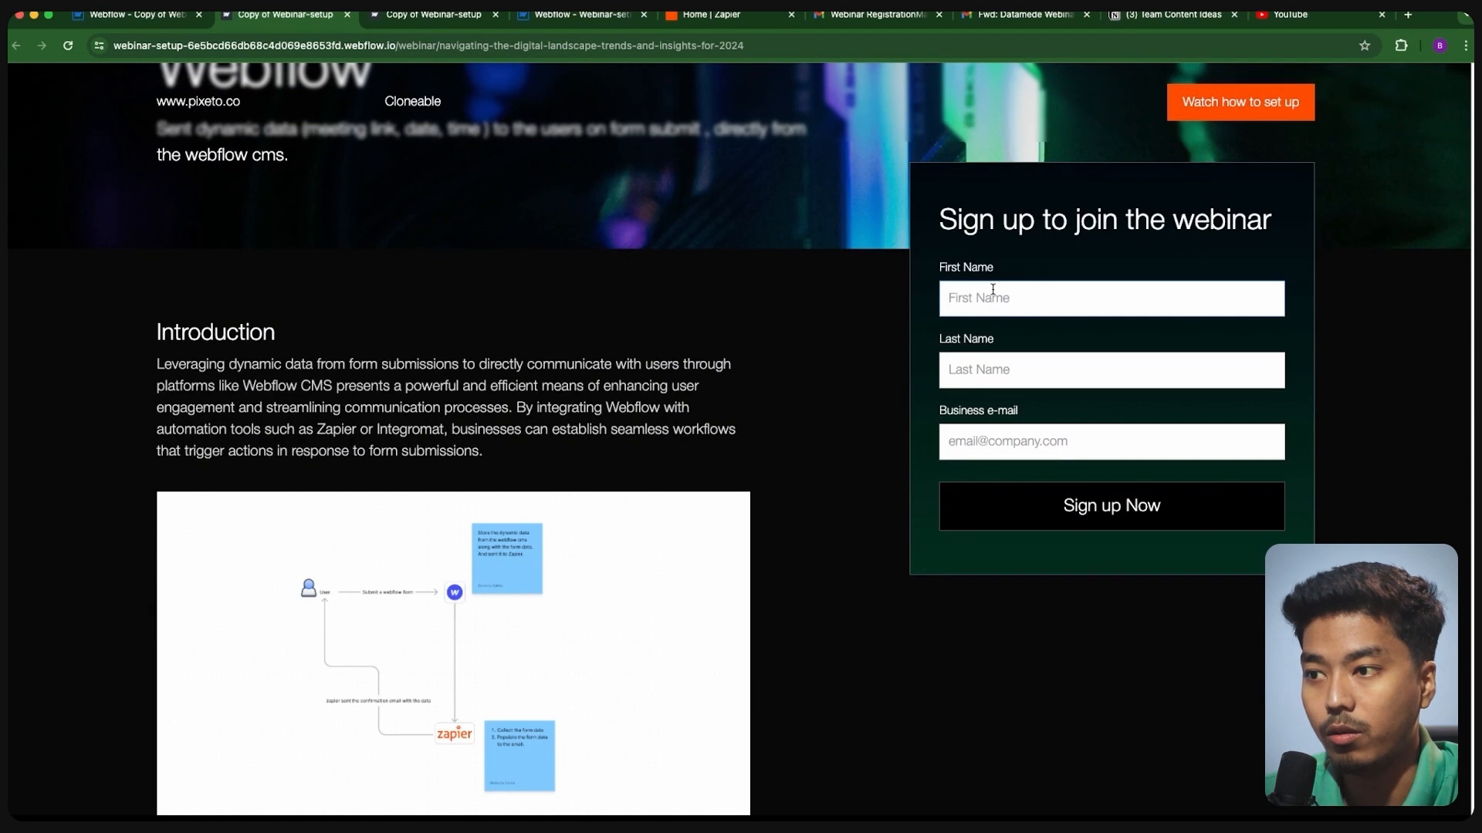
pyautogui.write('Bedant')
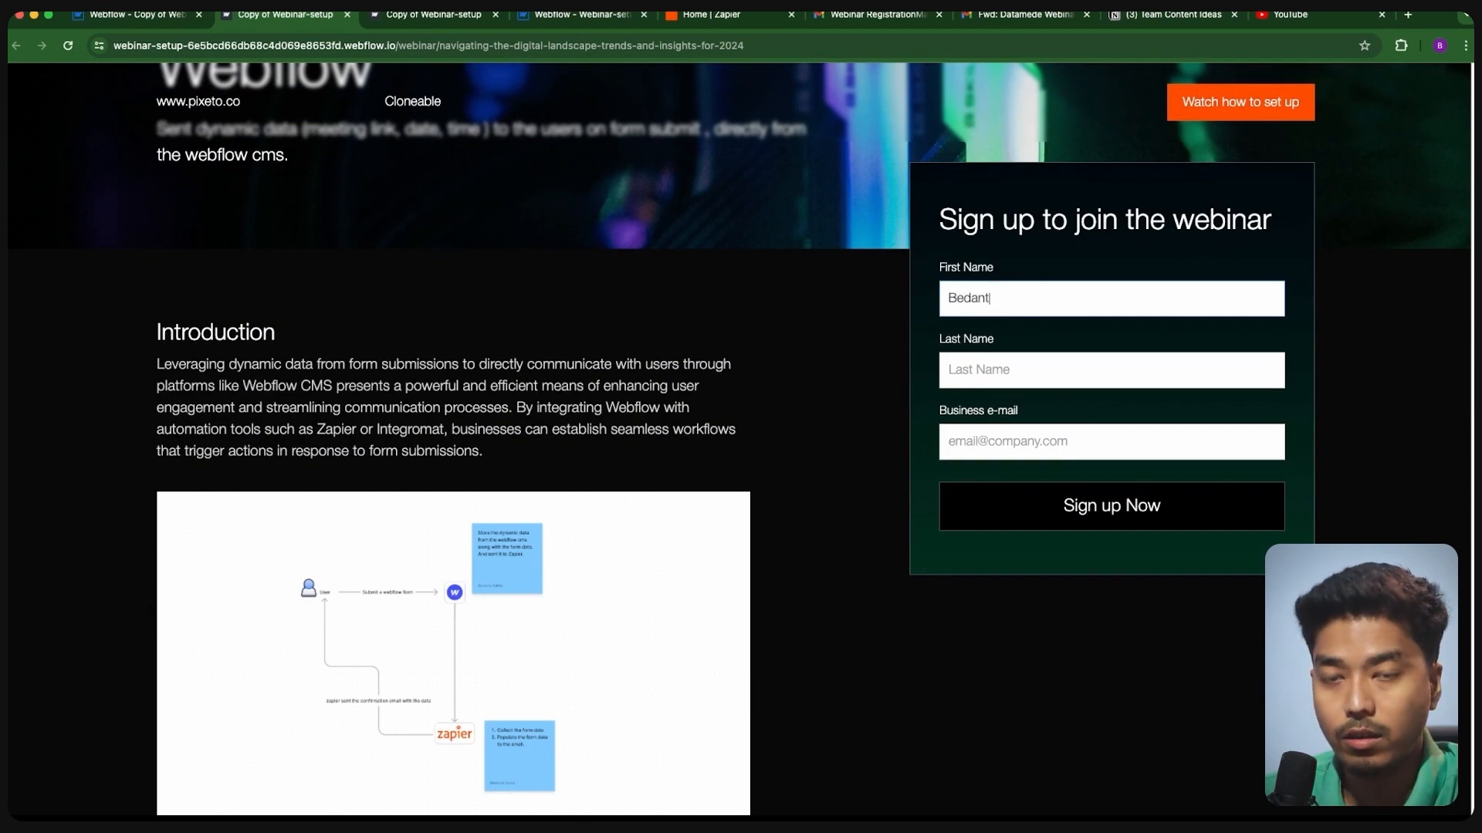
pyautogui.click(1001, 357)
pyautogui.write('sa')
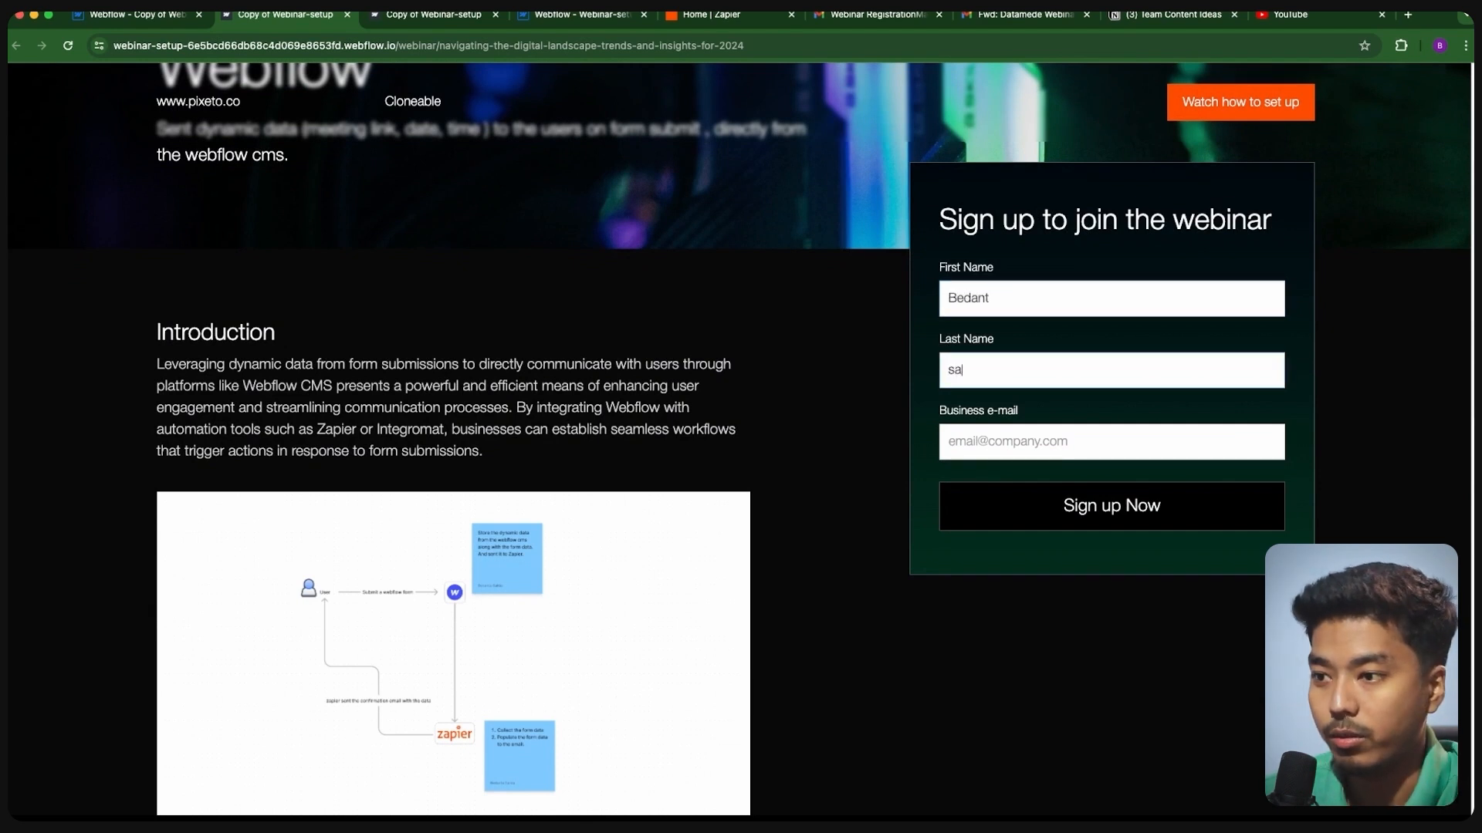
pyautogui.click(983, 432)
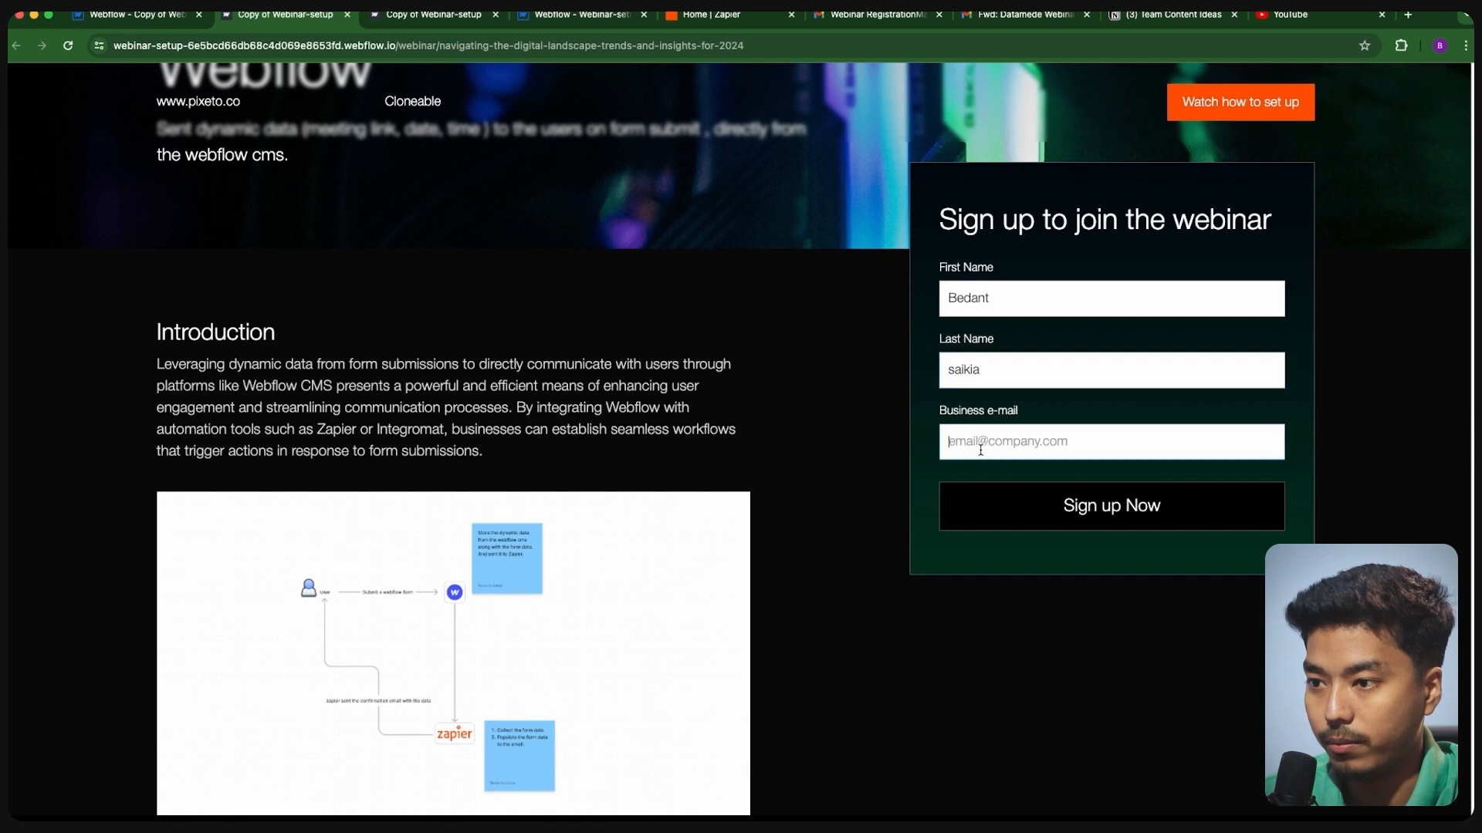
pyautogui.click(1023, 500)
pyautogui.click(1080, 508)
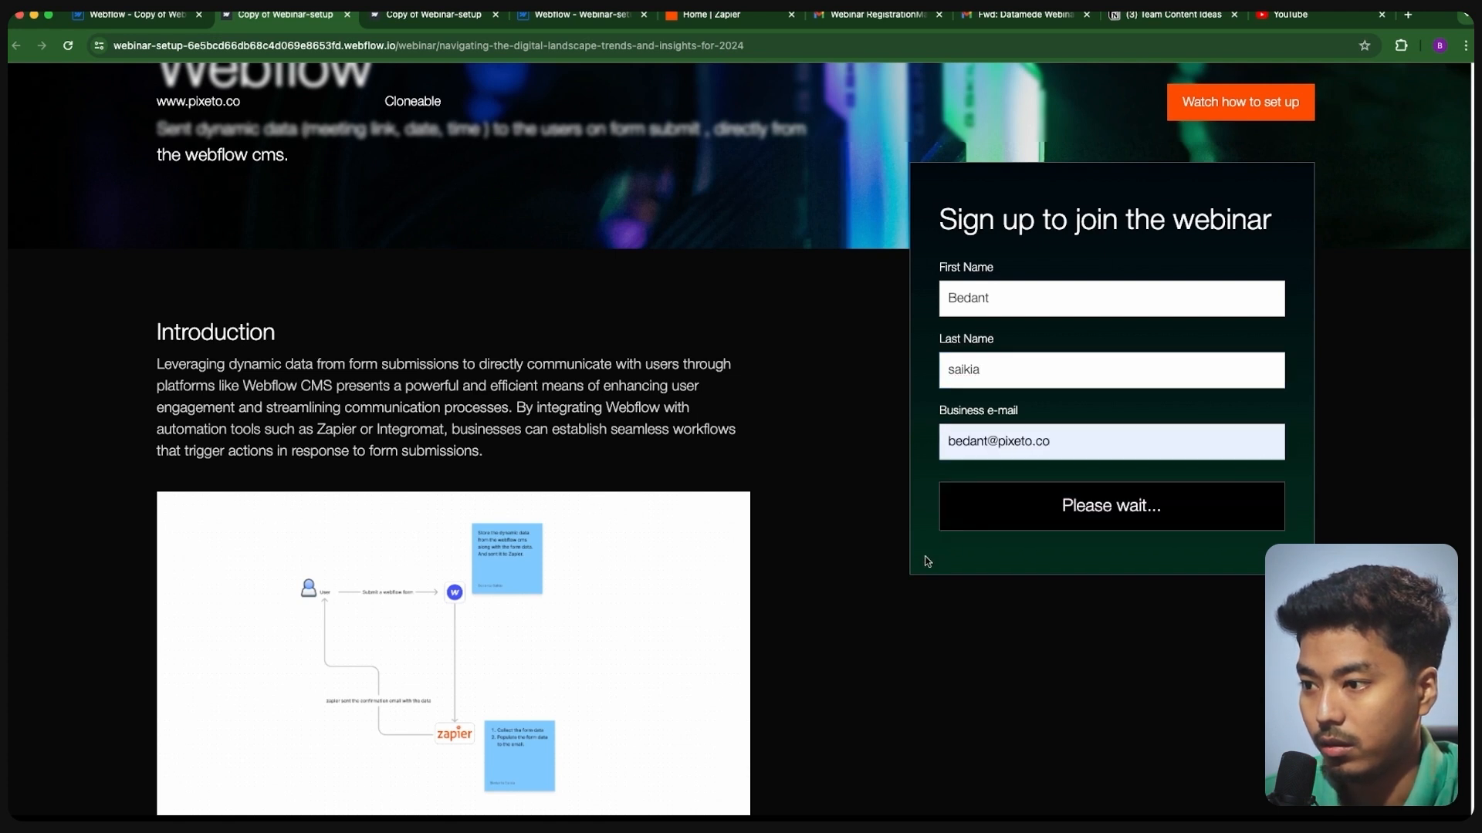
pyautogui.click(699, 17)
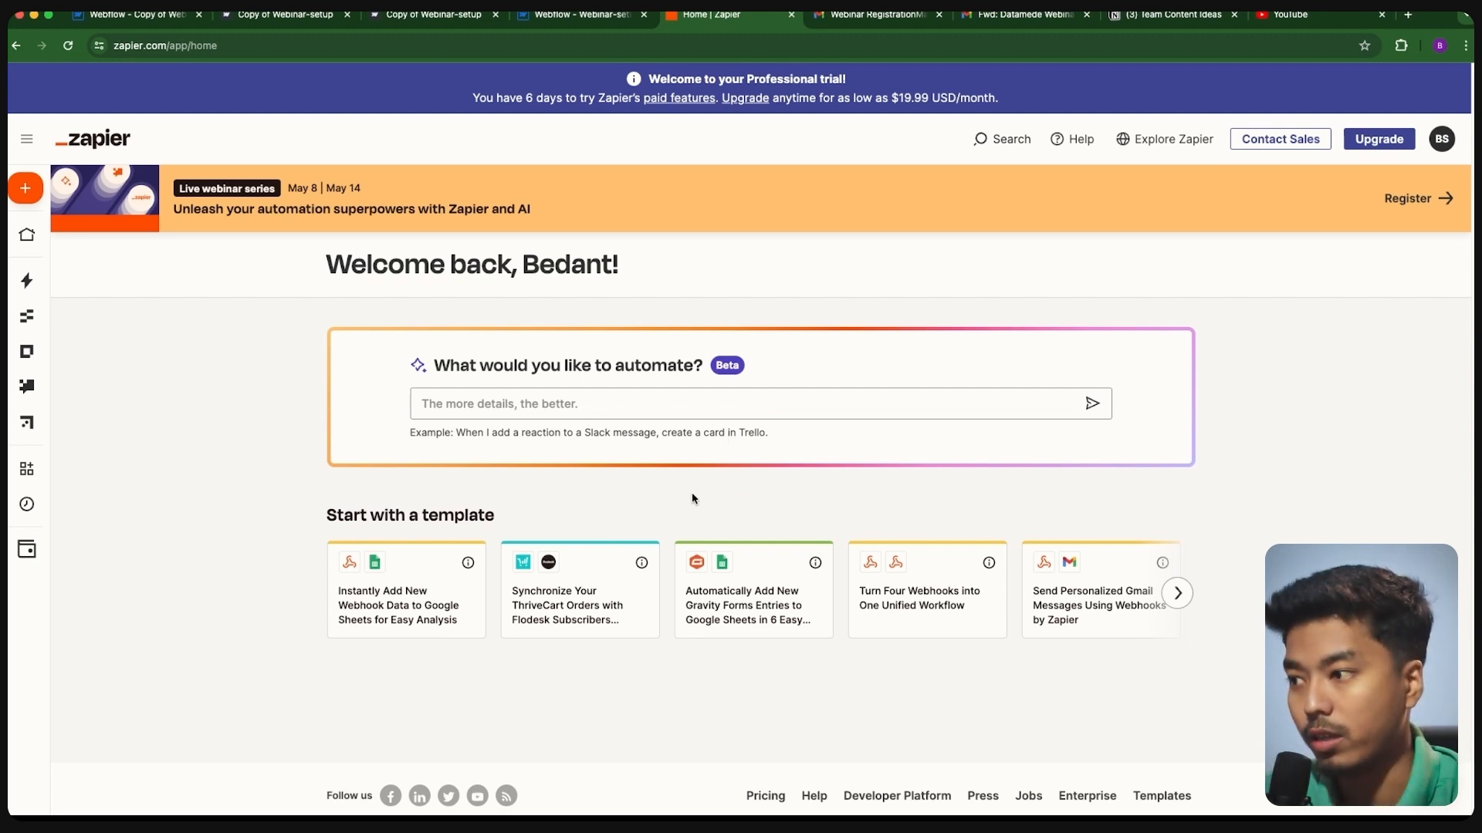
# - Check Webflow's connections under Apps, confirming the second Webflow #2 connection
pyautogui.scroll(-2, 692, 499)
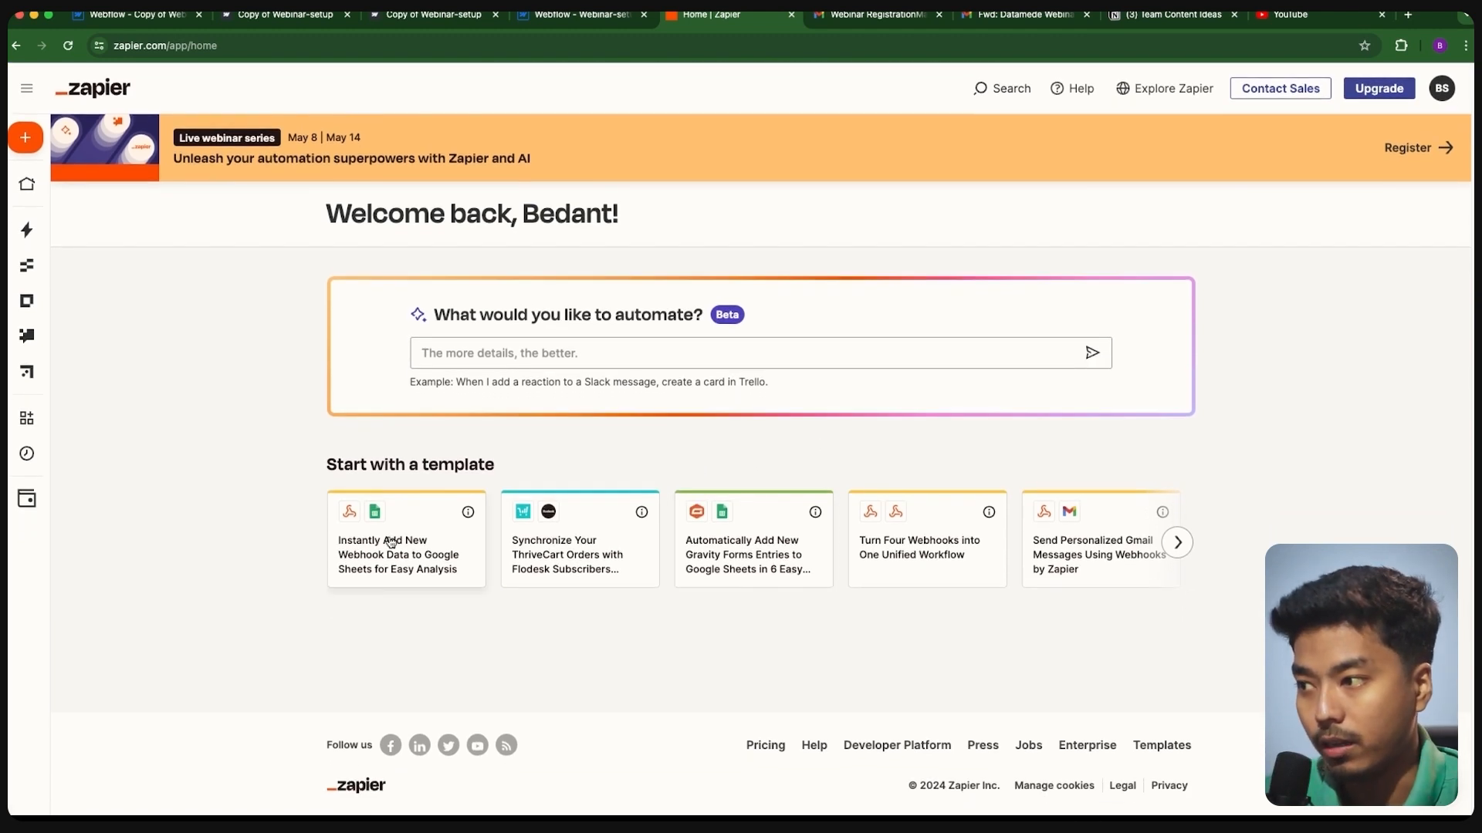
pyautogui.click(49, 423)
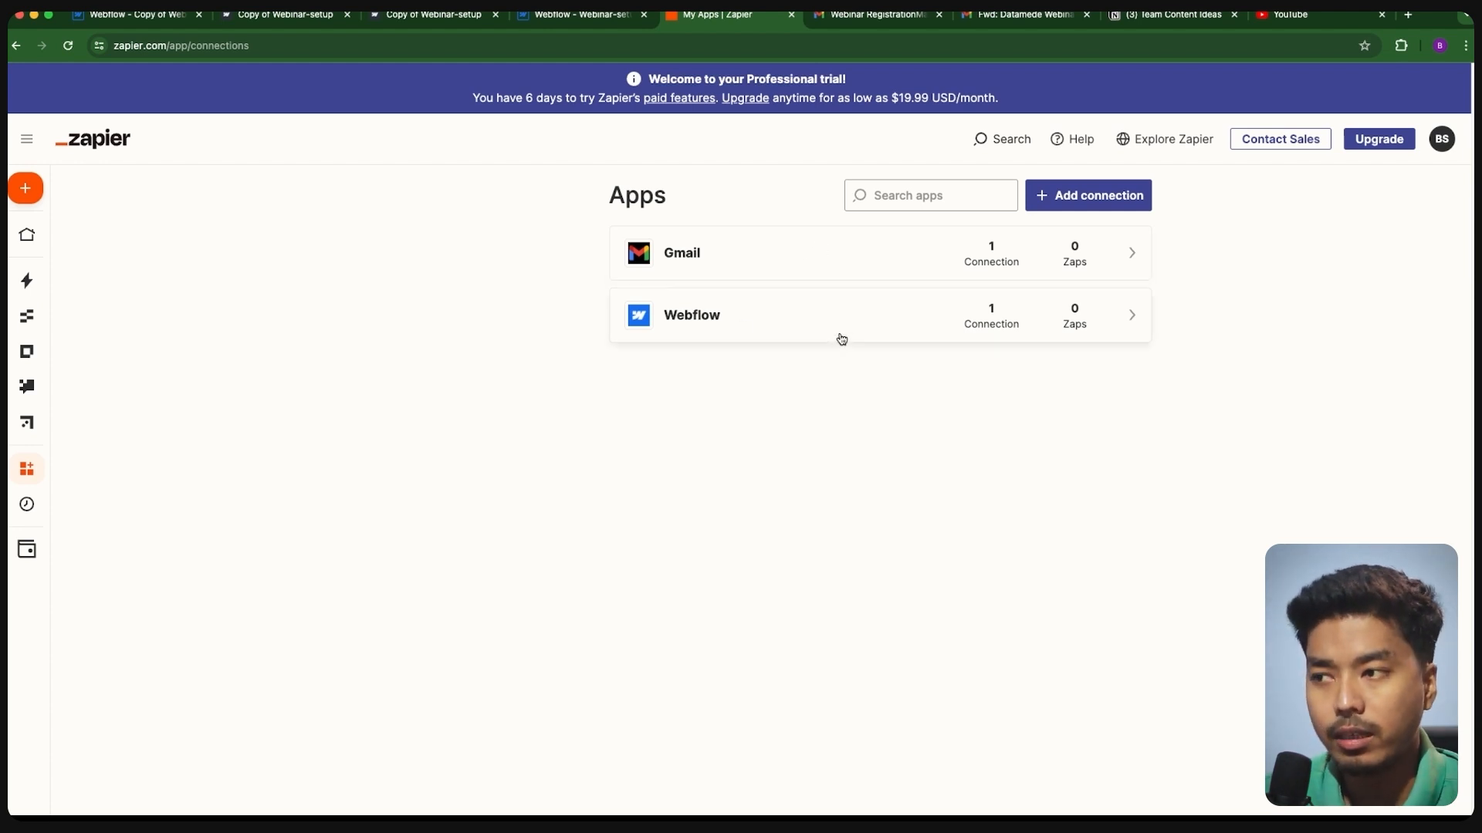
pyautogui.click(1052, 195)
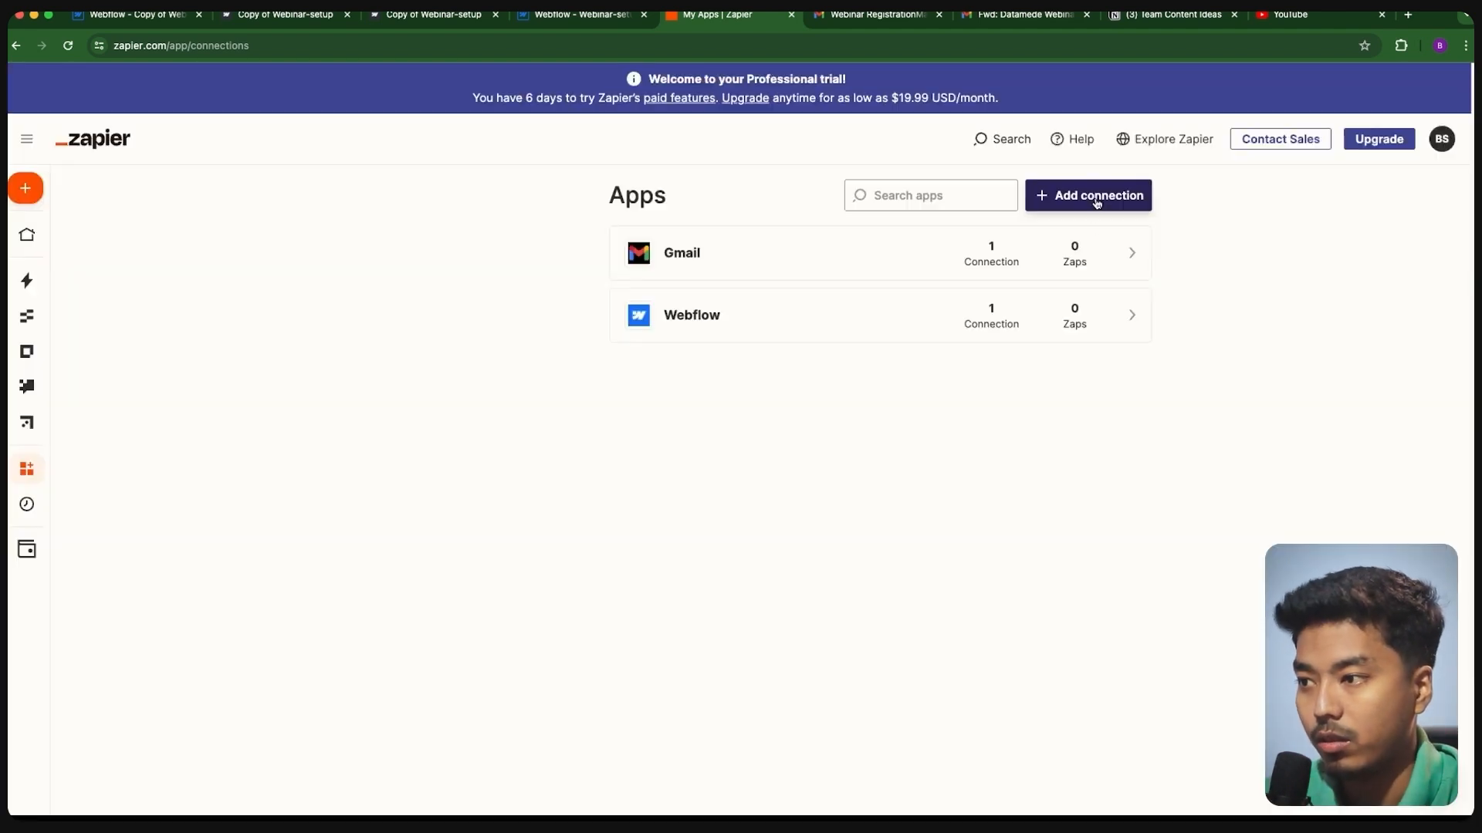
pyautogui.click(849, 331)
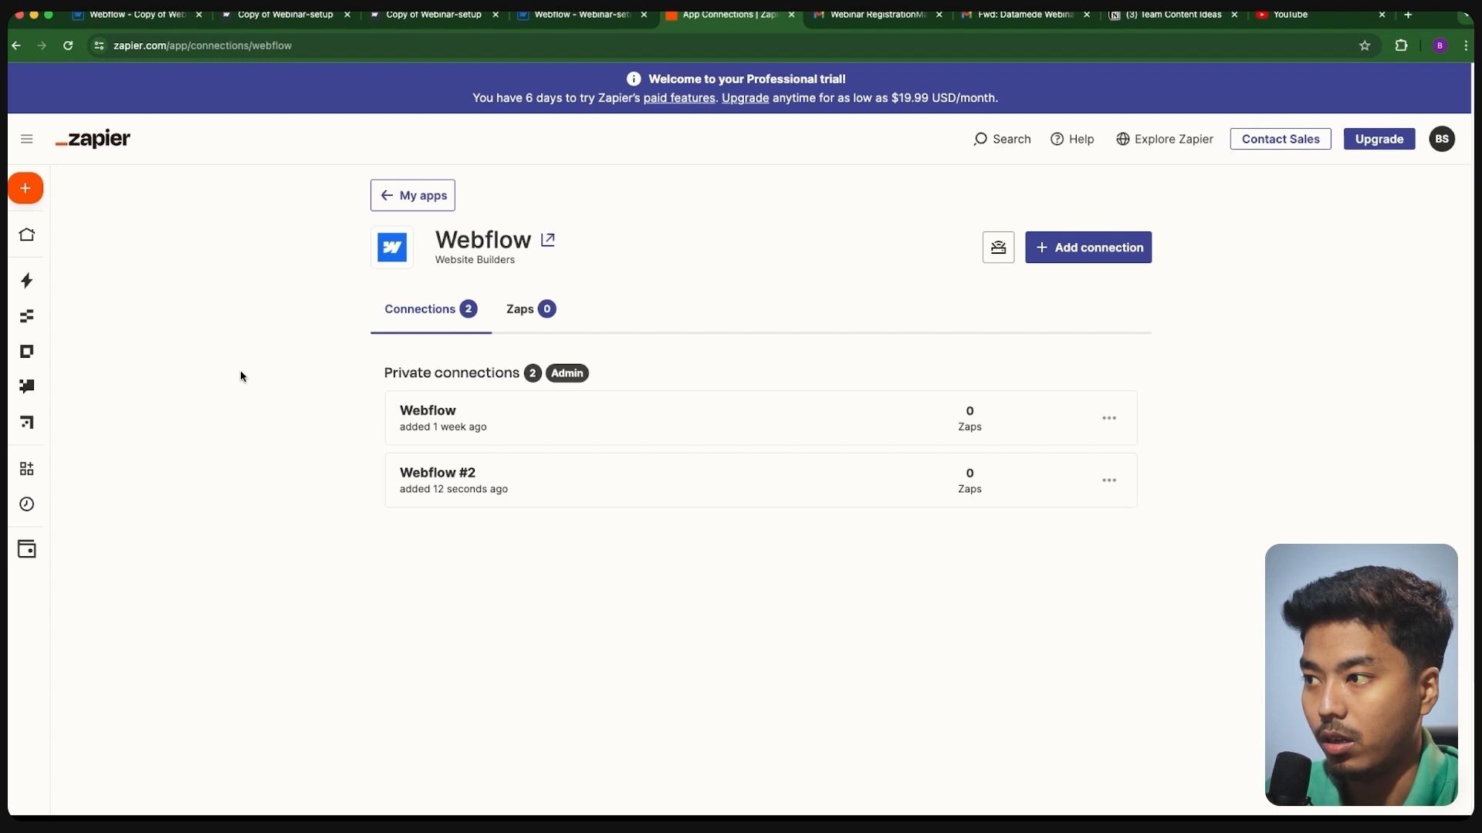
# - Create a new Untitled Zap draft from the Create menu
pyautogui.moveTo(31, 190)
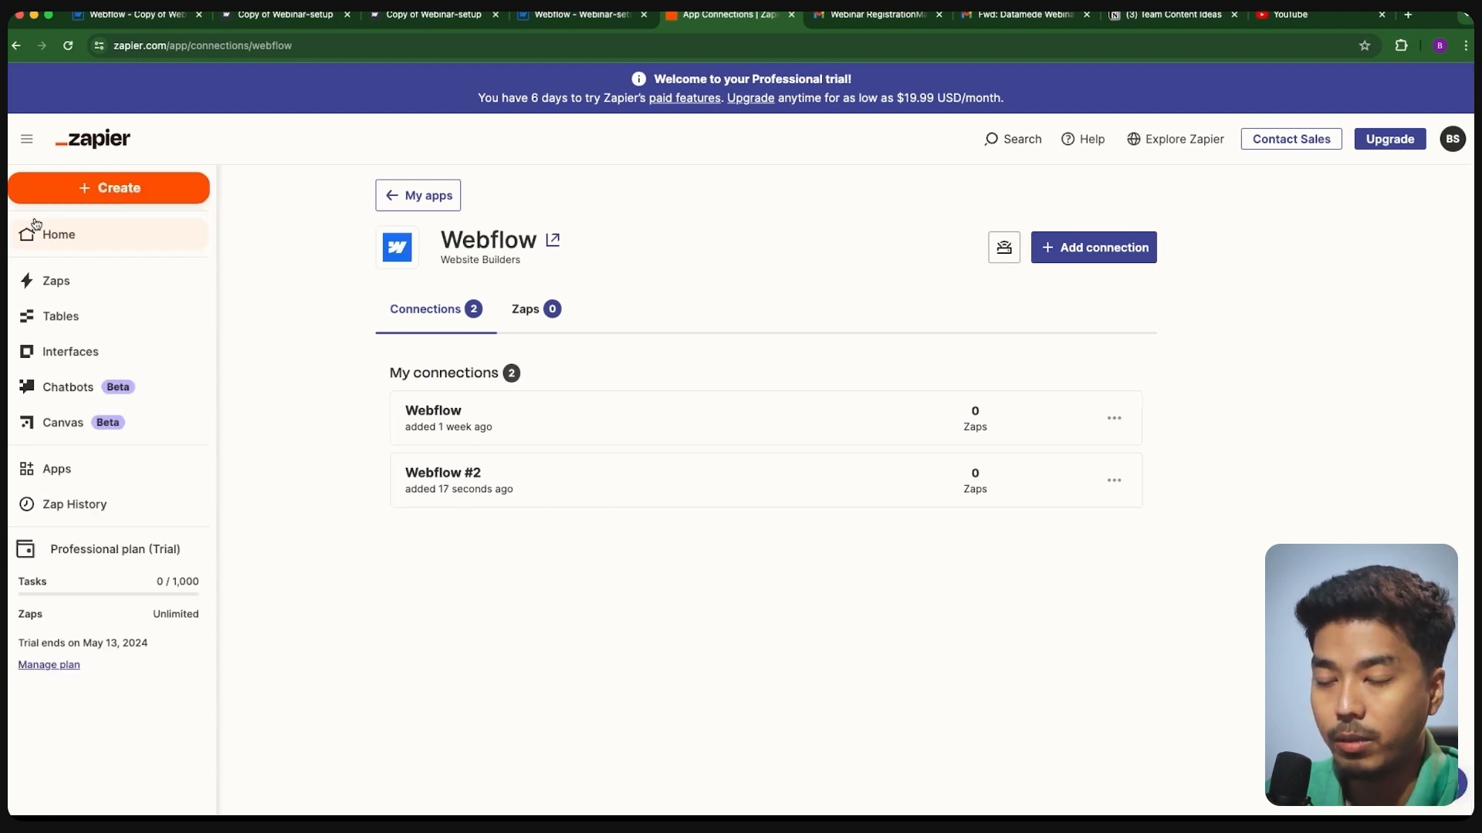
pyautogui.click(105, 190)
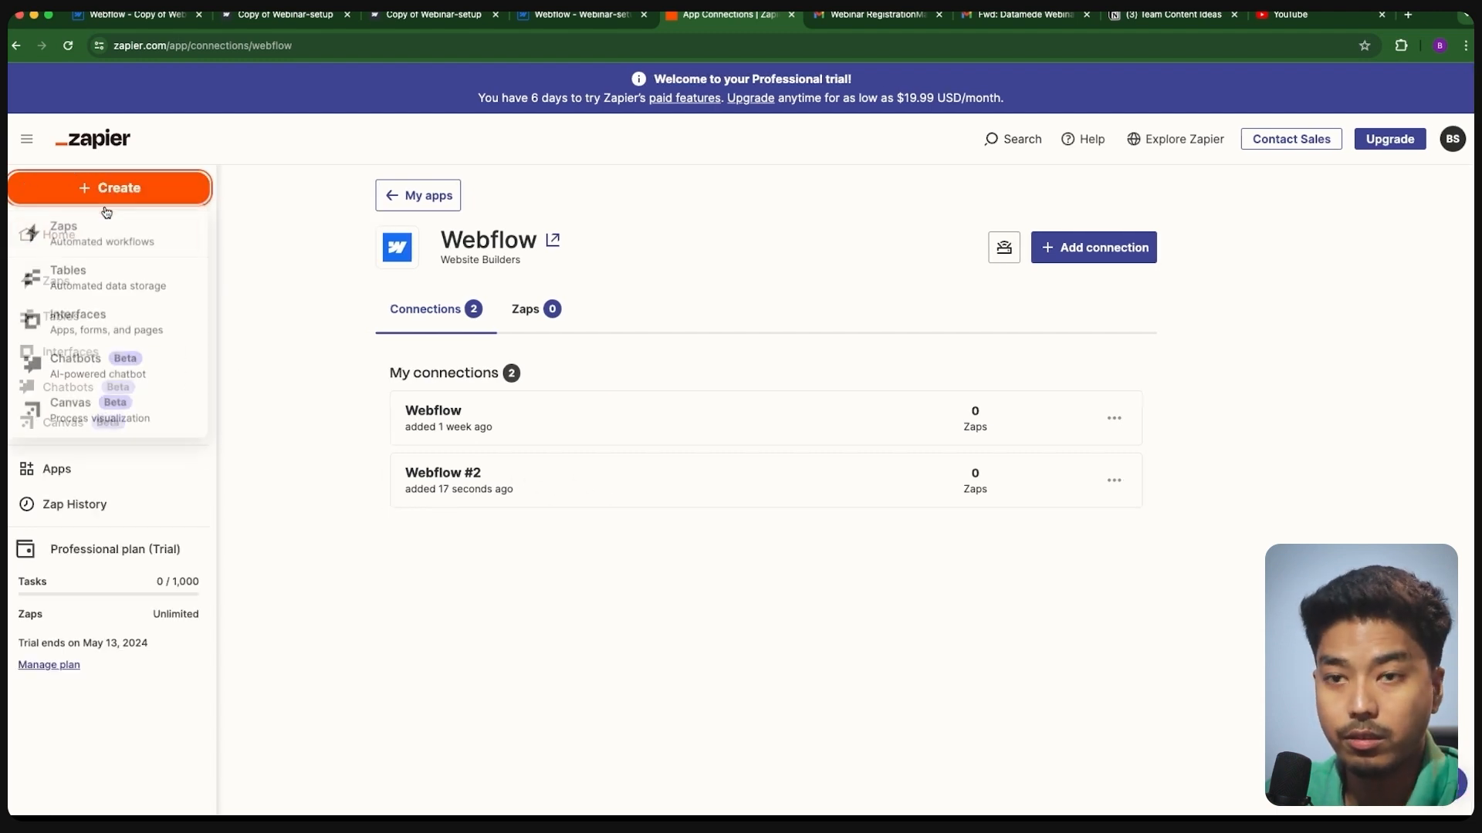
pyautogui.click(99, 235)
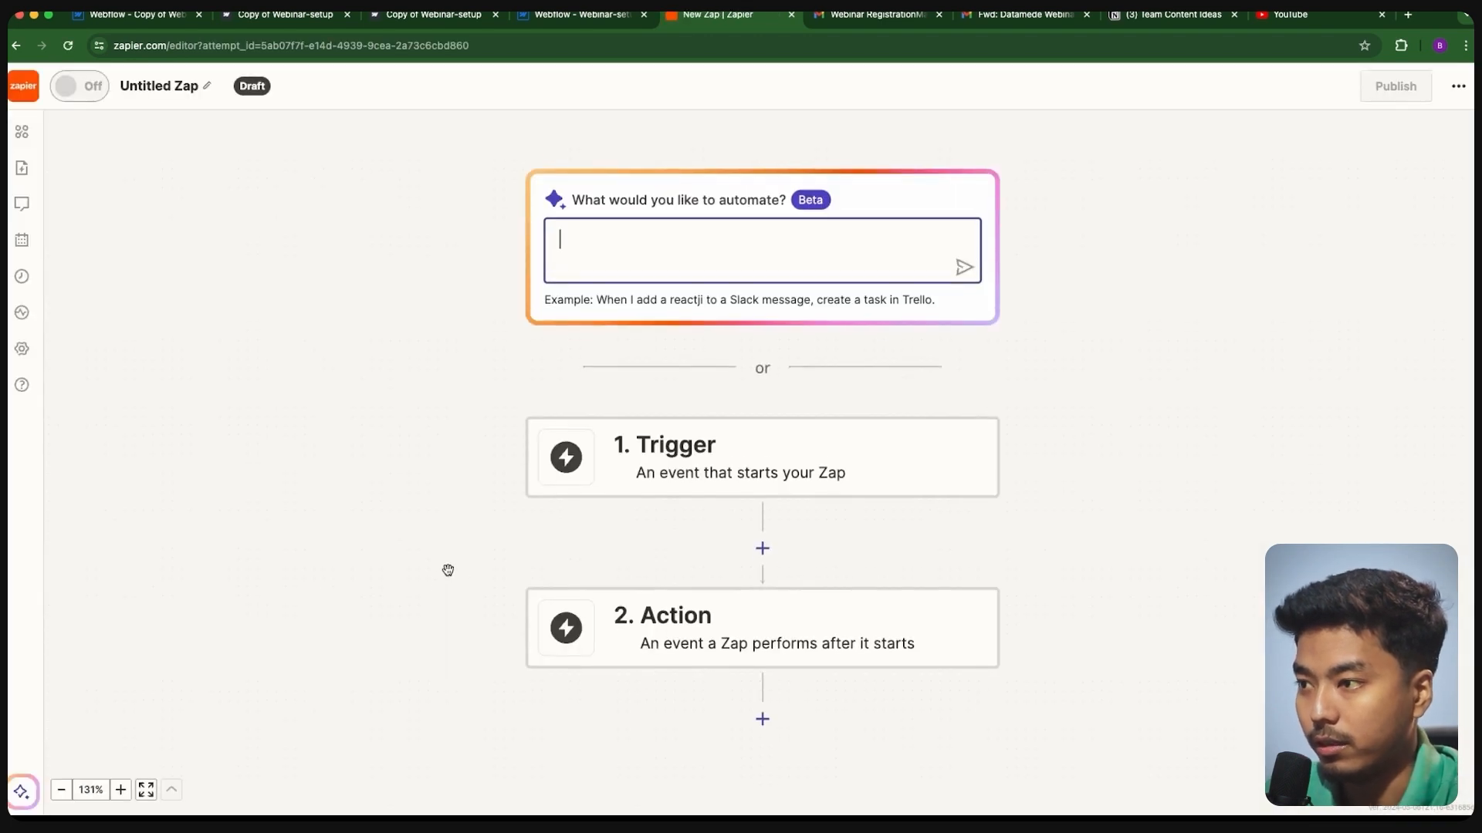
# - Make Webflow Form Submission the Zap's trigger, connected through the Webflow #2 account
pyautogui.click(738, 447)
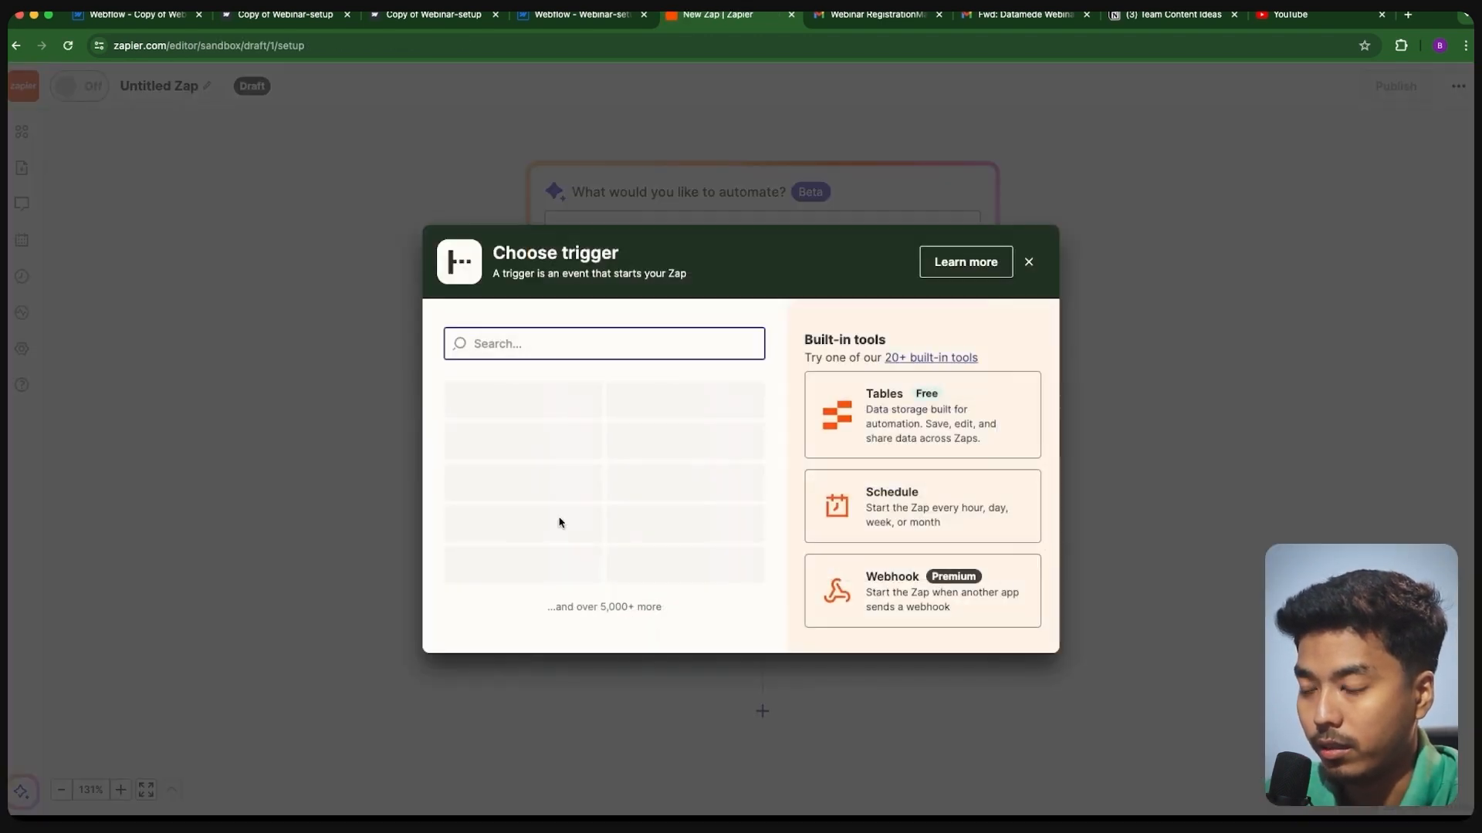
pyautogui.click(677, 511)
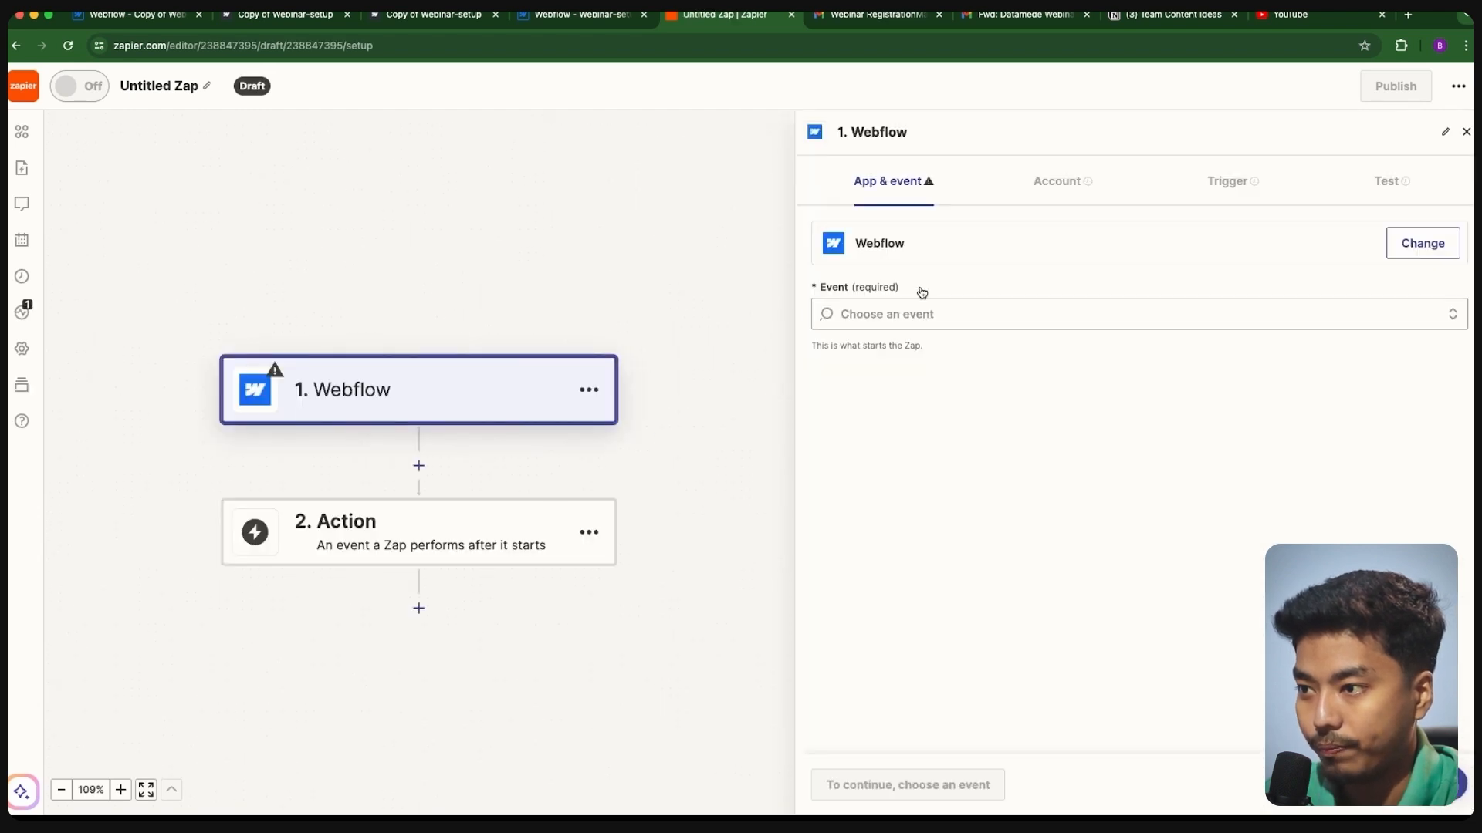
pyautogui.click(868, 320)
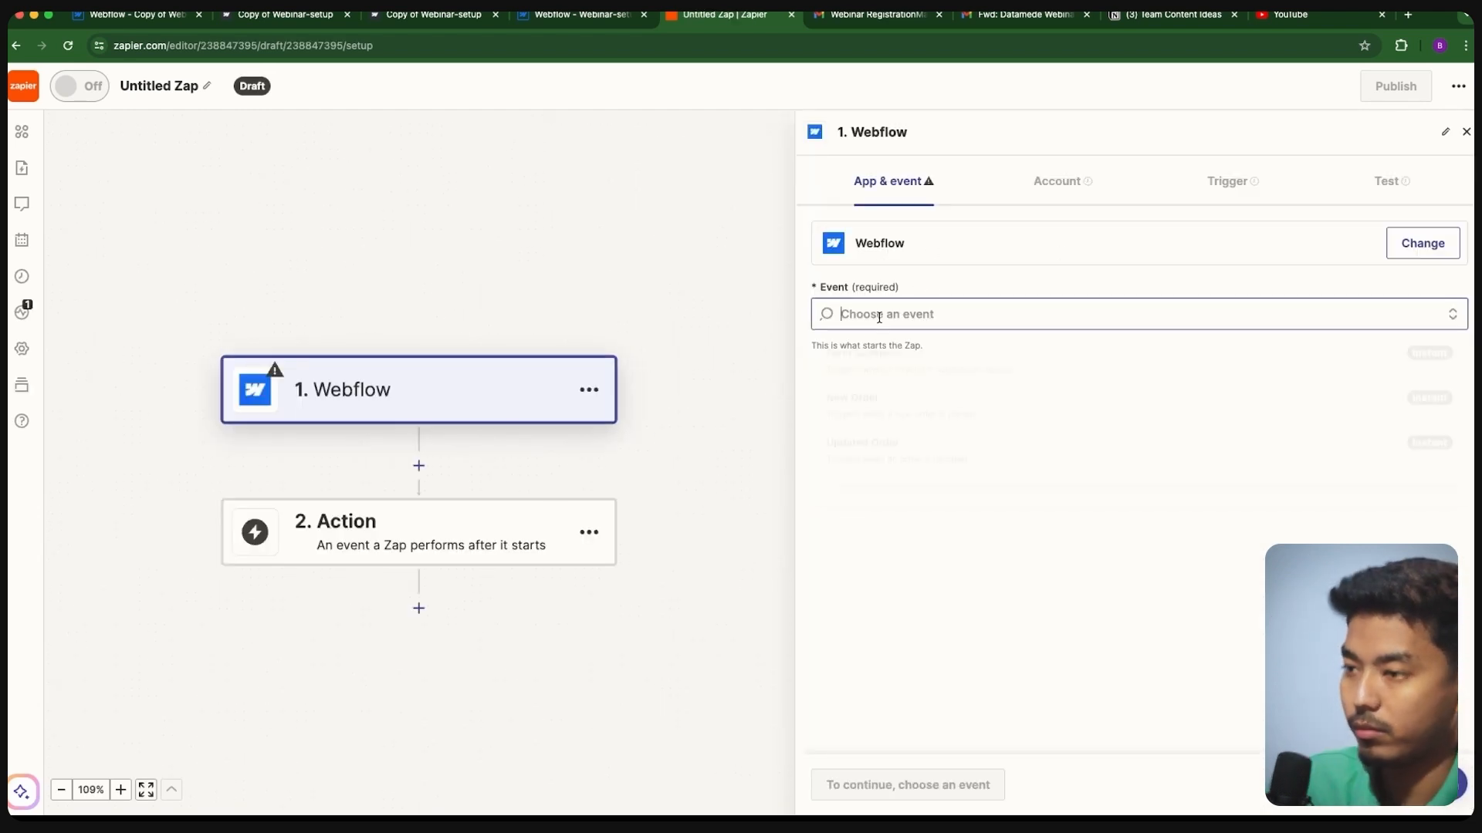
pyautogui.click(872, 358)
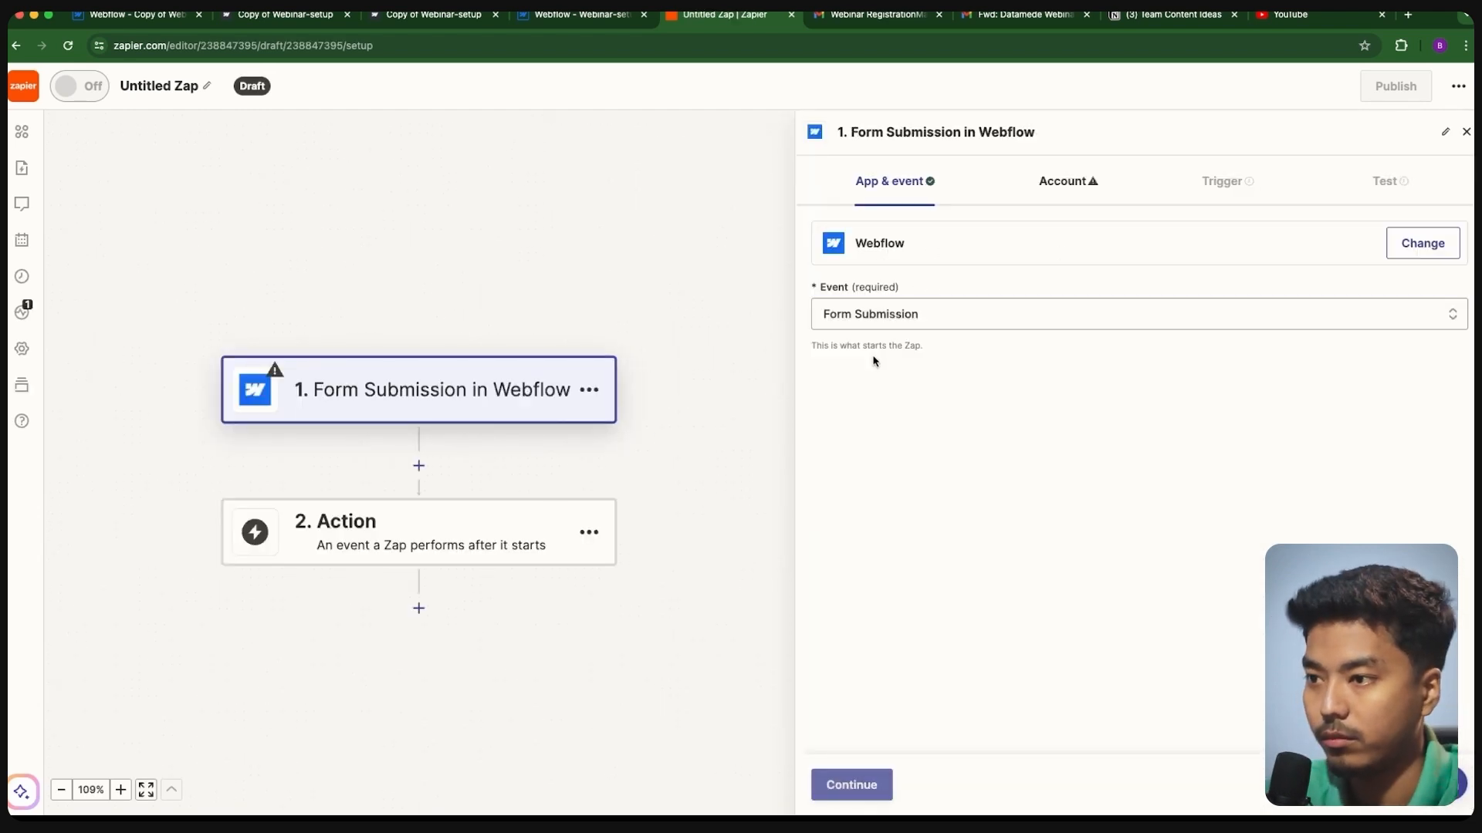
pyautogui.click(850, 780)
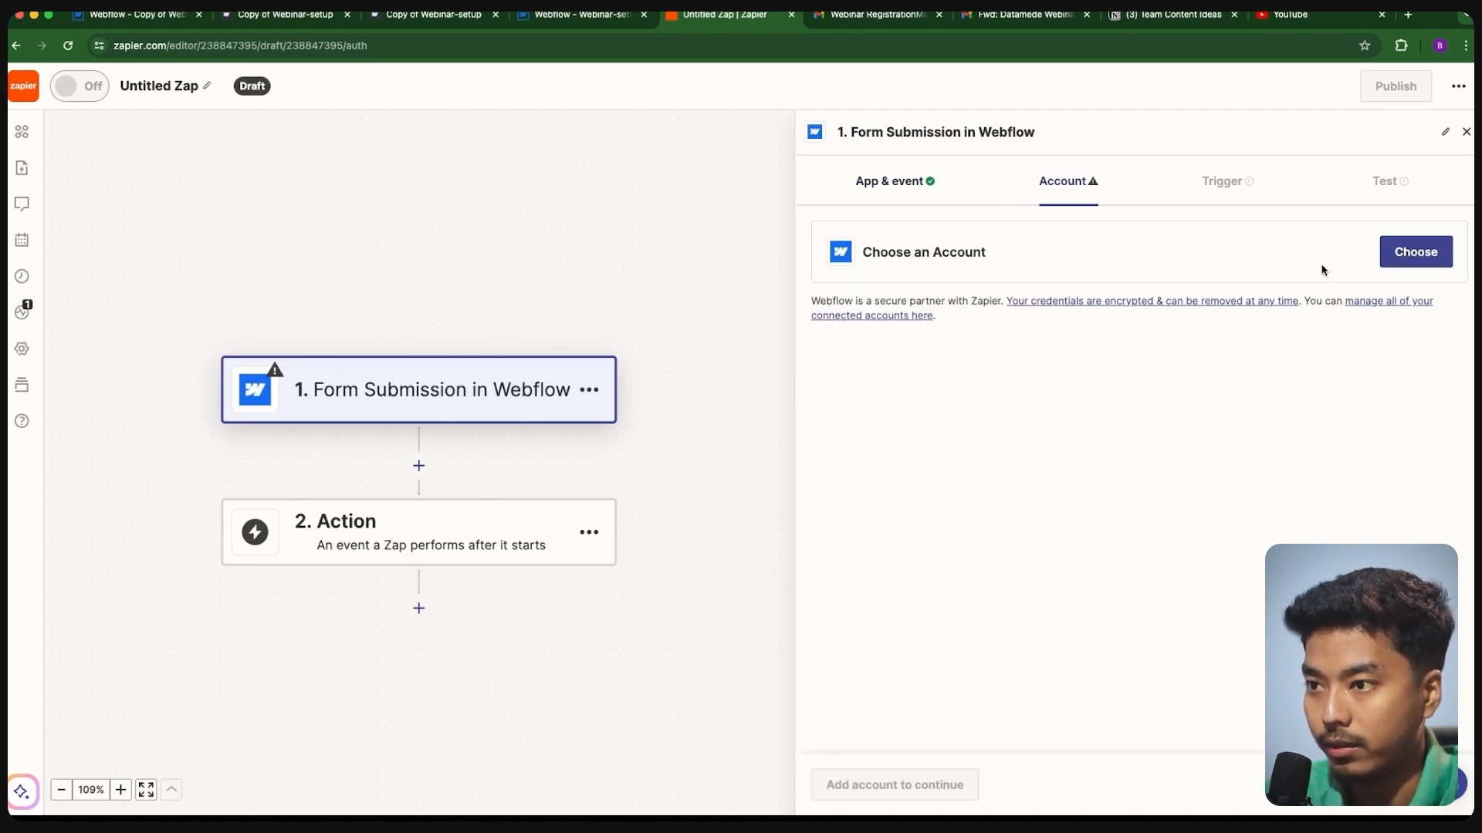
pyautogui.click(1422, 259)
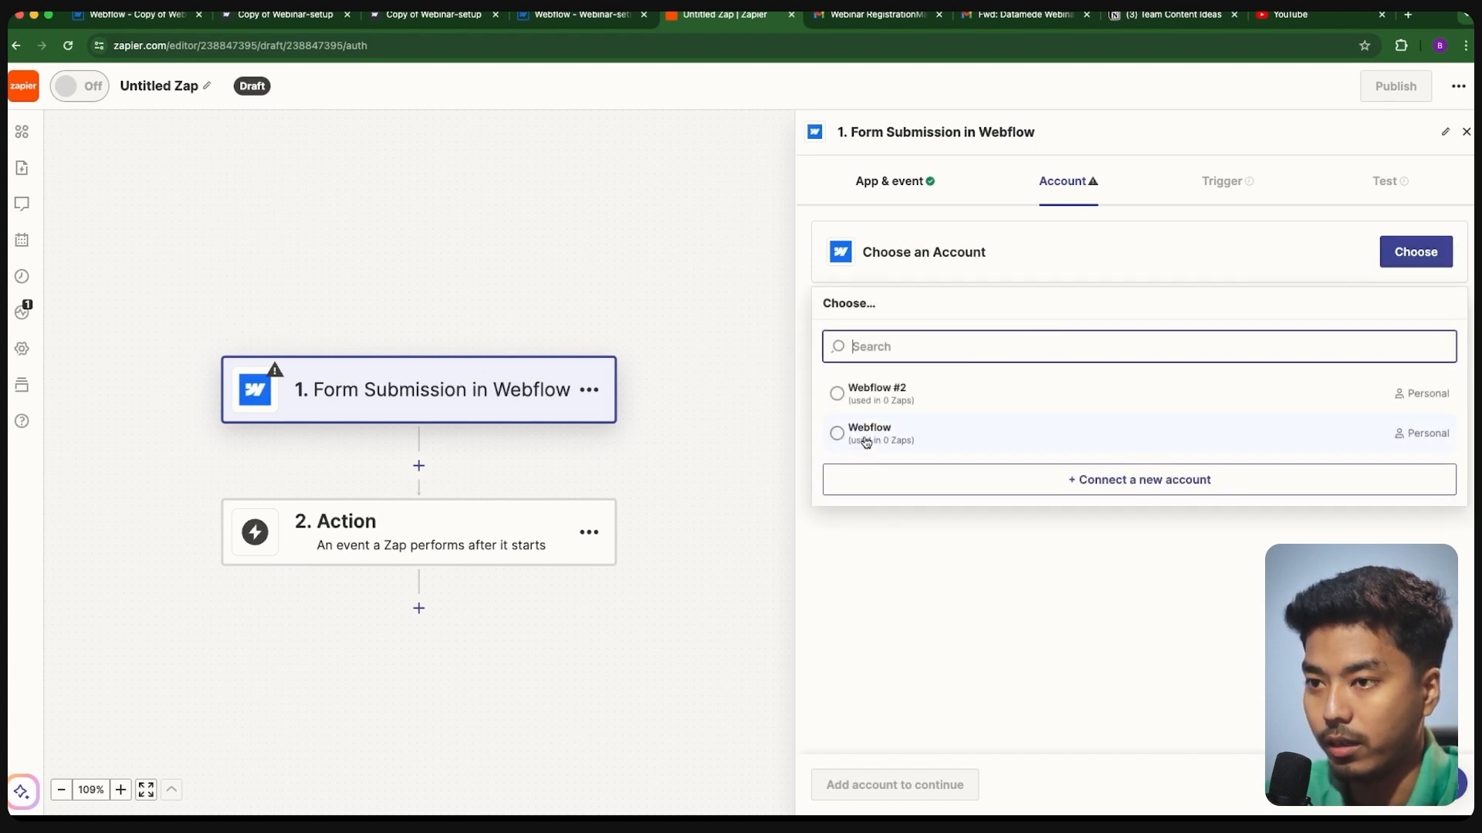
pyautogui.click(872, 398)
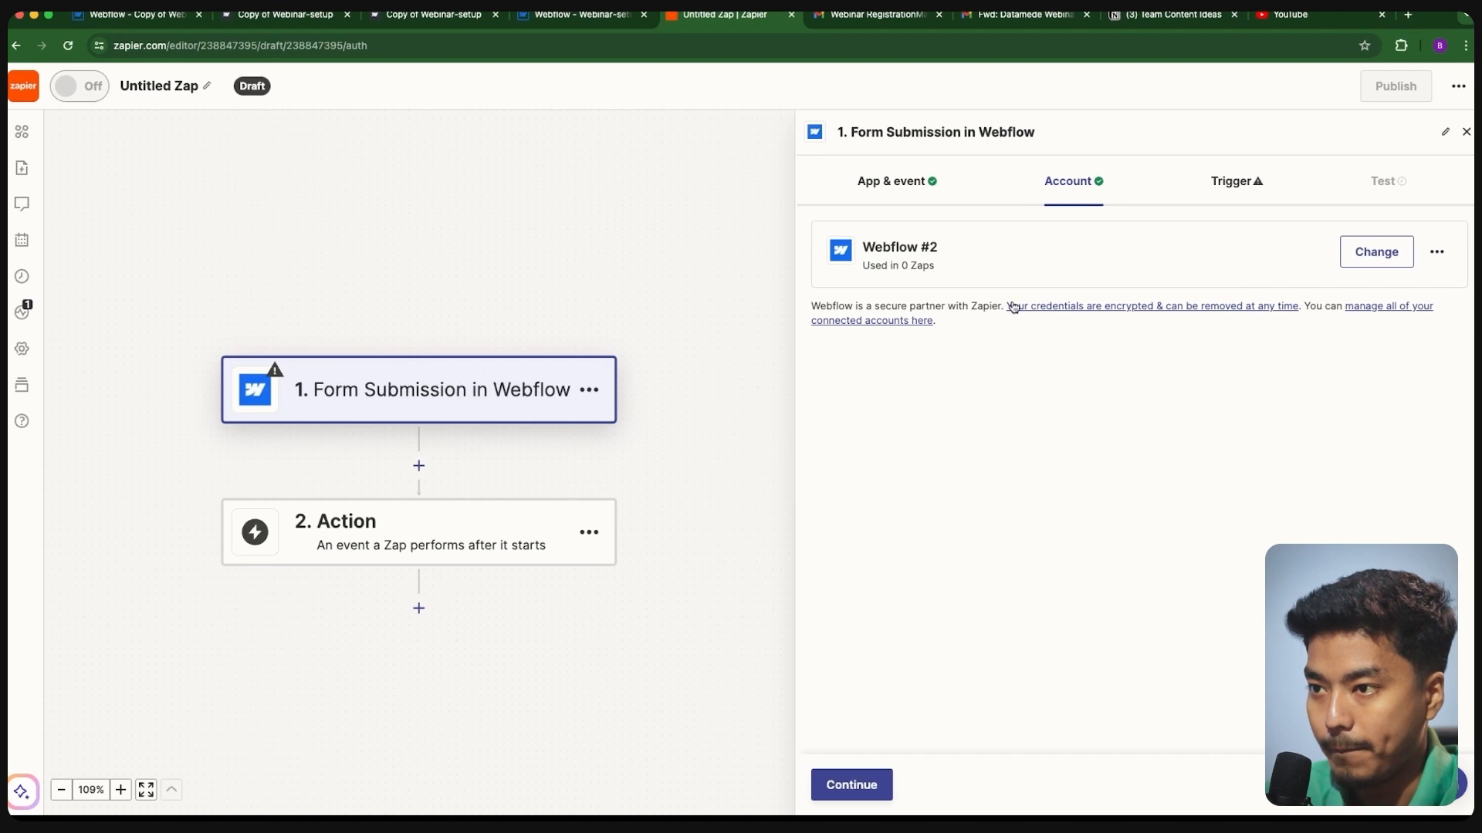
pyautogui.click(845, 784)
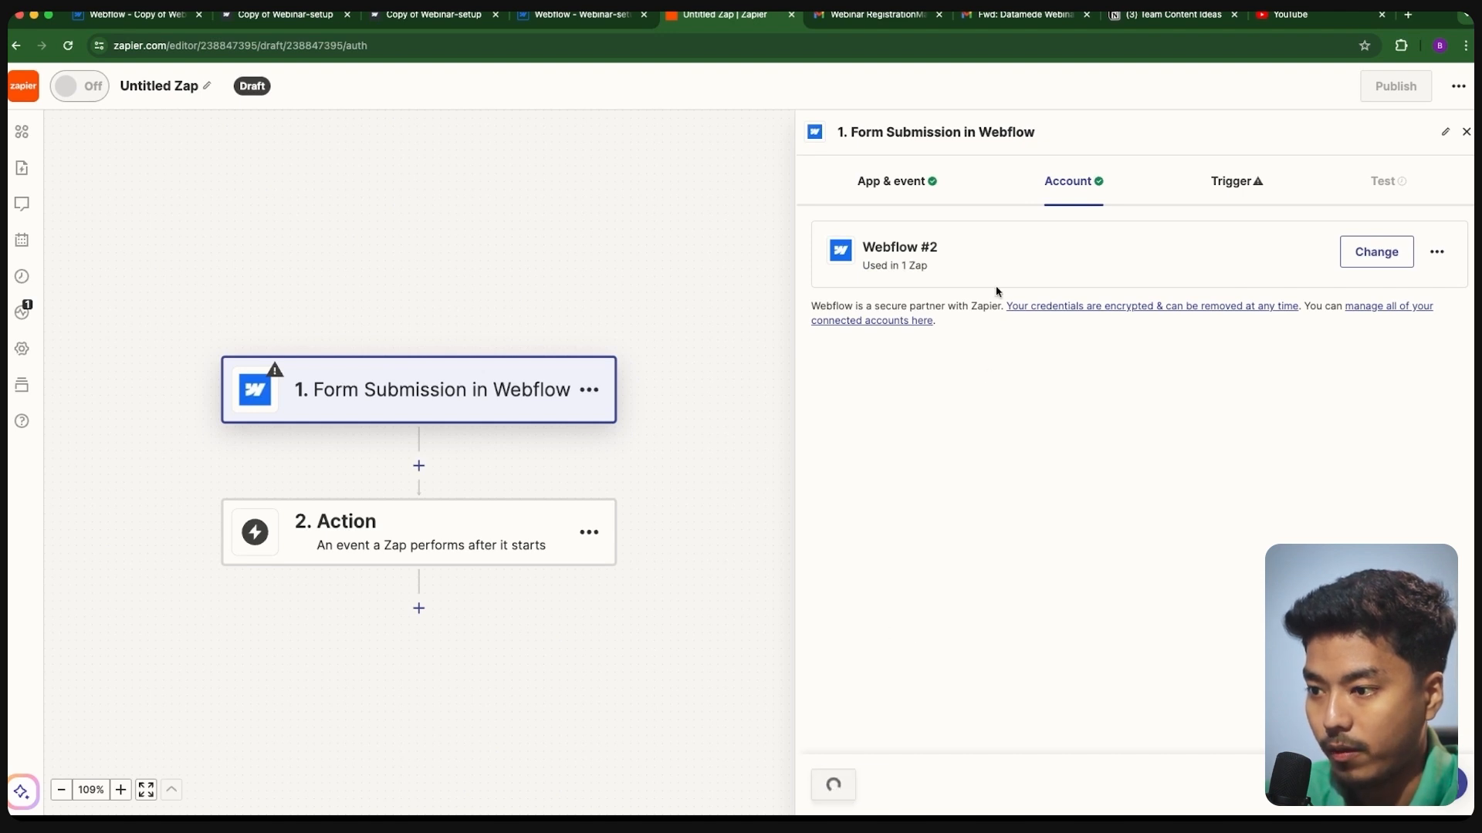
# - Watch webinar-form on the Copy of Webinar-setup site and test the trigger with Submission A
pyautogui.click(911, 303)
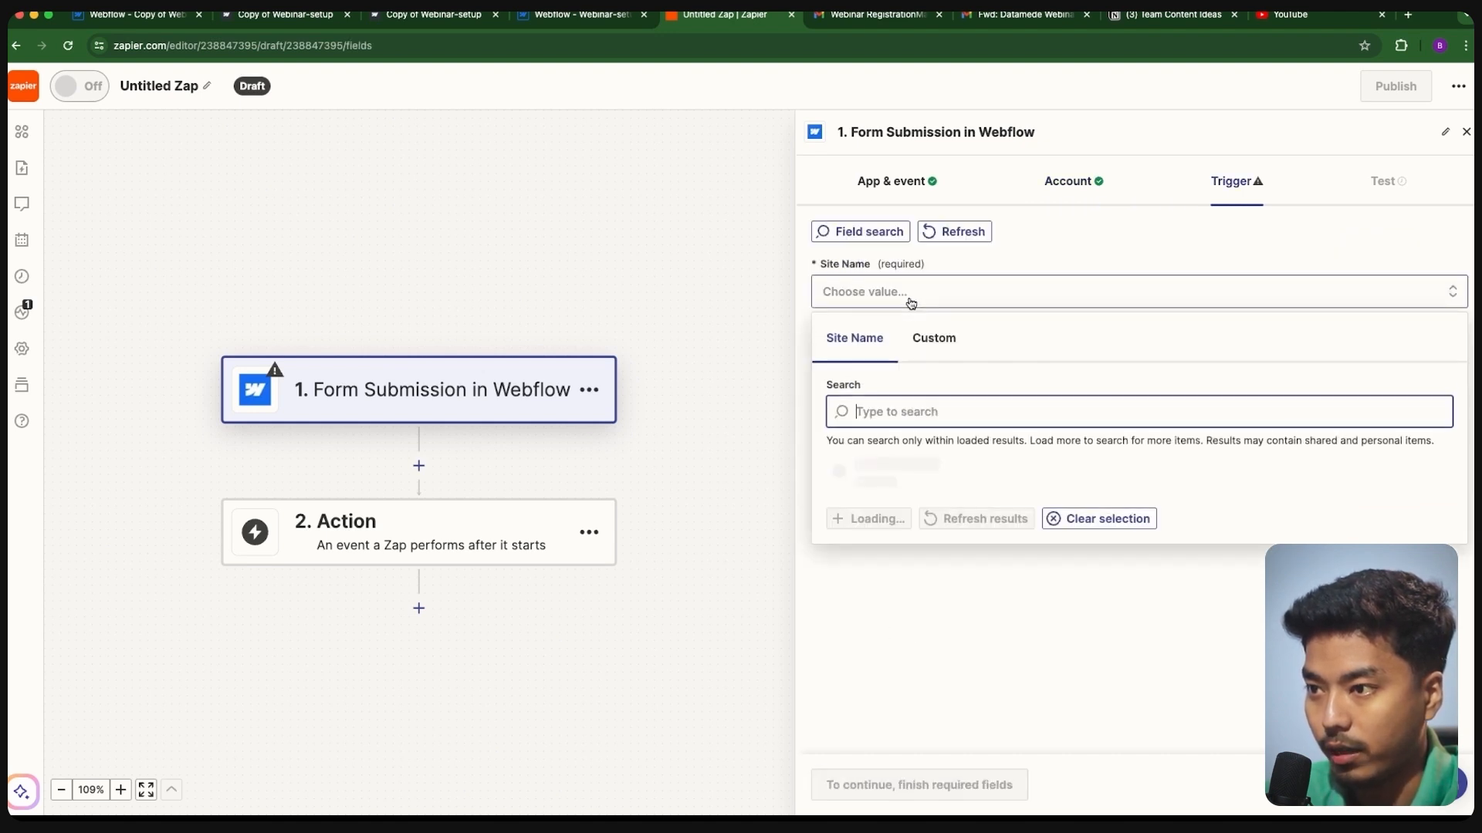
pyautogui.click(879, 525)
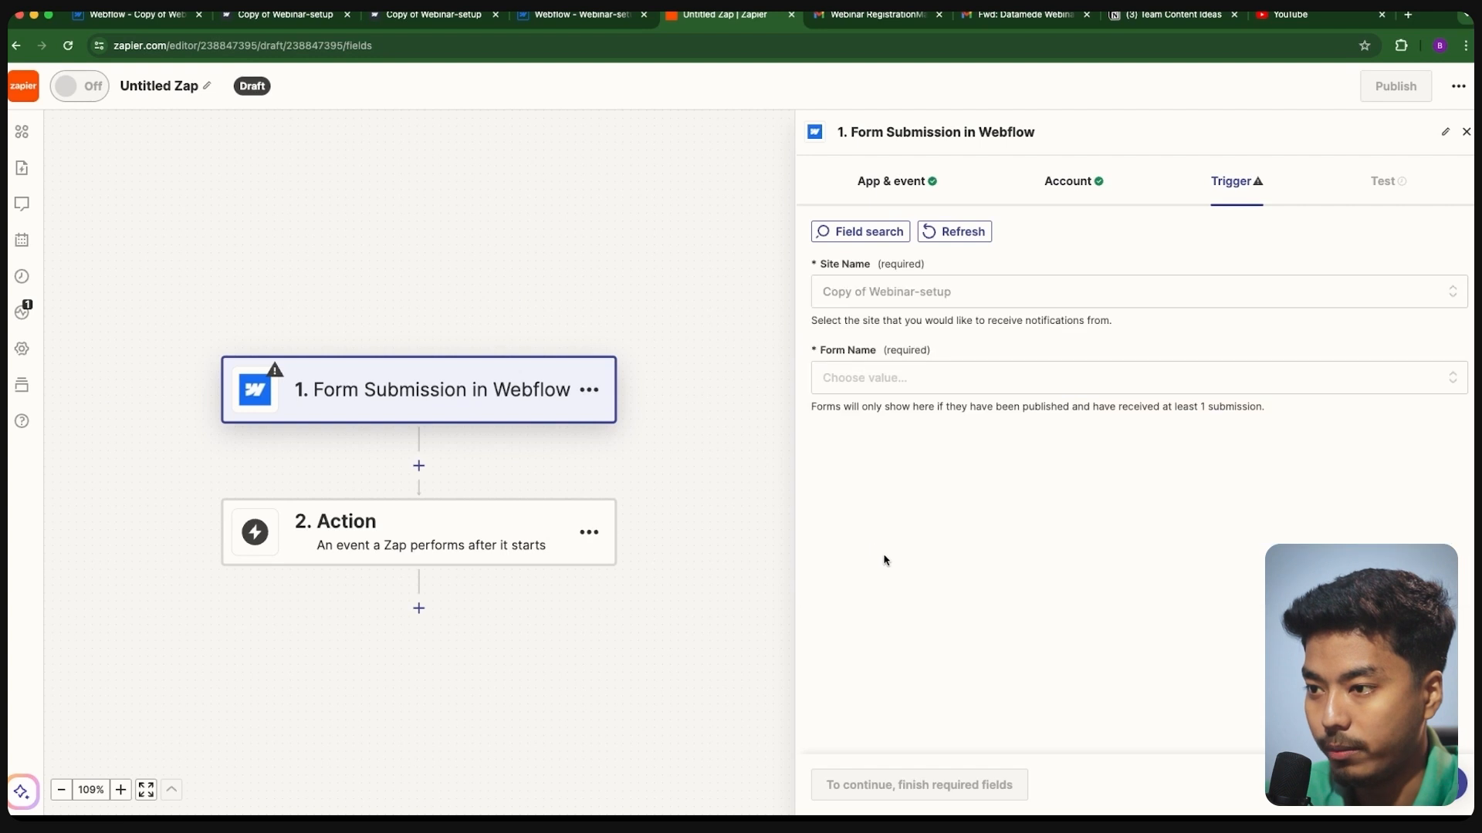
pyautogui.click(859, 379)
pyautogui.click(846, 614)
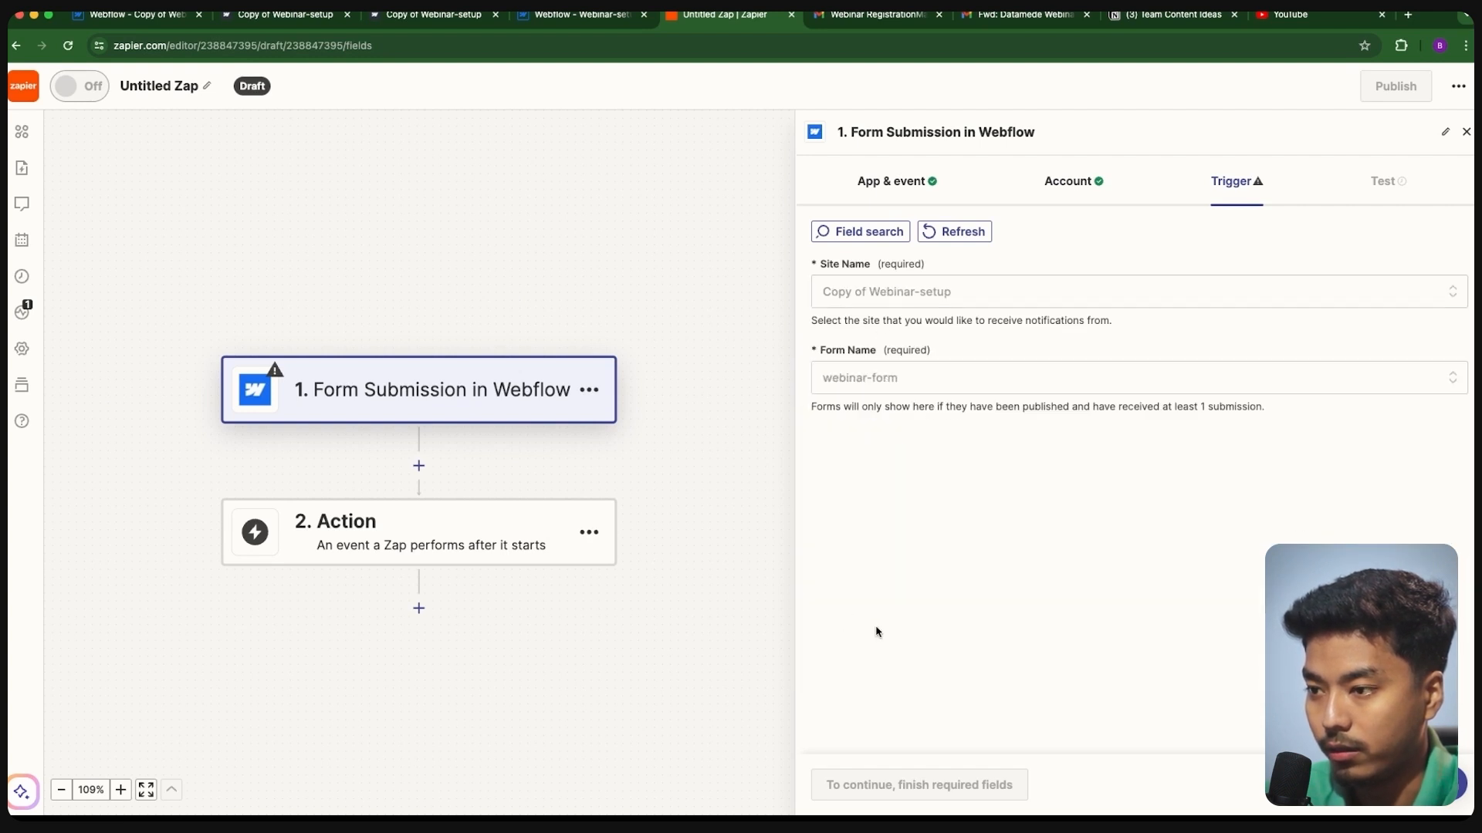
pyautogui.click(858, 778)
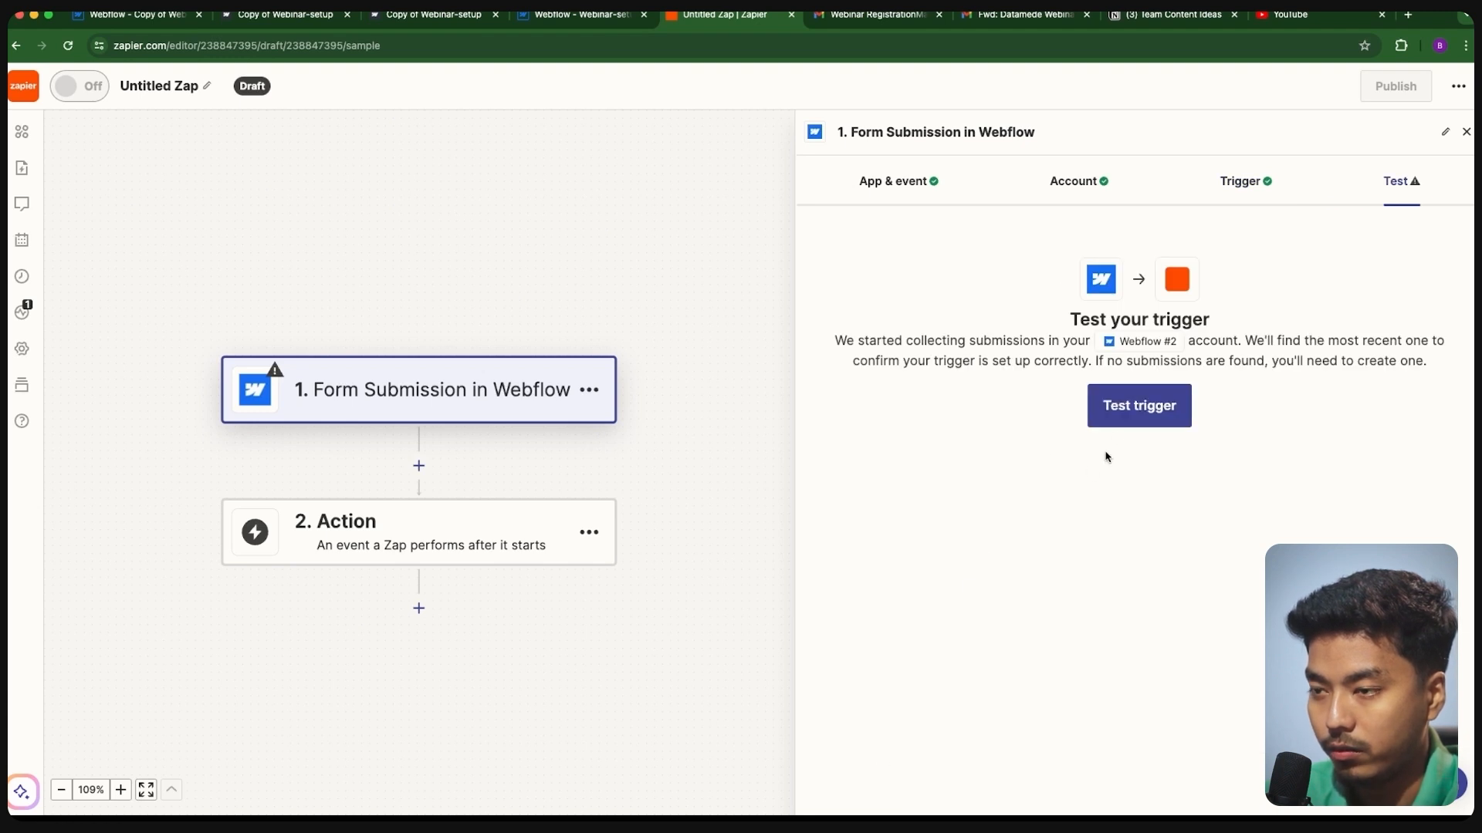
pyautogui.click(1134, 409)
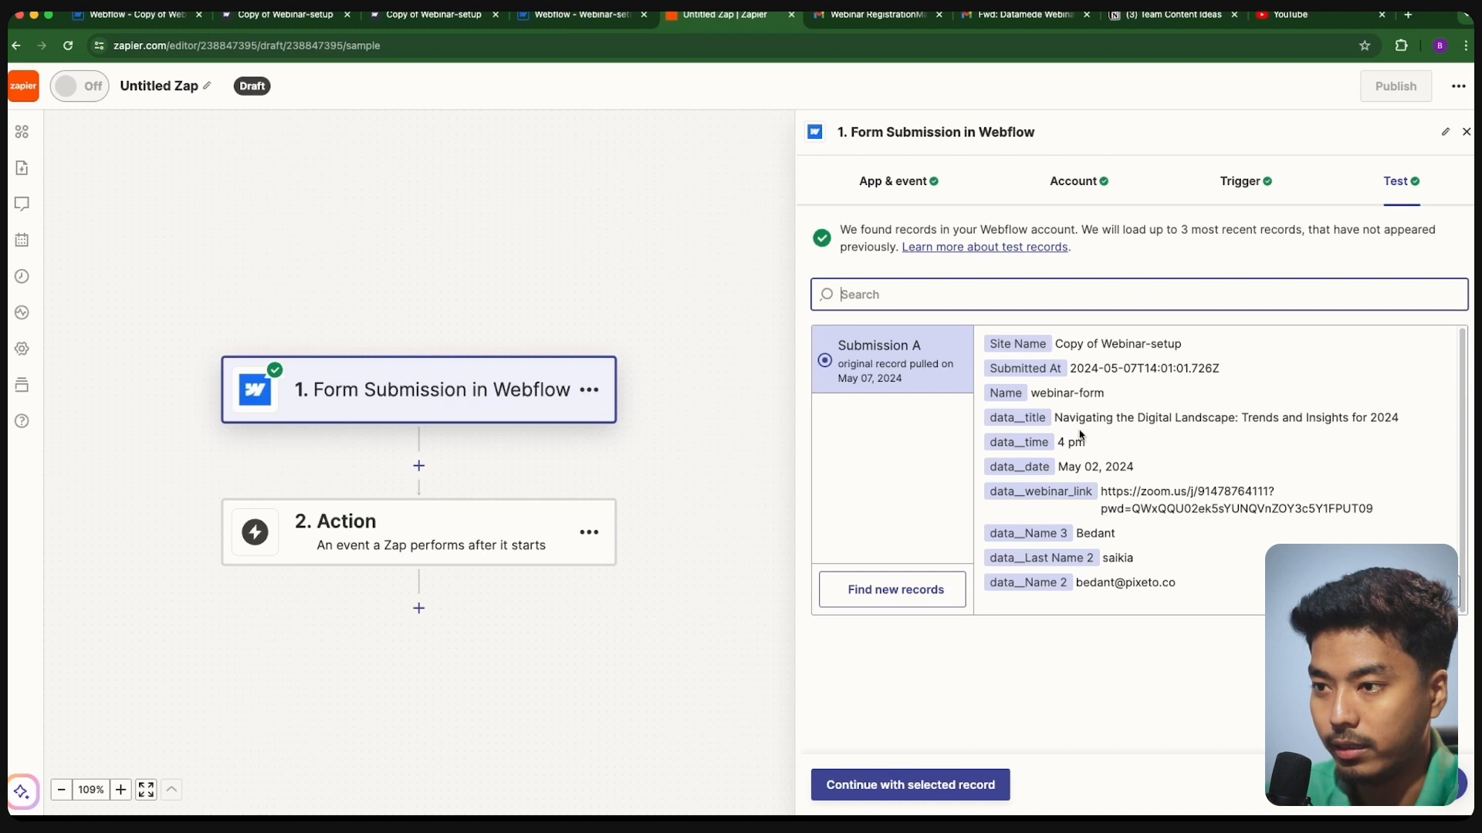
pyautogui.click(891, 787)
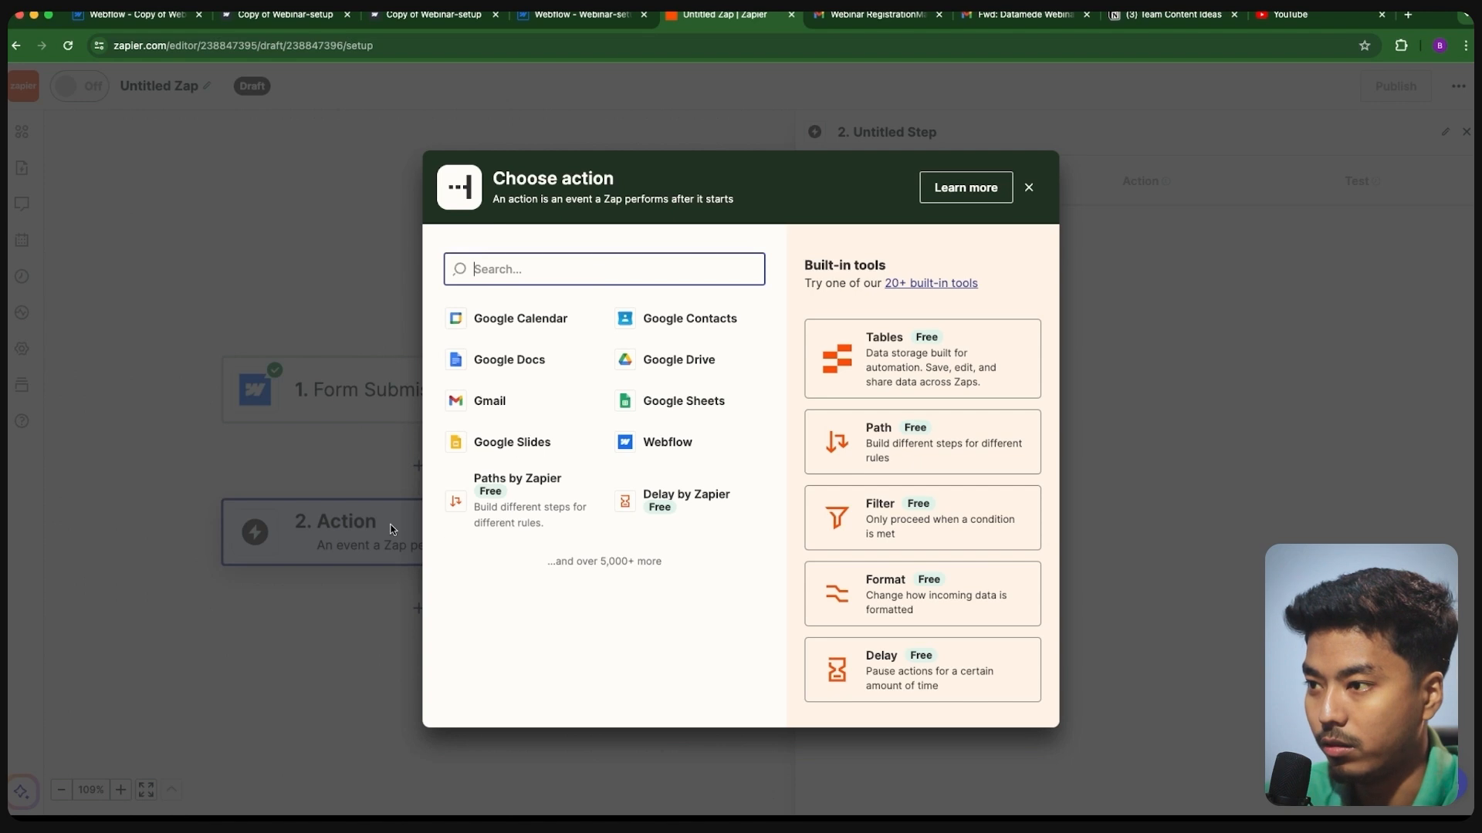
# - Make Gmail's Send Email the Zap's action
pyautogui.click(494, 402)
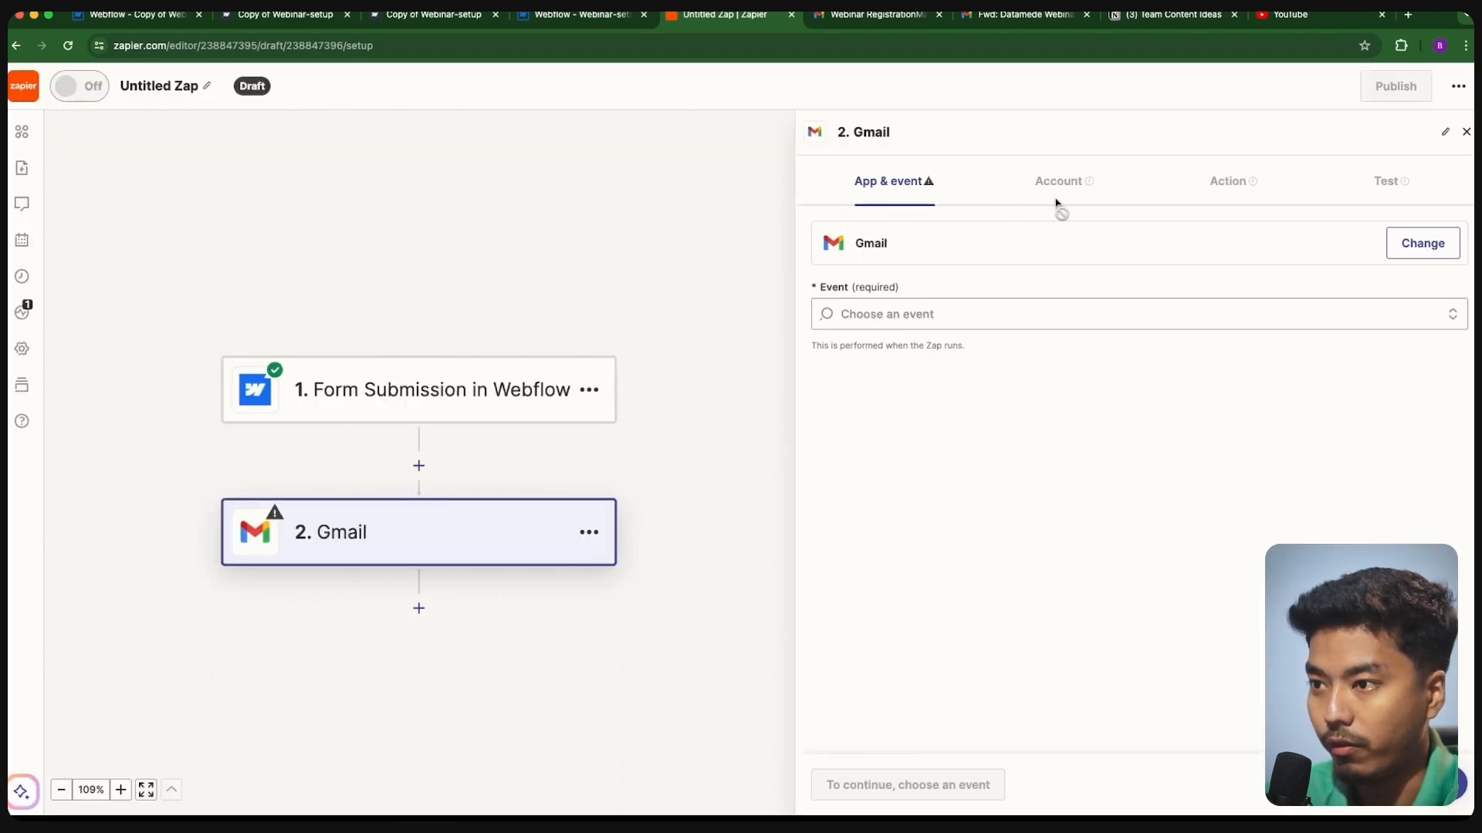
pyautogui.click(904, 316)
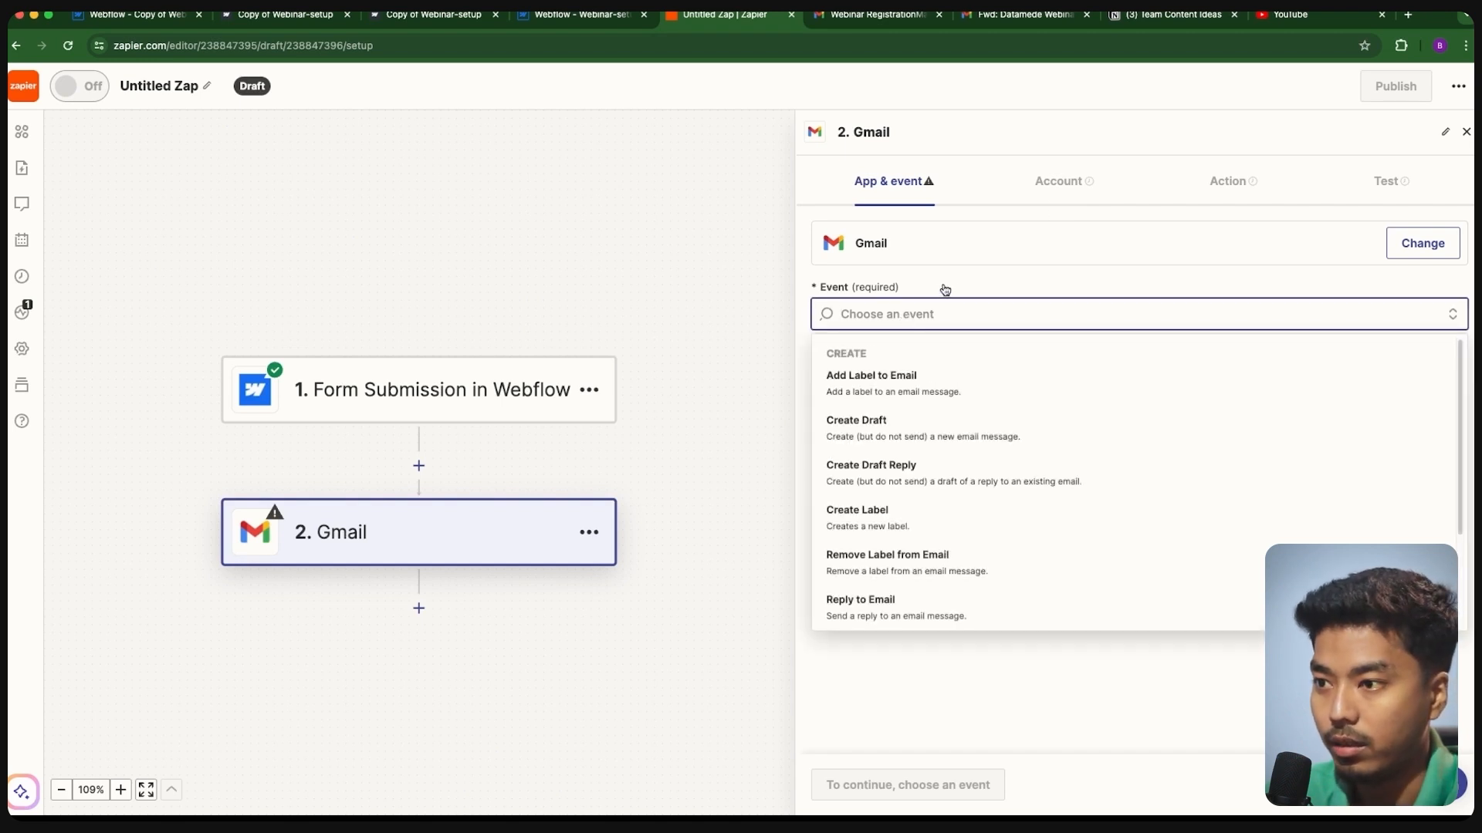
pyautogui.scroll(-2, 886, 463)
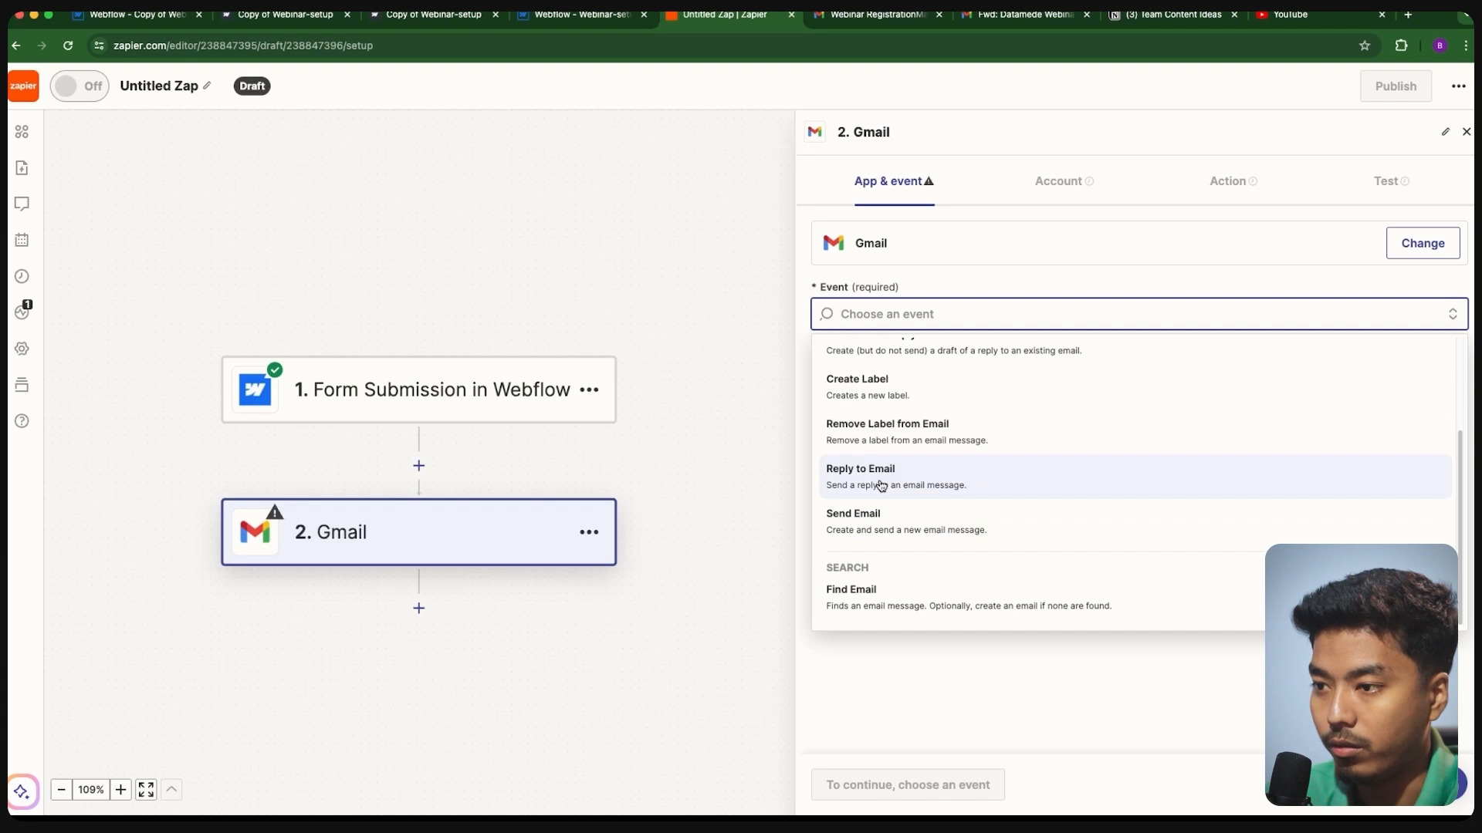
pyautogui.click(893, 530)
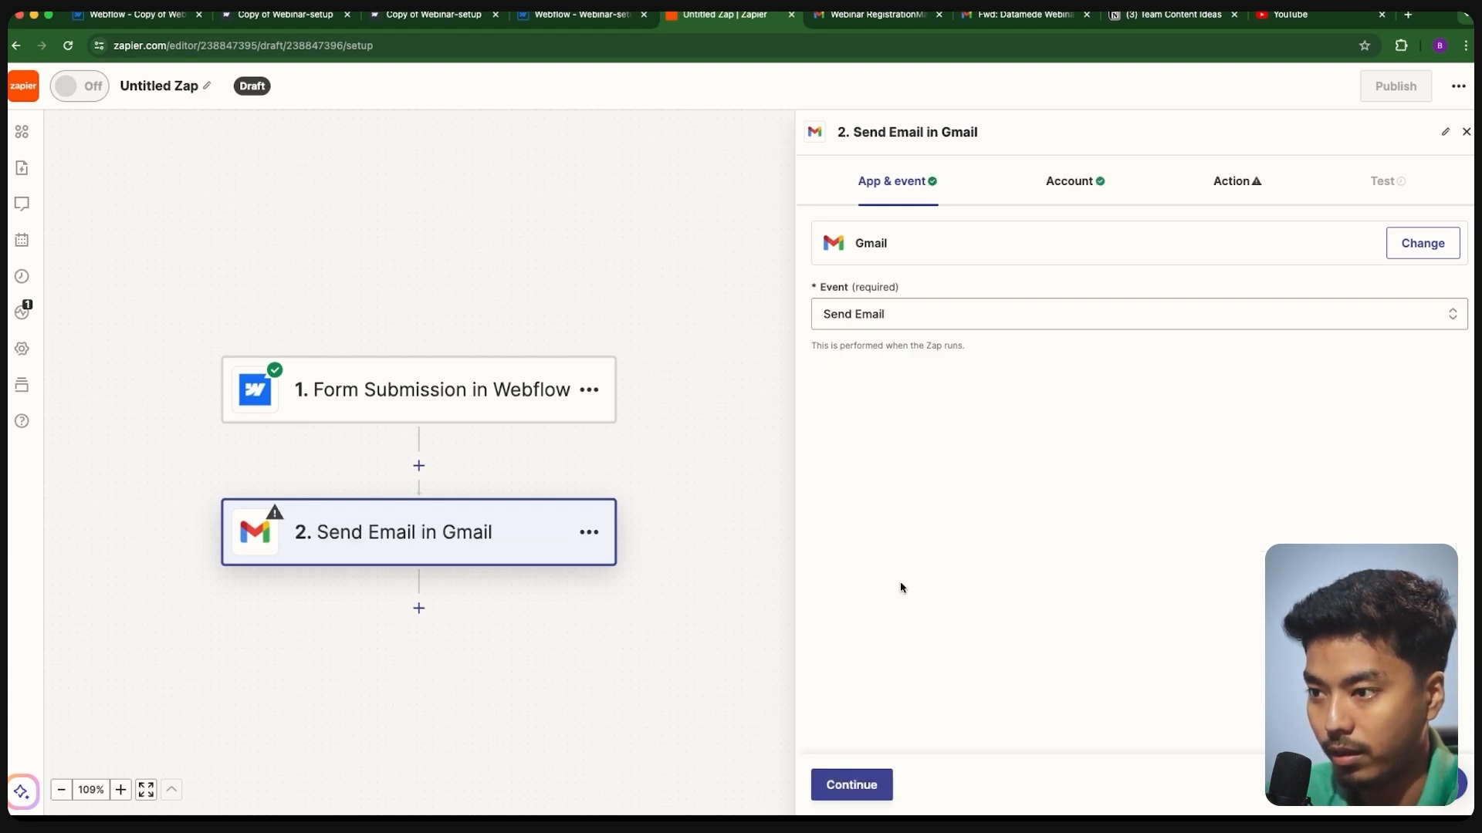
pyautogui.click(857, 784)
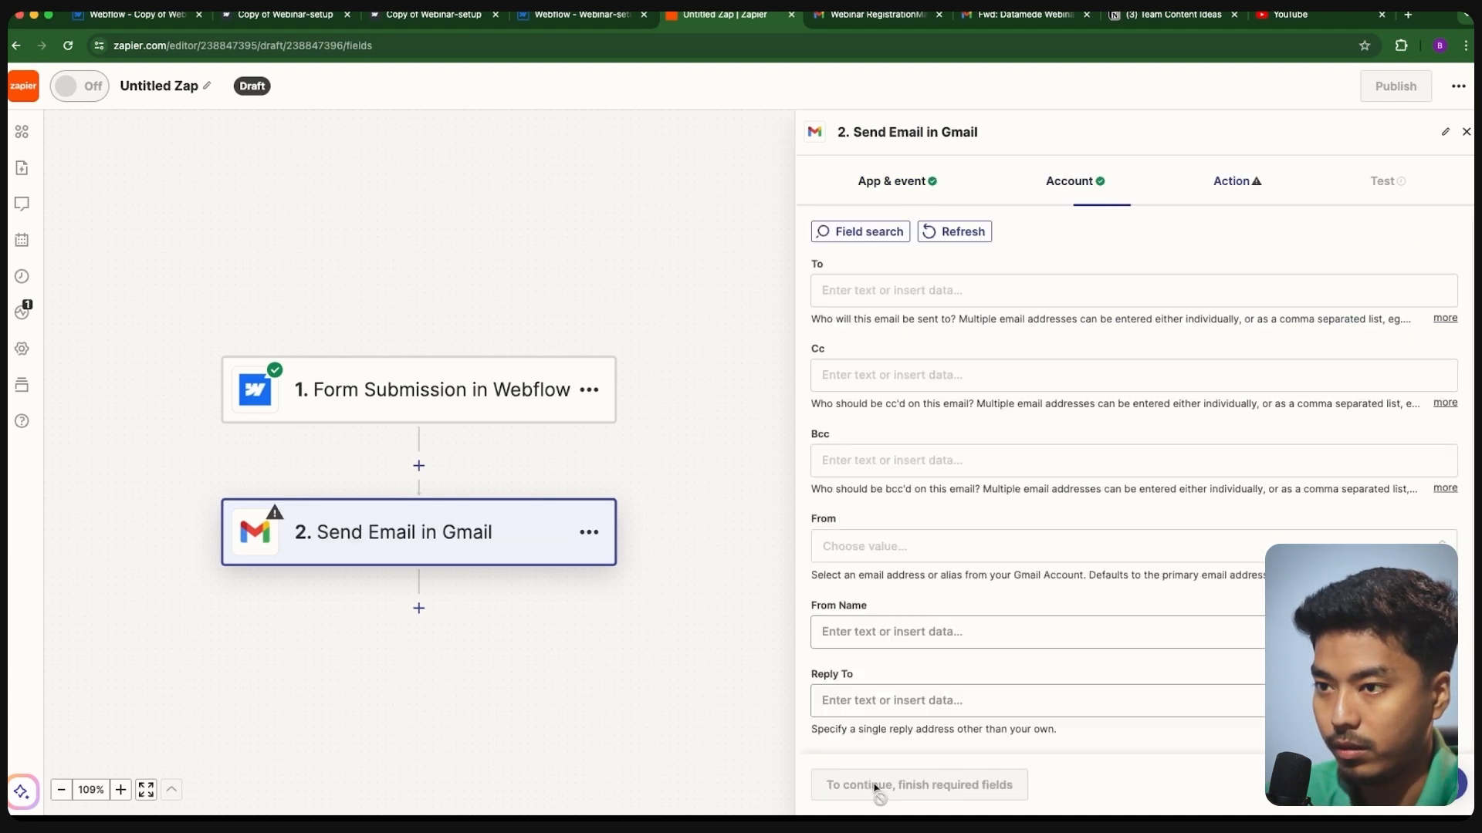
# - Map the email's To field to the registrant's address field, Data Name 2
pyautogui.click(872, 291)
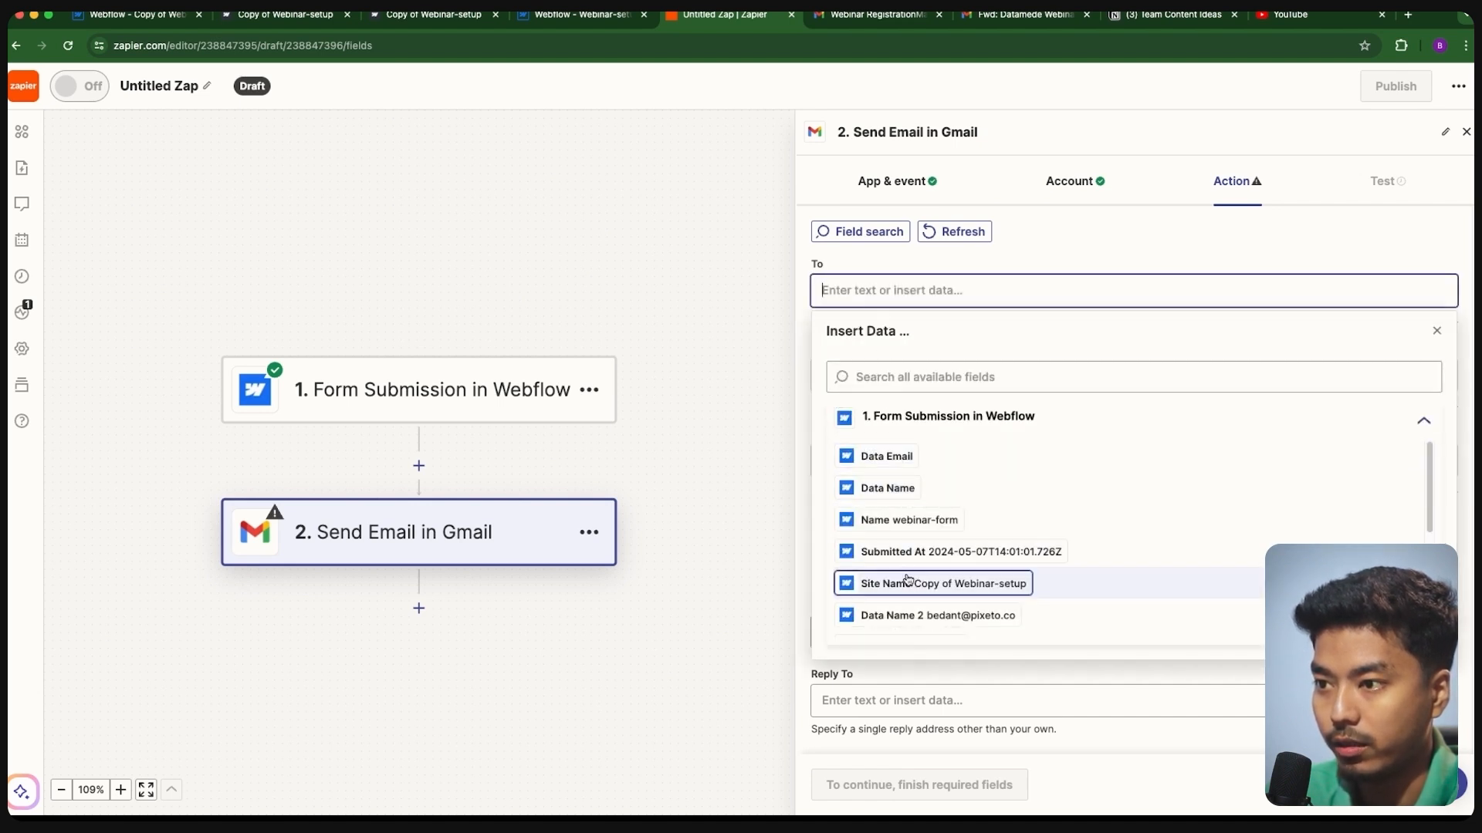
pyautogui.scroll(-1, 914, 583)
pyautogui.scroll(-1, 914, 587)
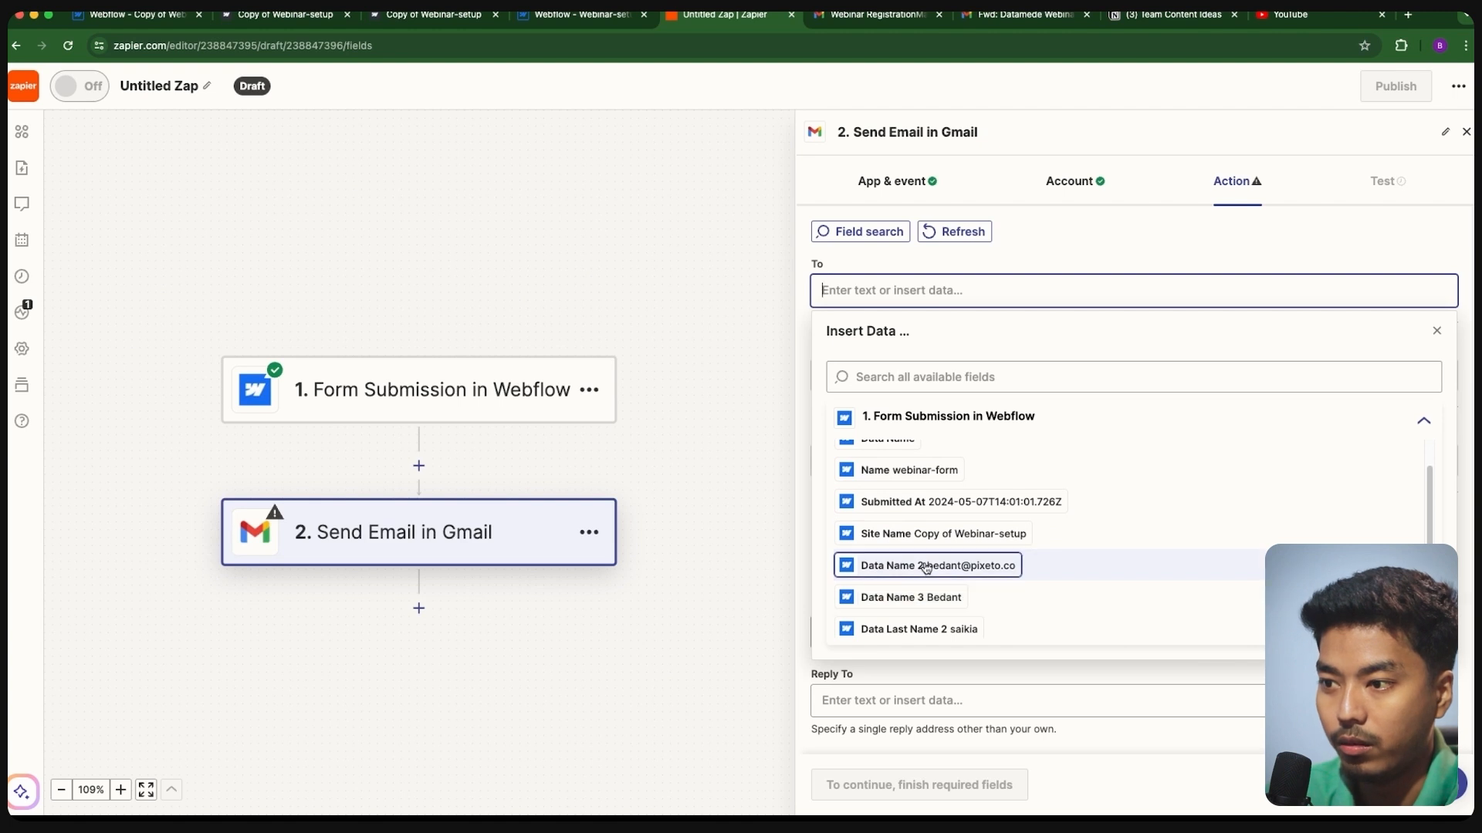
pyautogui.click(926, 565)
pyautogui.click(1041, 248)
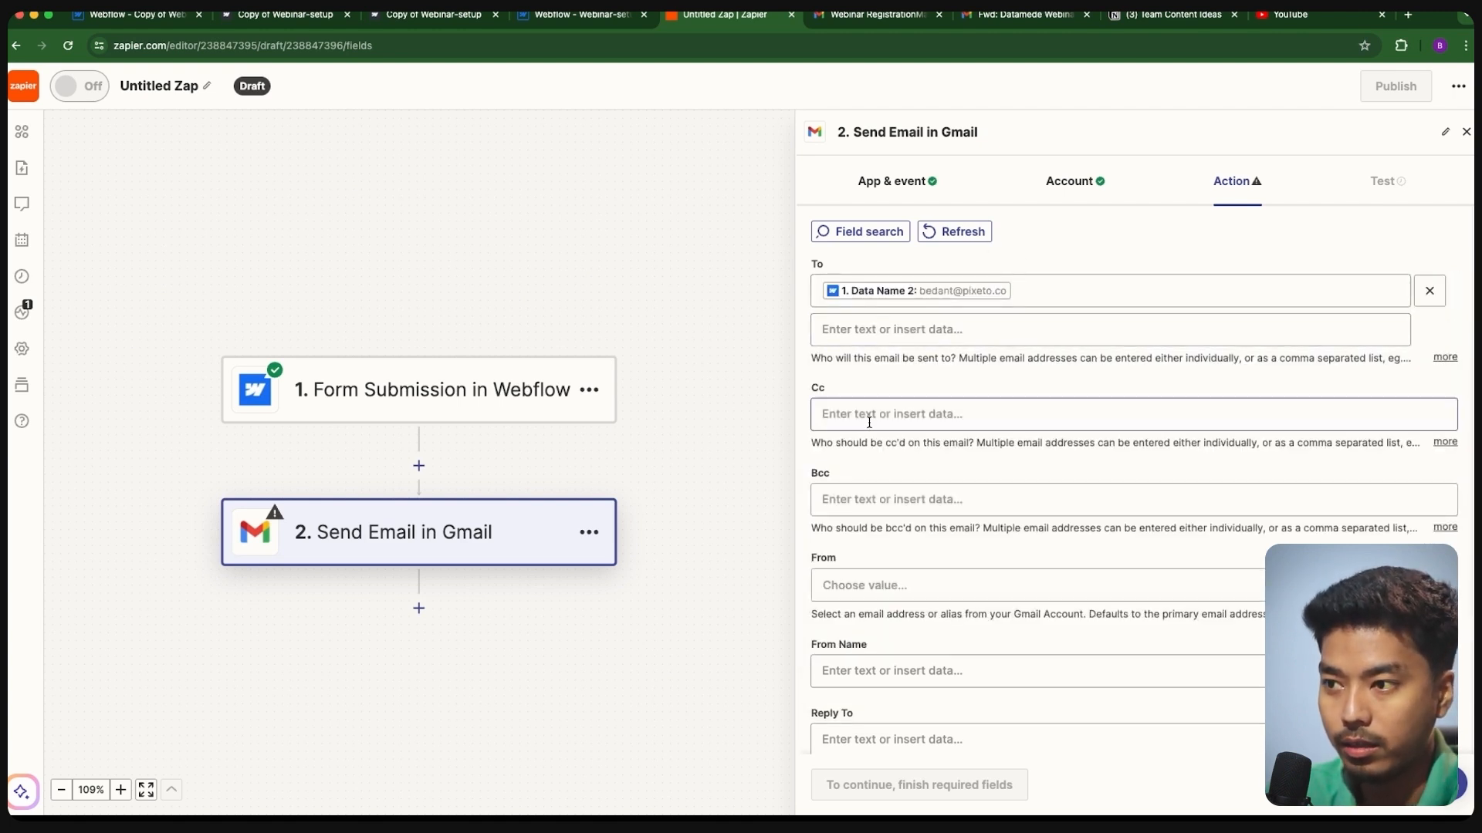
# - Set the sender to the connected account's address and begin the sender name
pyautogui.scroll(-1, 874, 461)
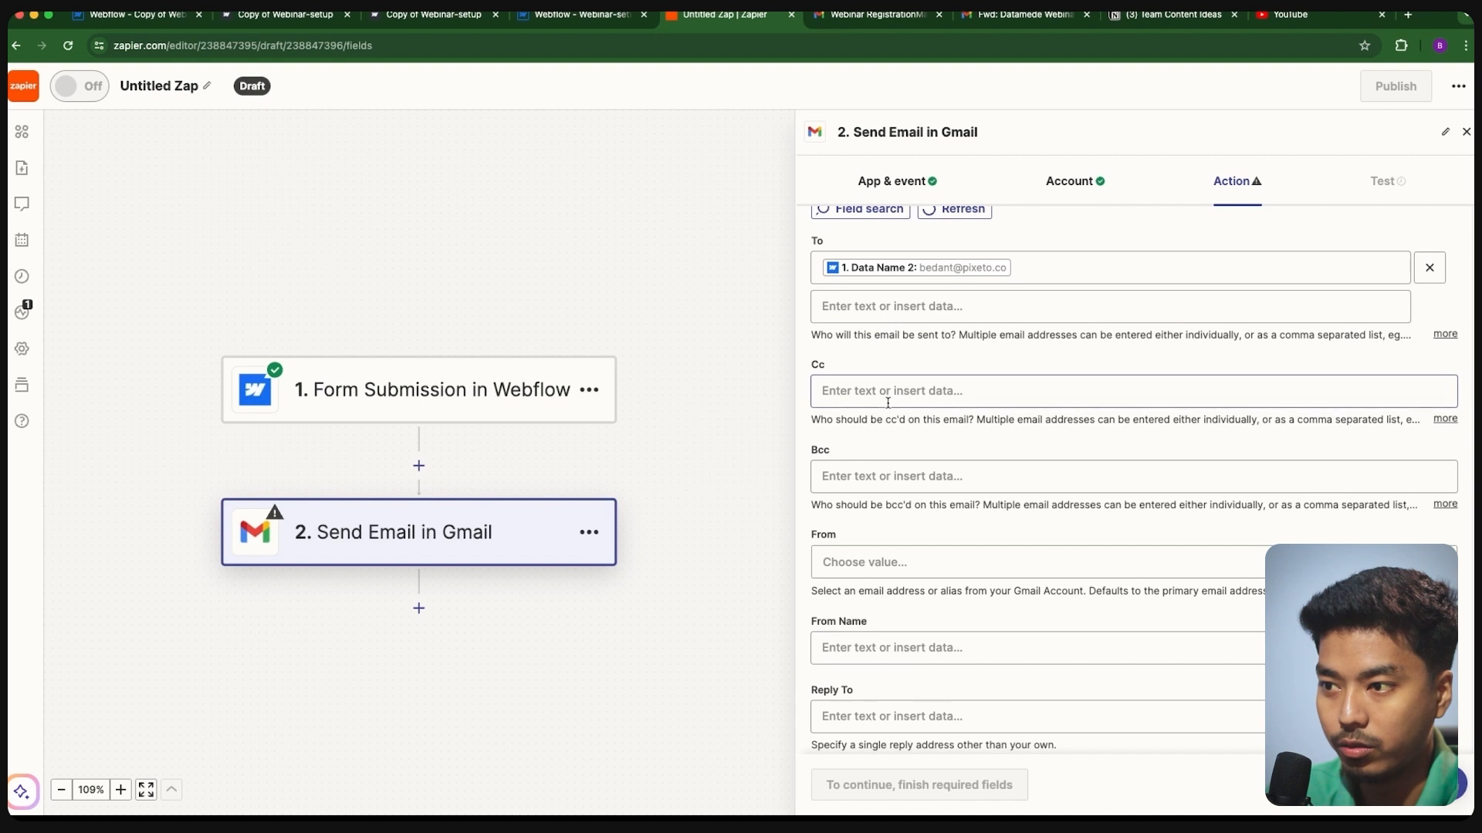
pyautogui.click(887, 406)
pyautogui.click(893, 391)
pyautogui.scroll(-3, 899, 455)
pyautogui.click(909, 447)
pyautogui.click(941, 610)
pyautogui.scroll(-1, 926, 594)
pyautogui.click(894, 494)
pyautogui.scroll(-4, 905, 494)
# - Use the webinar Title field as the subject and set the body type to html
pyautogui.click(899, 469)
pyautogui.click(895, 710)
pyautogui.scroll(-3, 887, 502)
pyautogui.click(880, 416)
pyautogui.click(857, 494)
pyautogui.scroll(-1, 829, 317)
# - Paste the email body with Title, Time, Date and Webinar Link fields, then send a test email
pyautogui.click(853, 453)
pyautogui.press('super+v')
pyautogui.moveTo(1346, 391); pyautogui.dragTo(982, 390)
pyautogui.click(926, 664)
pyautogui.click(936, 387)
pyautogui.press('BackSpace')
pyautogui.press('BackSpace')
pyautogui.press('BackSpace')
pyautogui.press('BackSpace')
pyautogui.click(899, 724)
pyautogui.click(903, 716)
pyautogui.click(918, 785)
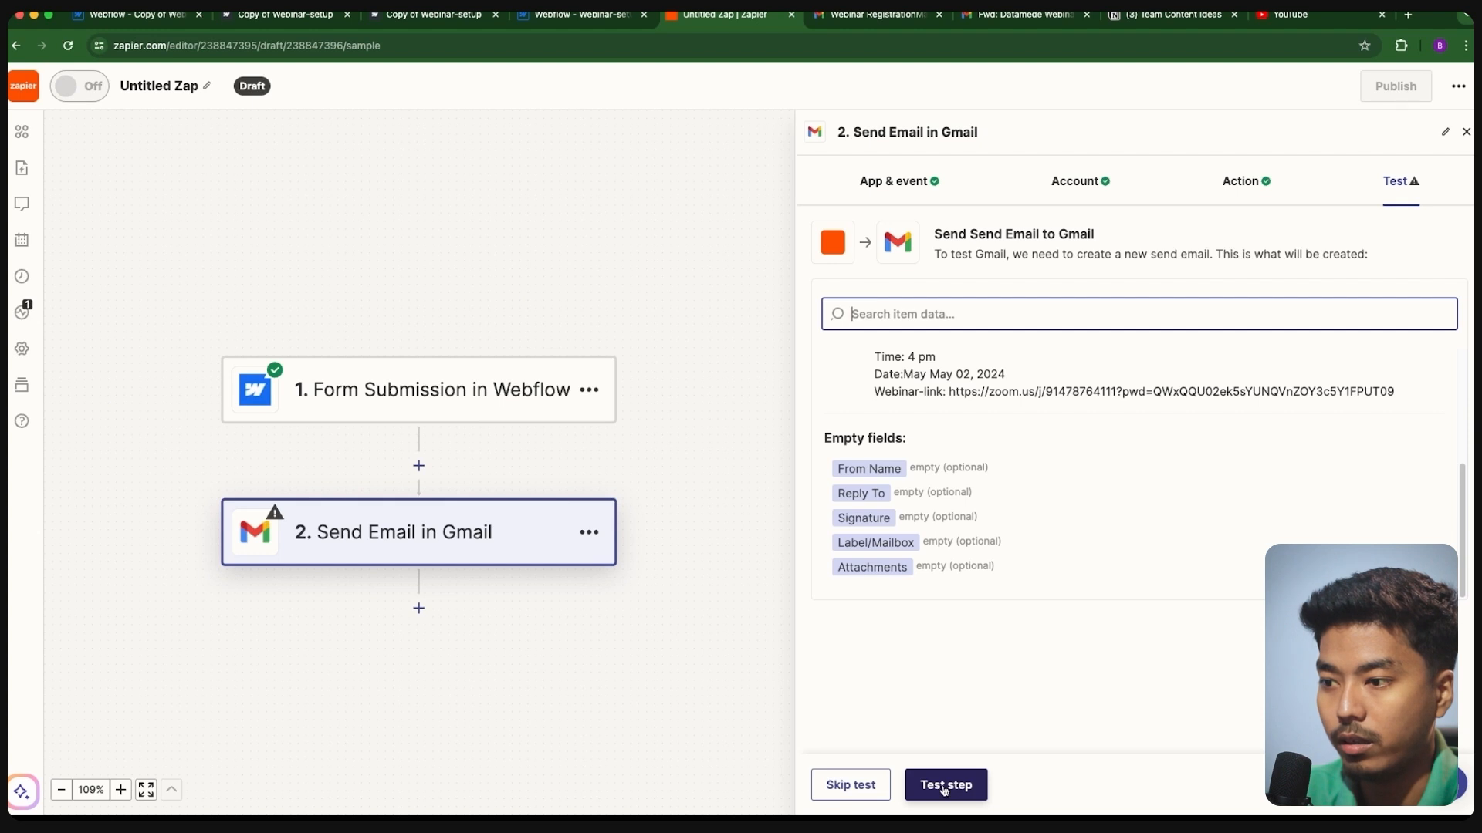
pyautogui.click(943, 785)
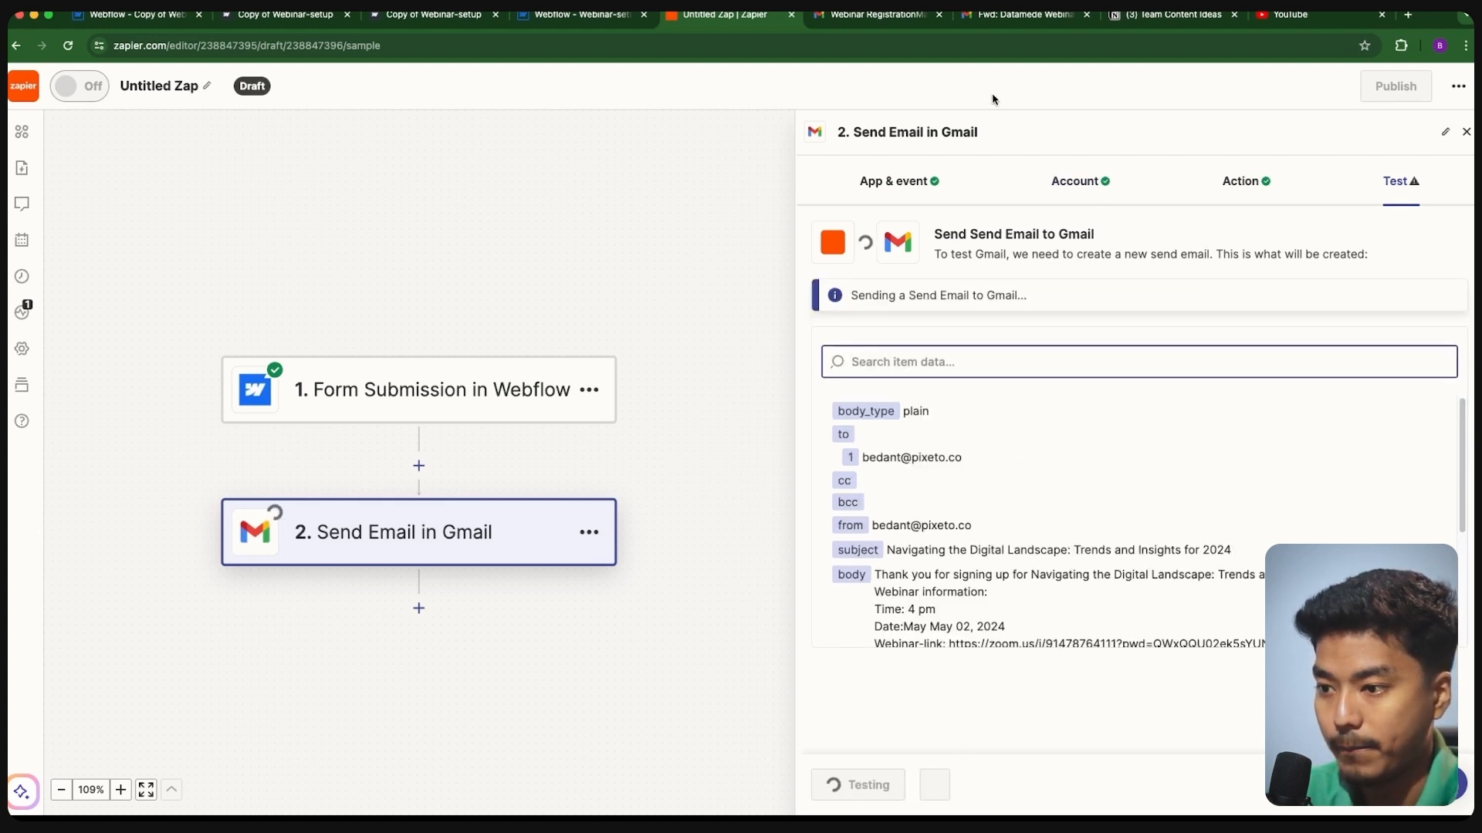
# - Review the newest 'Navigating the Digital Landscape' test email in Gmail in a new tab
pyautogui.click(1407, 15)
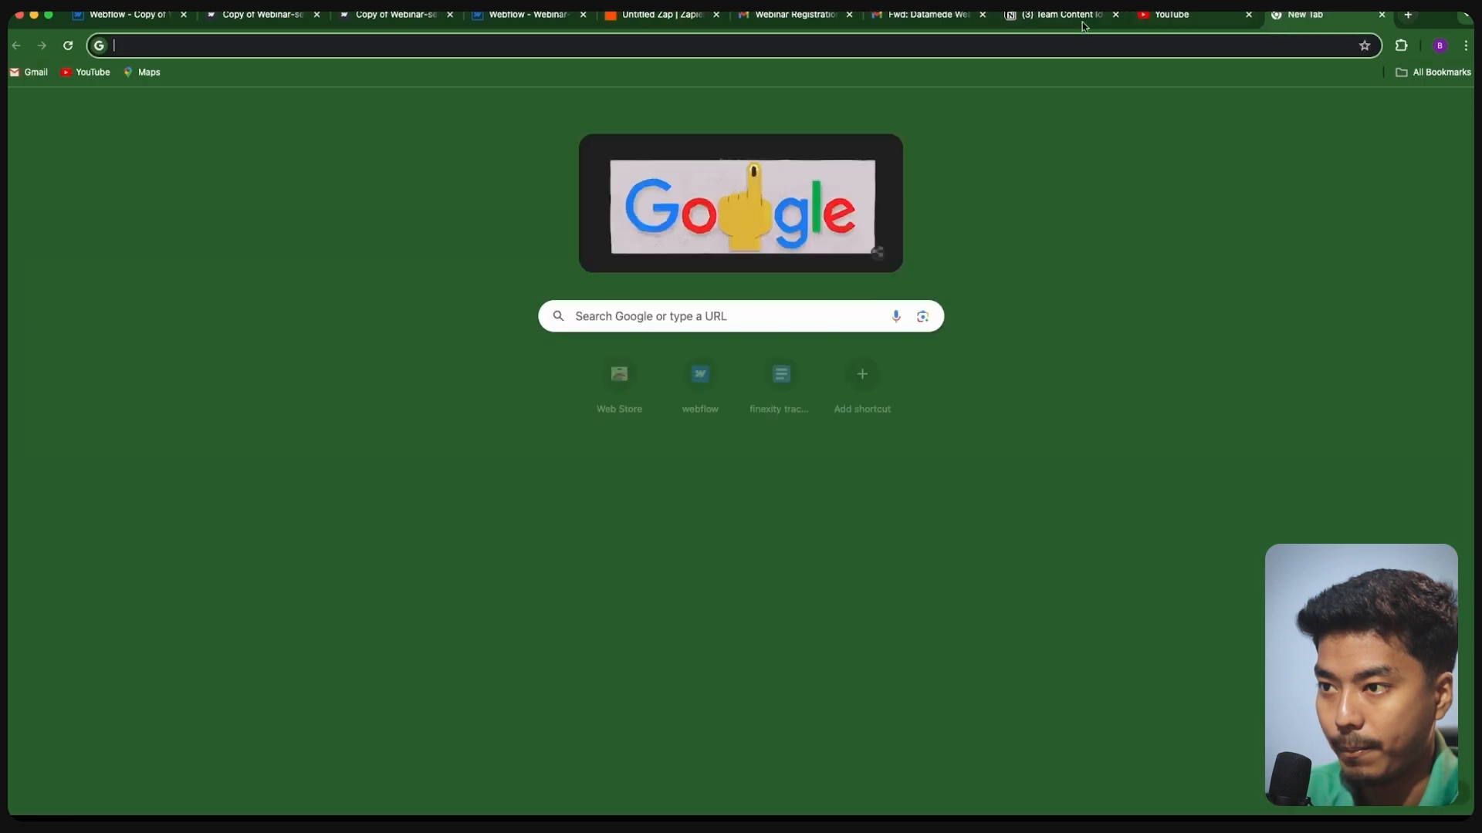
pyautogui.moveTo(1300, 15); pyautogui.dragTo(803, 16)
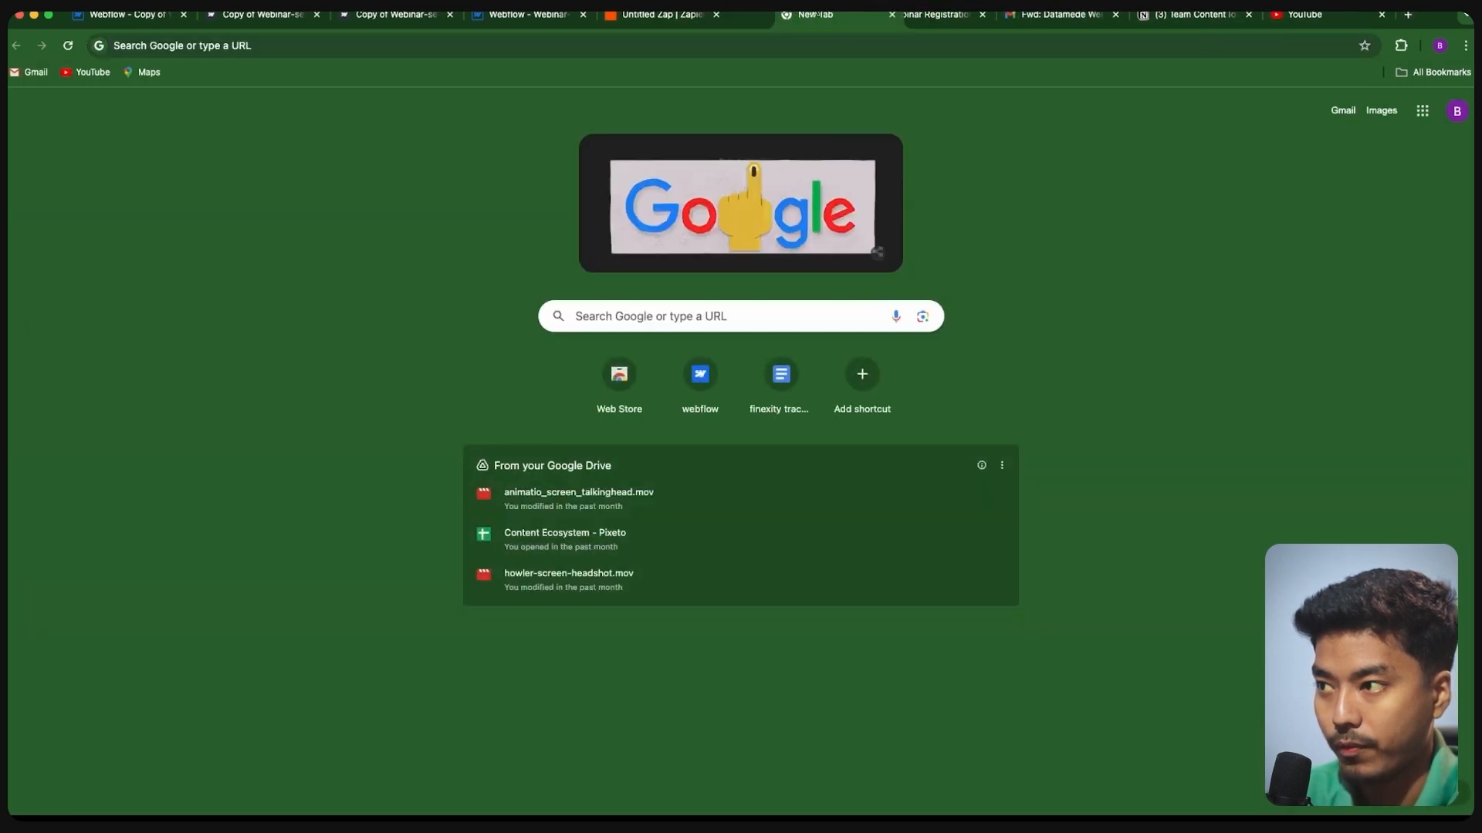
pyautogui.click(1342, 110)
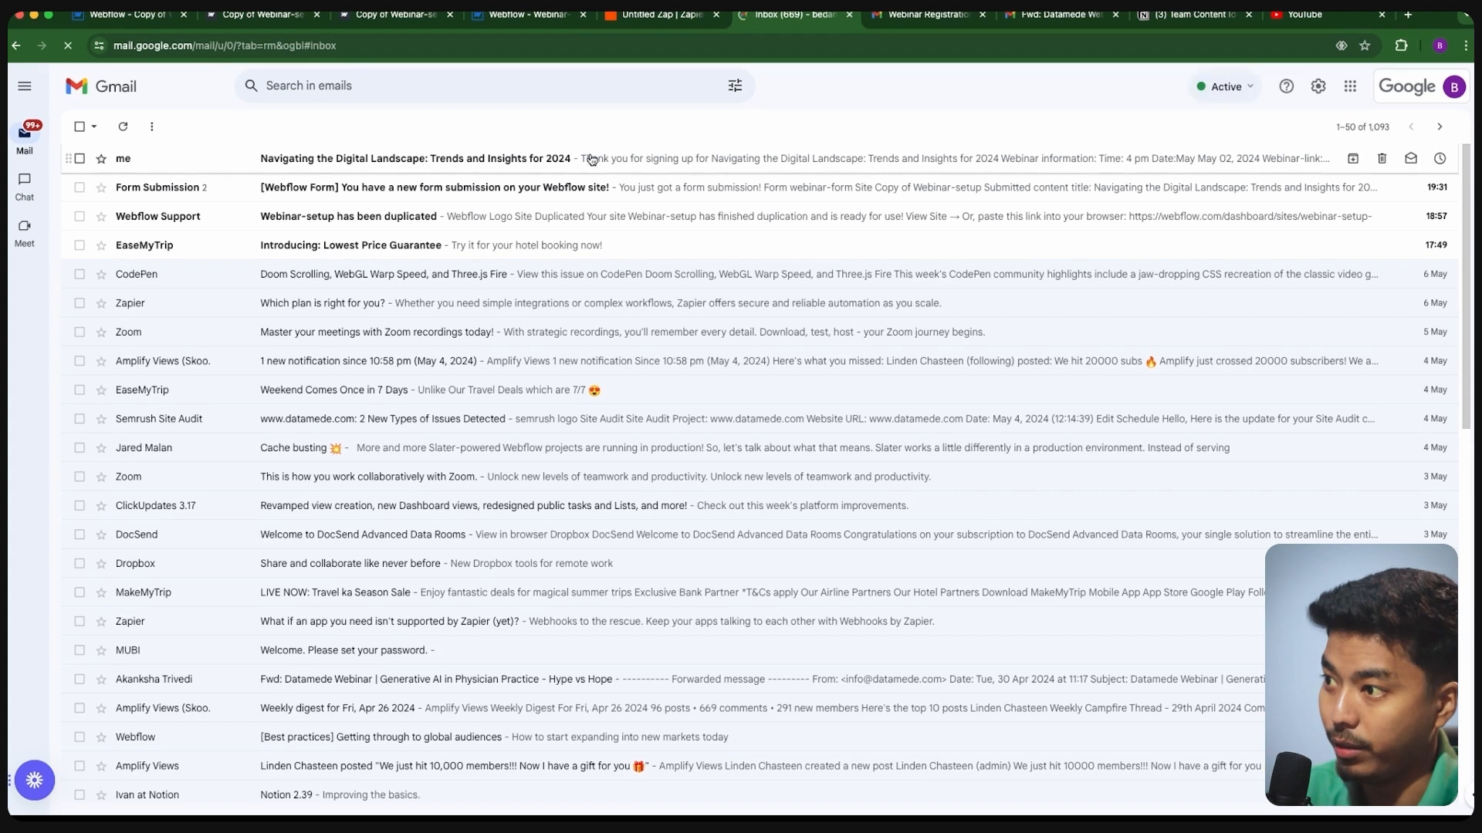
pyautogui.click(592, 159)
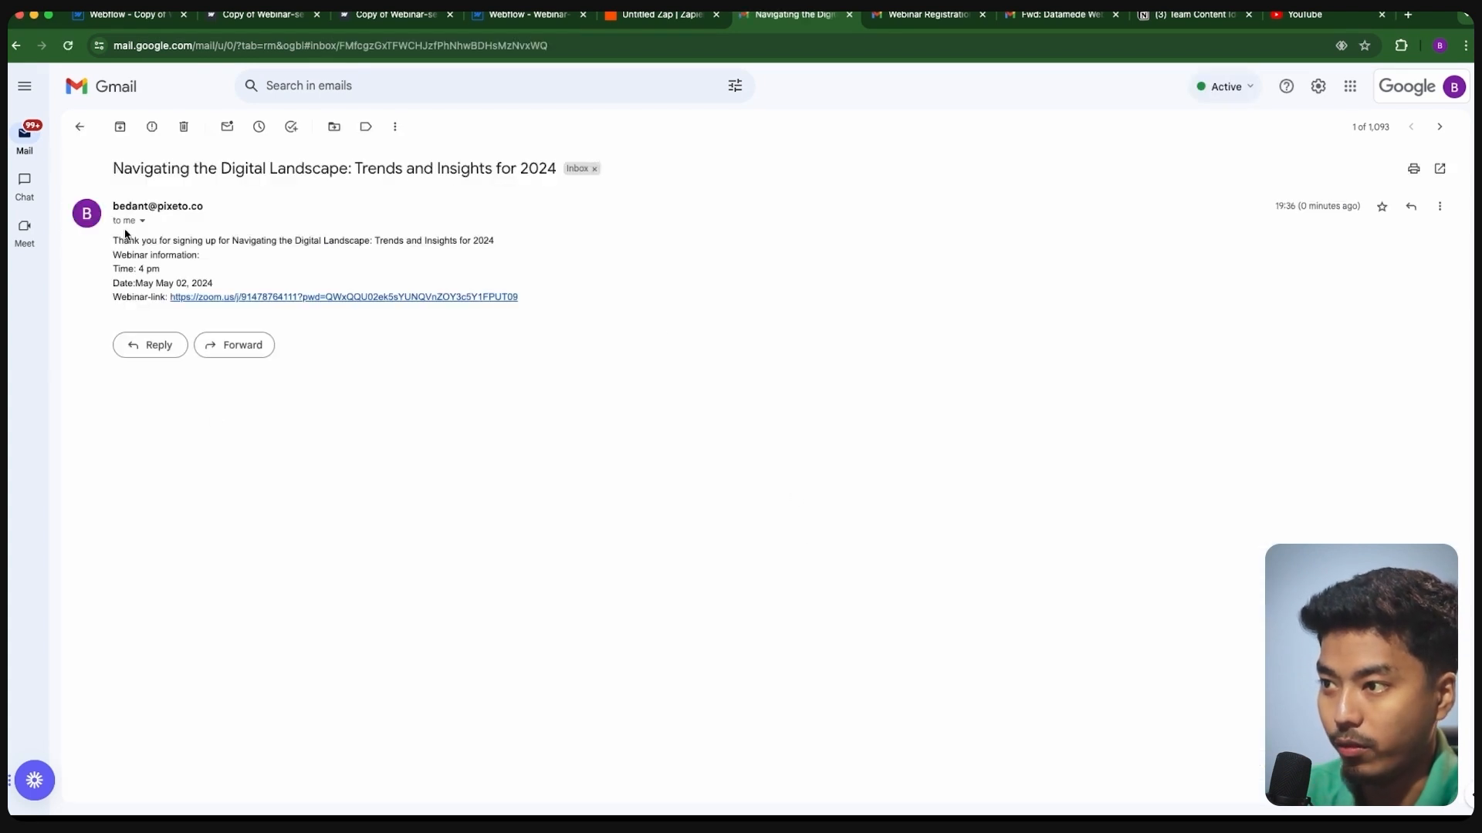
pyautogui.moveTo(111, 242); pyautogui.dragTo(283, 325)
pyautogui.click(632, 259)
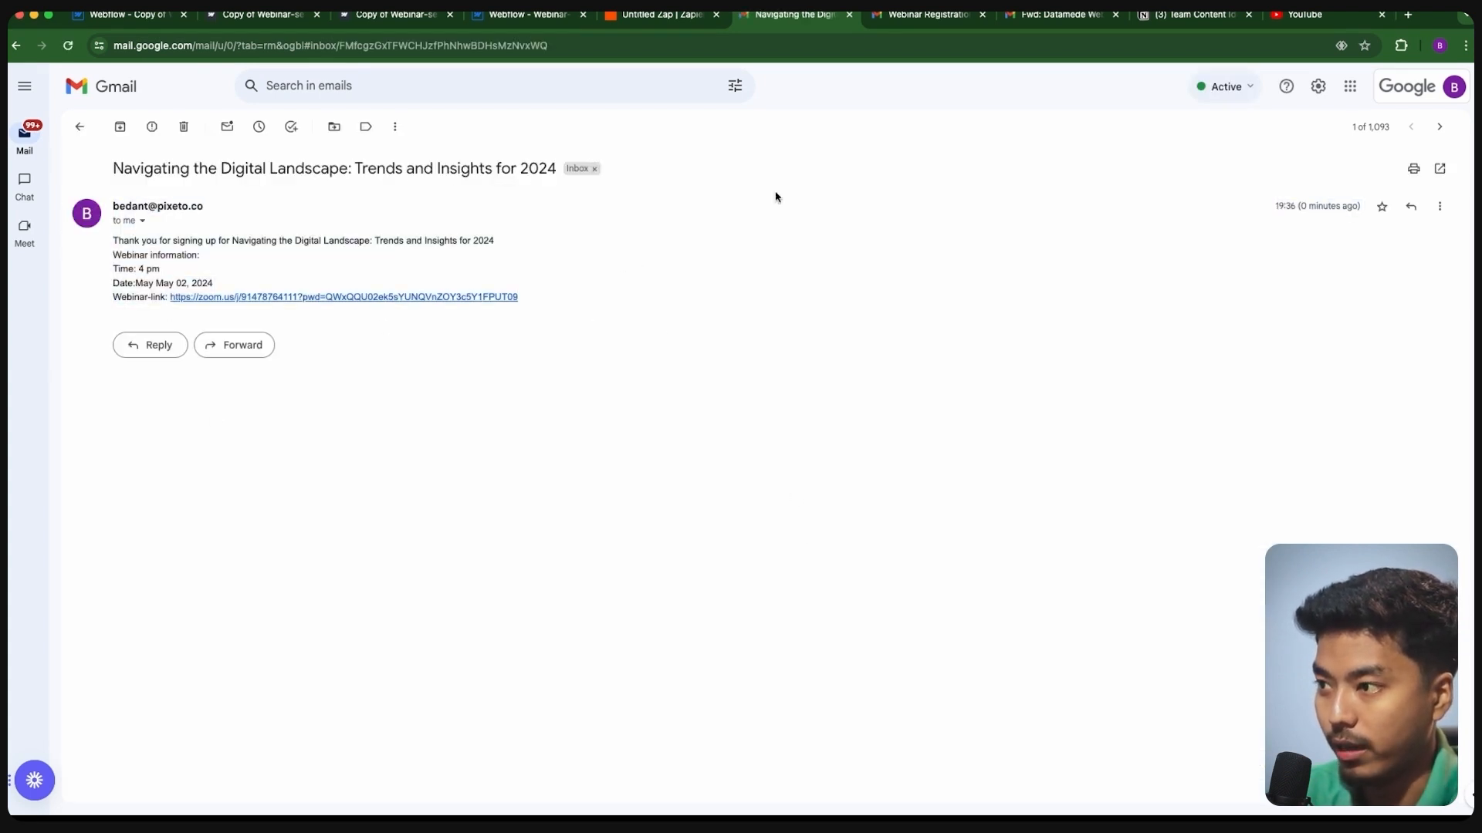
pyautogui.click(559, 21)
pyautogui.click(656, 15)
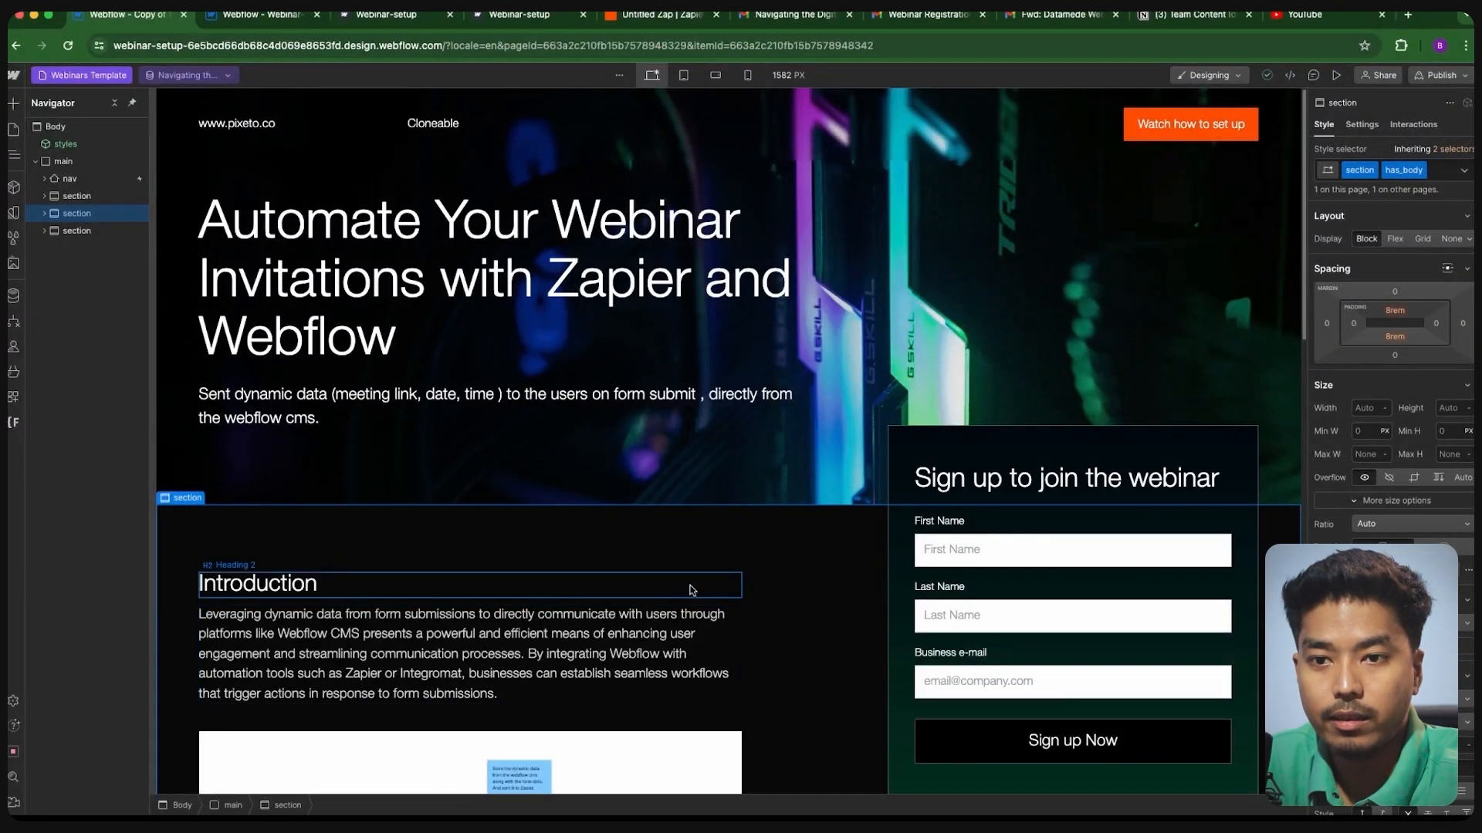
# - In CMS > Webinars, enter Time 16:00:00 and Date 2024-05-02 on the webinar item and save
pyautogui.click(15, 297)
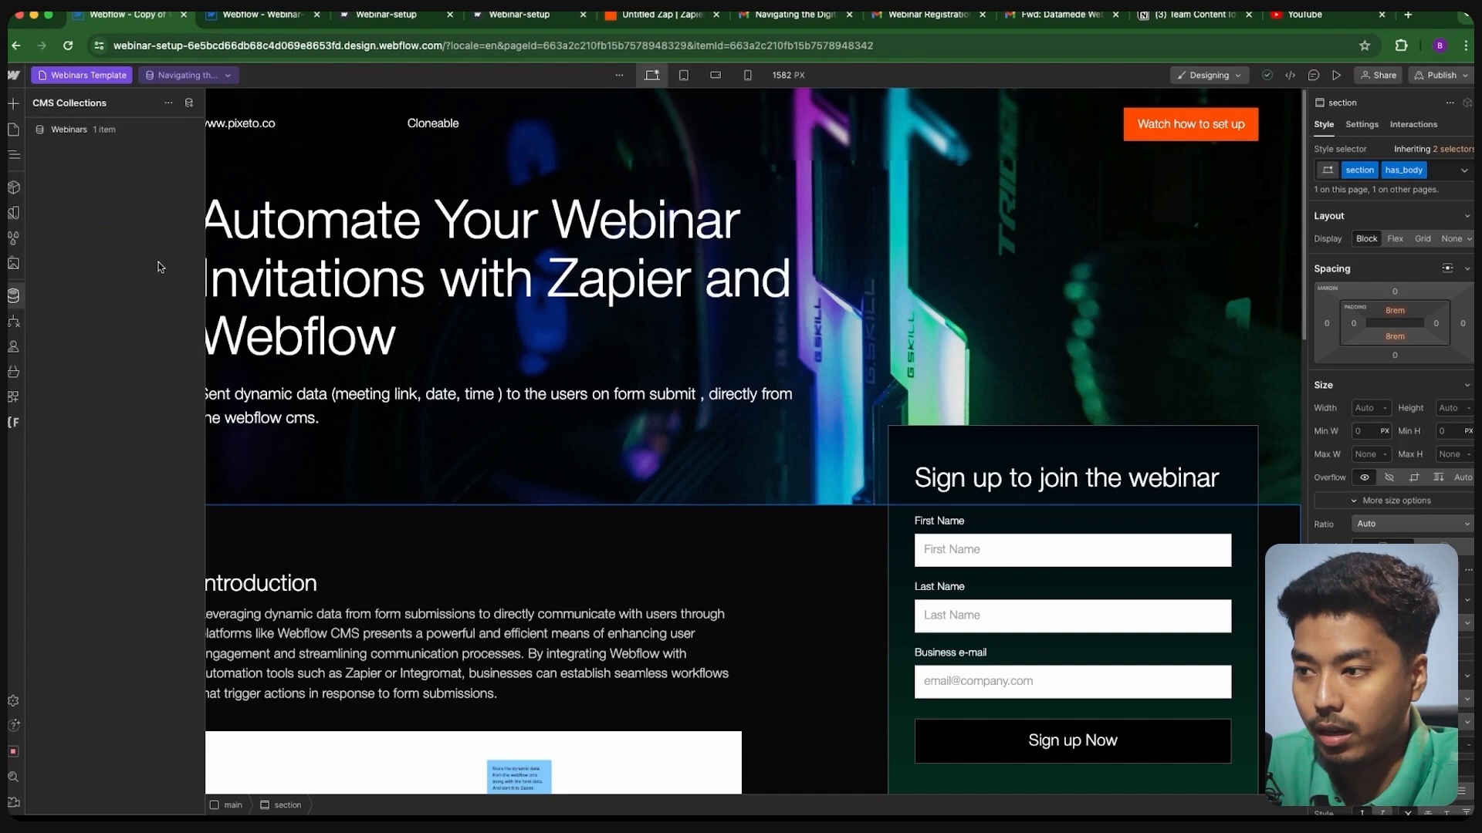
pyautogui.click(70, 129)
pyautogui.click(462, 156)
pyautogui.scroll(-5, 492, 534)
pyautogui.click(465, 395)
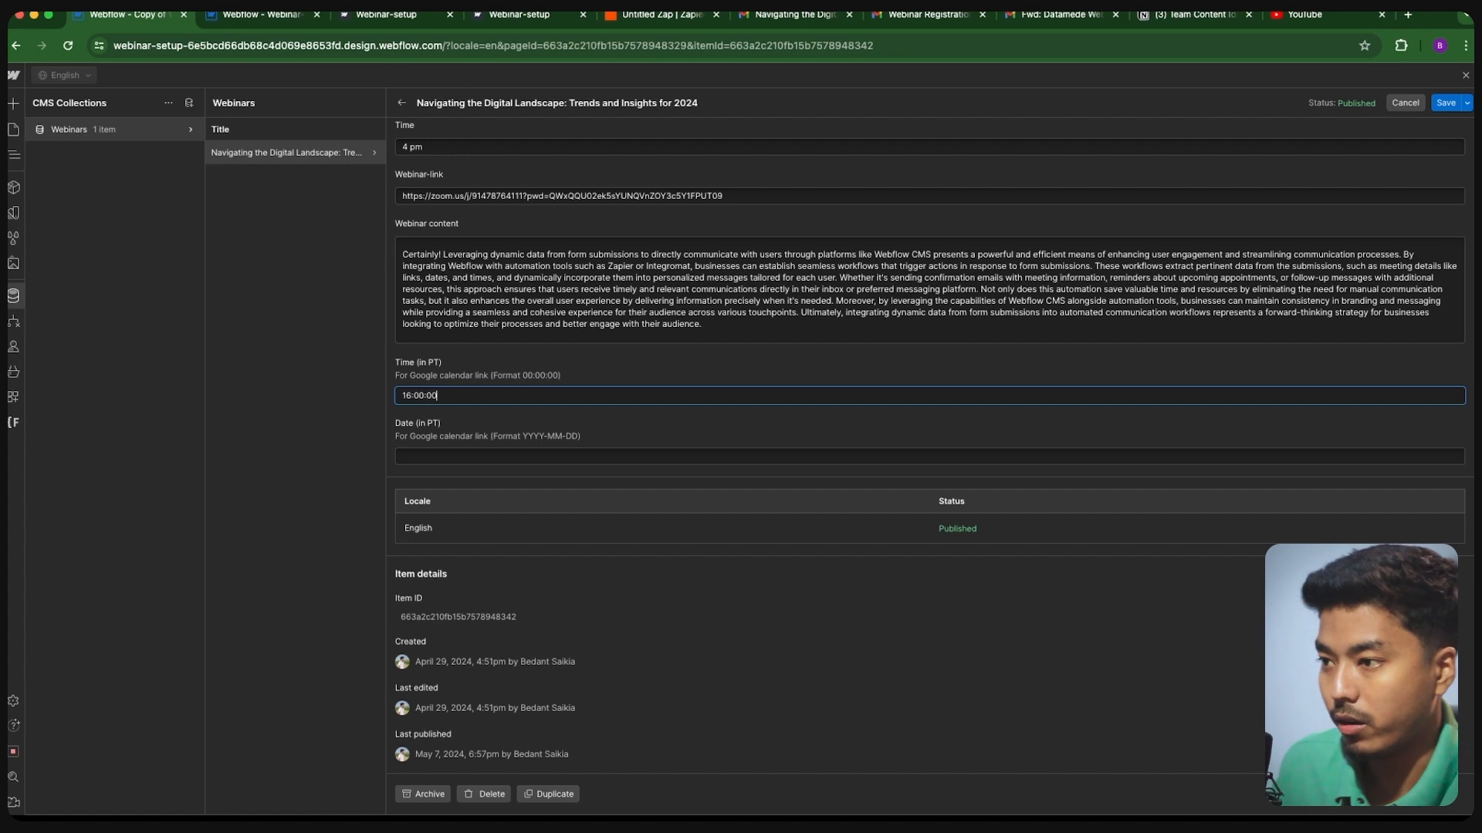
pyautogui.click(478, 459)
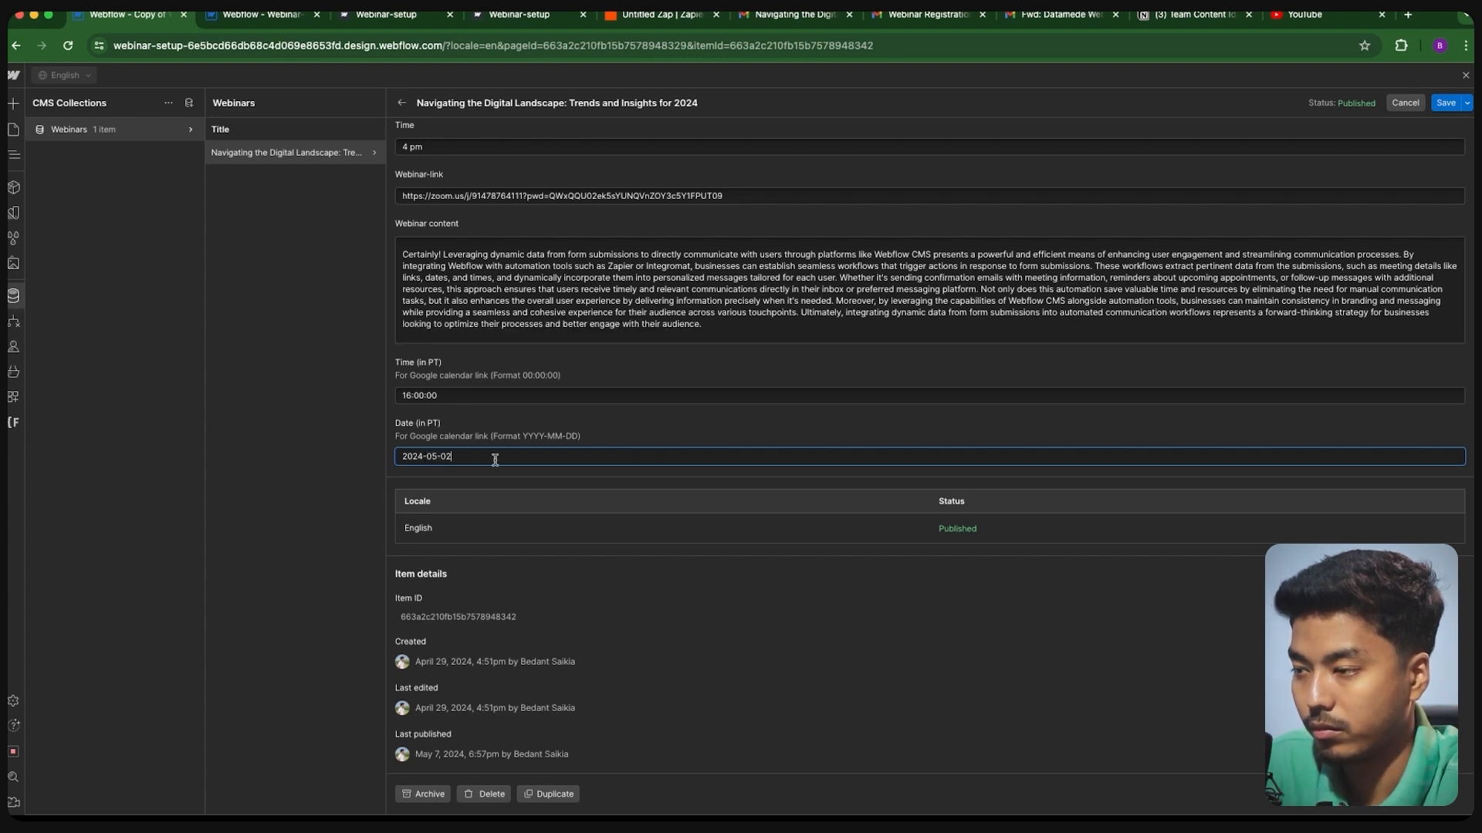
pyautogui.scroll(3, 495, 460)
pyautogui.scroll(-3, 573, 474)
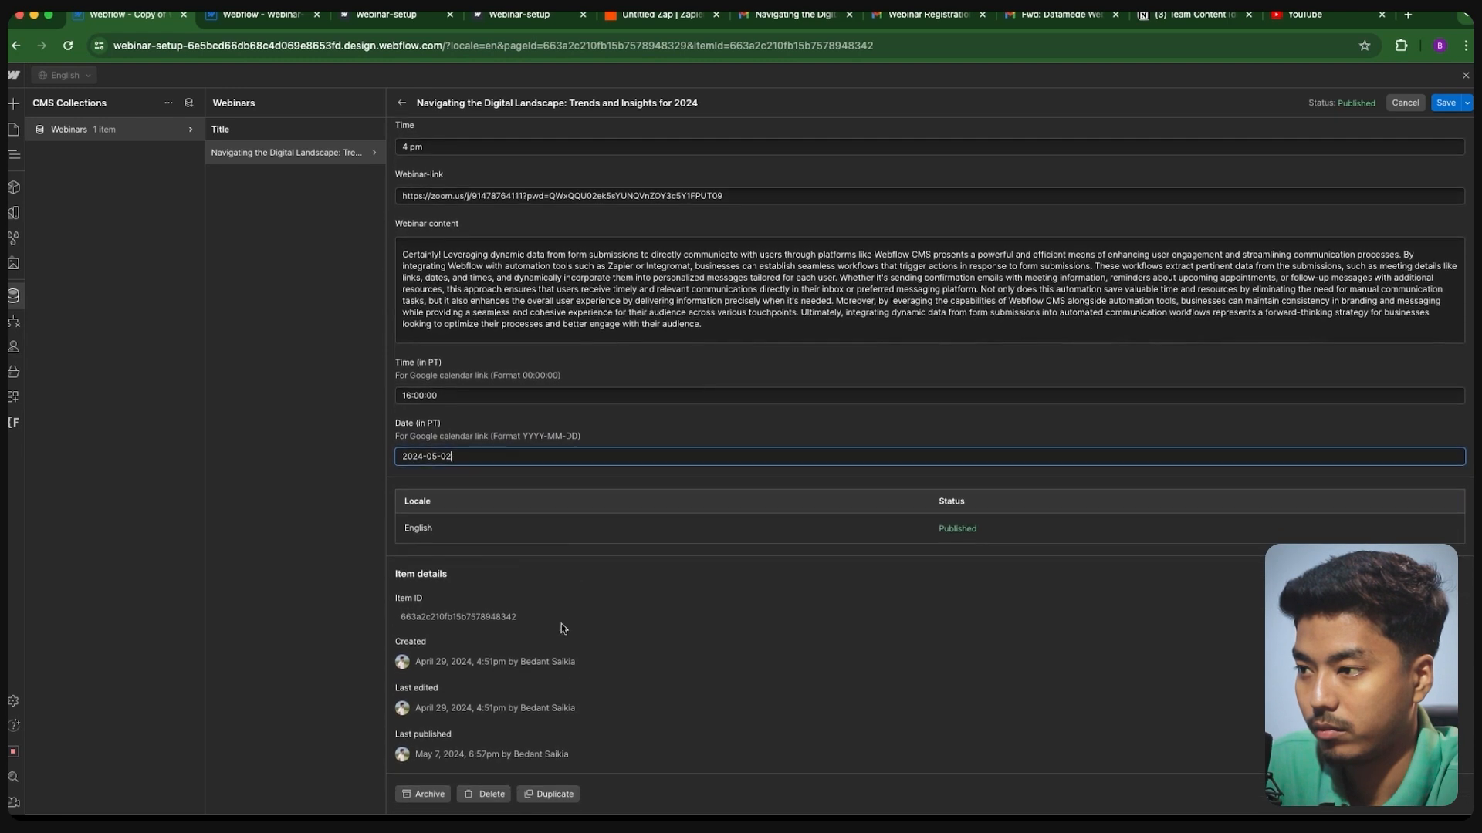
pyautogui.click(1446, 103)
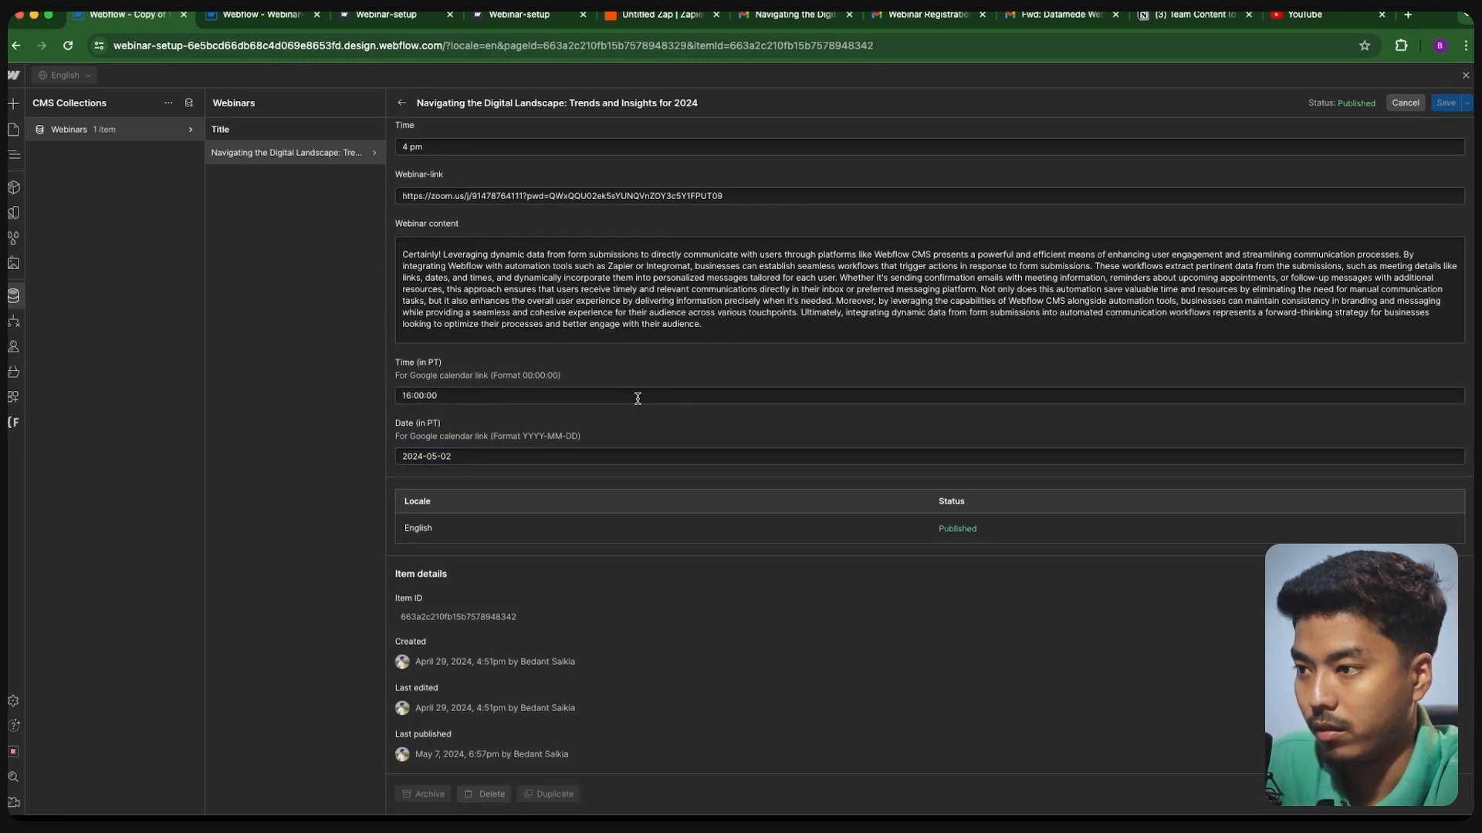
pyautogui.click(1465, 75)
# - Copy the calendar-link script from the original project's Webinars Template Before </body> code
pyautogui.click(277, 15)
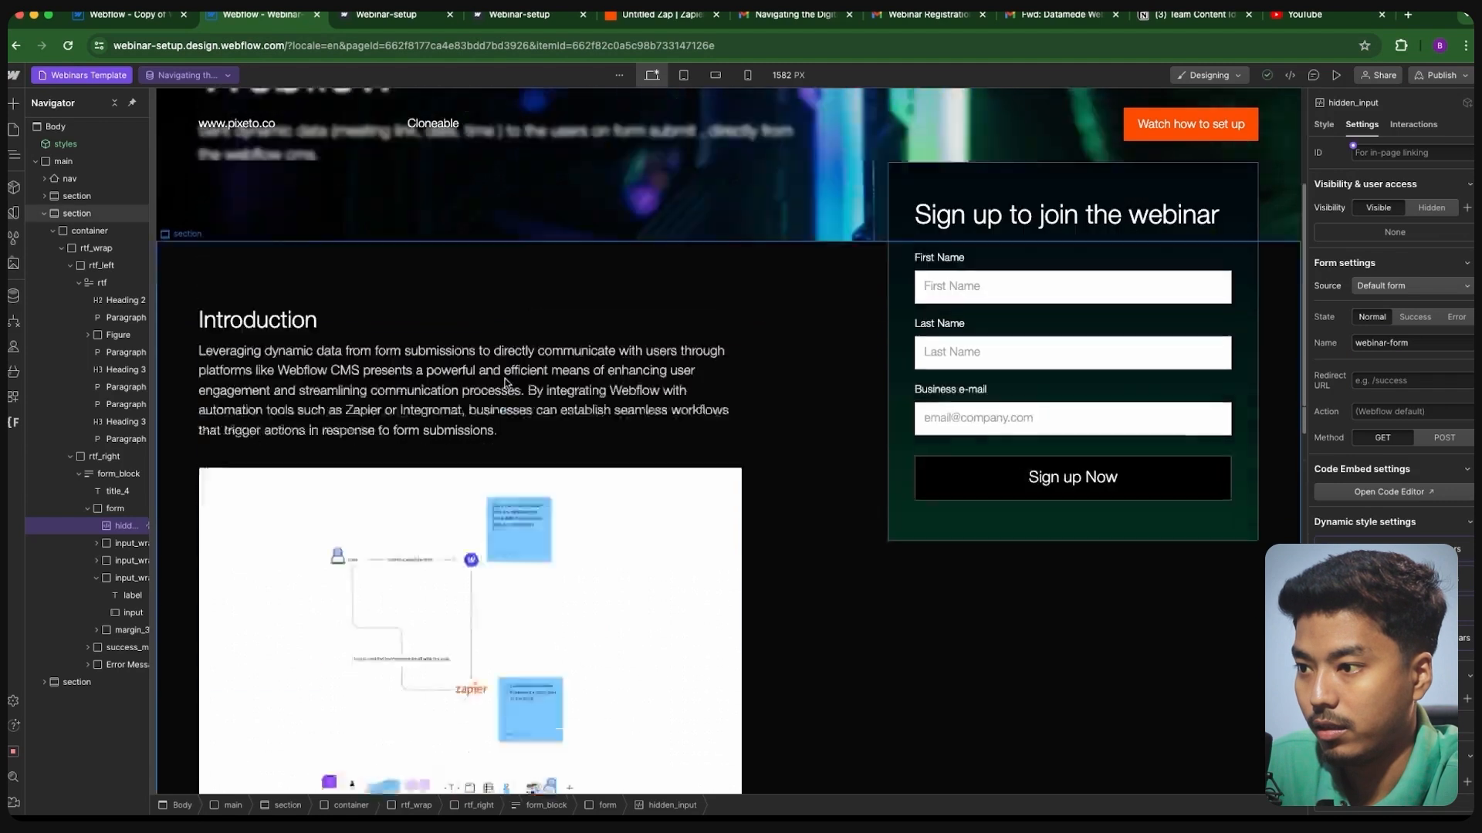
pyautogui.click(36, 161)
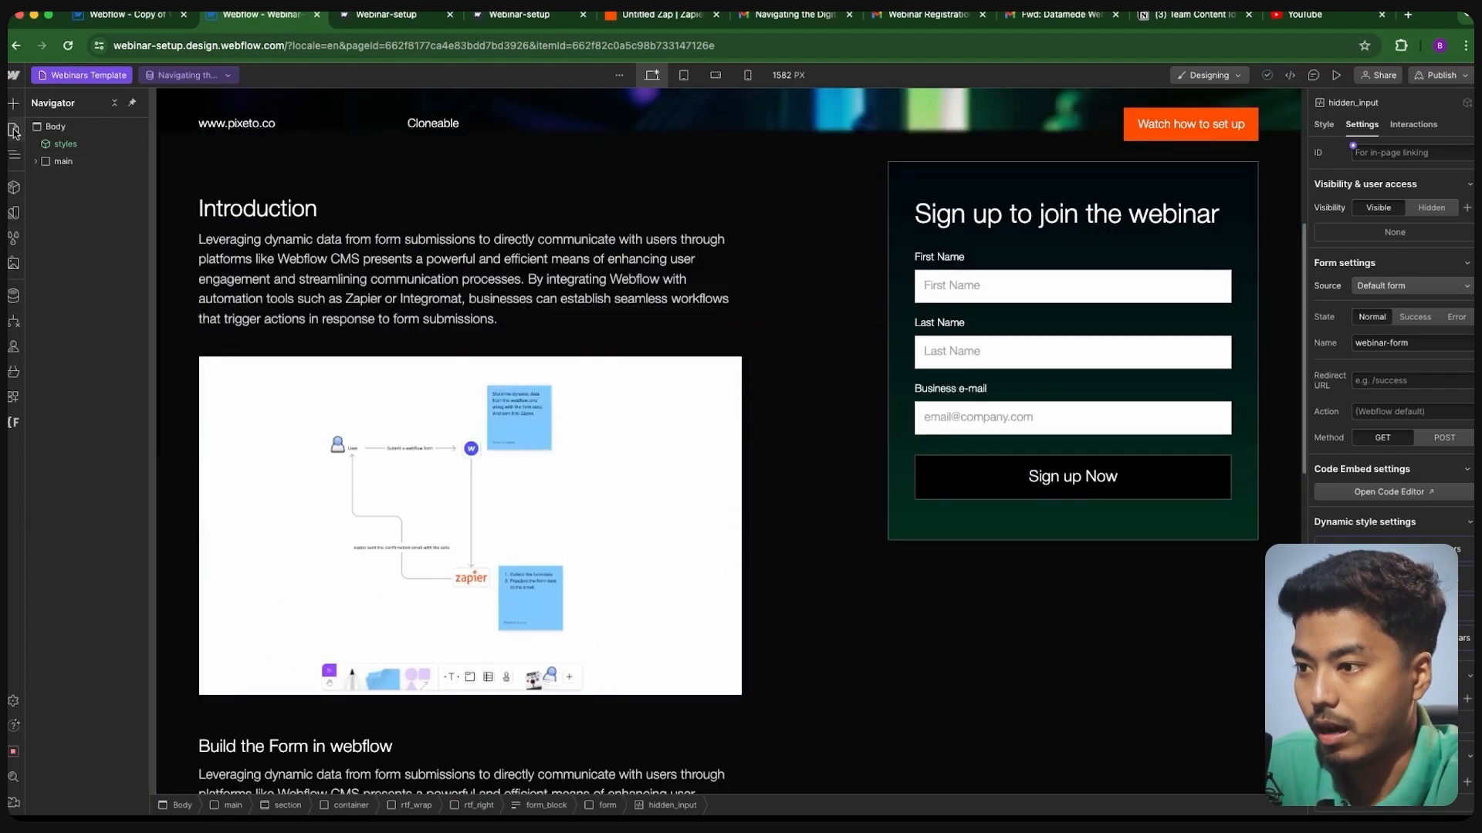
pyautogui.click(14, 130)
pyautogui.scroll(-20, 552, 626)
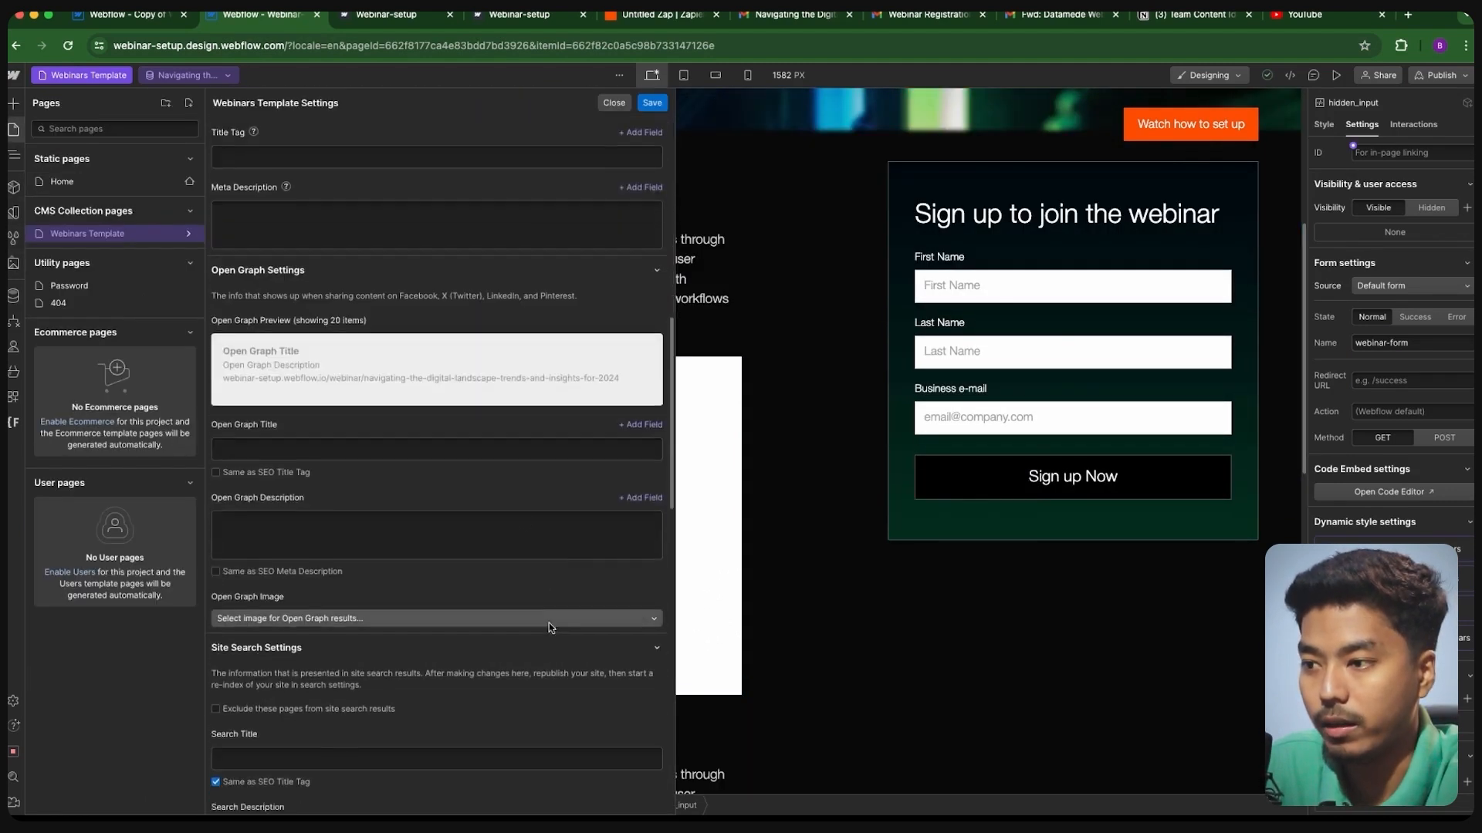
pyautogui.scroll(-3, 498, 630)
pyautogui.scroll(6, 524, 636)
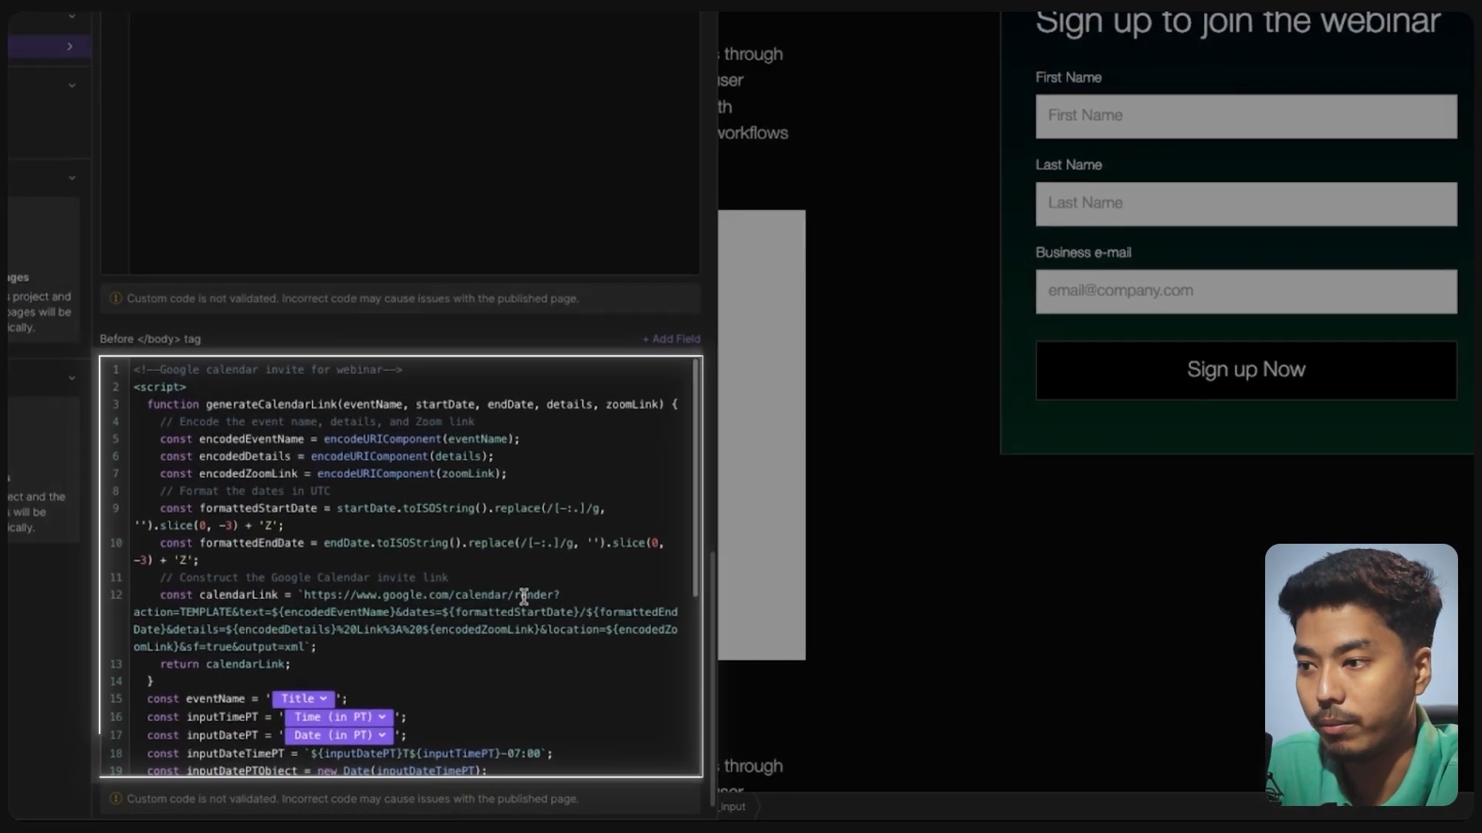
pyautogui.scroll(-5, 524, 596)
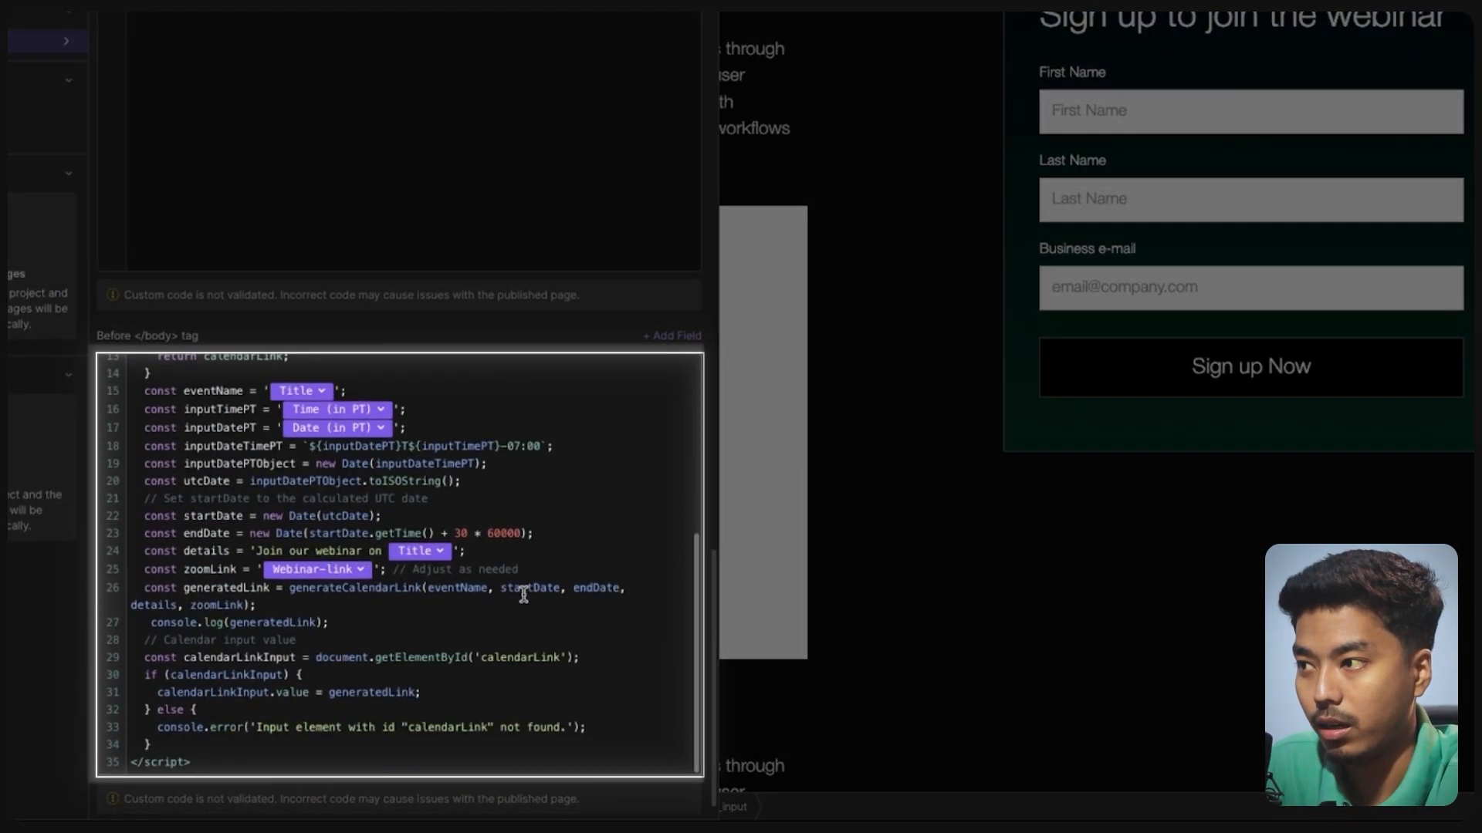
pyautogui.click(291, 745)
pyautogui.hotkey('ctrl', 'a')
pyautogui.press('super+c')
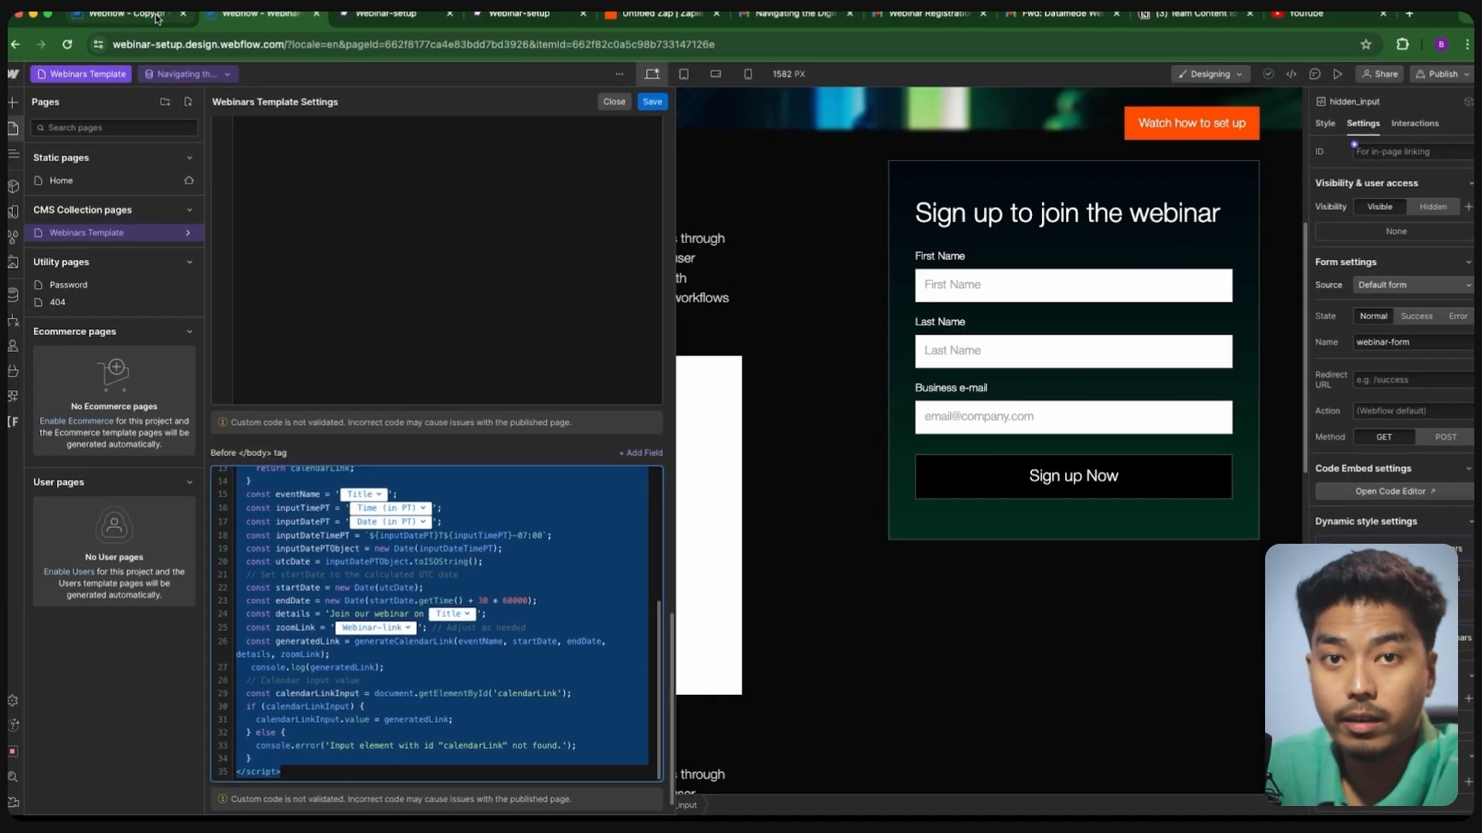
pyautogui.click(157, 17)
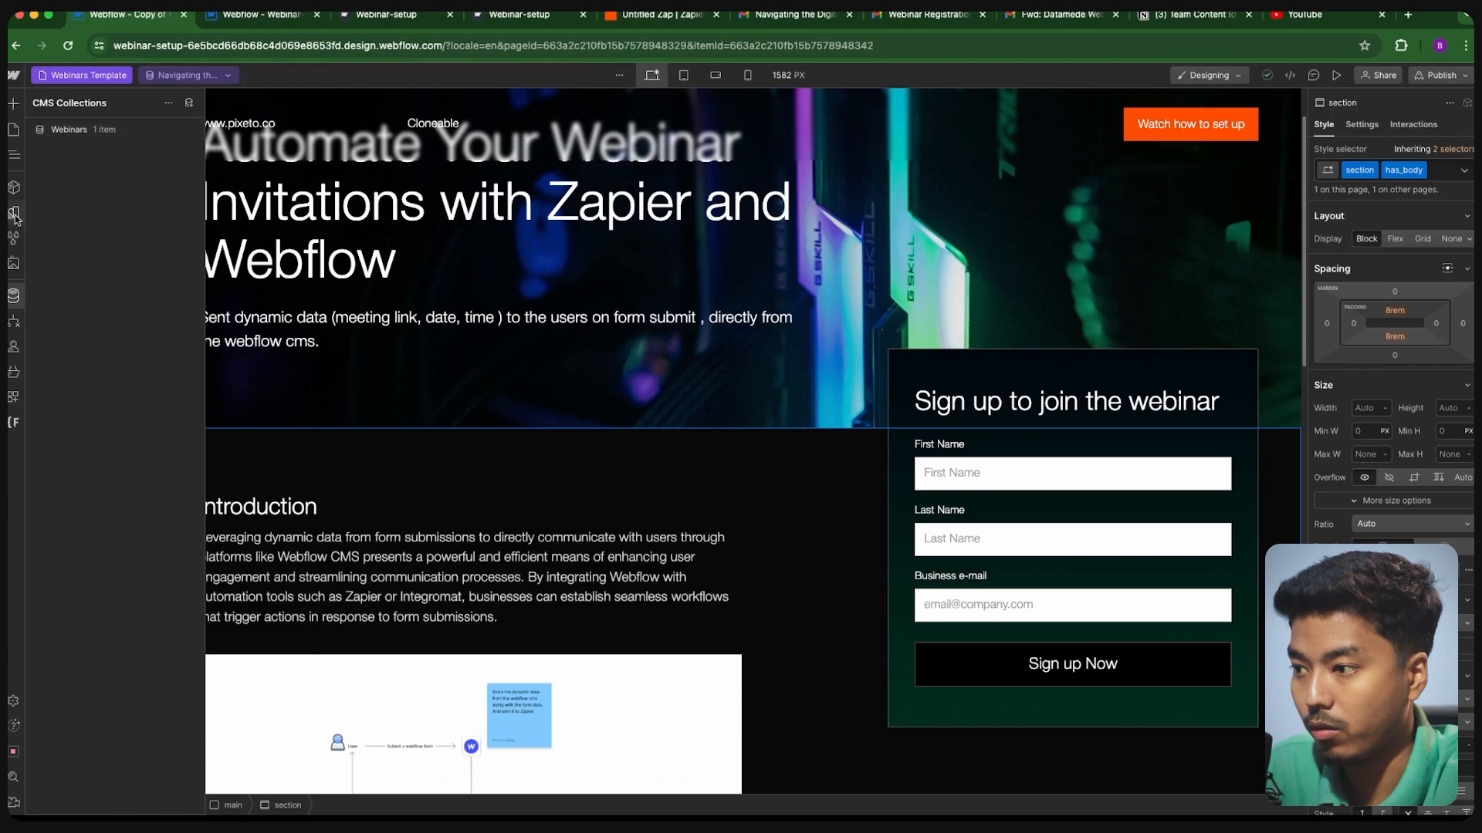
# - Paste the calendar-link script into the Webinars Template's Before </body> code, keeping console.log active
pyautogui.click(13, 131)
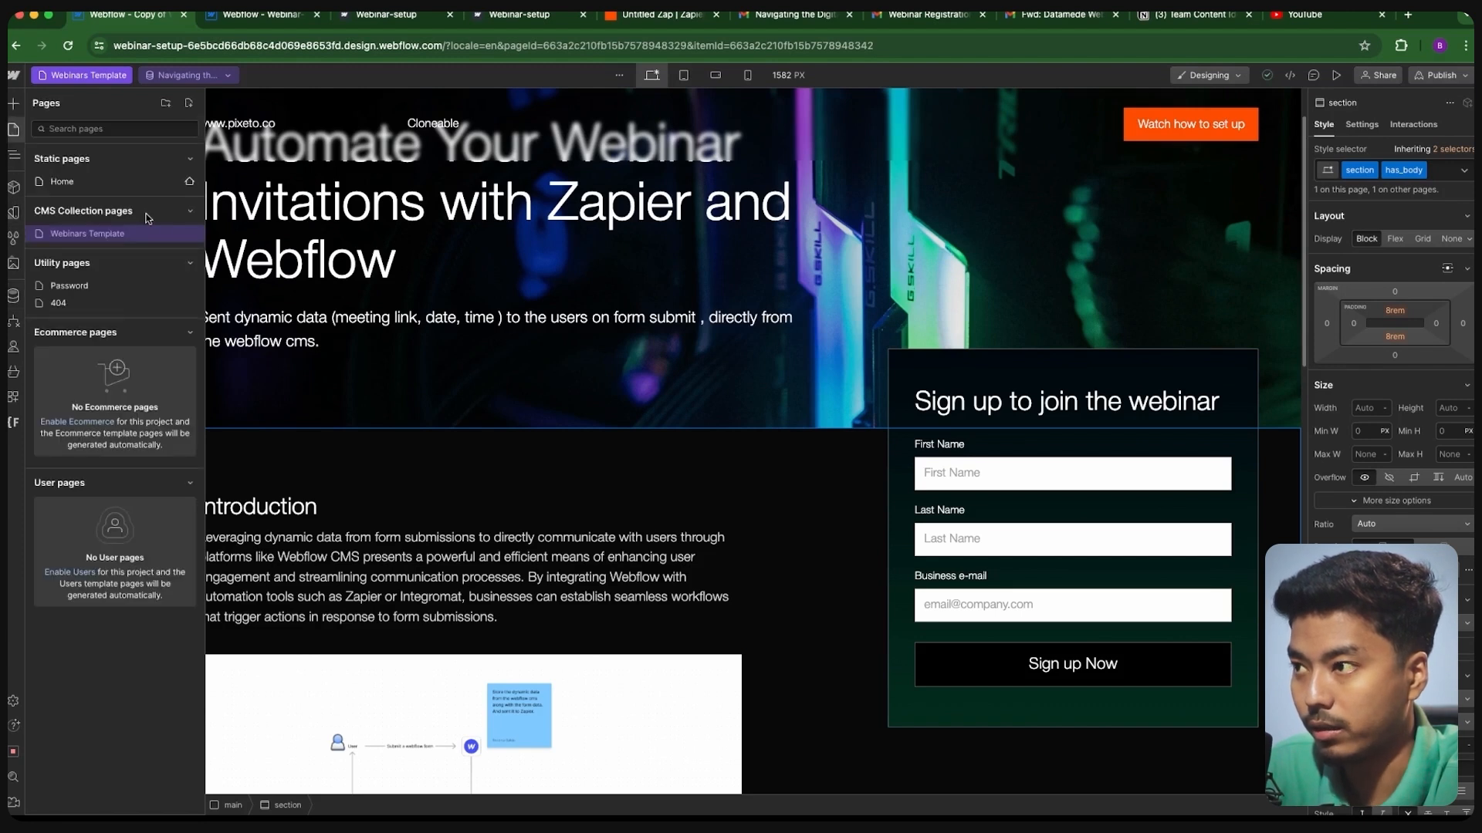
pyautogui.click(188, 234)
pyautogui.scroll(-15, 521, 557)
pyautogui.click(294, 580)
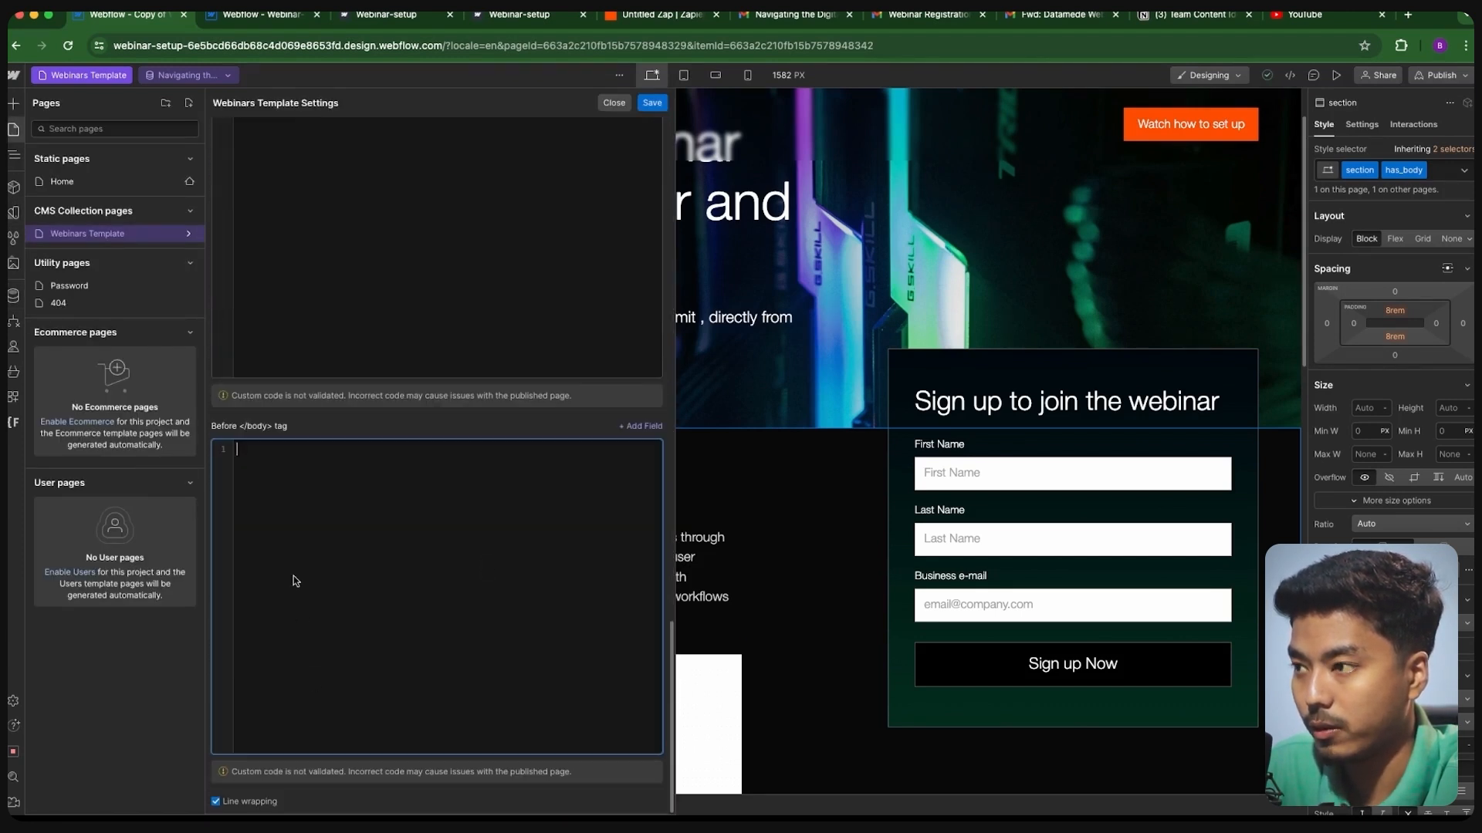
pyautogui.press('super+v')
pyautogui.scroll(6, 477, 575)
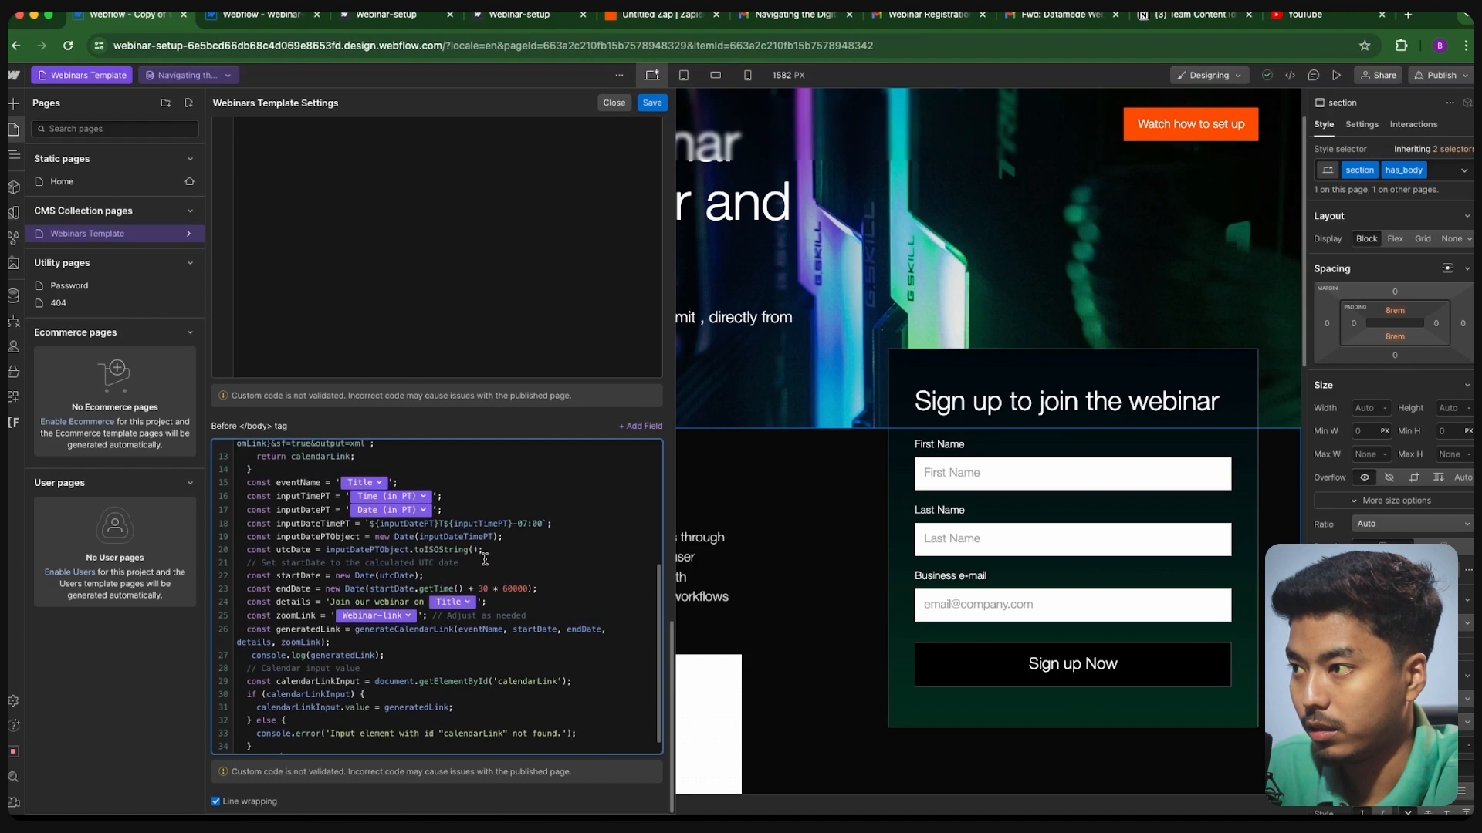
pyautogui.scroll(2, 484, 527)
pyautogui.scroll(-6, 433, 525)
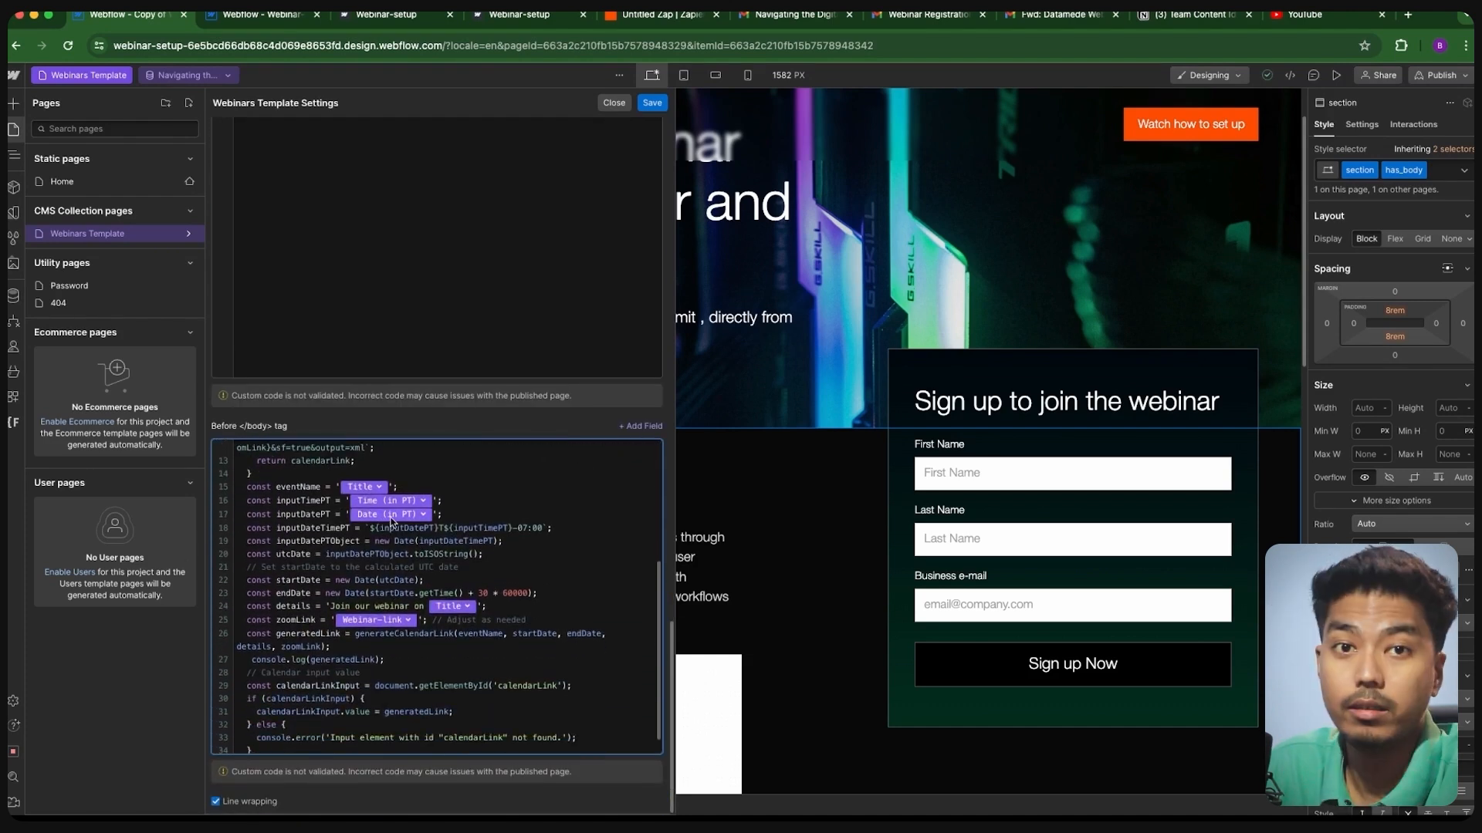
pyautogui.scroll(-1, 496, 629)
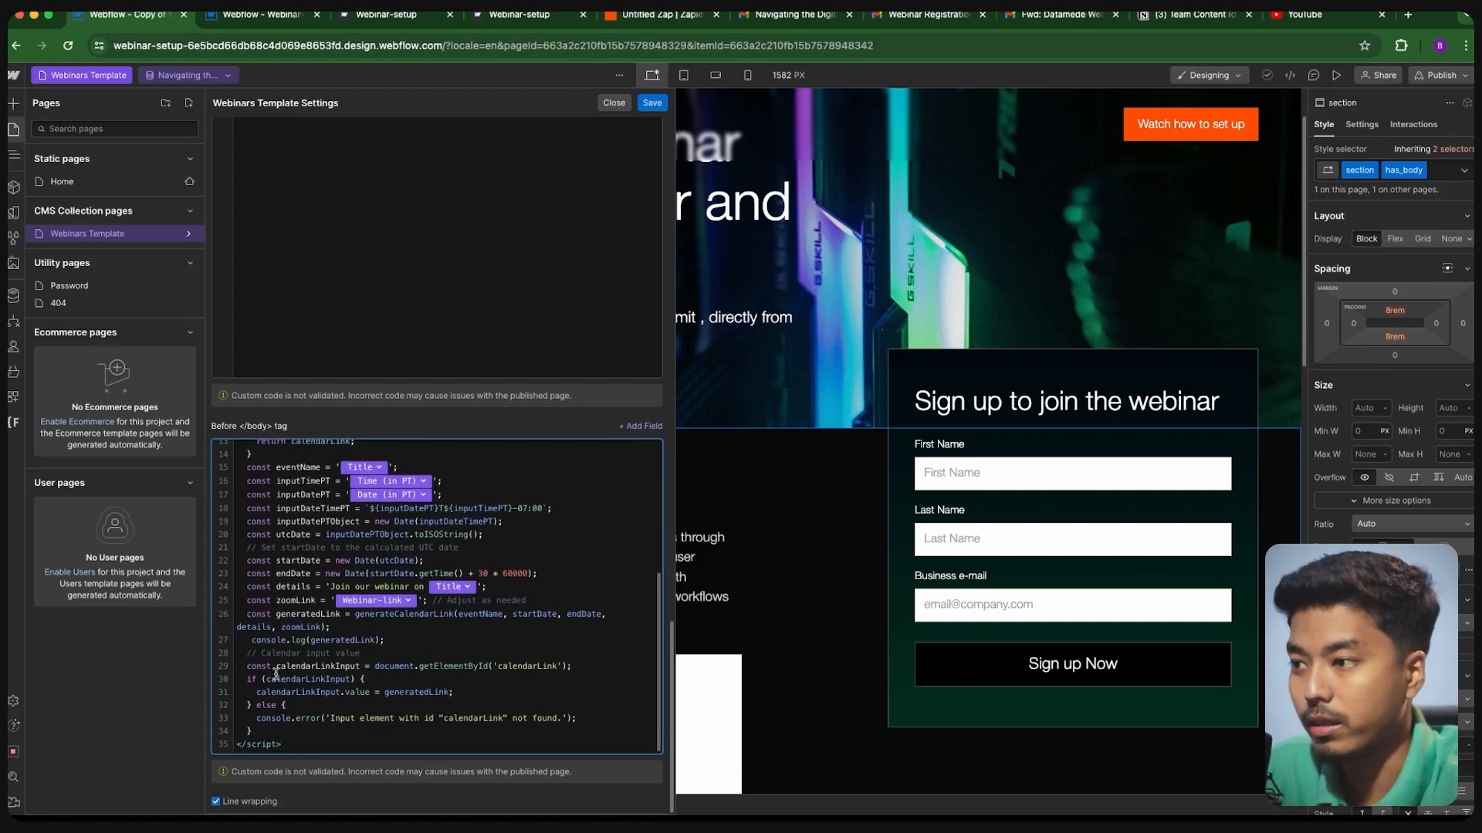
pyautogui.write('//')
pyautogui.press('BackSpace')
pyautogui.press('BackSpace')
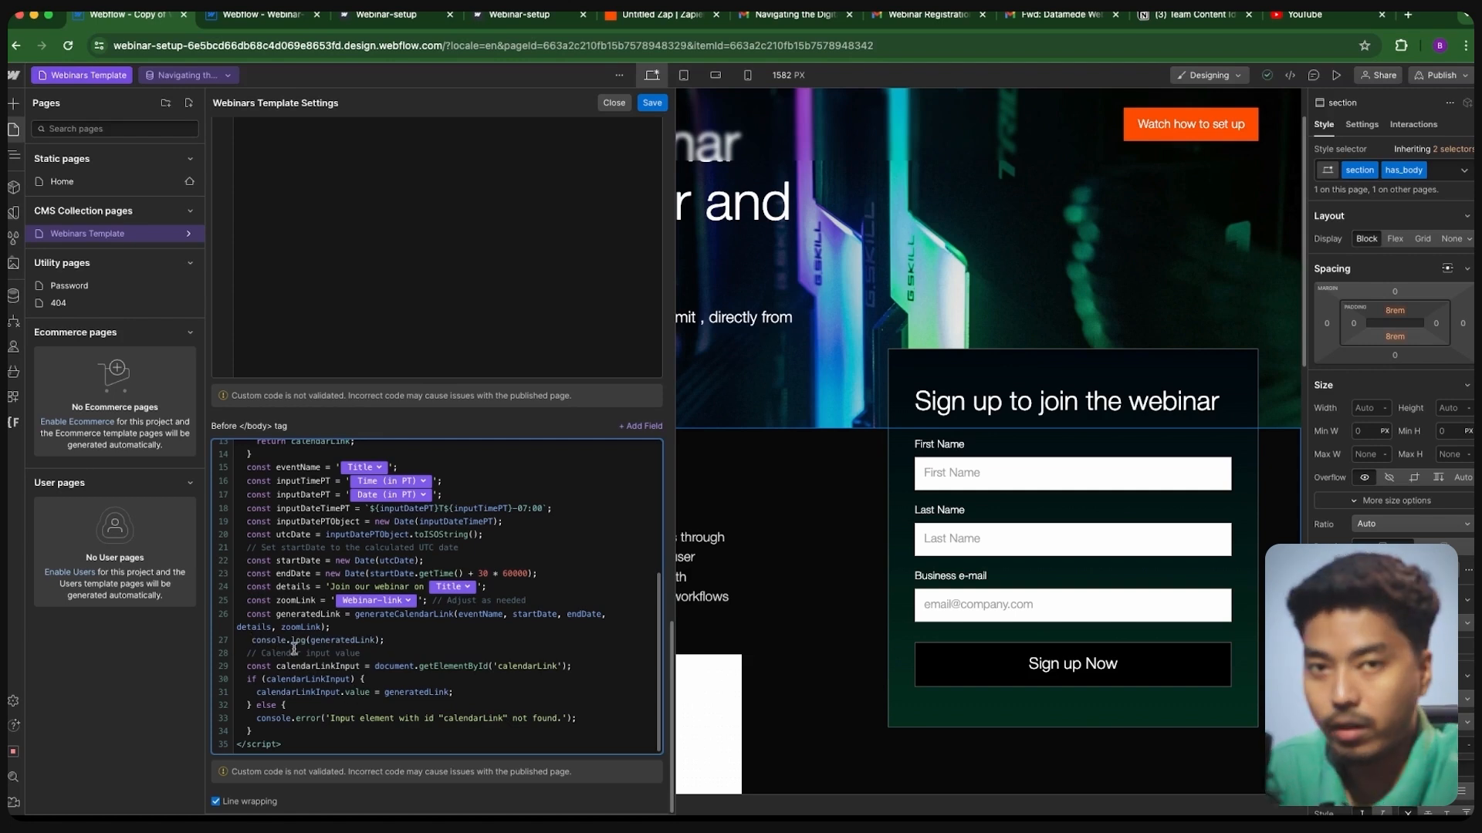
# - Open the code editor of the form's hidden_input embed
pyautogui.click(652, 103)
pyautogui.click(963, 649)
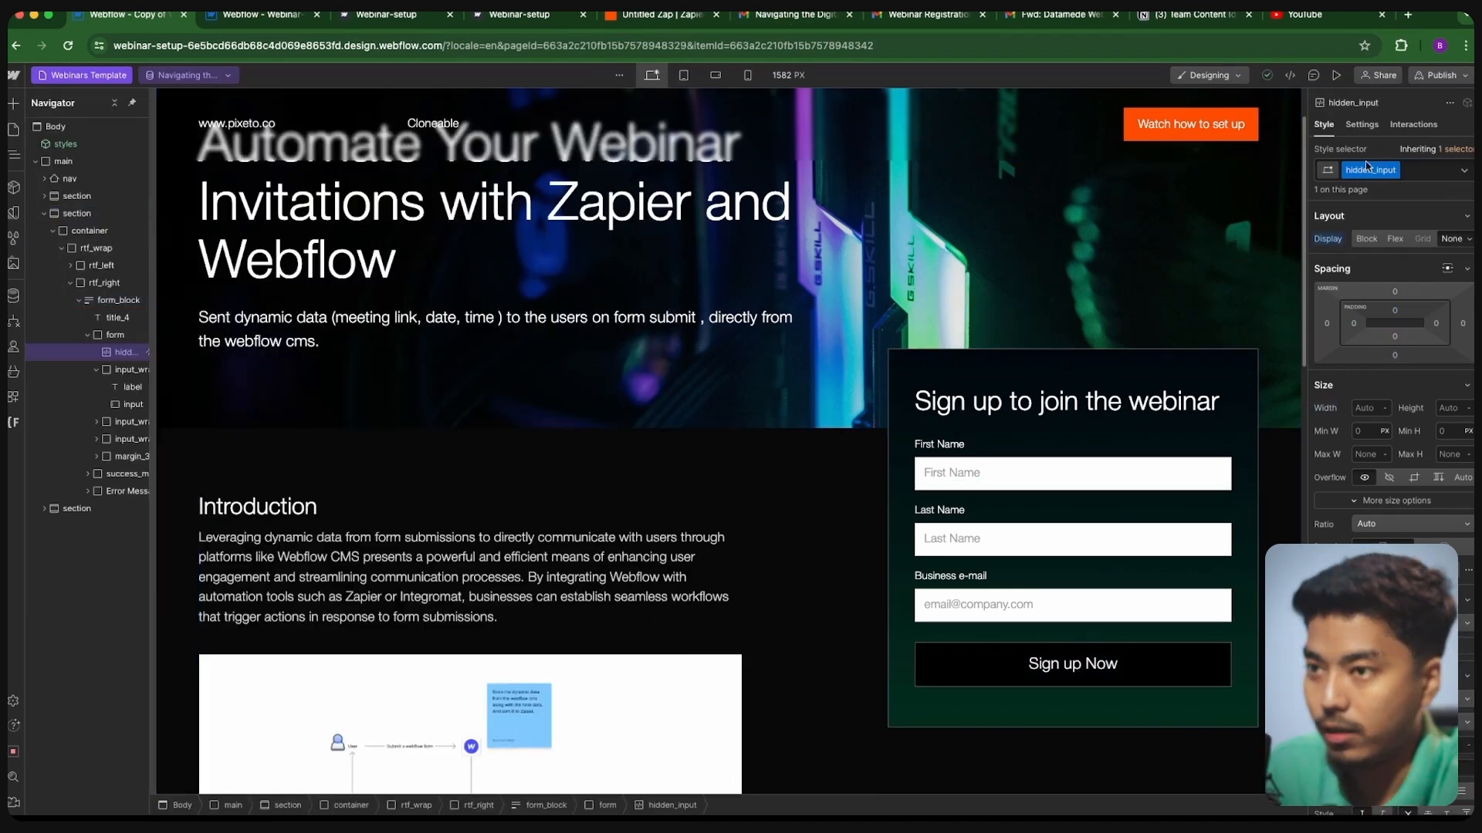
pyautogui.click(1361, 124)
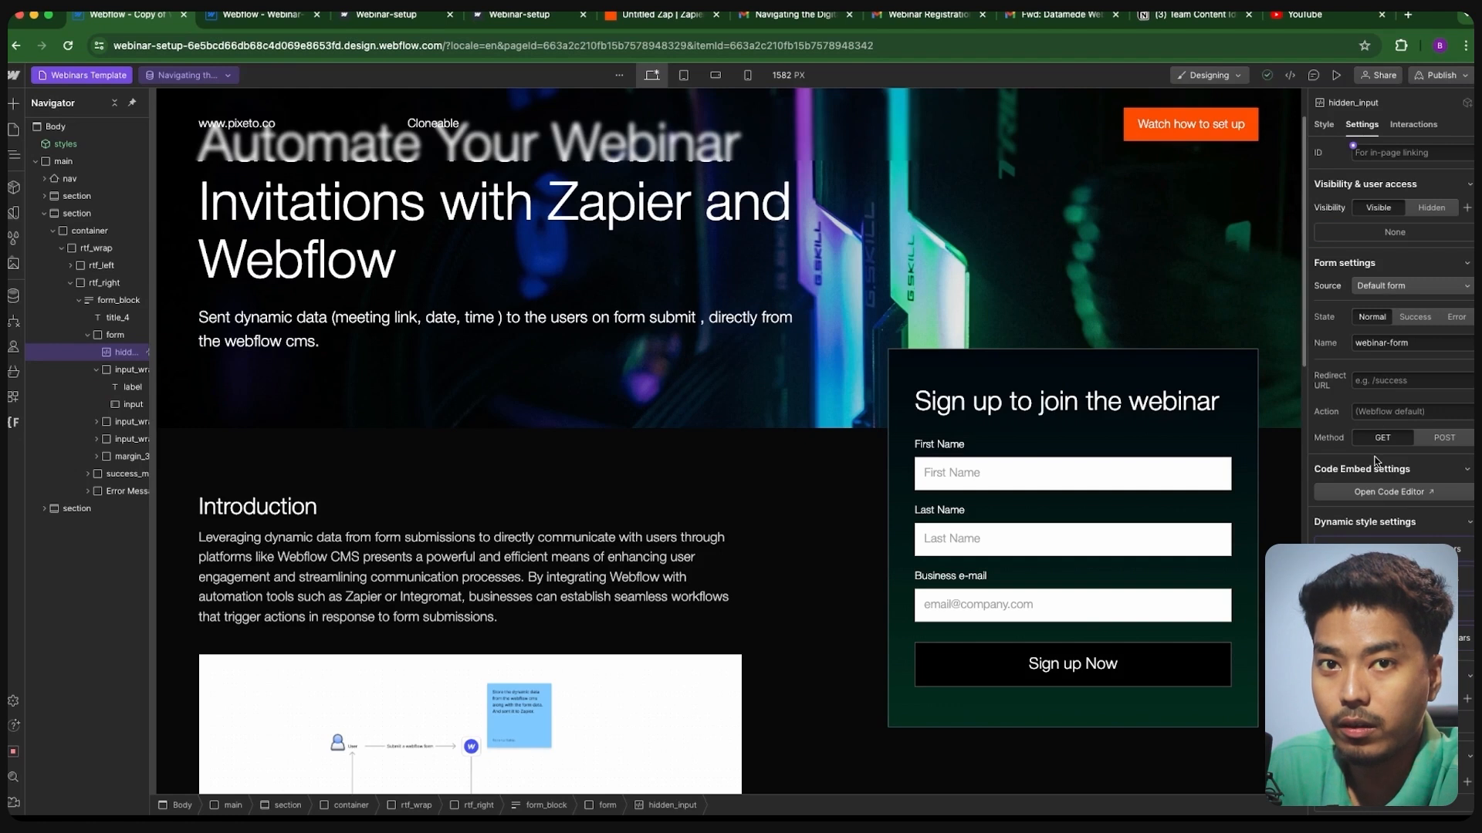
pyautogui.click(1382, 492)
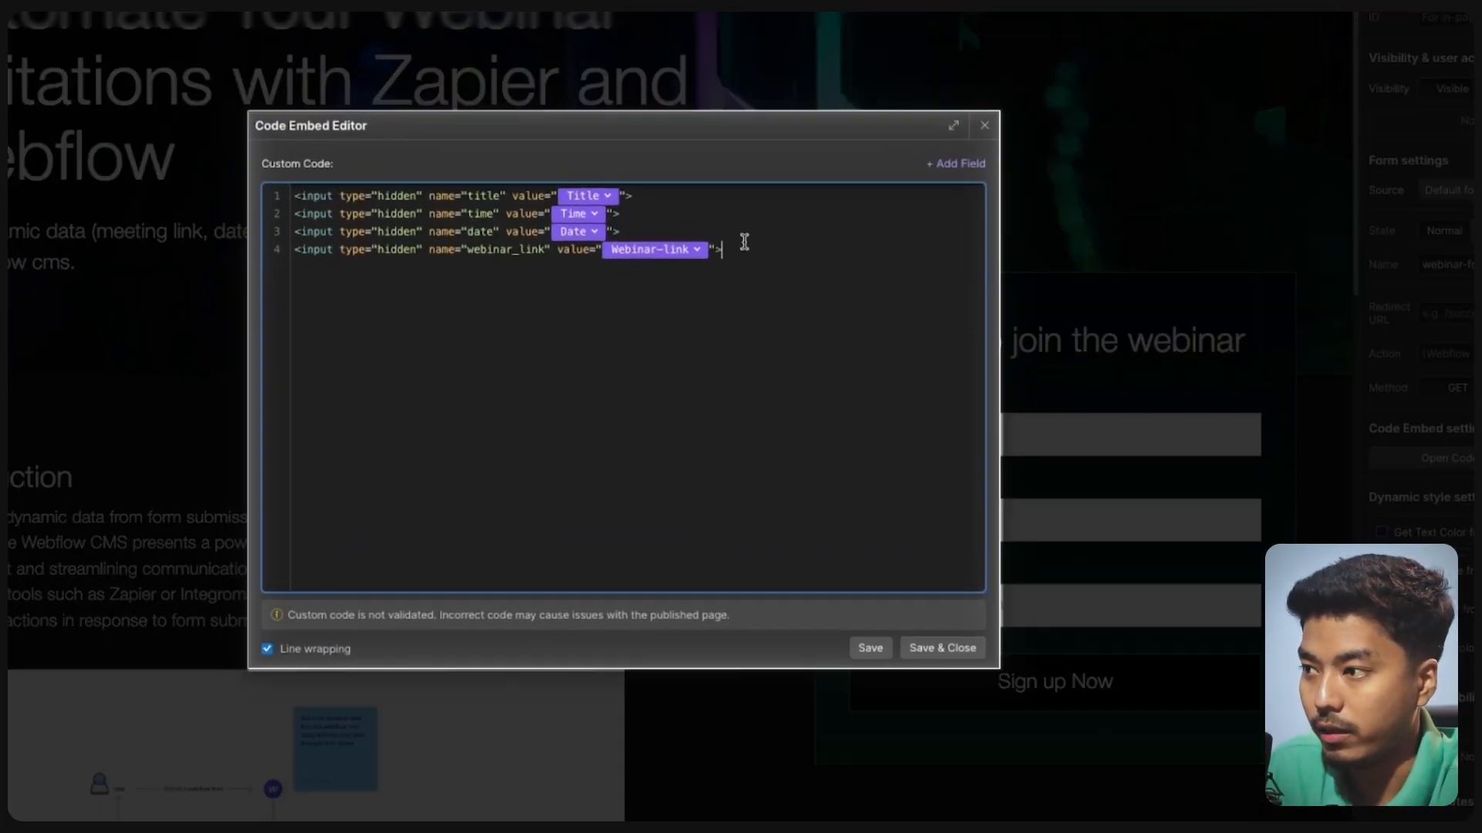
# - Duplicate the webinar_link hidden input onto line 5 and clear its Webinar-link value
pyautogui.click(286, 250)
pyautogui.hotkey('ctrl', 'c')
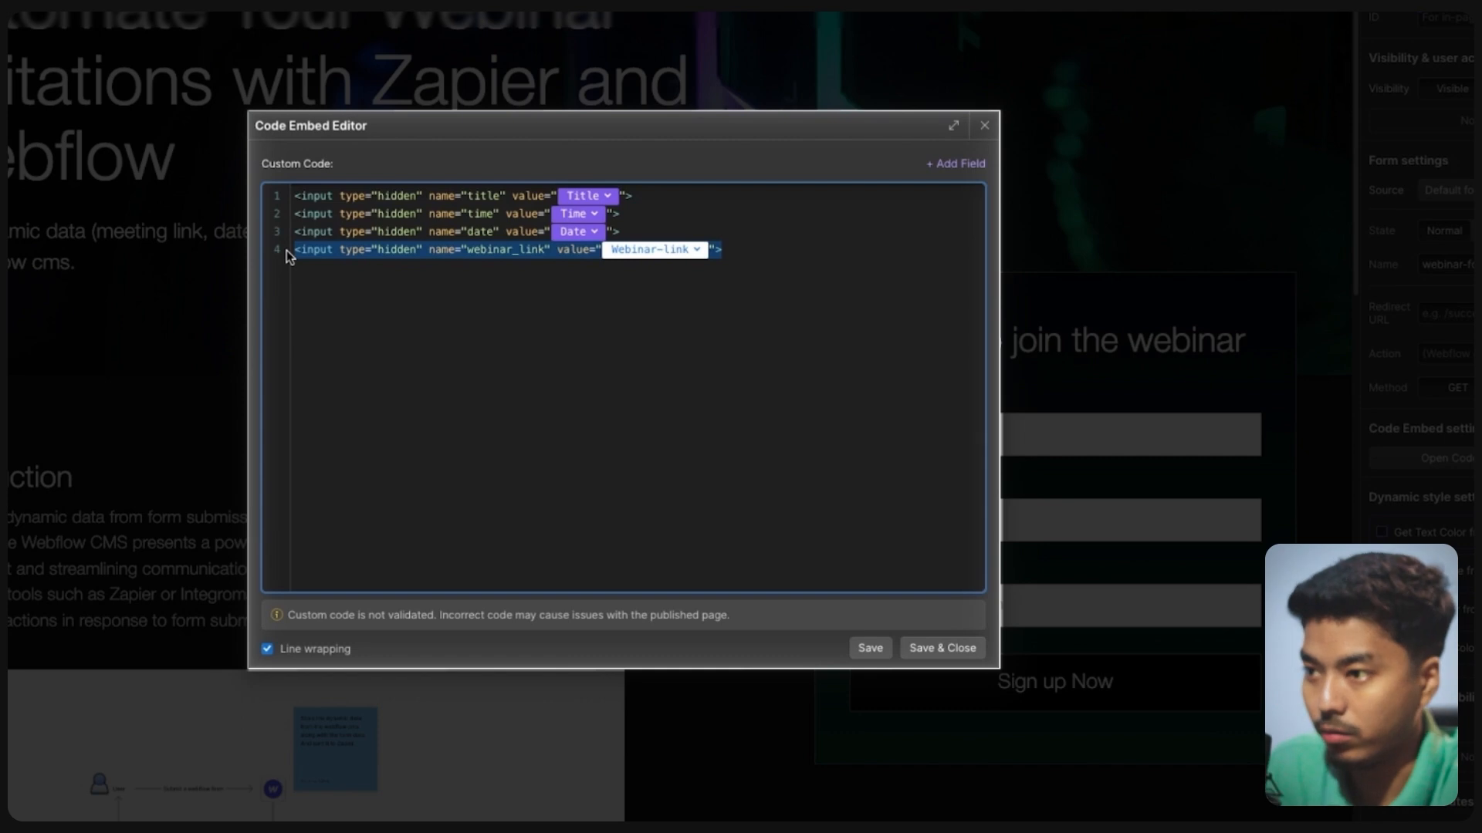
pyautogui.click(767, 247)
pyautogui.press('Return')
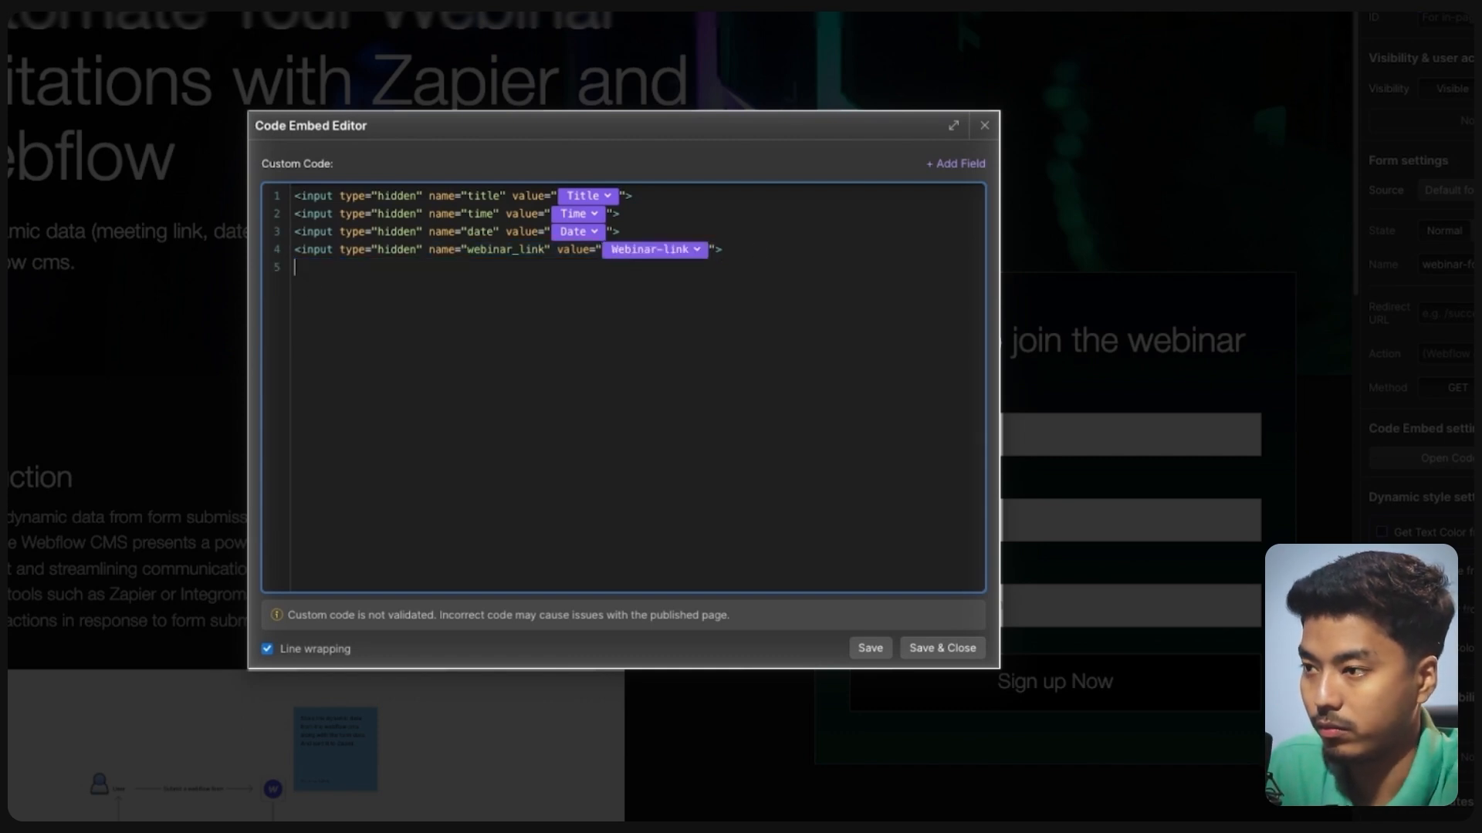
pyautogui.hotkey('ctrl', 'v')
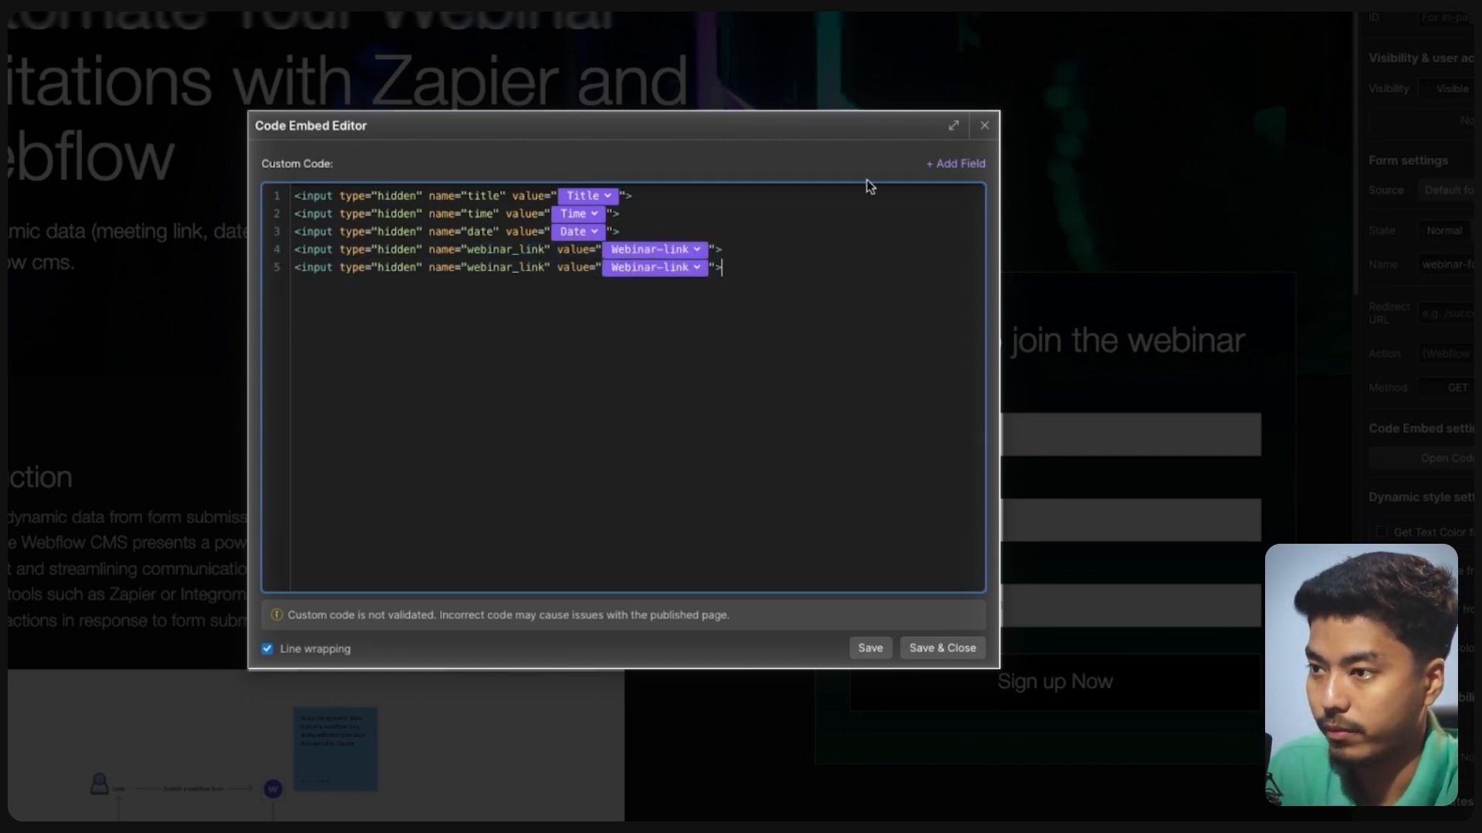
pyautogui.click(702, 266)
pyautogui.click(724, 270)
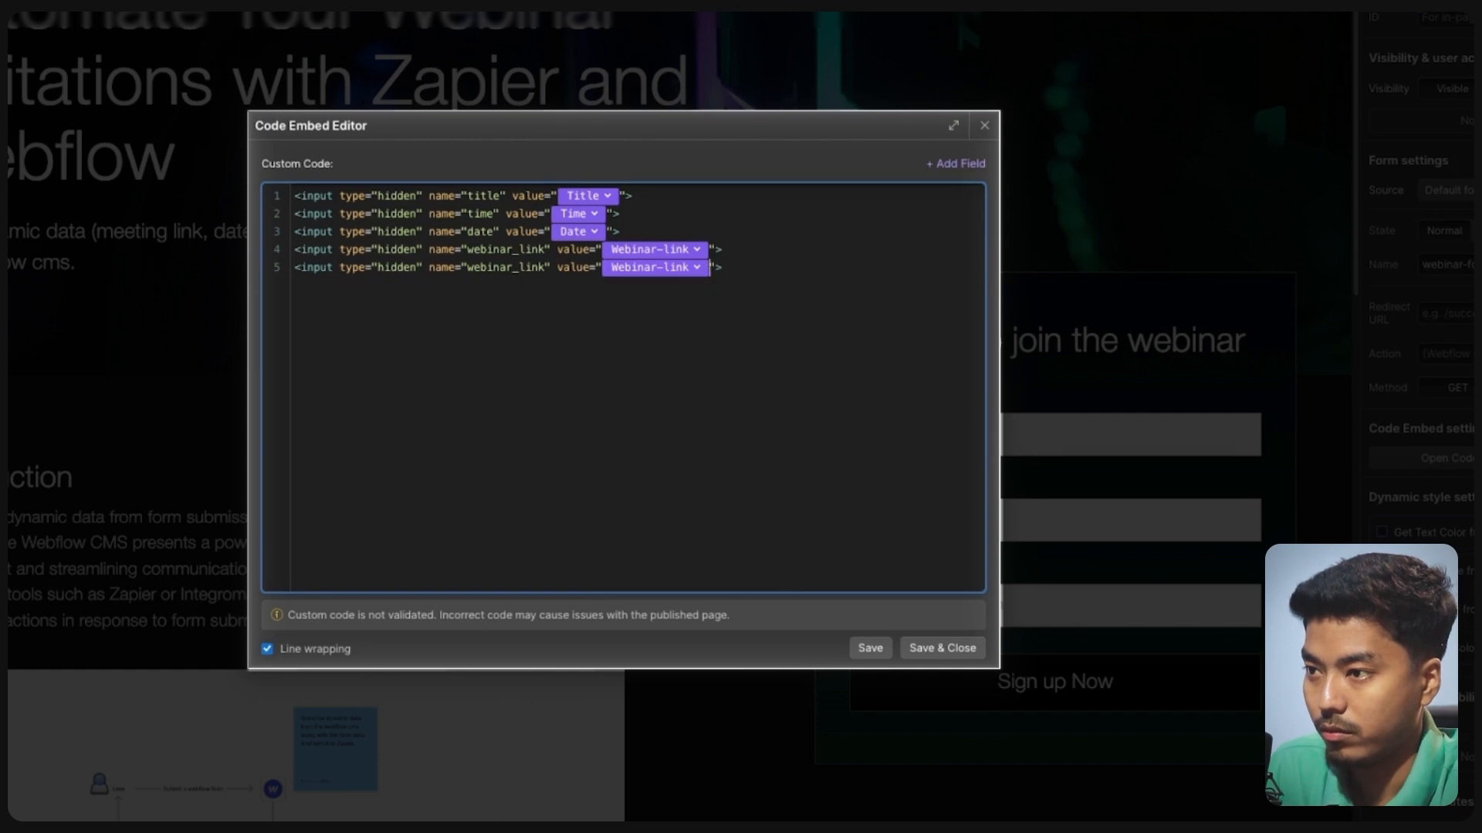
pyautogui.press('BackSpace')
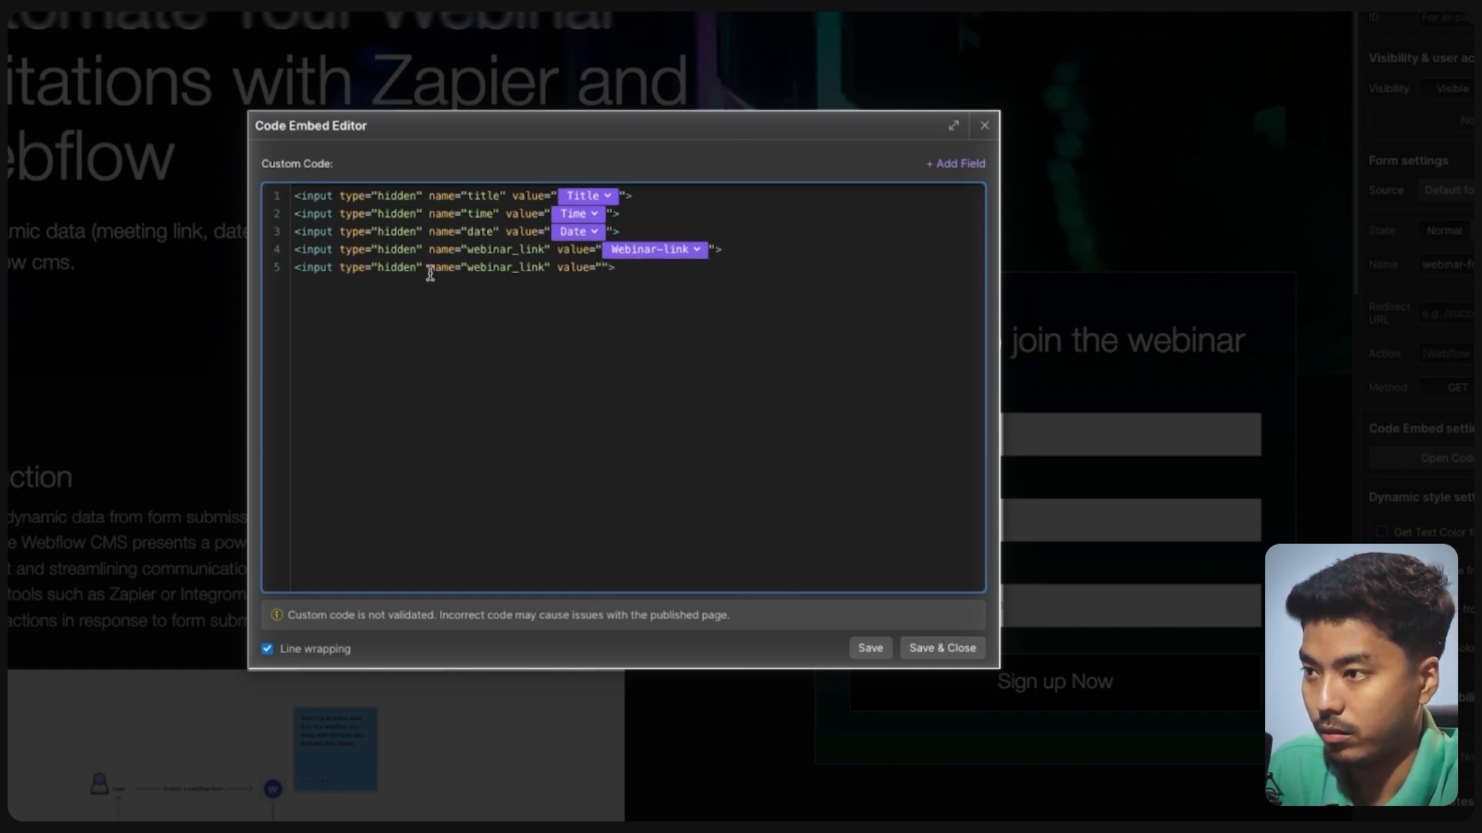
# - Give the new input id="calendarLink" and rename its name to Calendar-invite
pyautogui.hotkey('alt', 'Left')
pyautogui.hotkey('alt', 'Left')
pyautogui.hotkey('alt', 'Left')
pyautogui.hotkey('alt', 'Left')
pyautogui.hotkey('alt', 'Left')
pyautogui.hotkey('alt', 'Left')
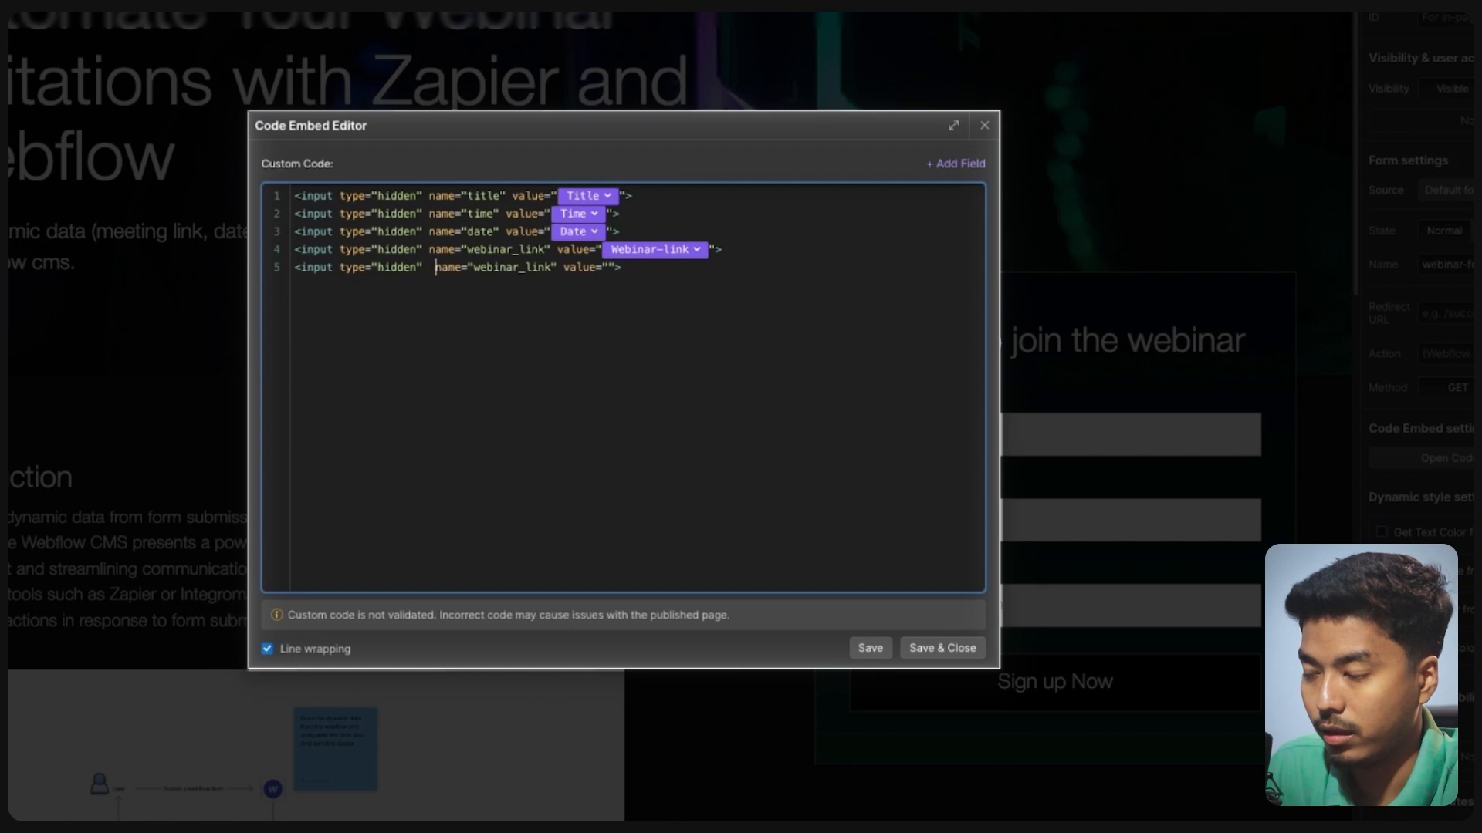
pyautogui.write('id')
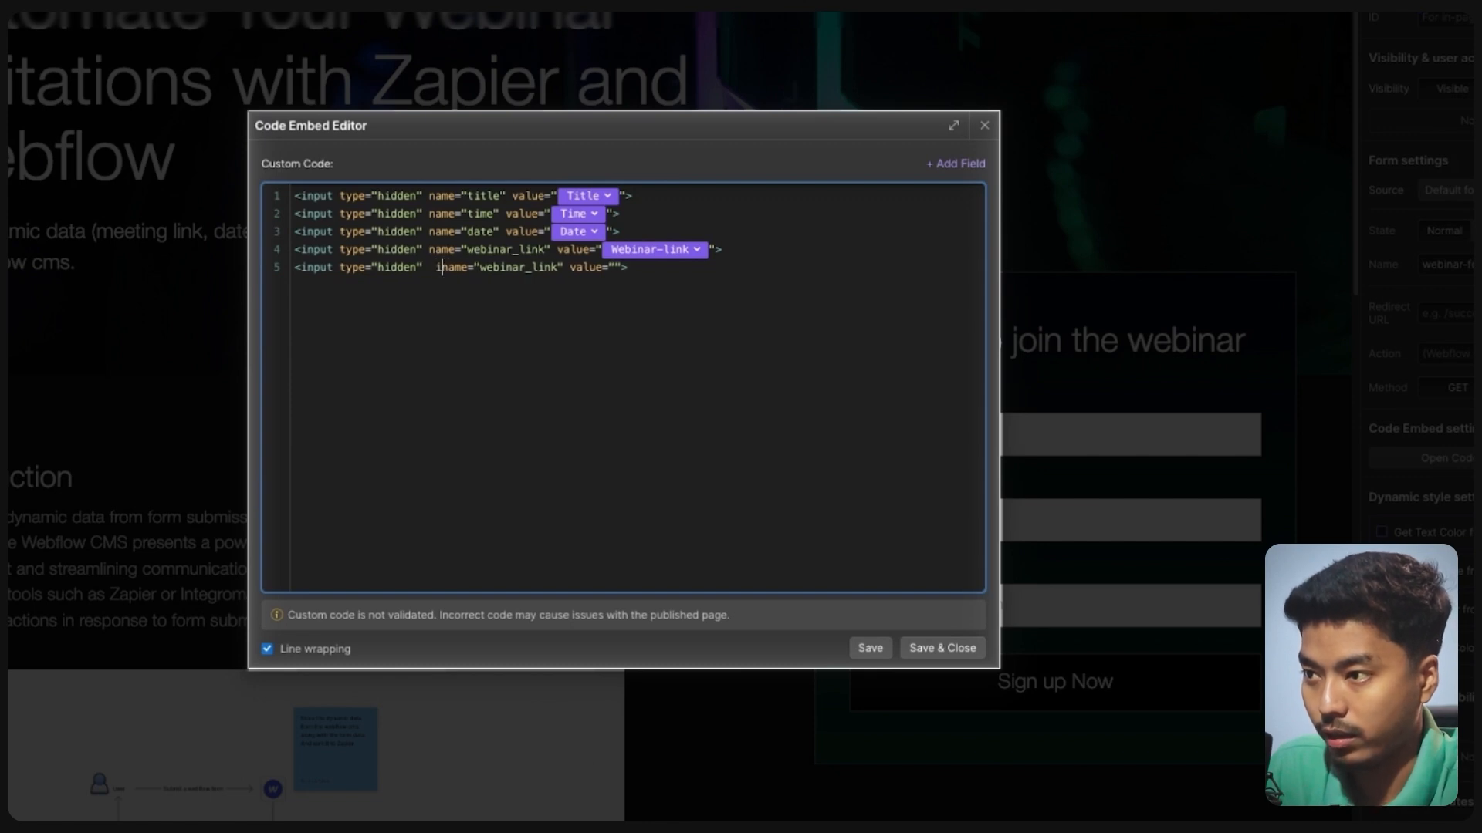
pyautogui.write('=""')
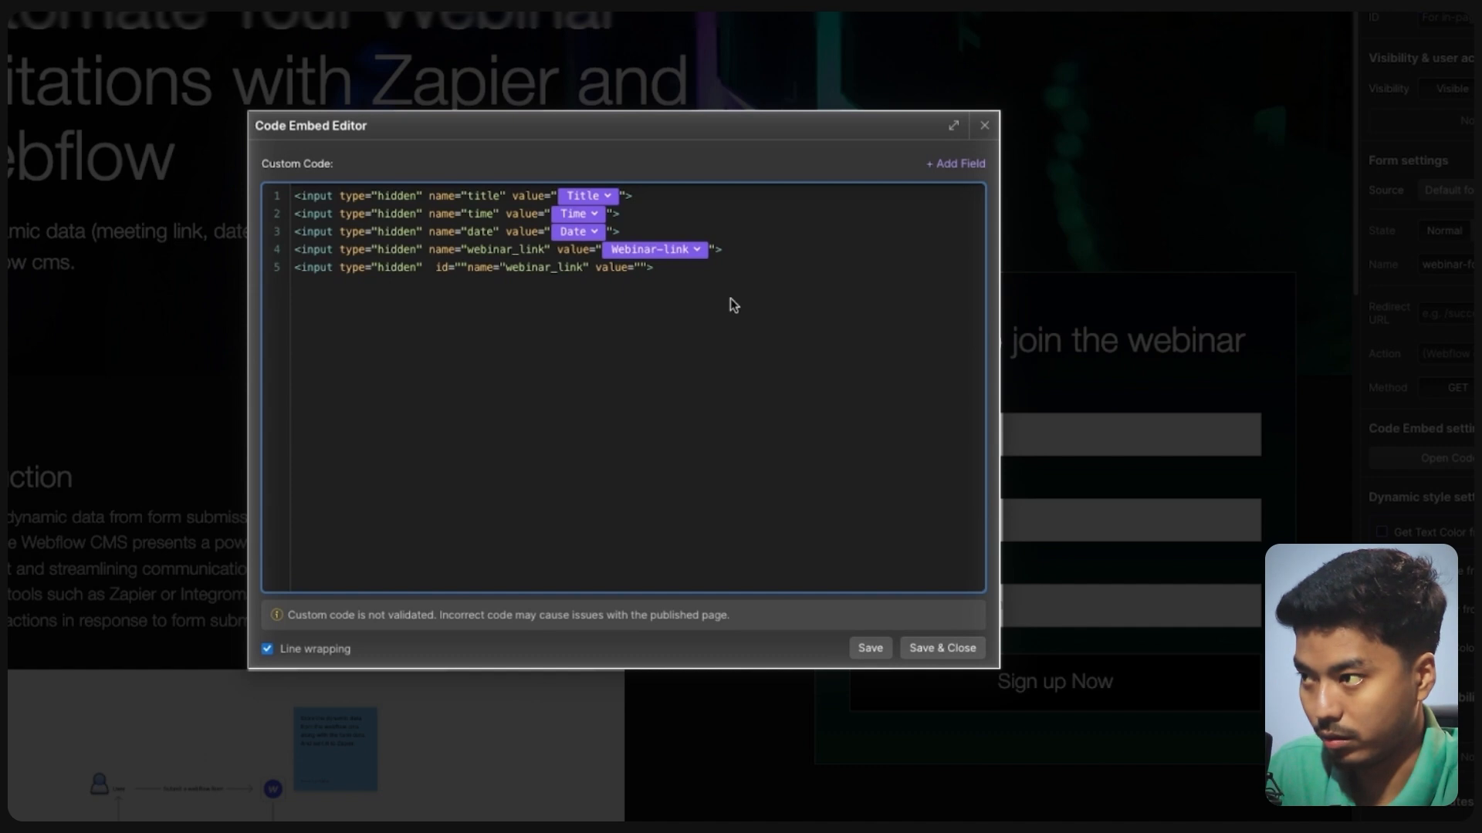
pyautogui.write('calendarLink')
pyautogui.press('Right')
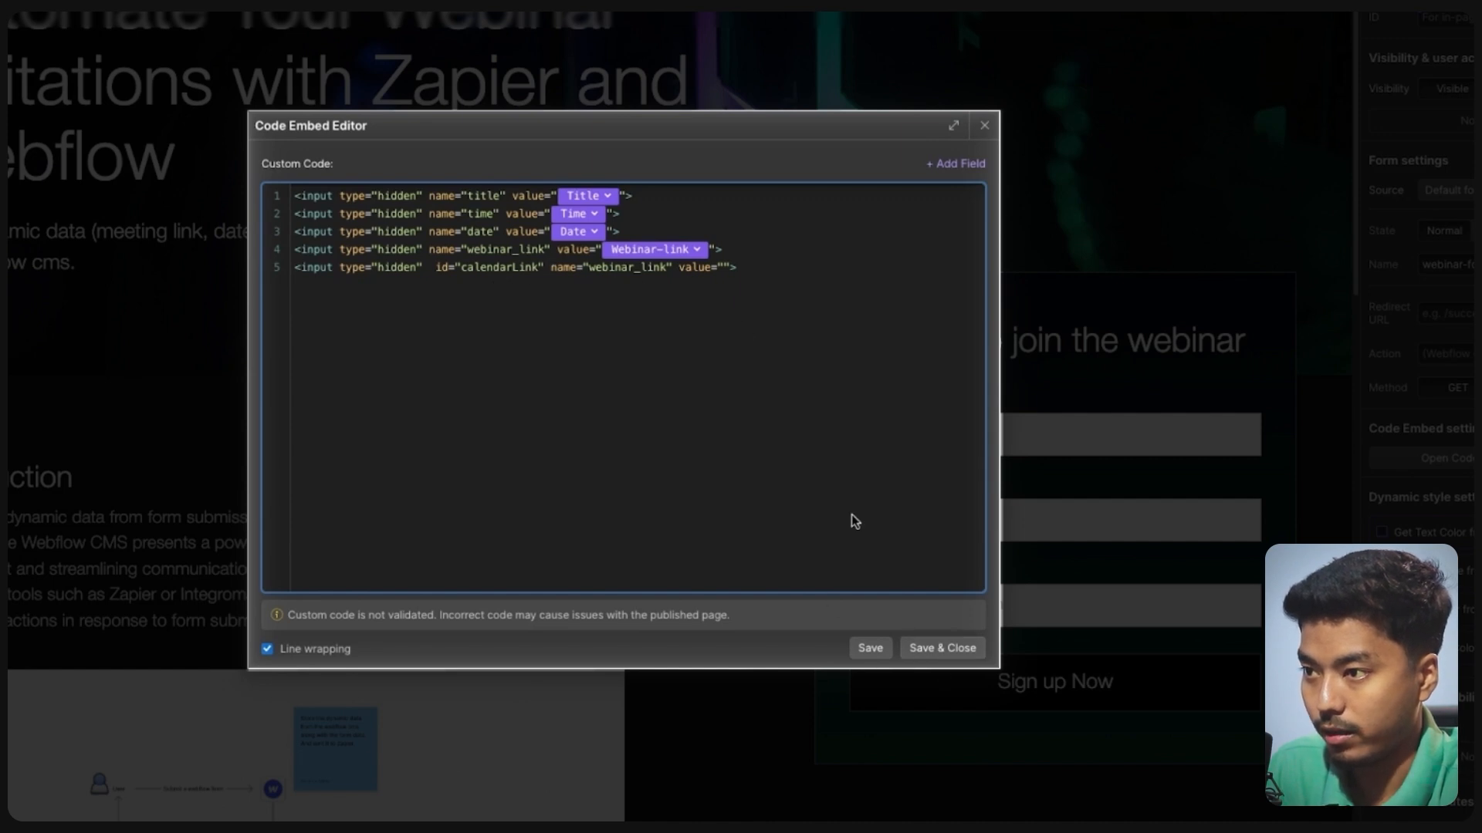
pyautogui.doubleClick(616, 270)
pyautogui.write('Calen')
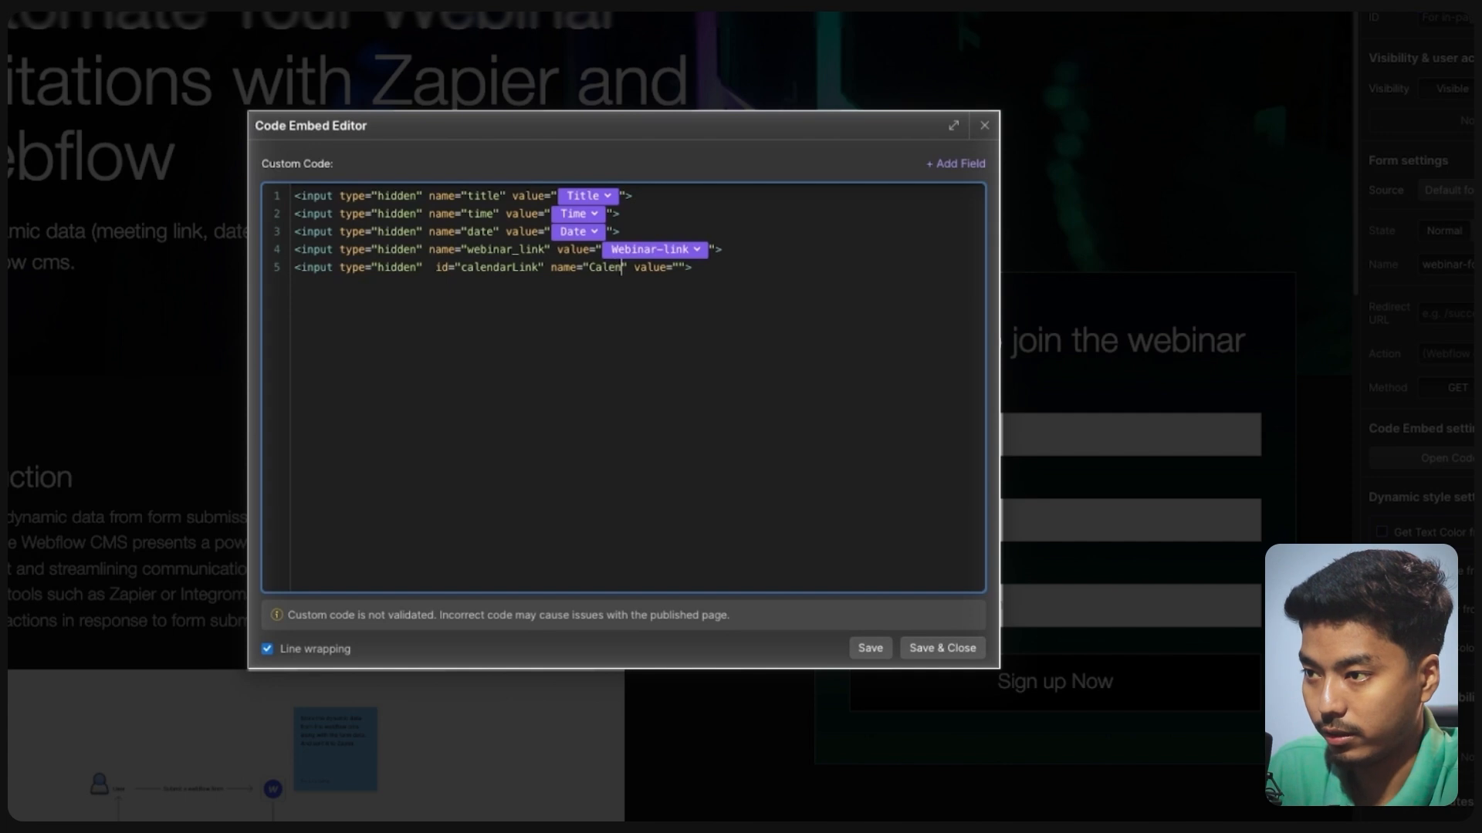
pyautogui.write('dar')
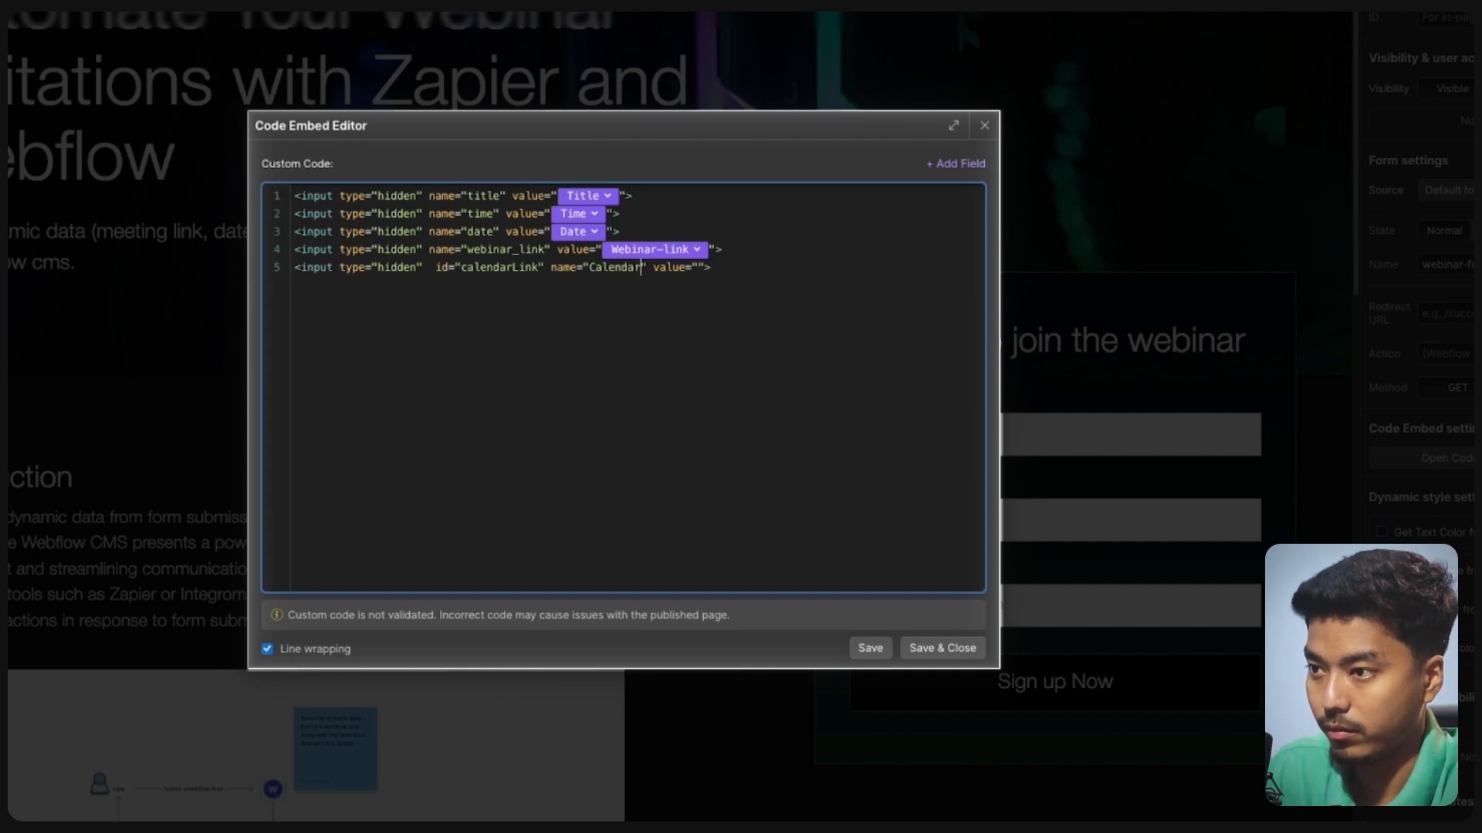
pyautogui.write('-invite')
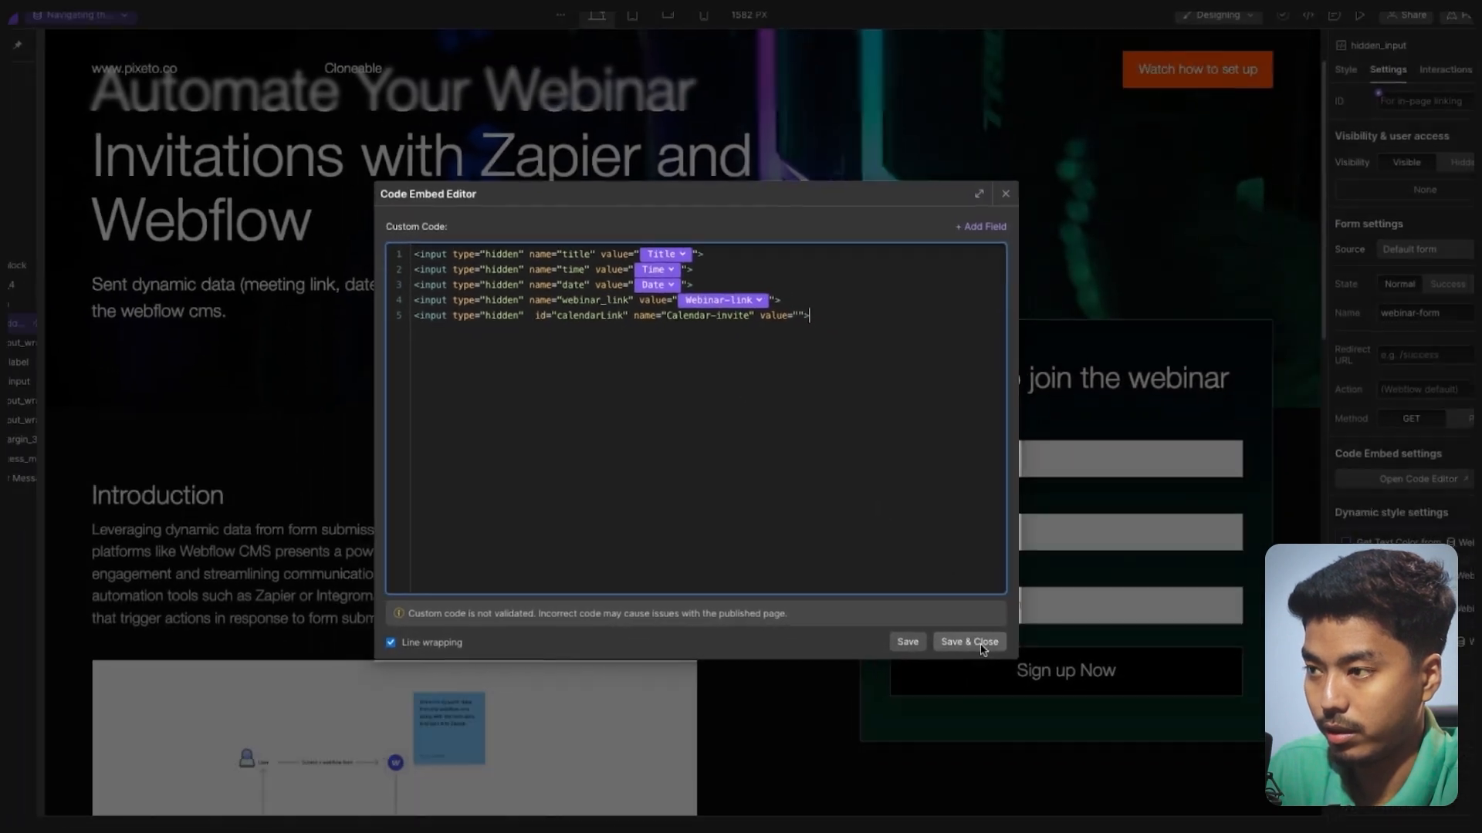
# - Save the embed code and publish the site to the staging domain
pyautogui.click(982, 644)
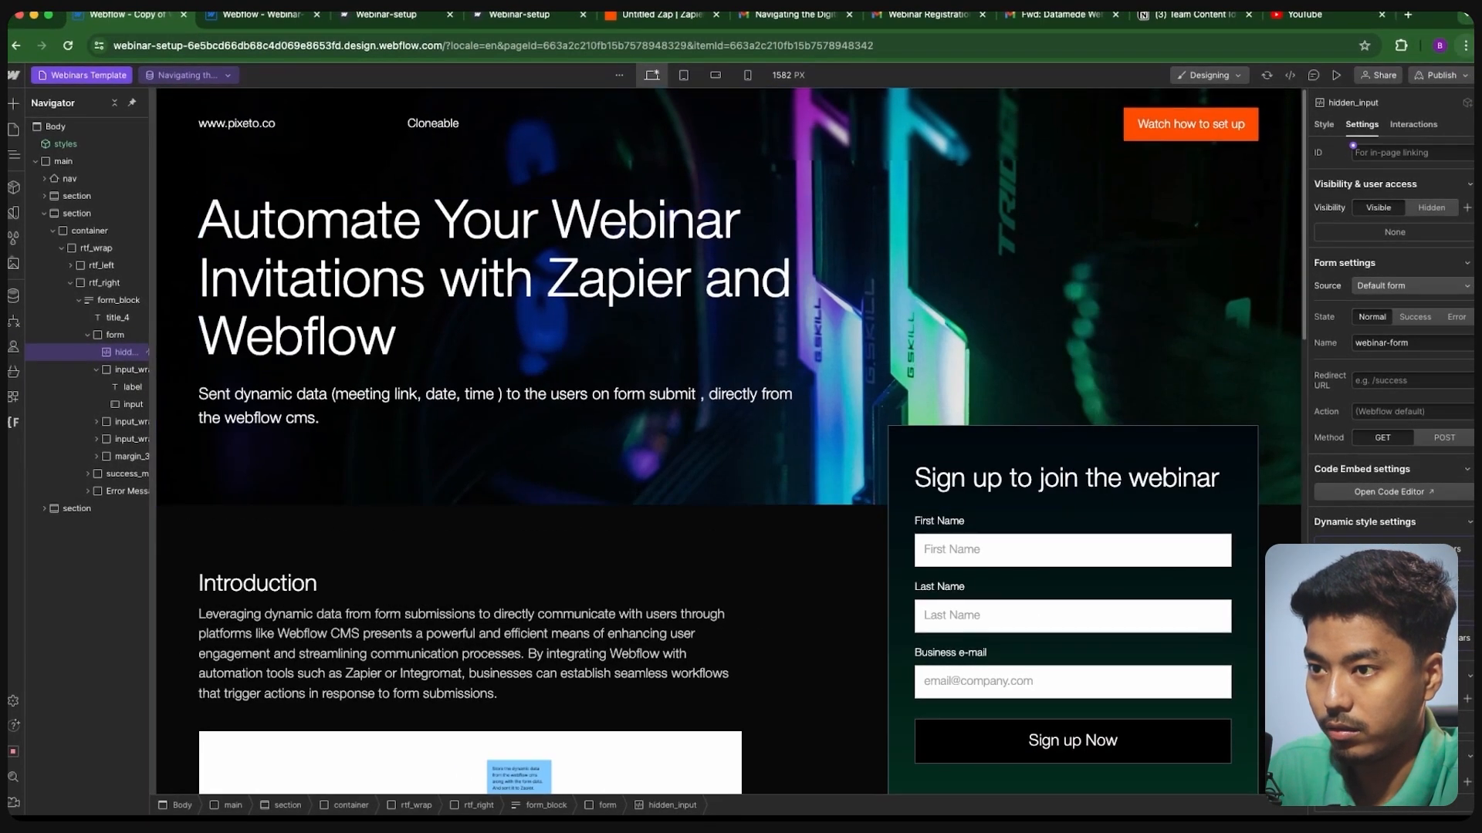
pyautogui.click(1440, 75)
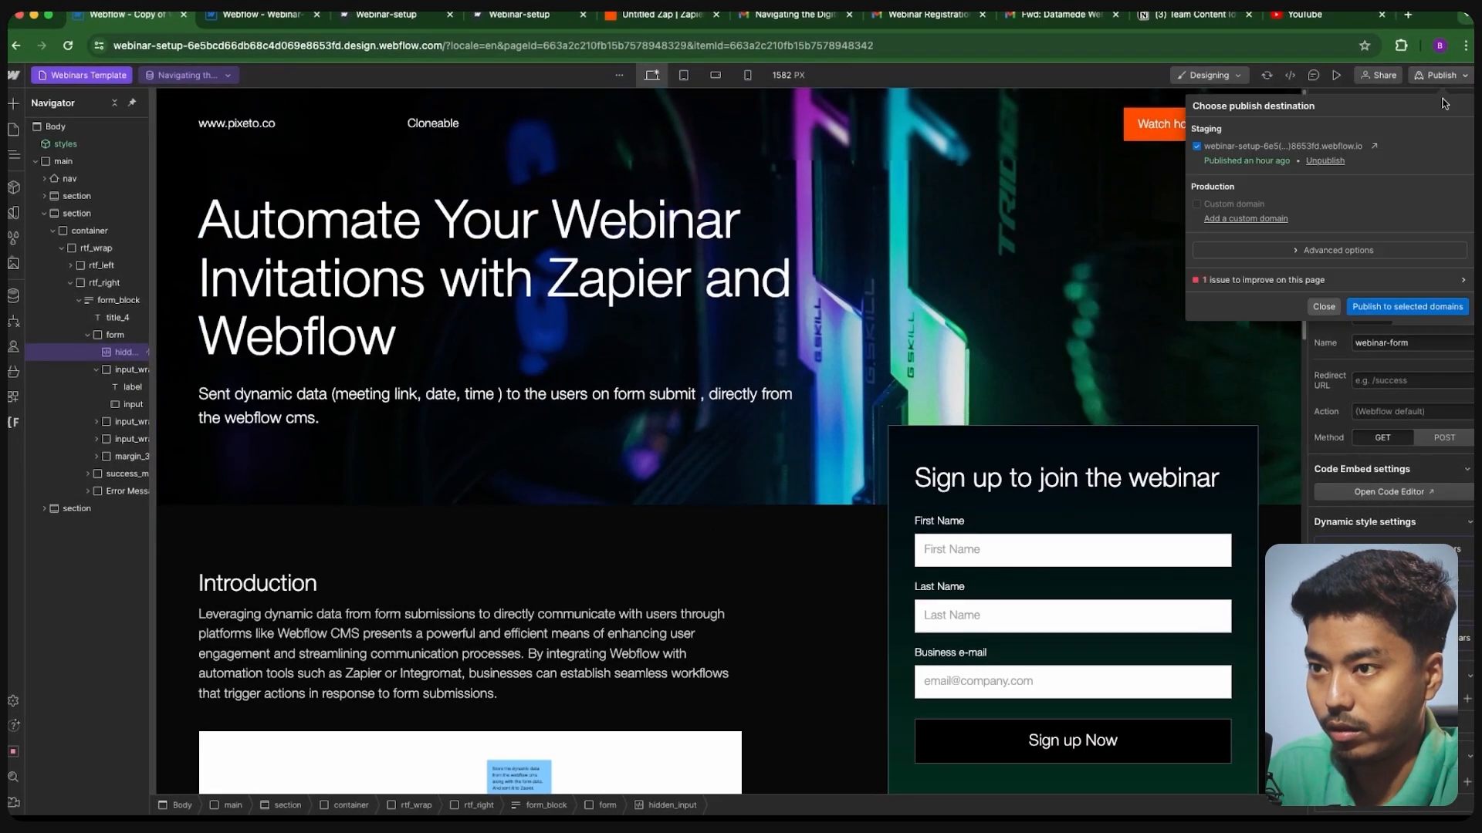
pyautogui.click(1392, 302)
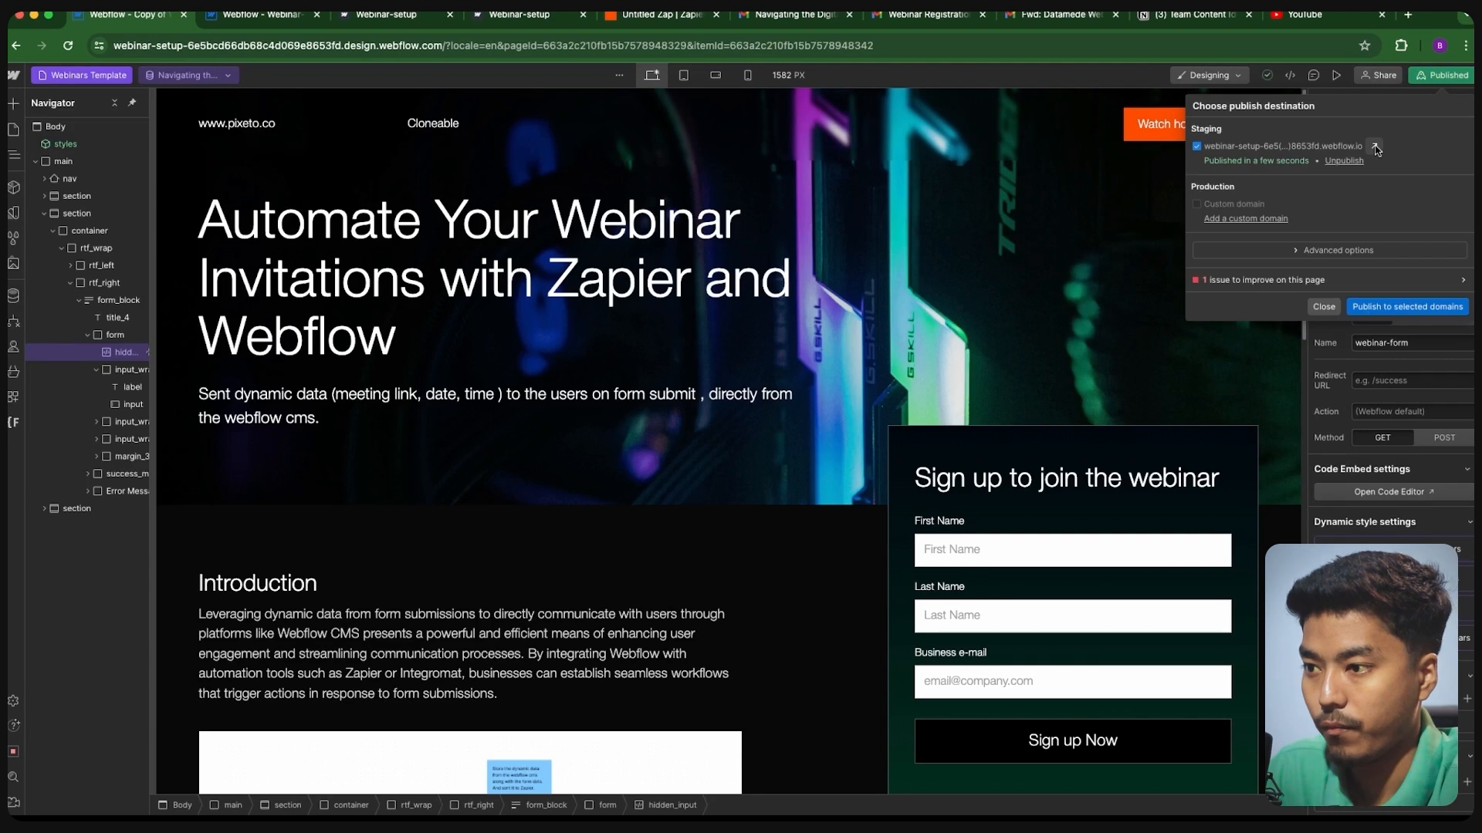
pyautogui.click(1377, 146)
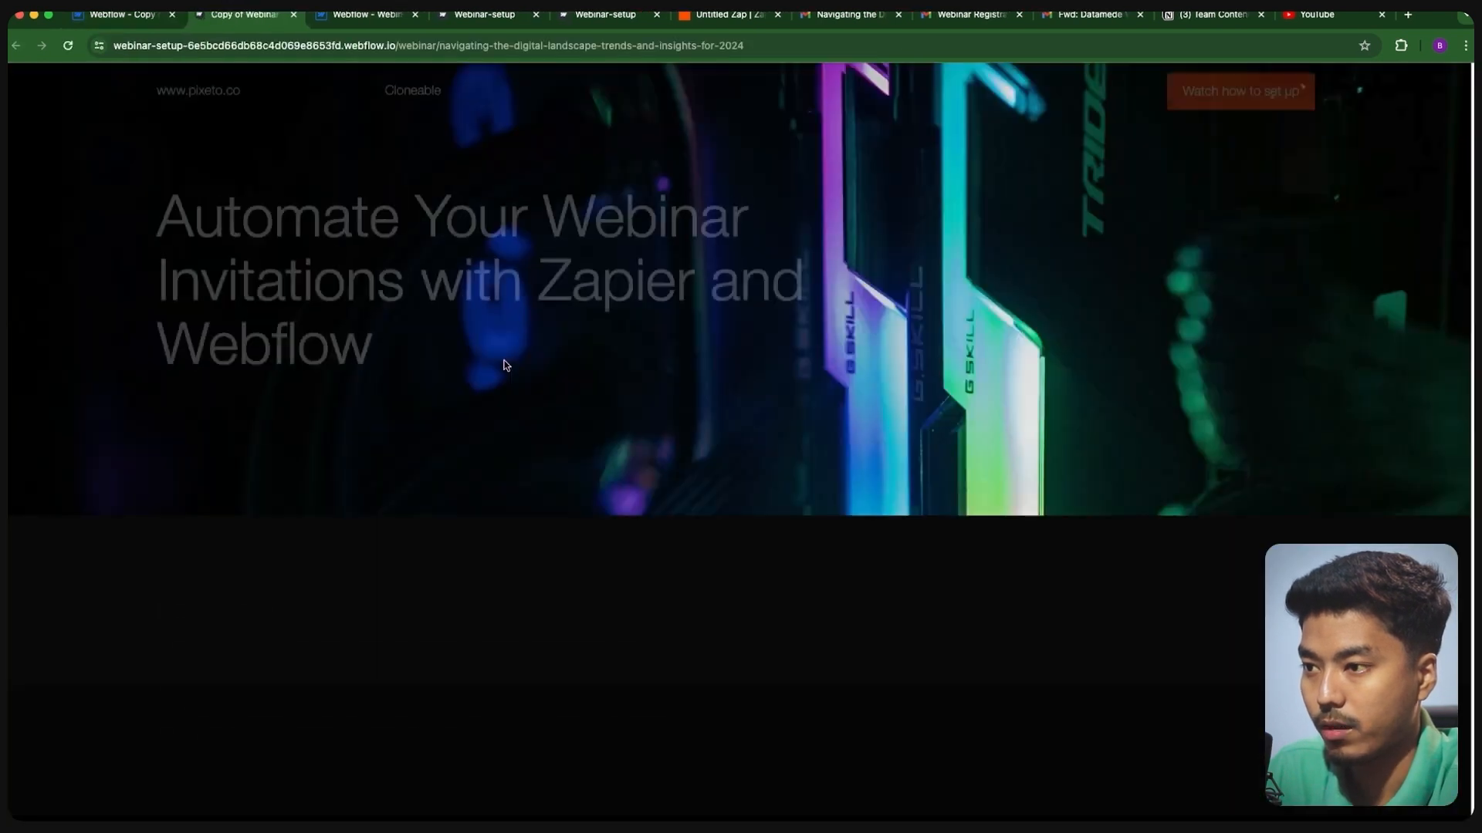
# - Fill in First Name, Last Name and Business e-mail on the live page and sign up
pyautogui.scroll(-1, 719, 409)
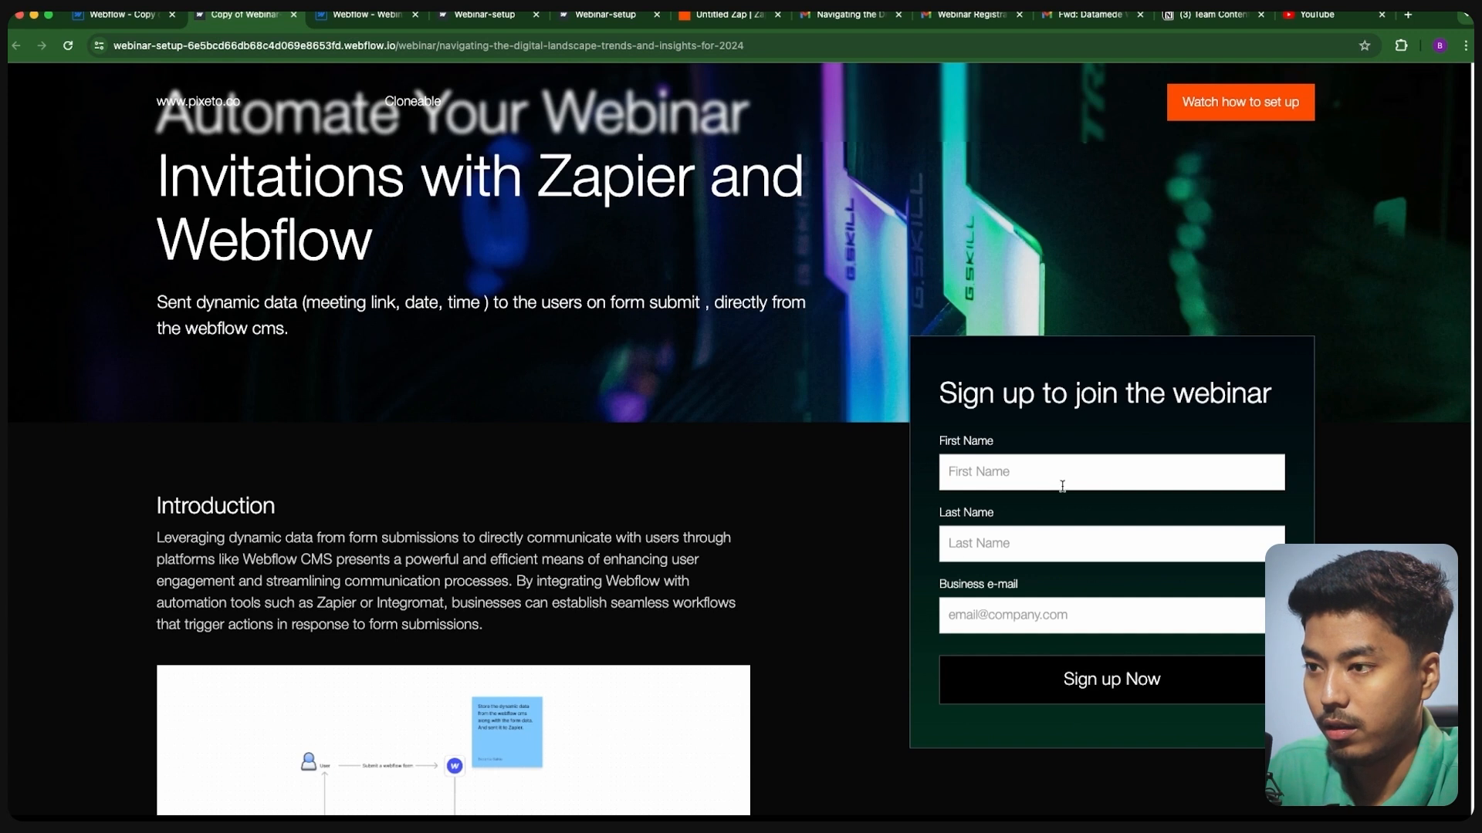
pyautogui.scroll(-1, 856, 495)
pyautogui.click(976, 404)
pyautogui.click(1047, 455)
pyautogui.click(1012, 485)
pyautogui.click(1037, 523)
pyautogui.click(1037, 541)
pyautogui.click(1048, 590)
pyautogui.click(1005, 399)
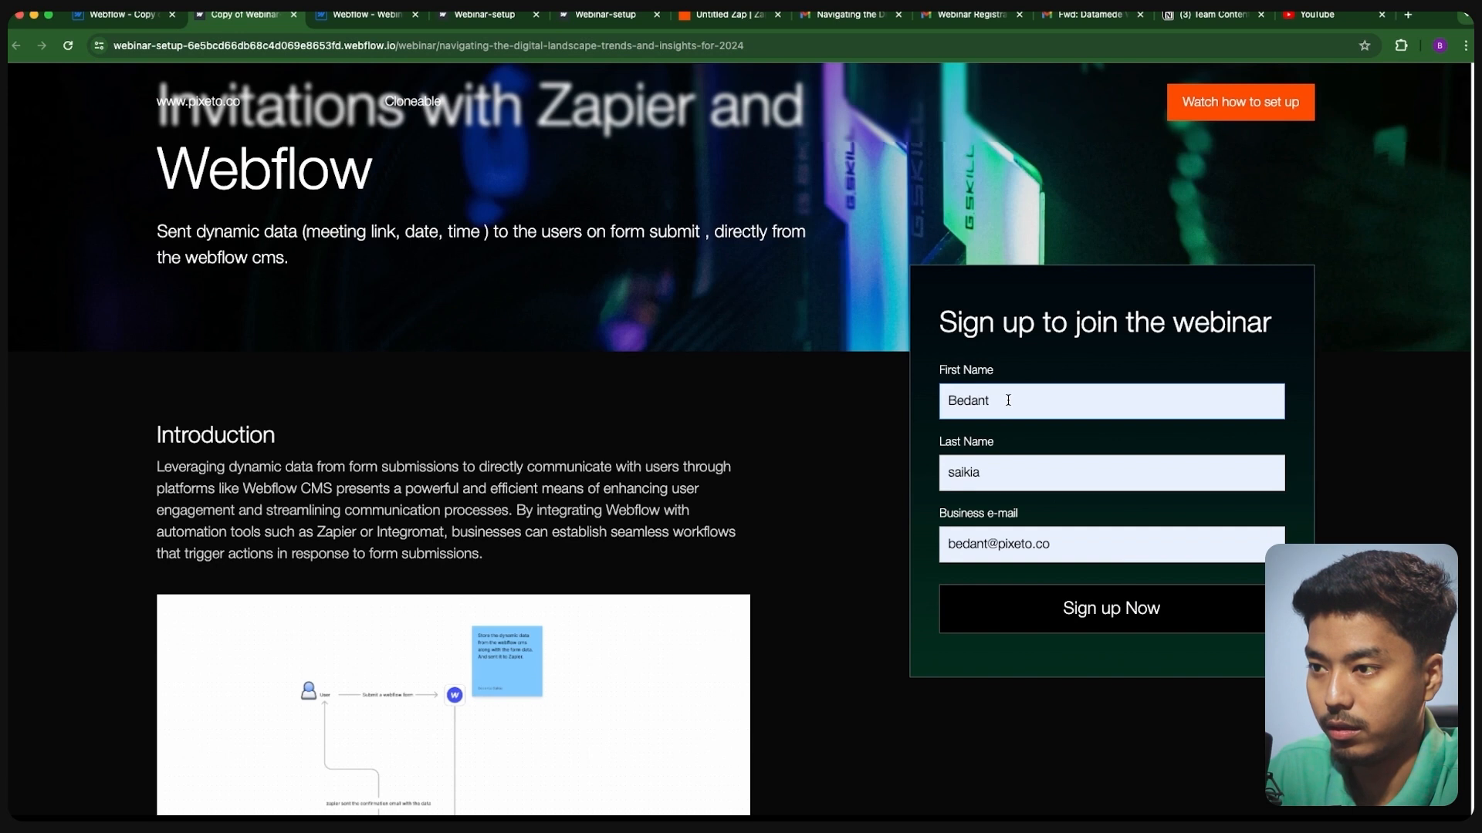
pyautogui.write('-test-2')
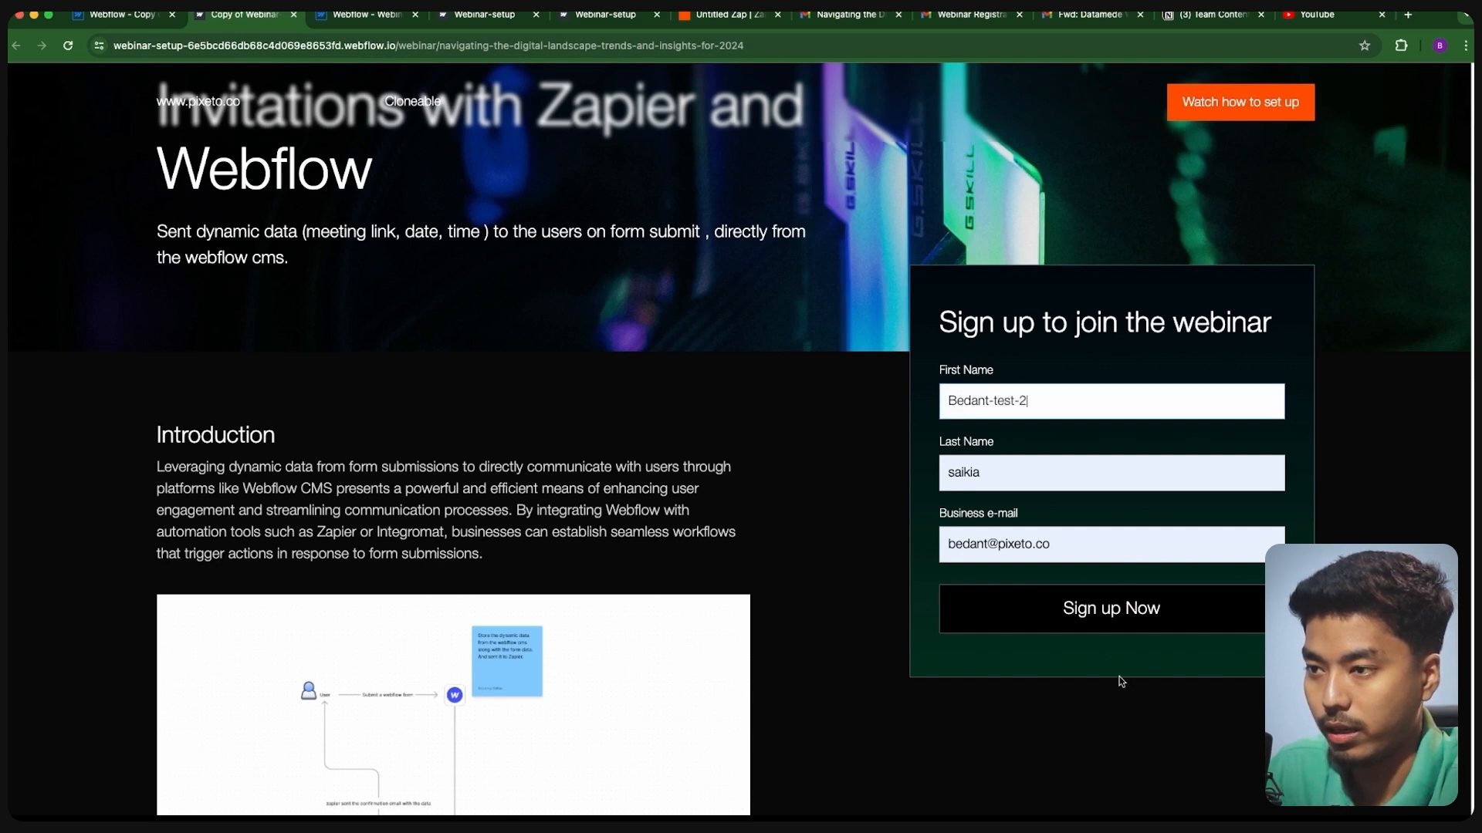
pyautogui.click(1123, 612)
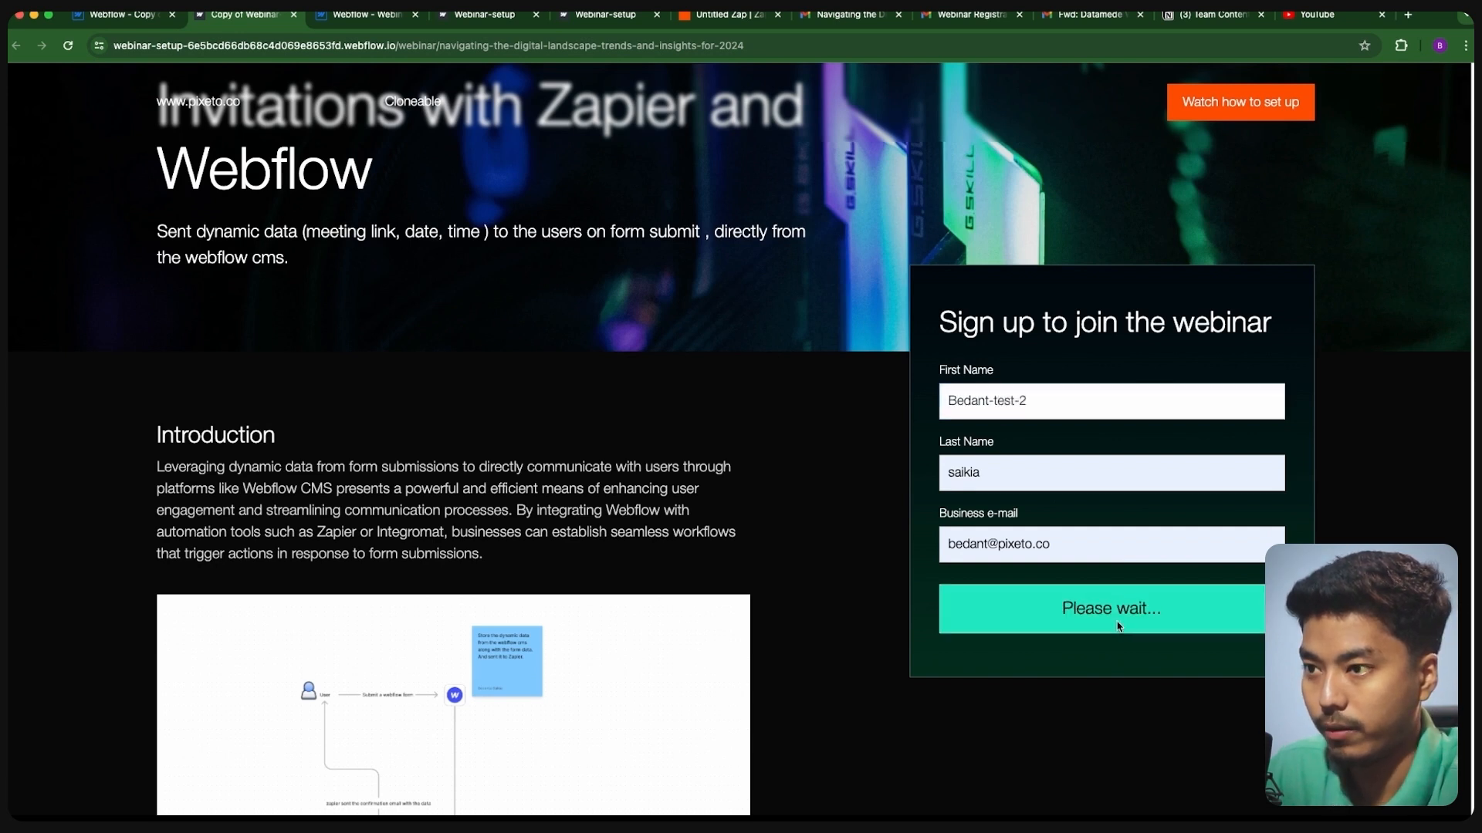
pyautogui.scroll(1, 850, 516)
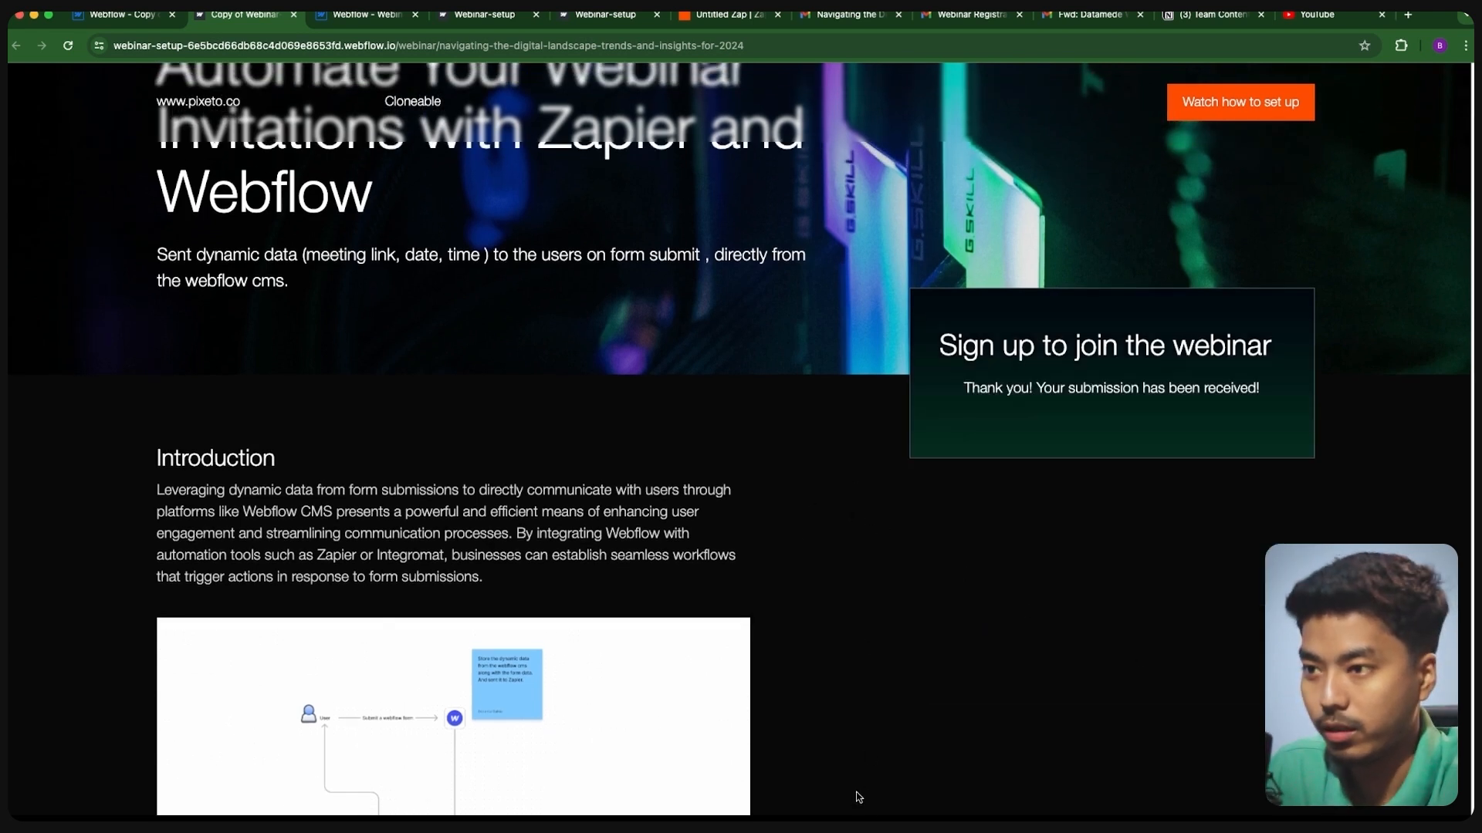
# - Open the Google Calendar link logged in the DevTools console, then close DevTools
pyautogui.press('super+alt+i')
pyautogui.click(1138, 74)
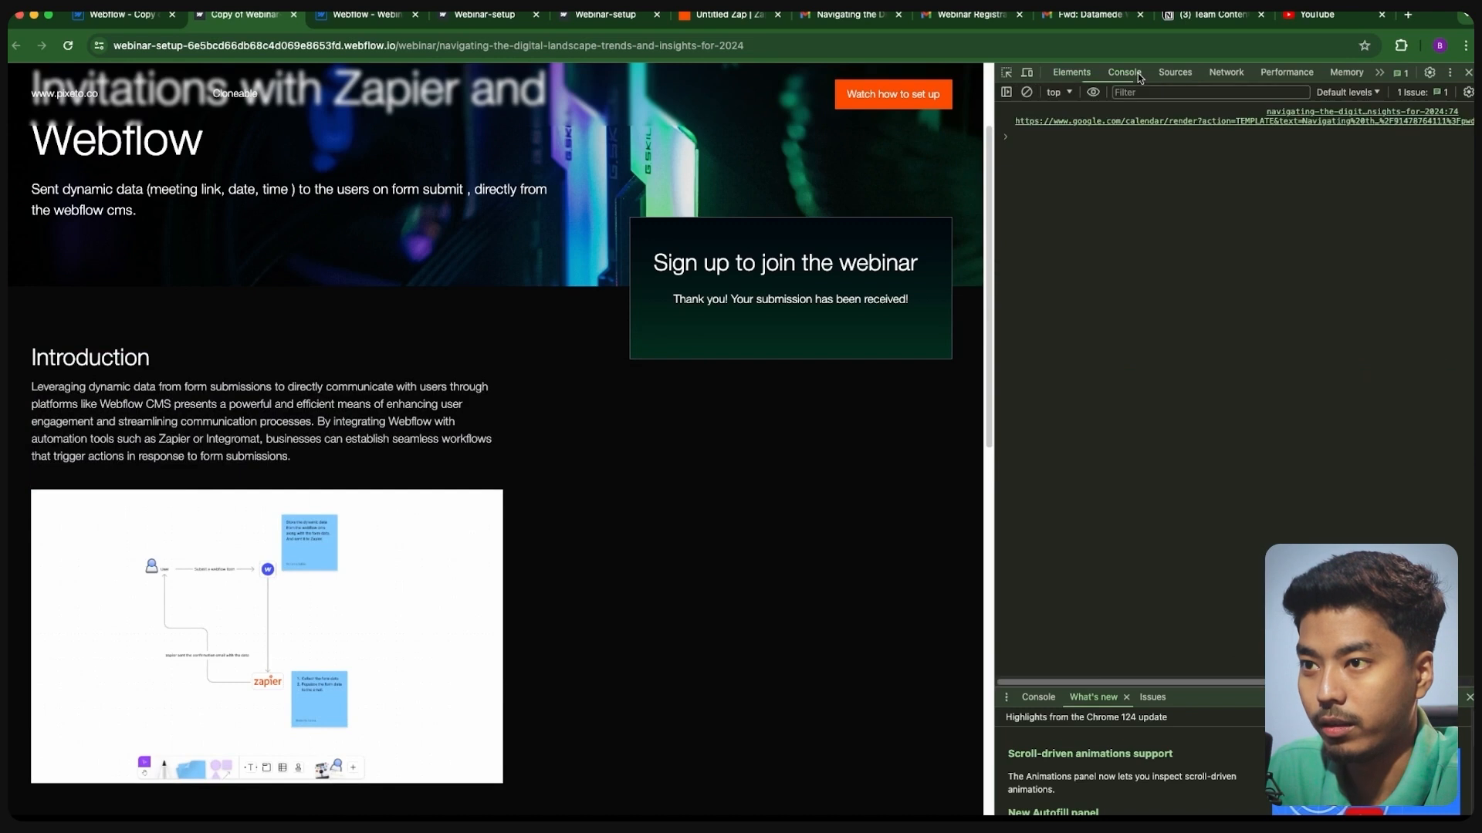
pyautogui.click(1204, 122)
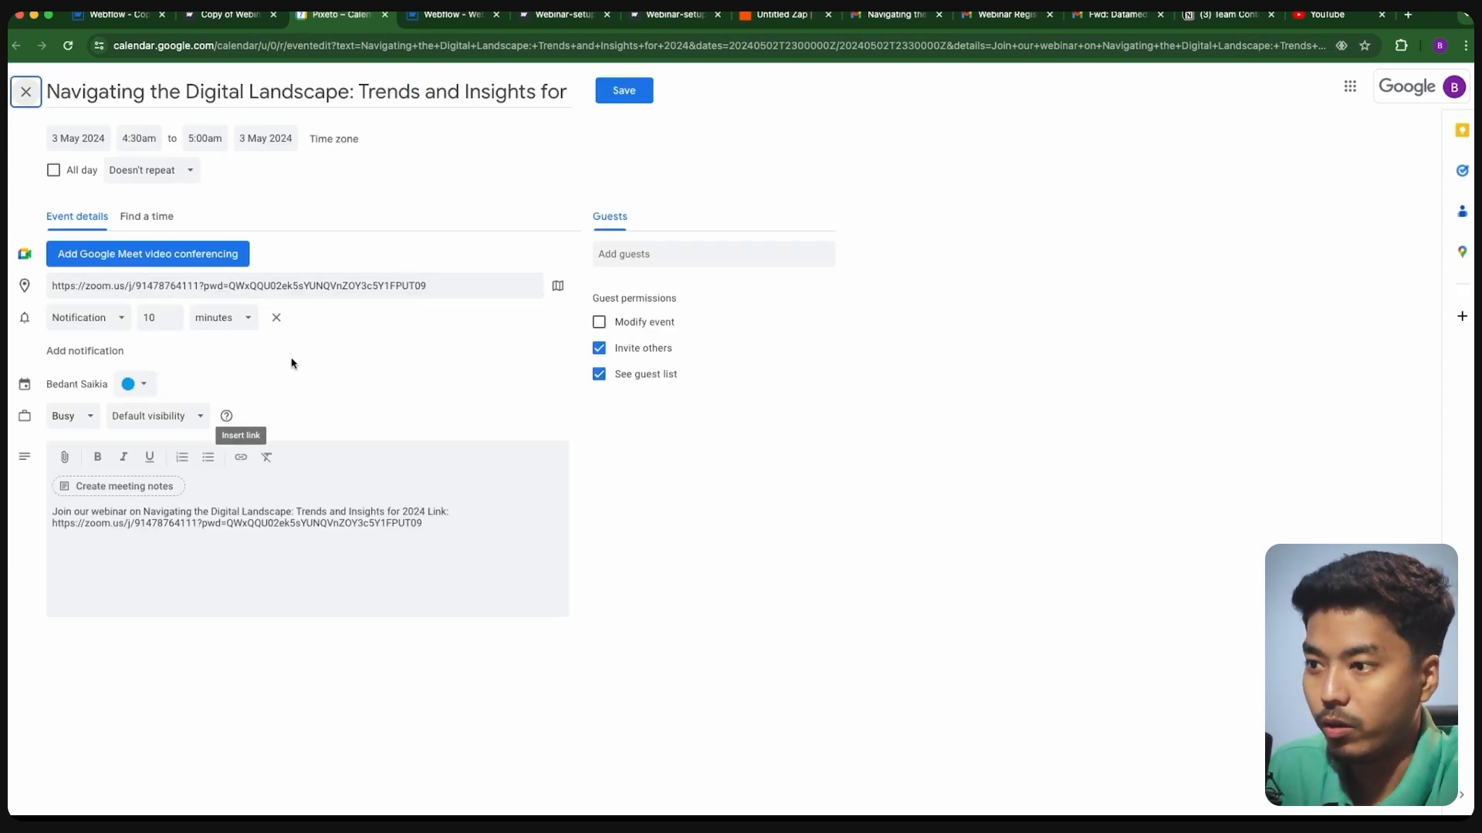
pyautogui.click(242, 17)
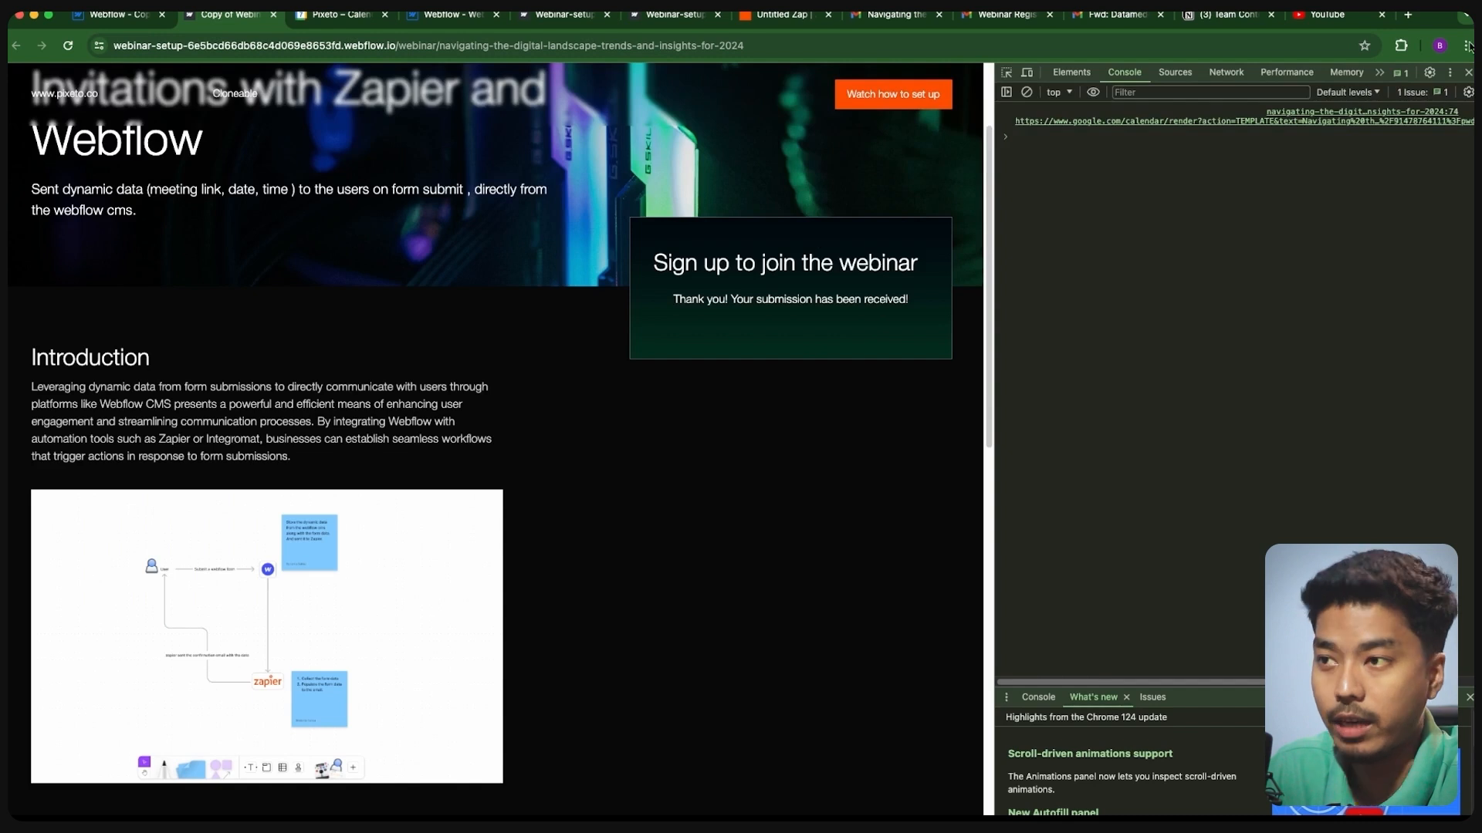
pyautogui.click(1468, 72)
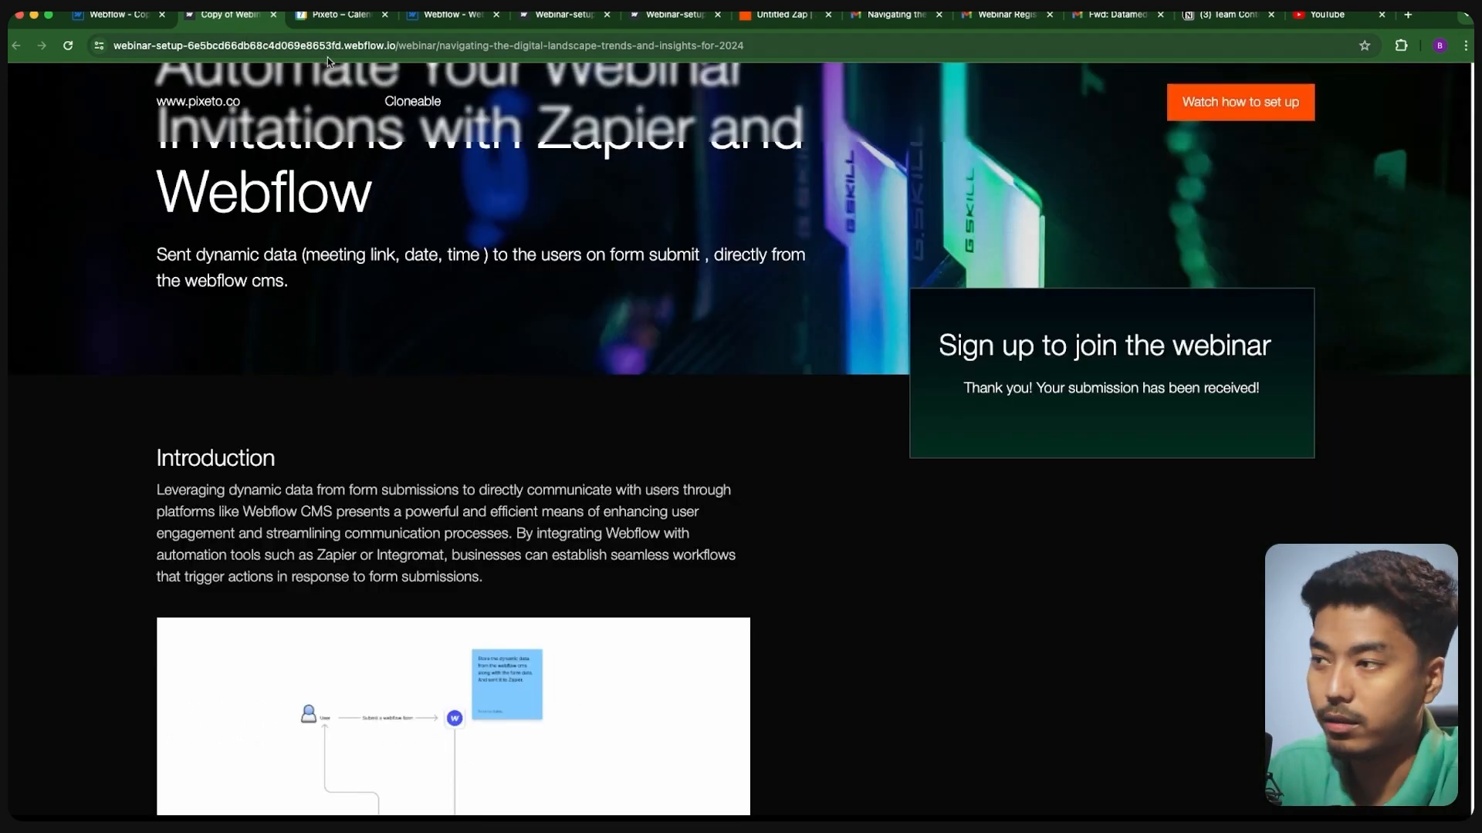
# - Prefix line 27's console.log(generatedLink) with // in the Webinars Template Before </body> code
pyautogui.click(147, 17)
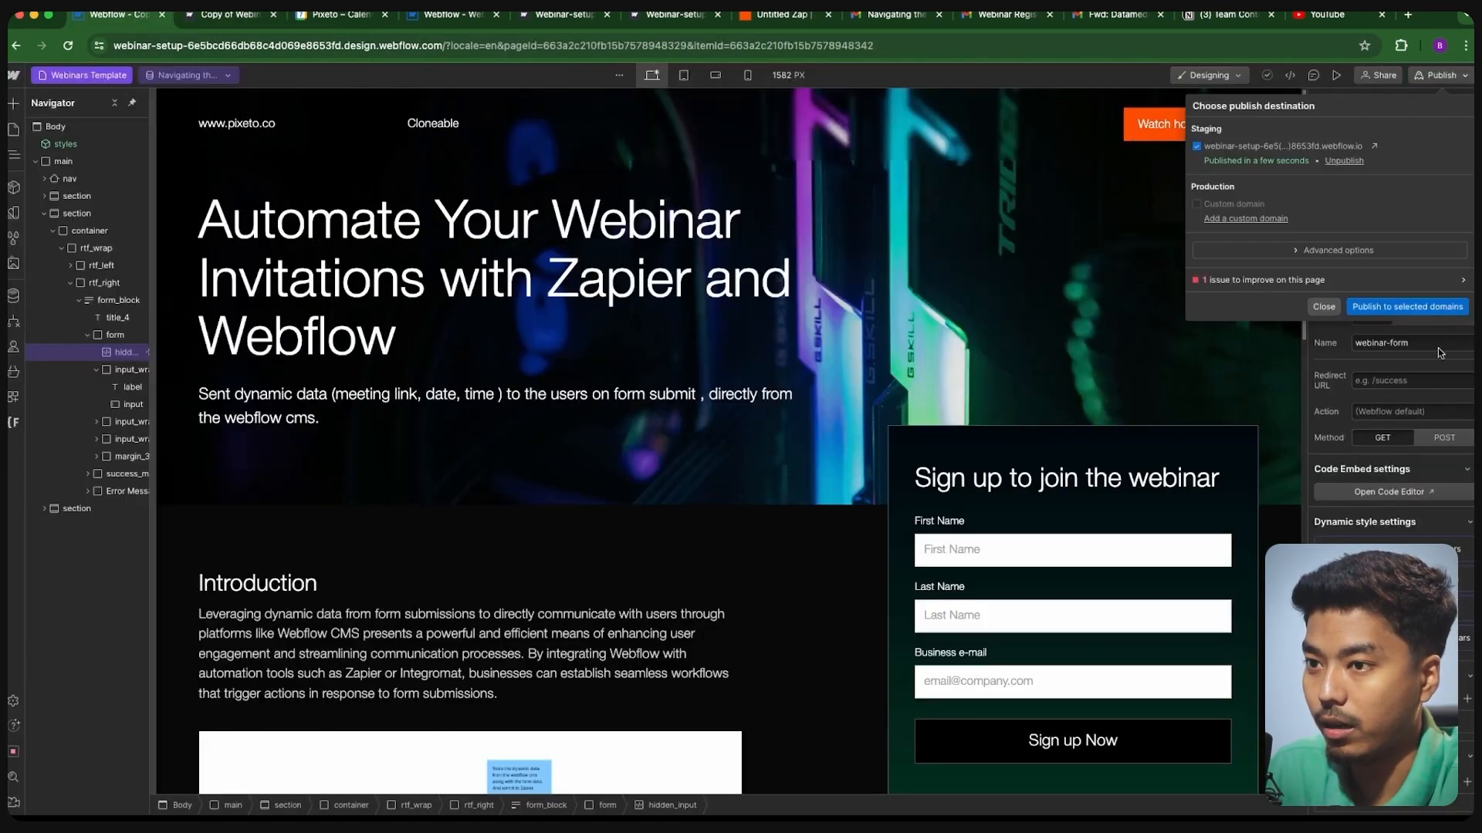
pyautogui.click(1322, 307)
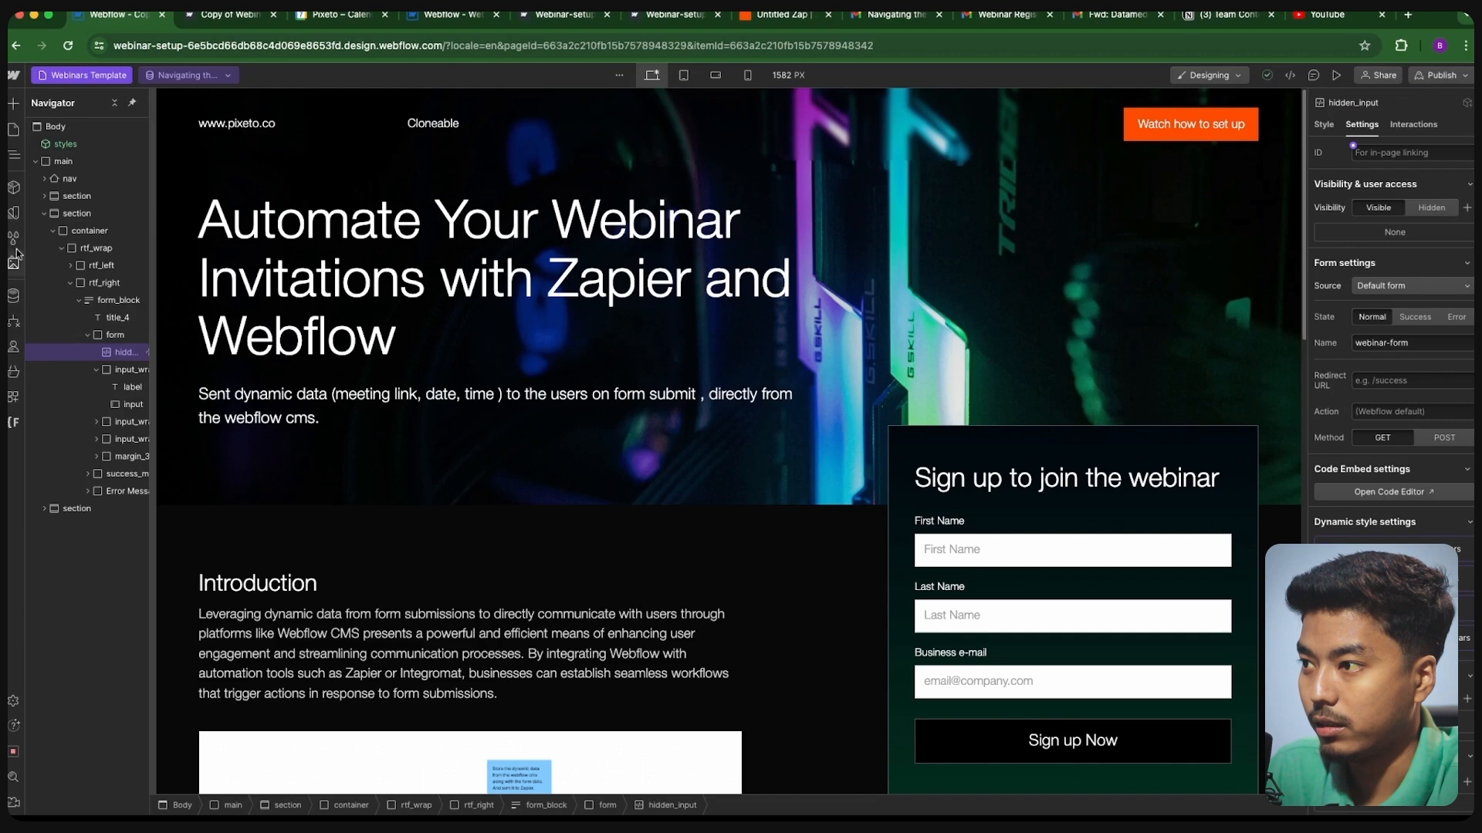
pyautogui.click(13, 129)
pyautogui.click(189, 233)
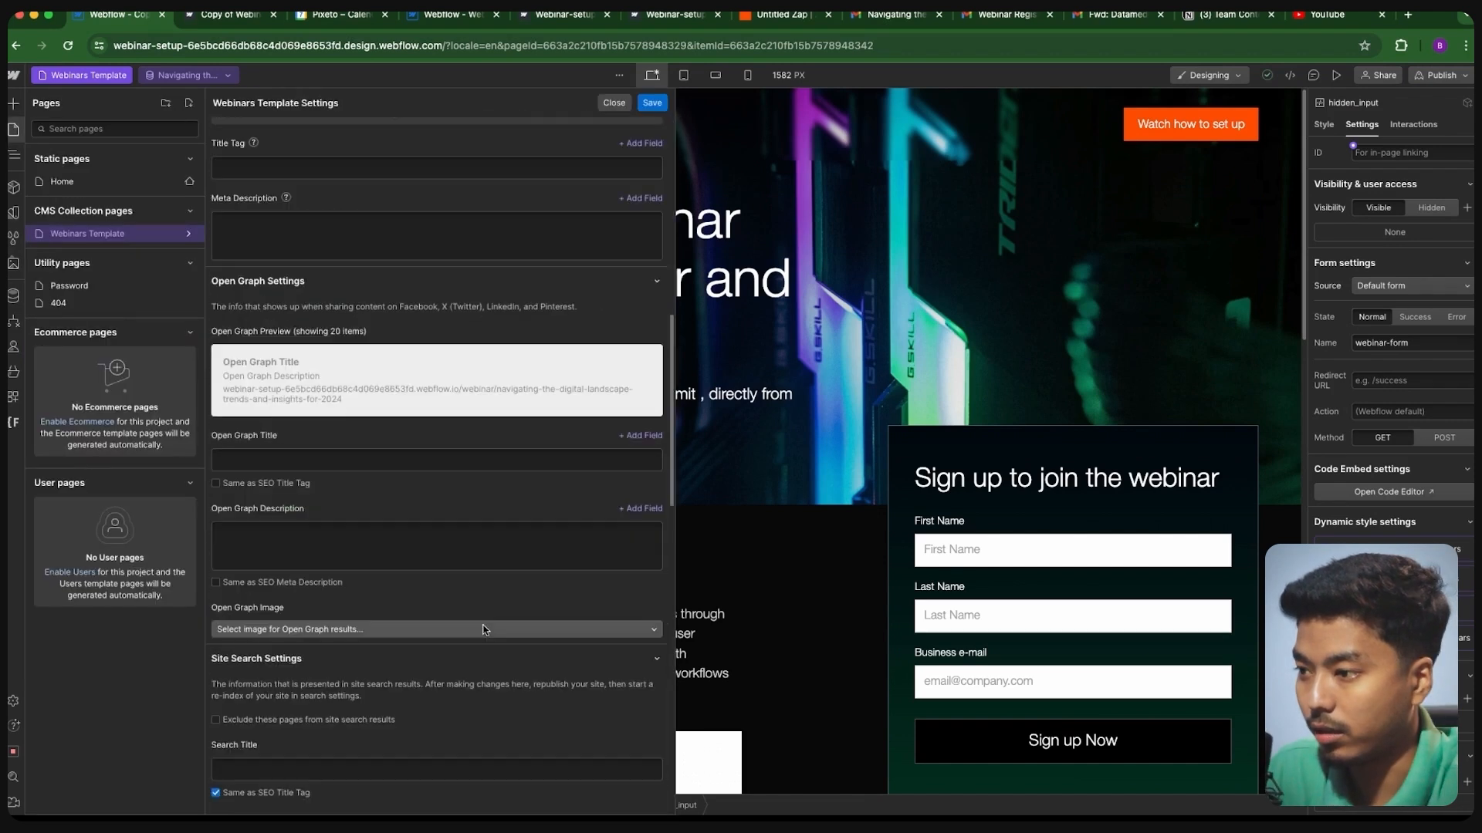
pyautogui.scroll(-15, 337, 697)
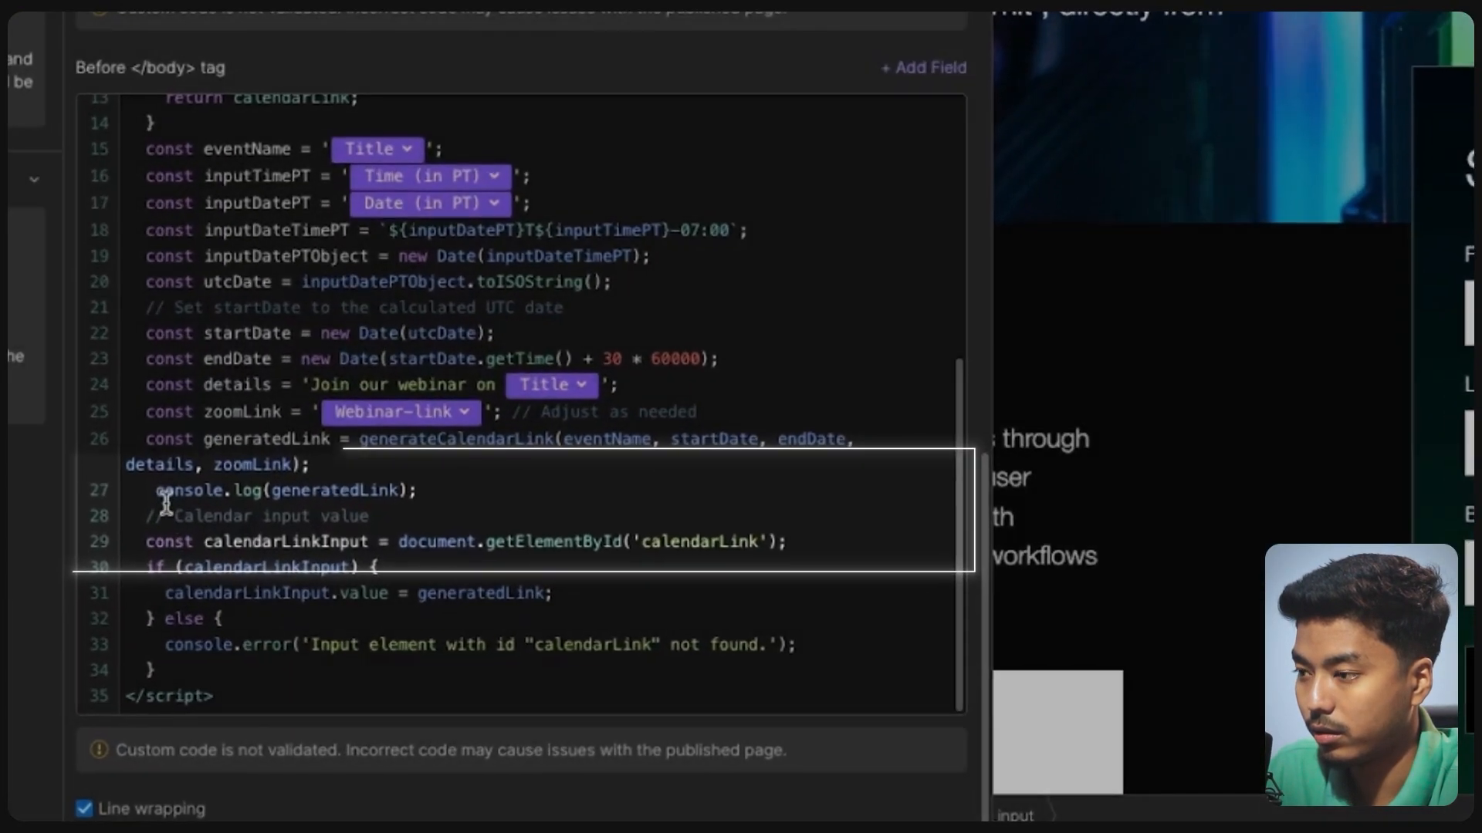
pyautogui.moveTo(252, 640); pyautogui.dragTo(257, 653)
pyautogui.click(153, 486)
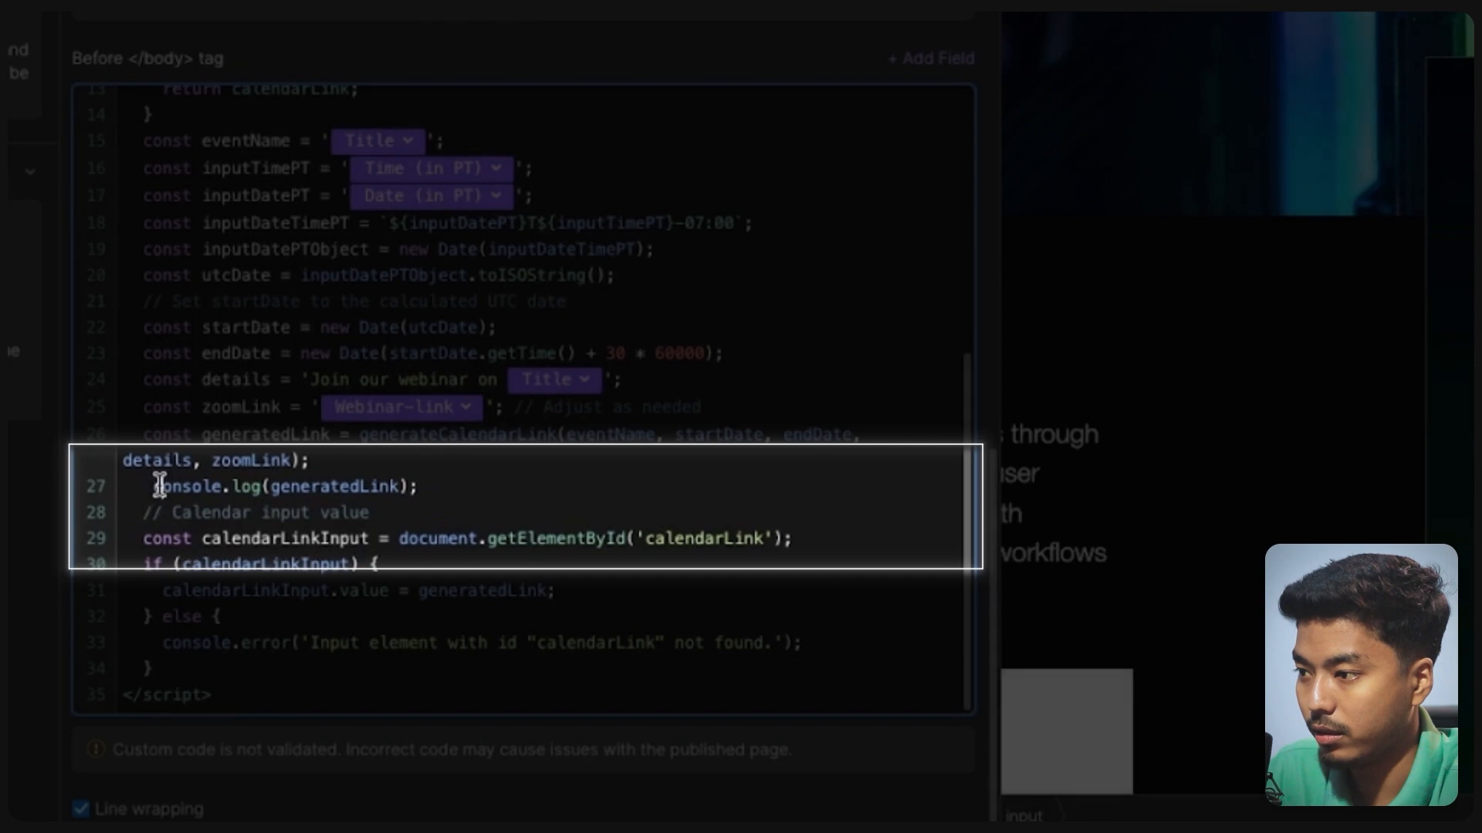
pyautogui.write('//')
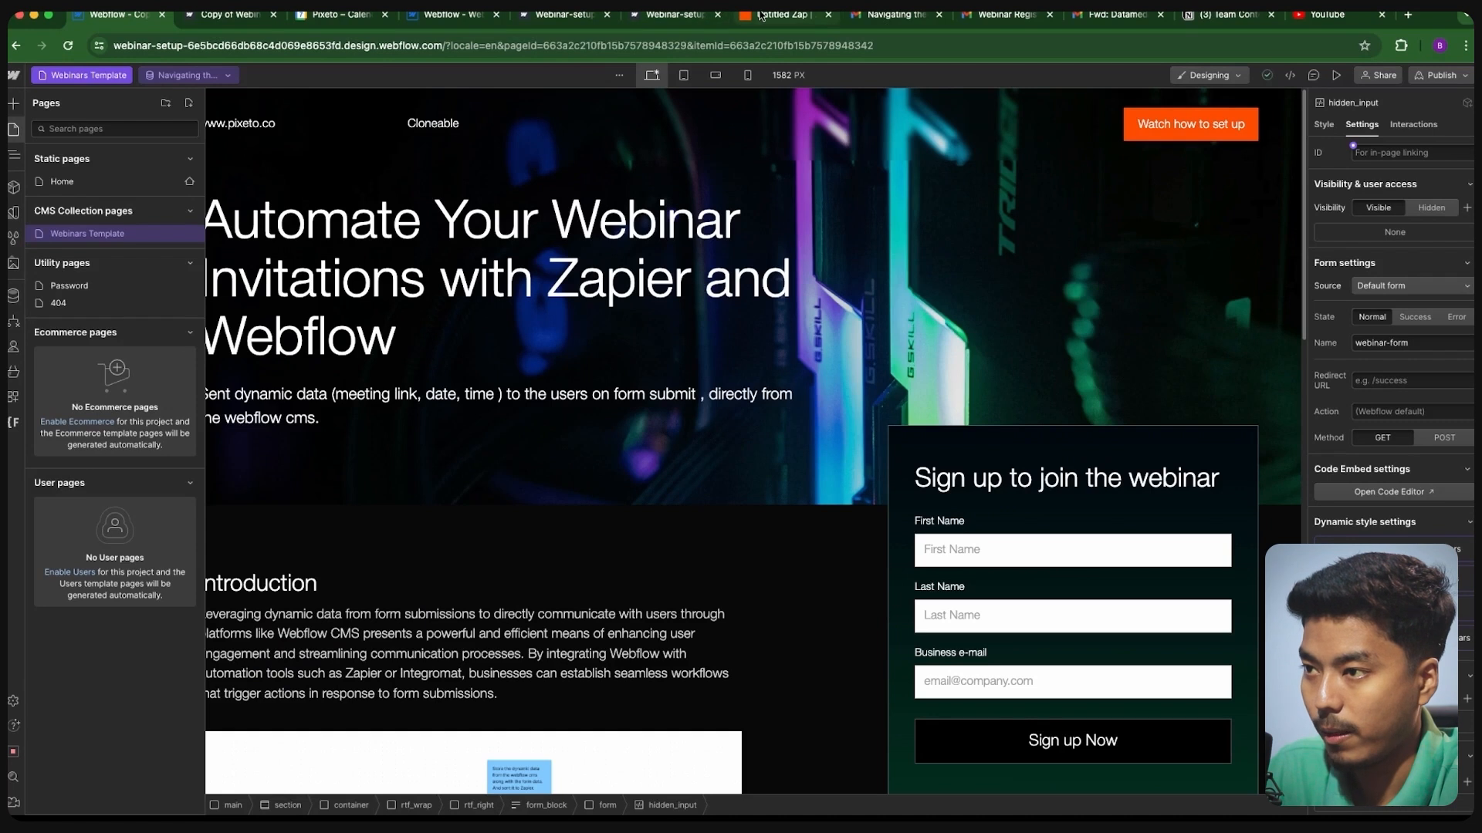
pyautogui.click(781, 14)
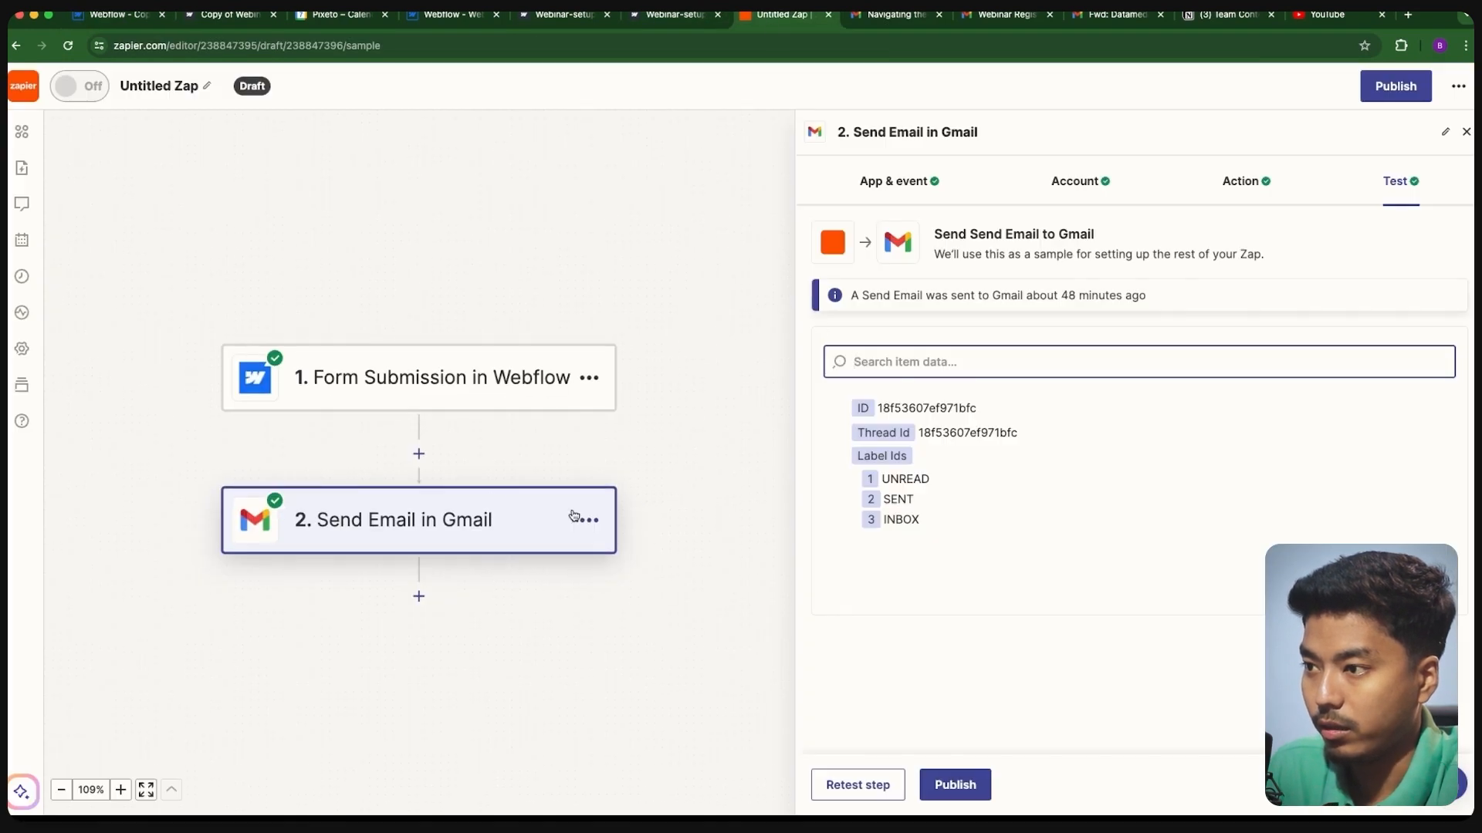
# - Load Webflow Submission B, with its Google Calendar invite link, as the trigger's sample record
pyautogui.scroll(-2, 575, 516)
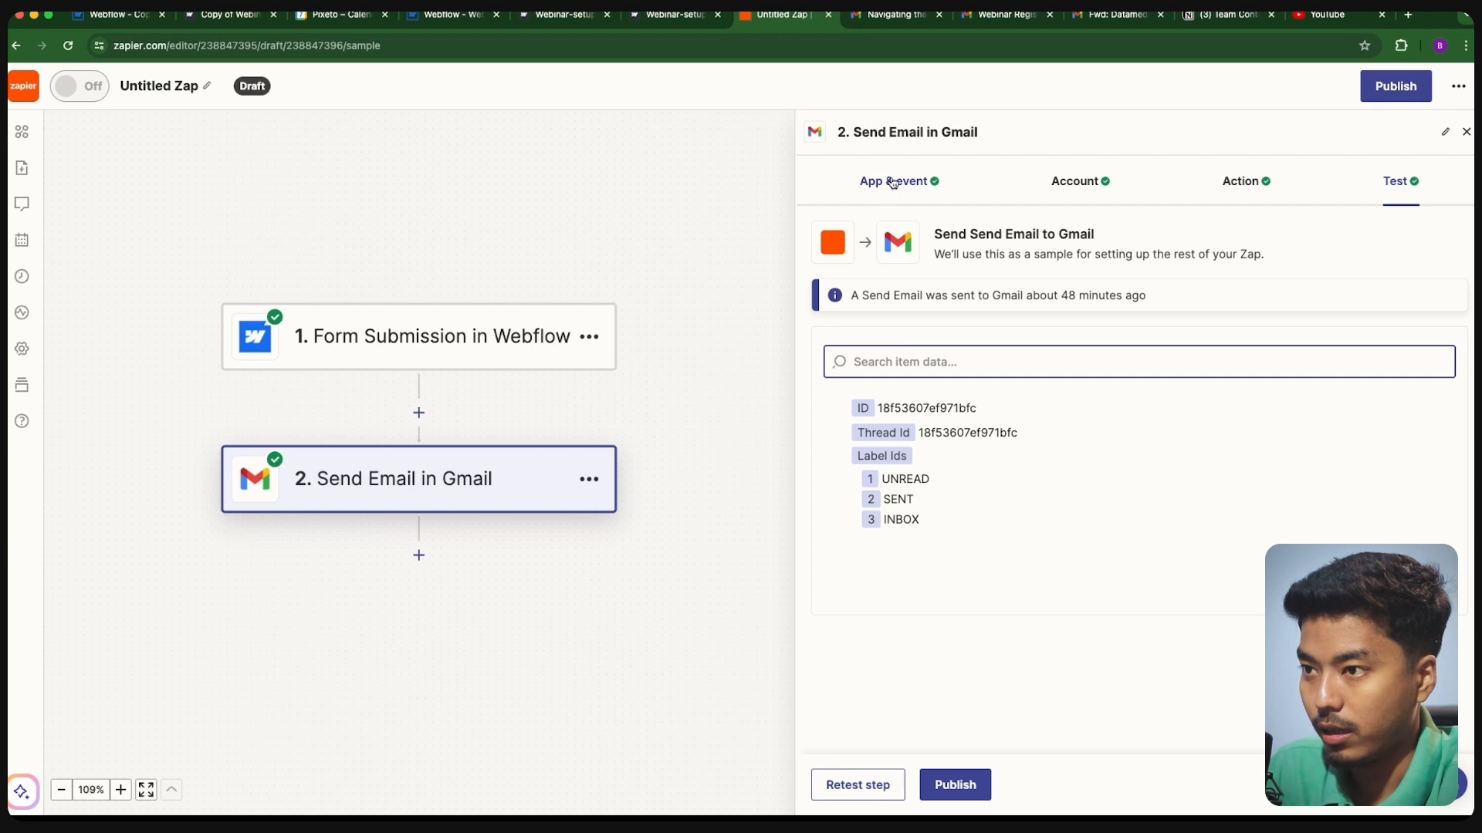
pyautogui.click(497, 347)
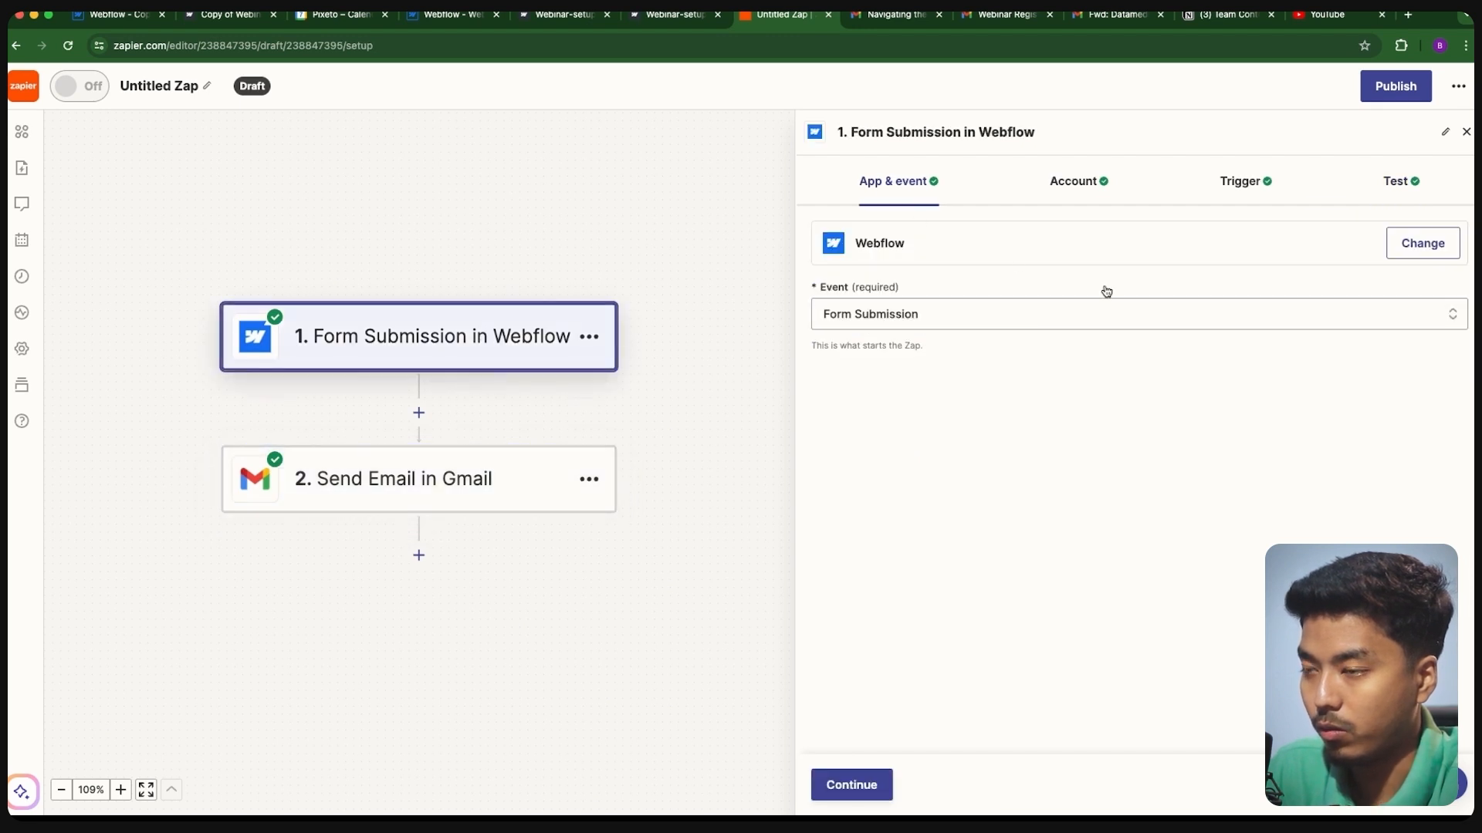
pyautogui.click(851, 785)
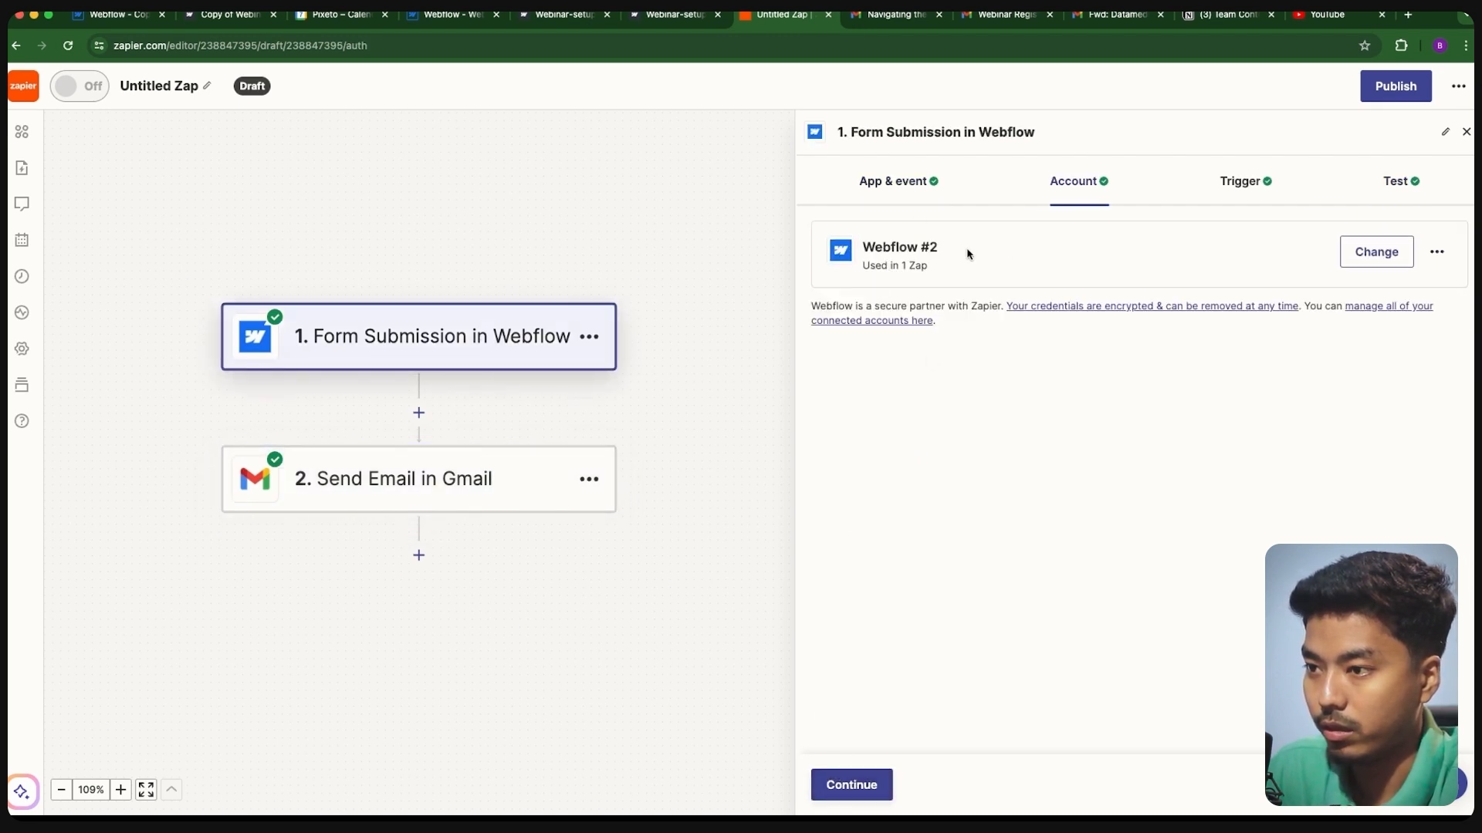
pyautogui.click(863, 778)
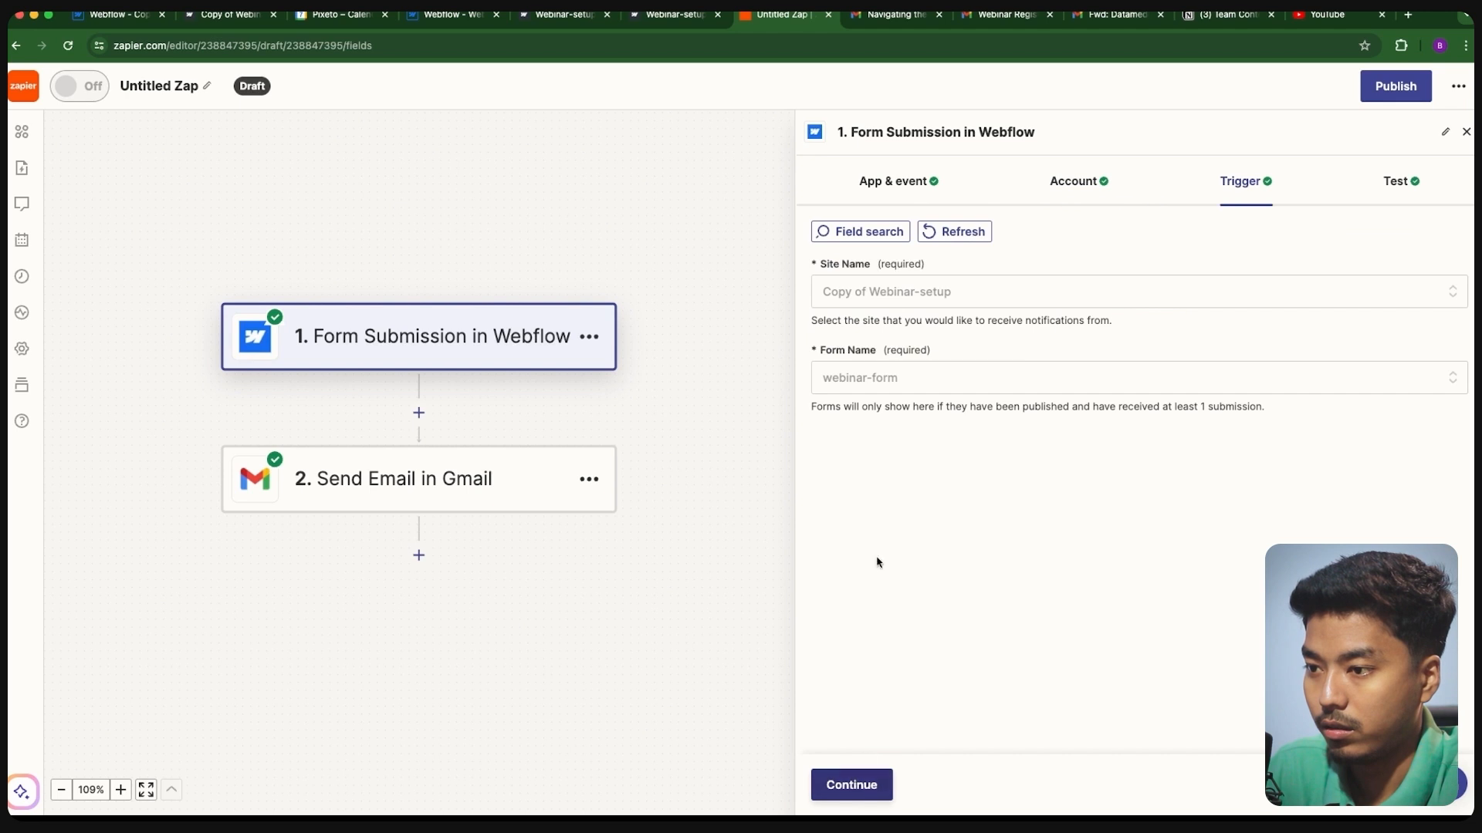
pyautogui.click(854, 780)
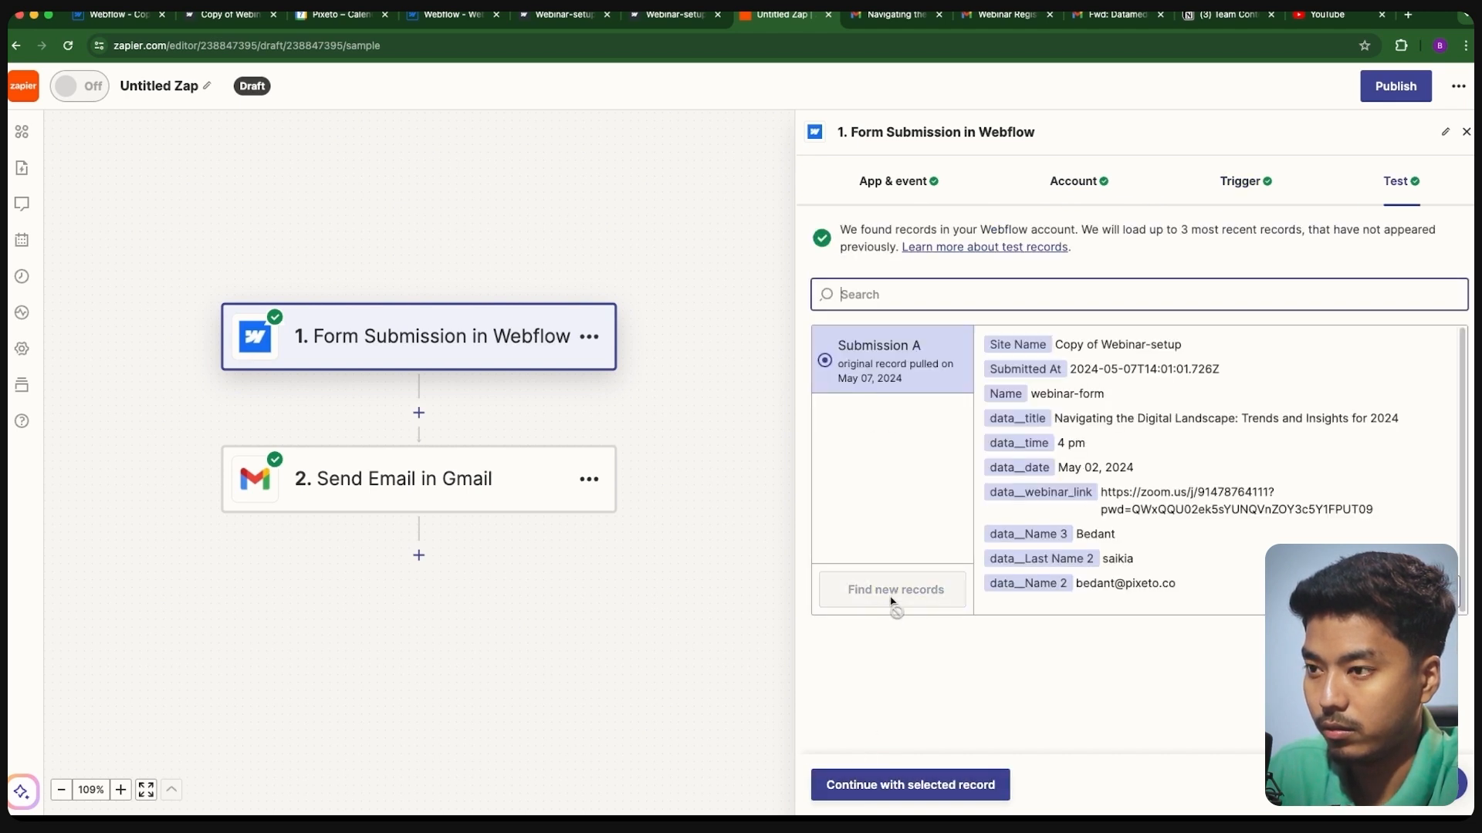
pyautogui.click(896, 600)
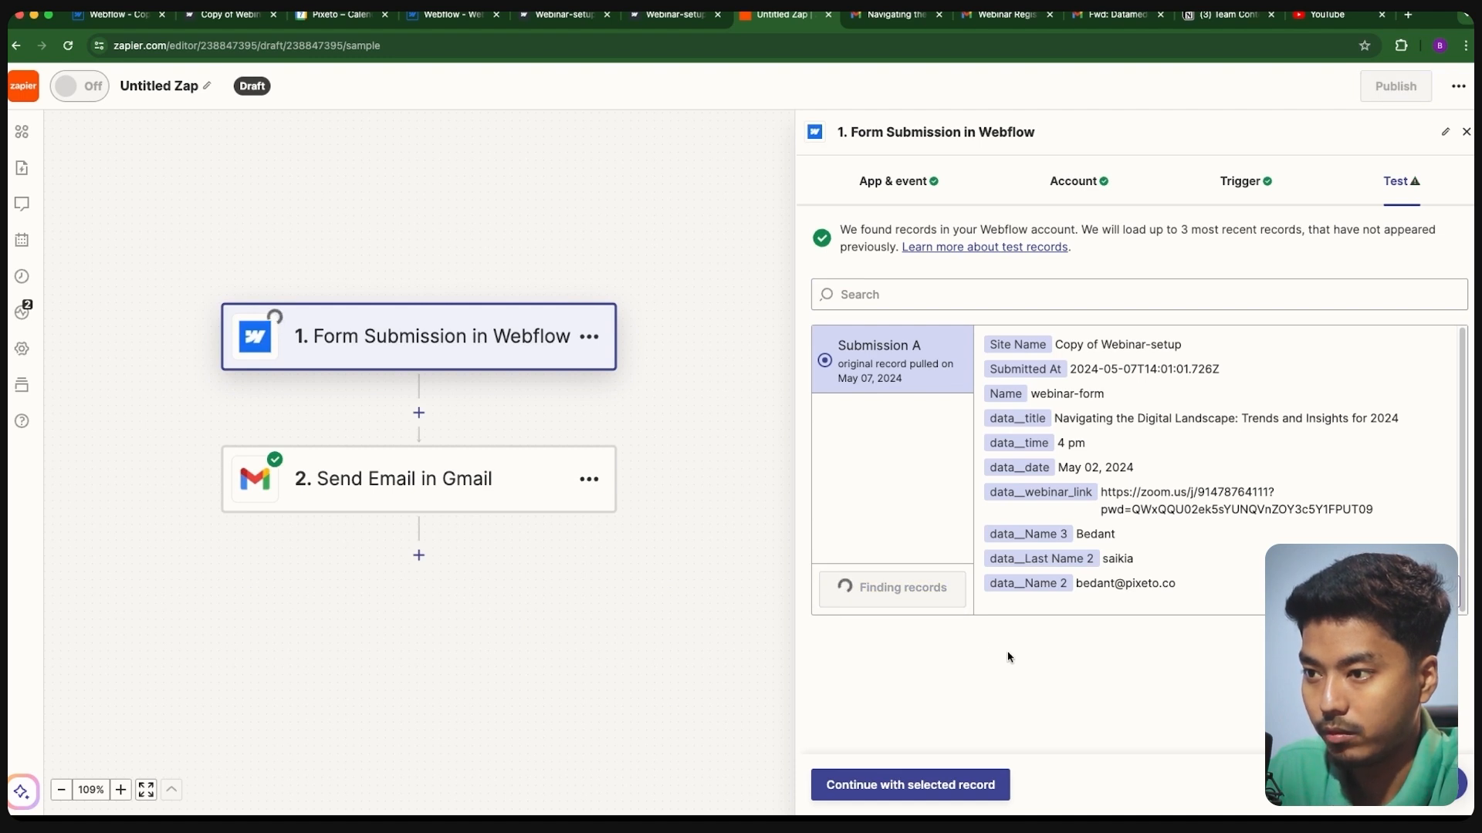
pyautogui.click(850, 366)
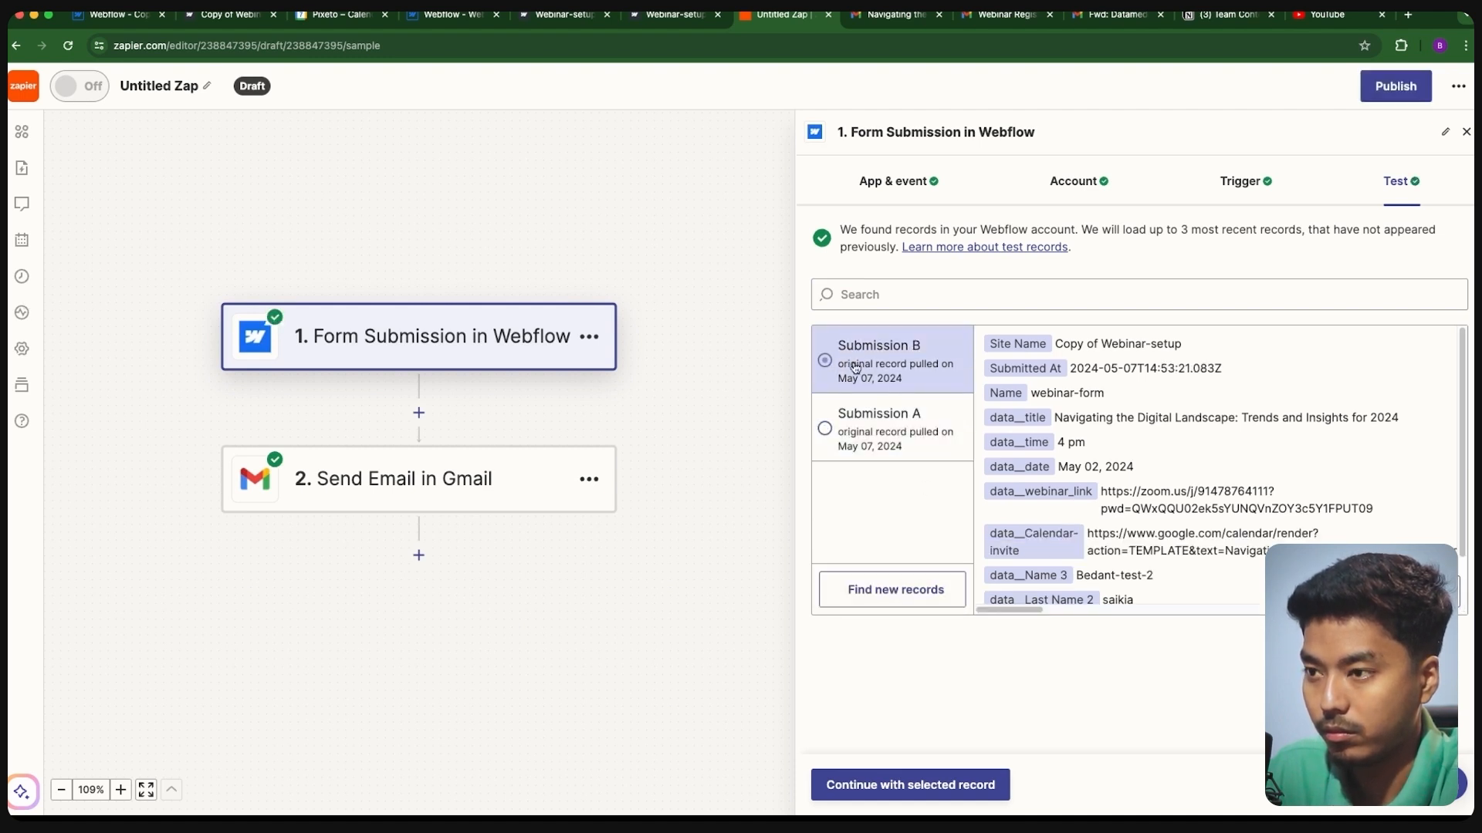
pyautogui.click(911, 792)
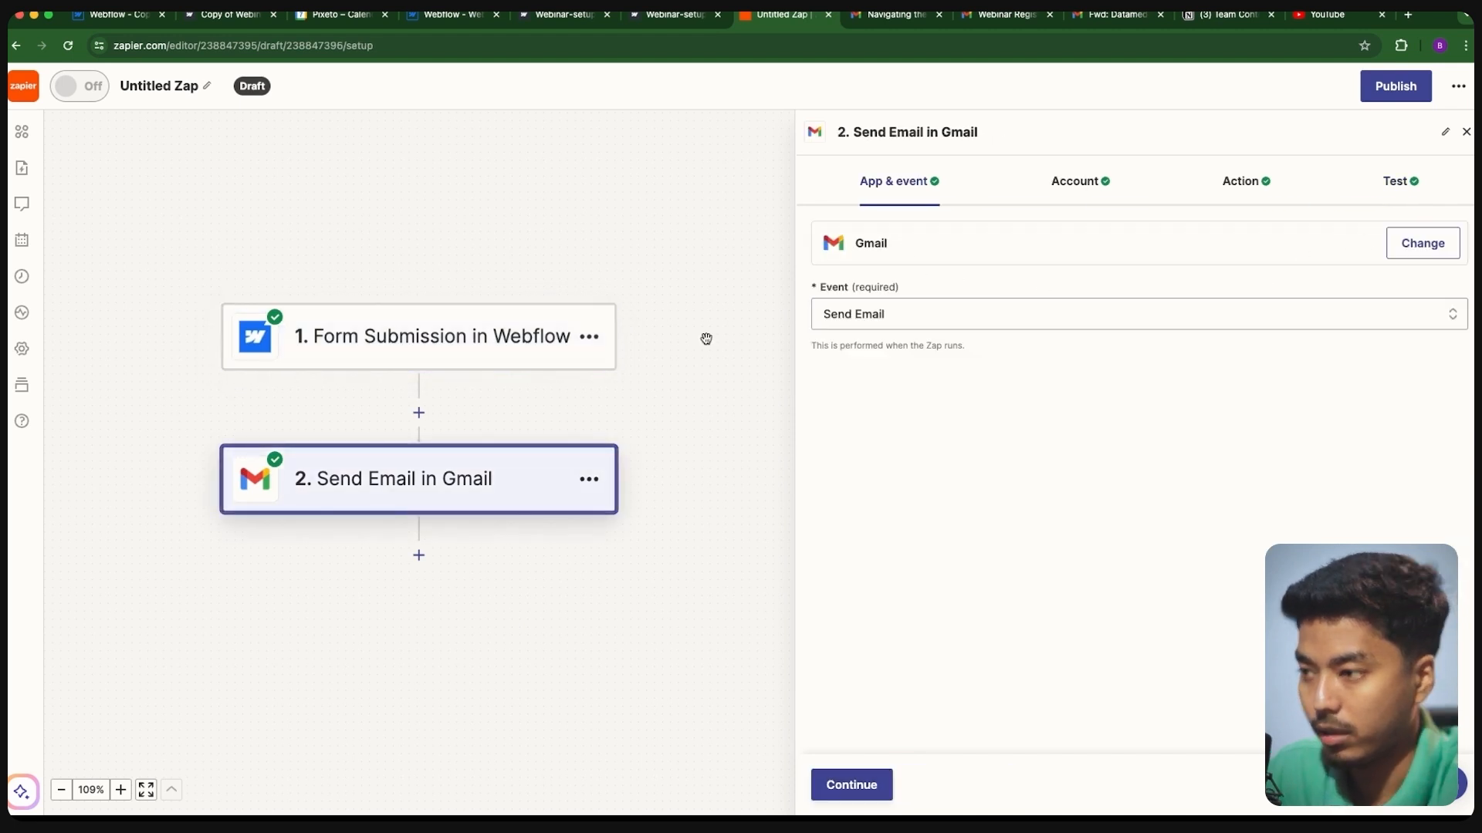
pyautogui.click(851, 785)
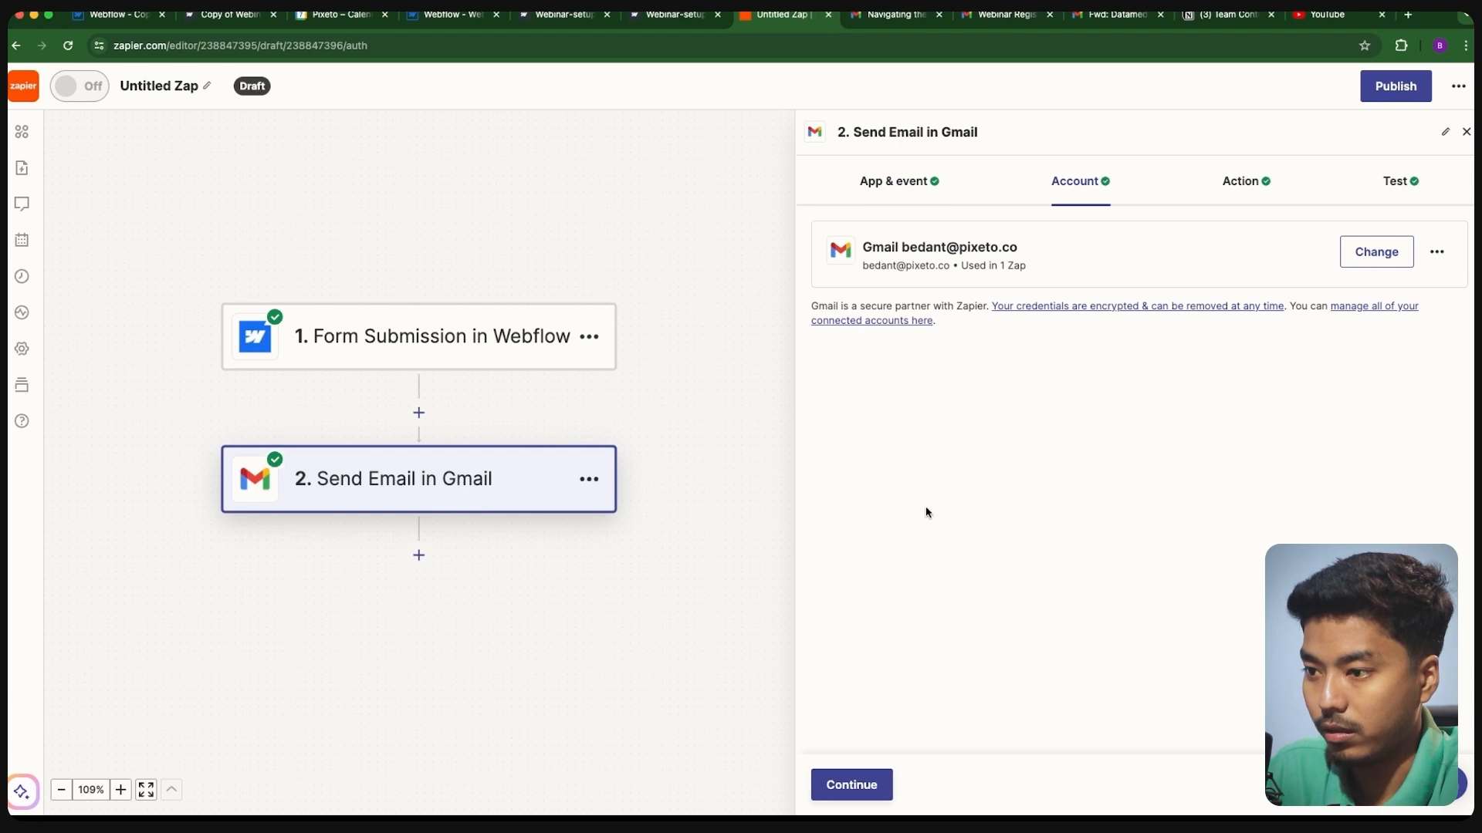
# - Append a 'Google Calendar invite:' line mapped to the Webflow Calendar Invite field to the Gmail body
pyautogui.click(852, 791)
pyautogui.scroll(-10, 916, 569)
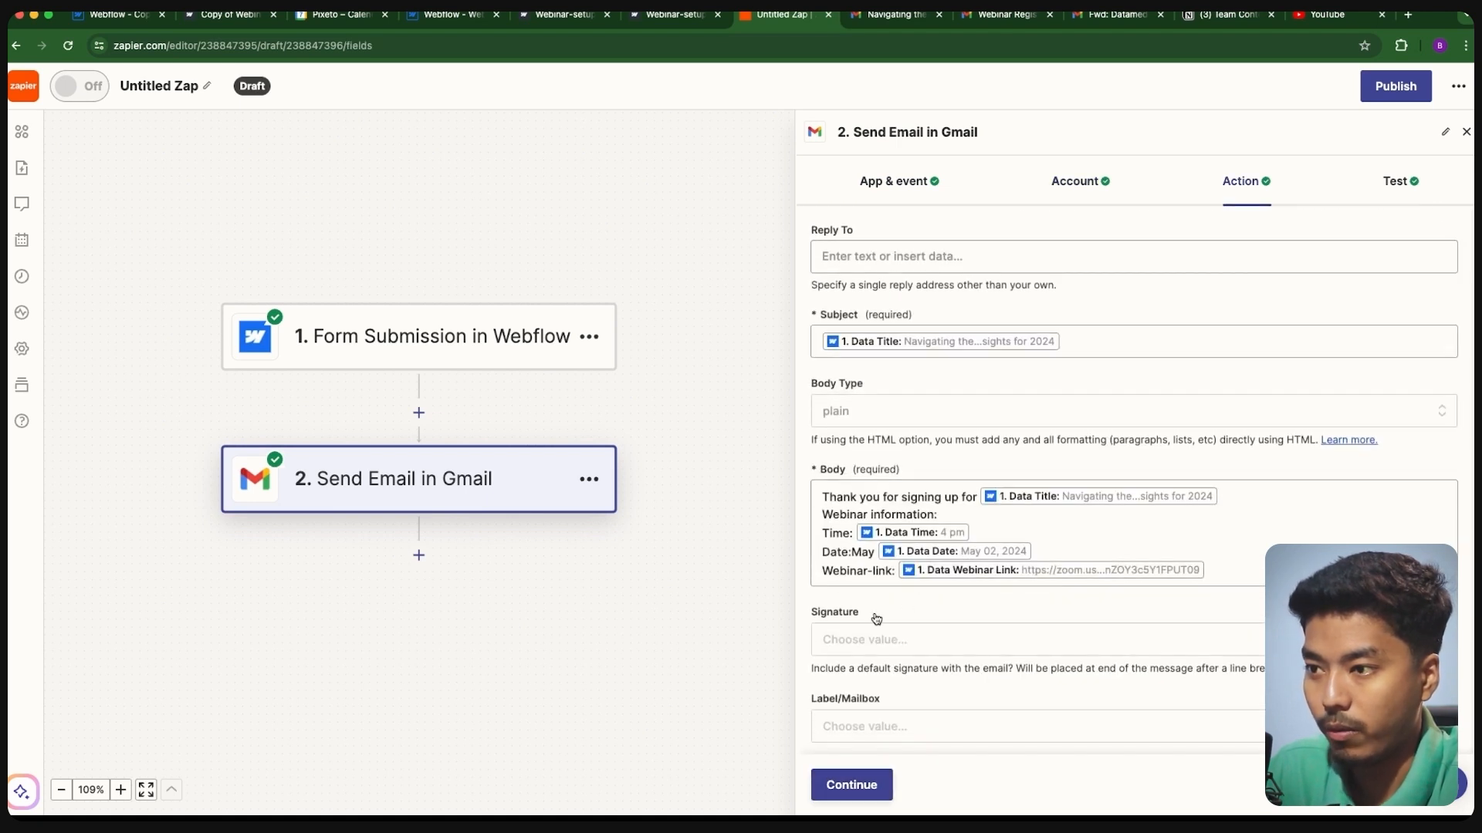
pyautogui.click(1233, 472)
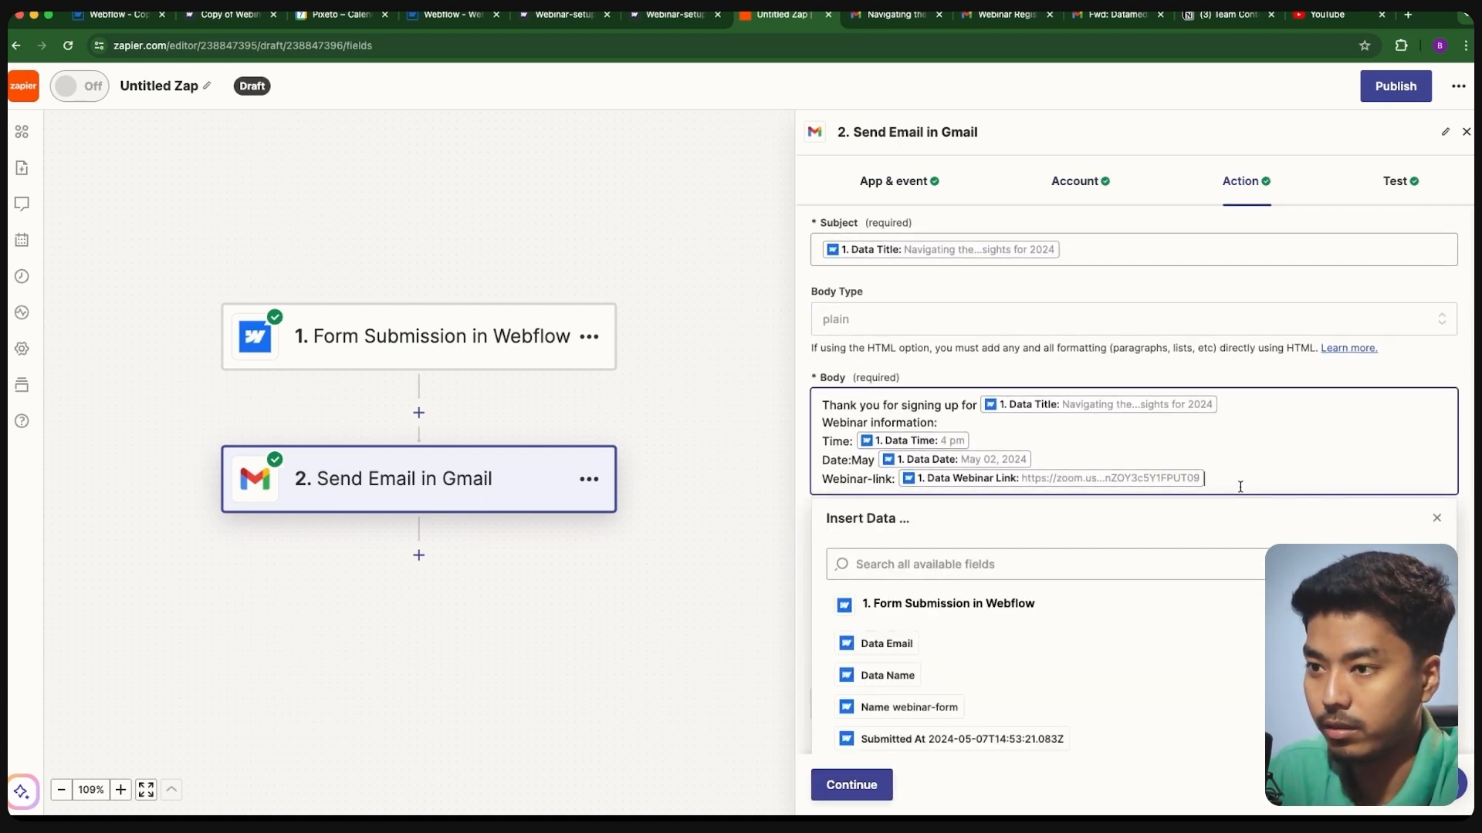
pyautogui.press('Return')
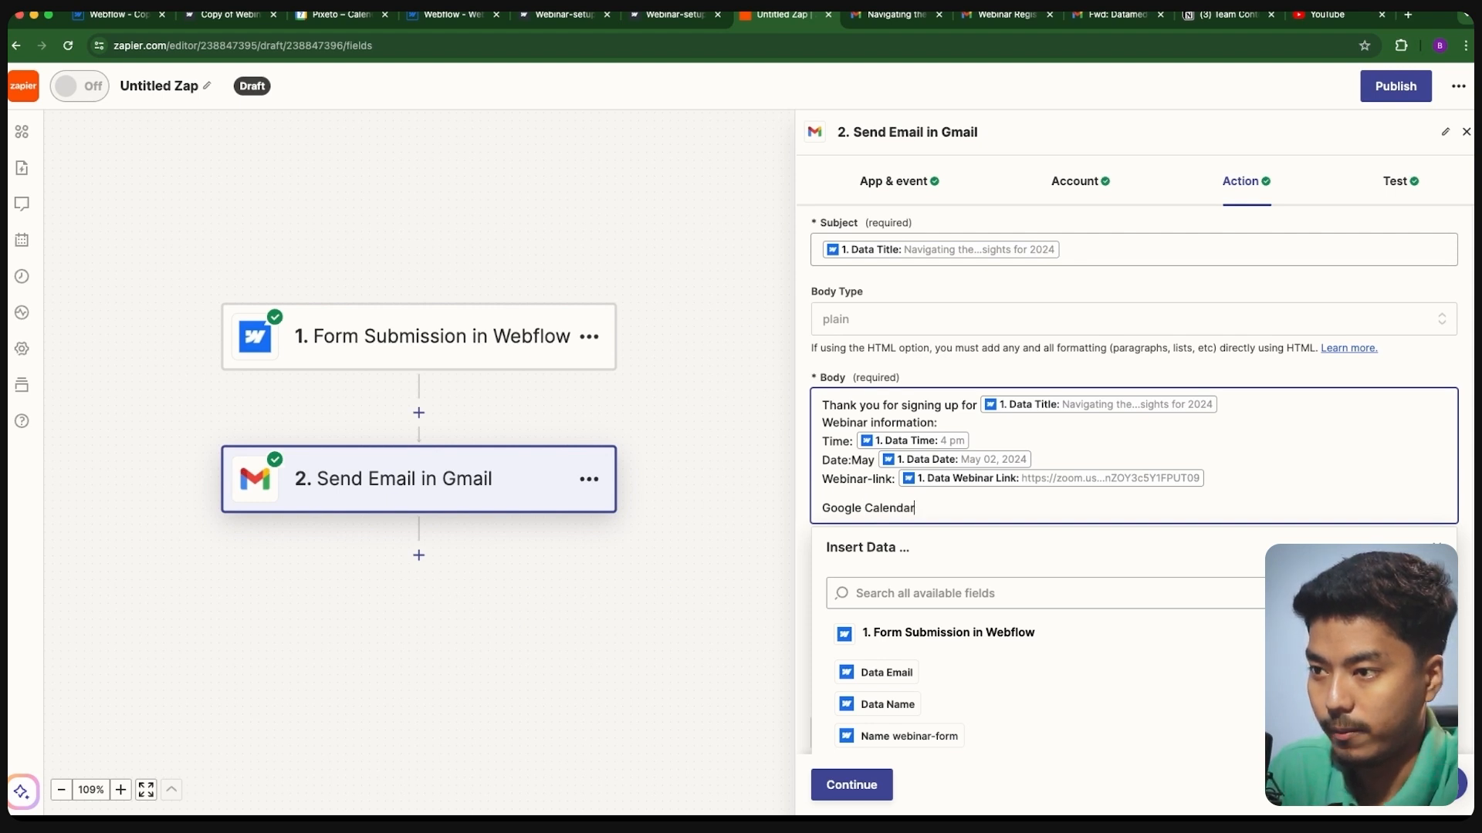
pyautogui.write('ite')
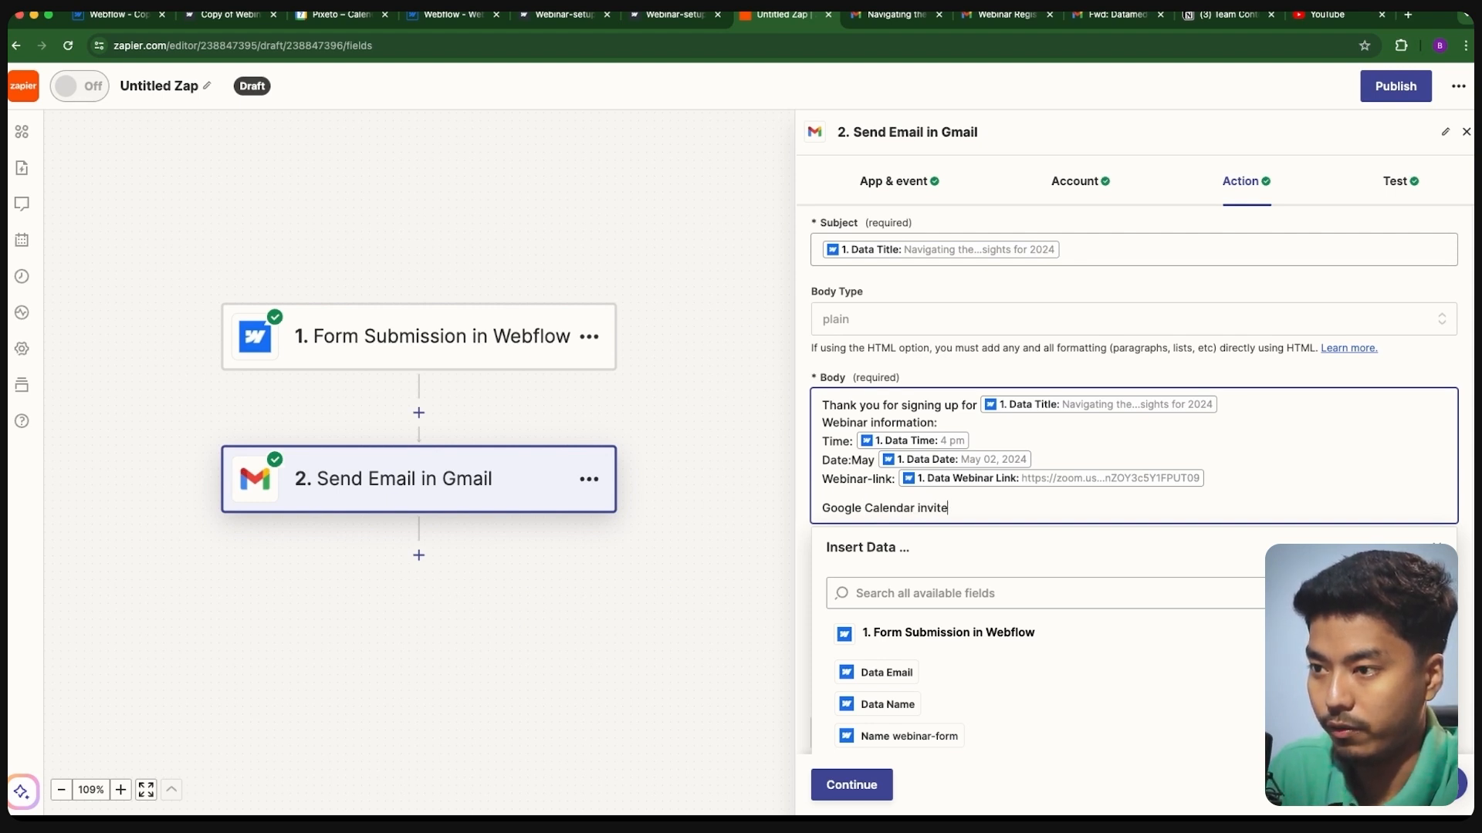
pyautogui.write(':')
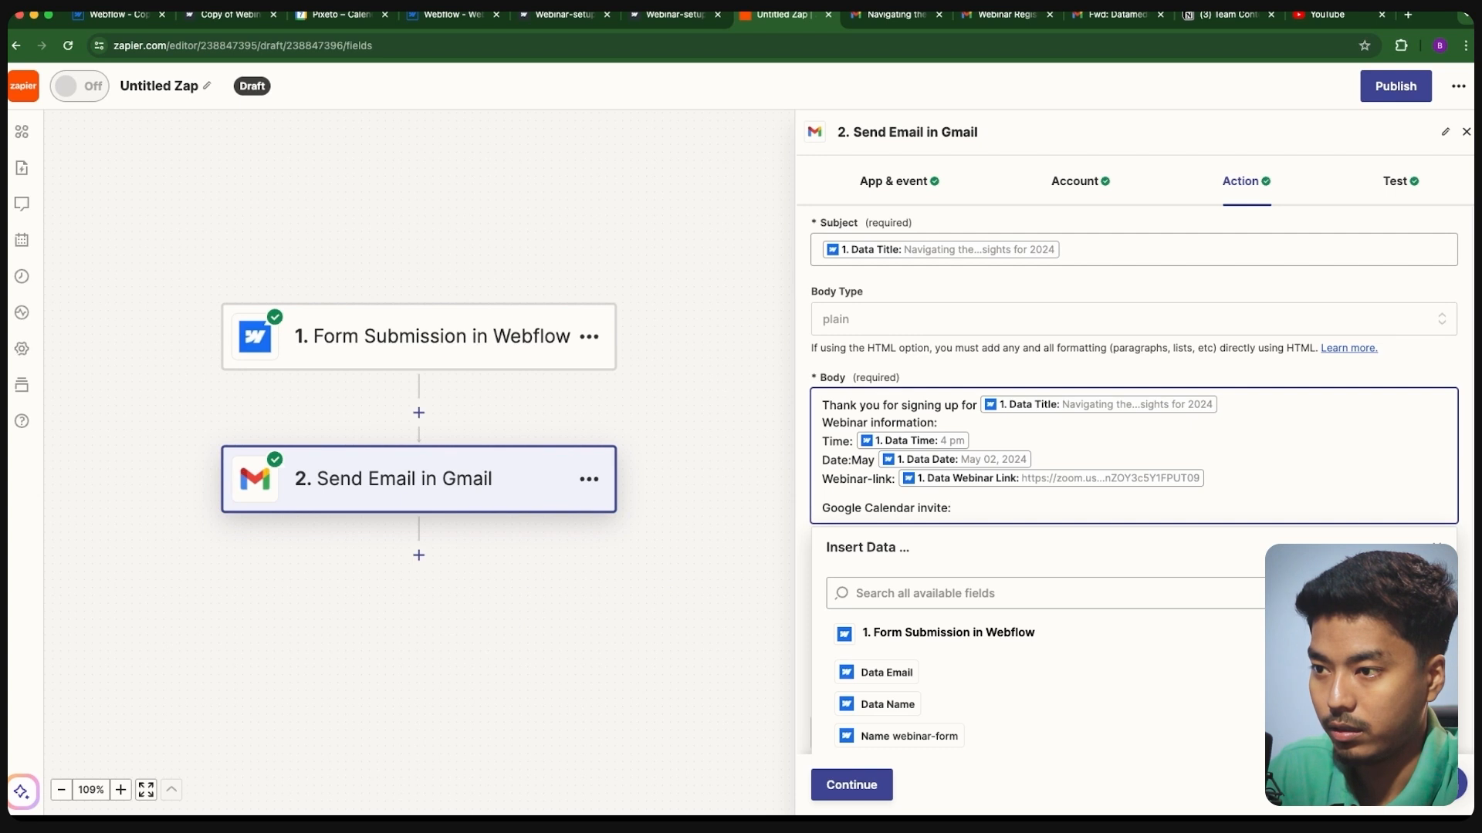
pyautogui.scroll(-2, 1095, 628)
pyautogui.scroll(-3, 1034, 687)
pyautogui.scroll(-4, 1057, 677)
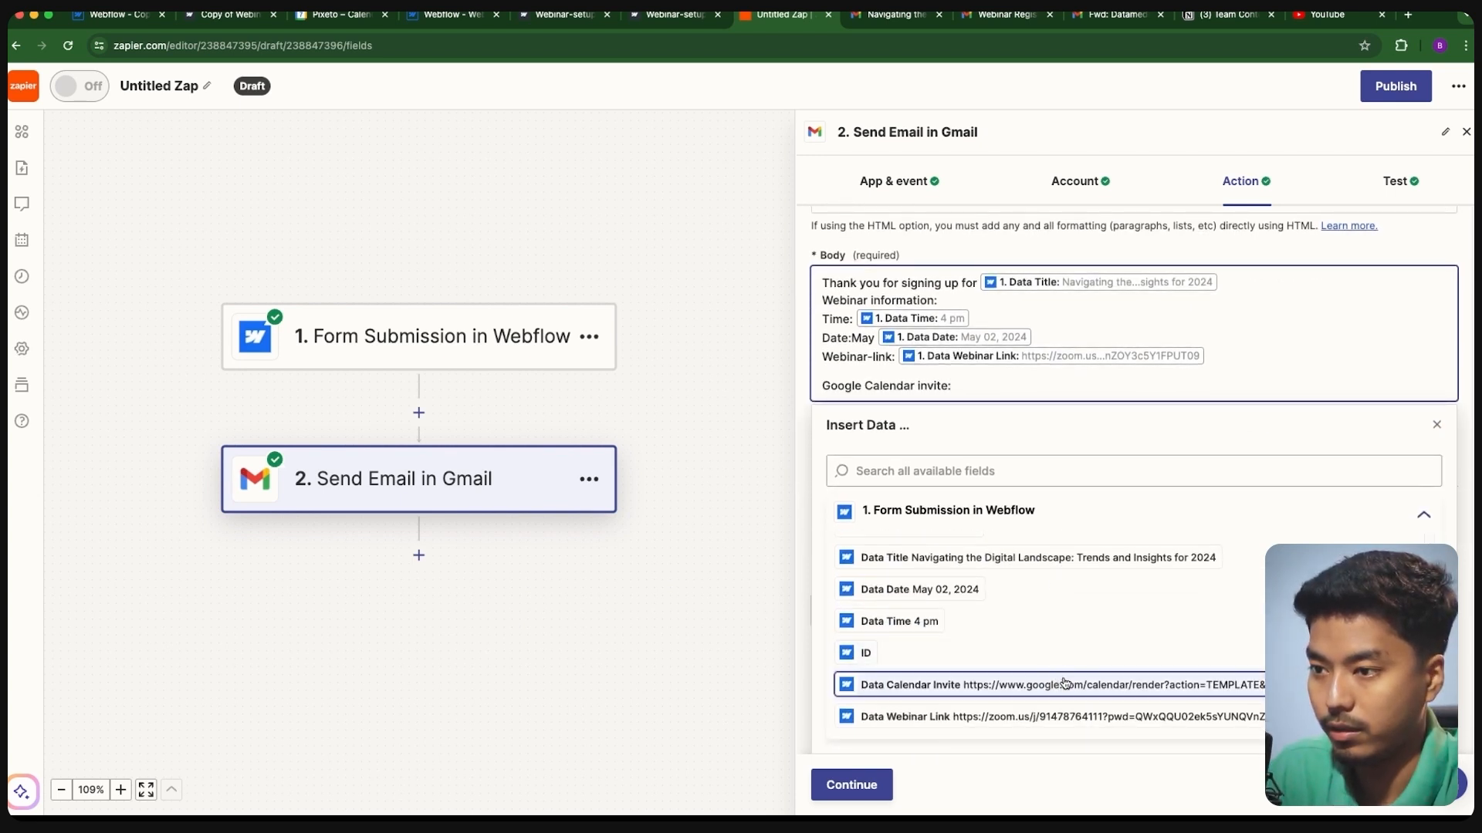
pyautogui.click(1065, 684)
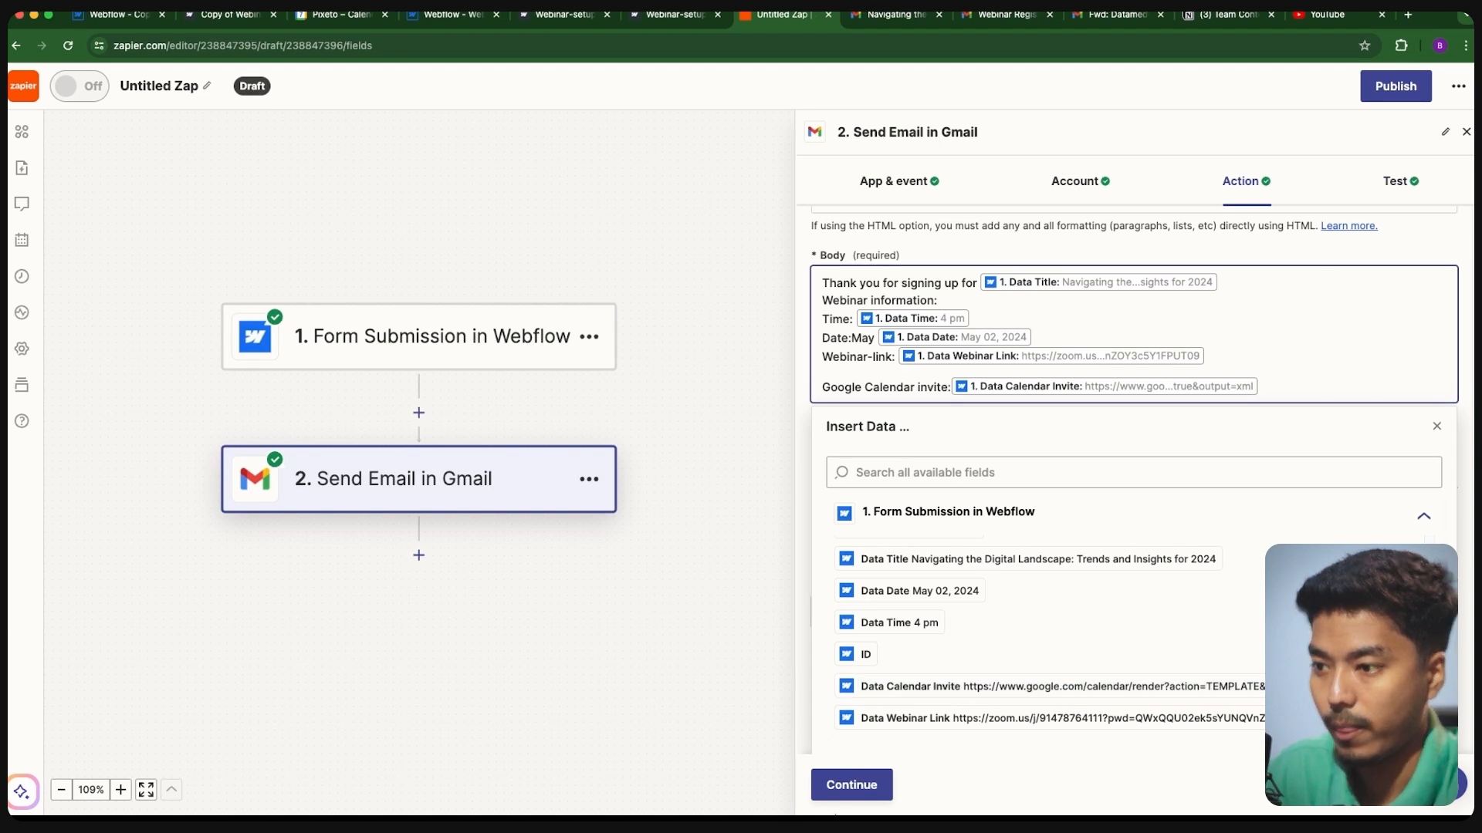
pyautogui.click(852, 784)
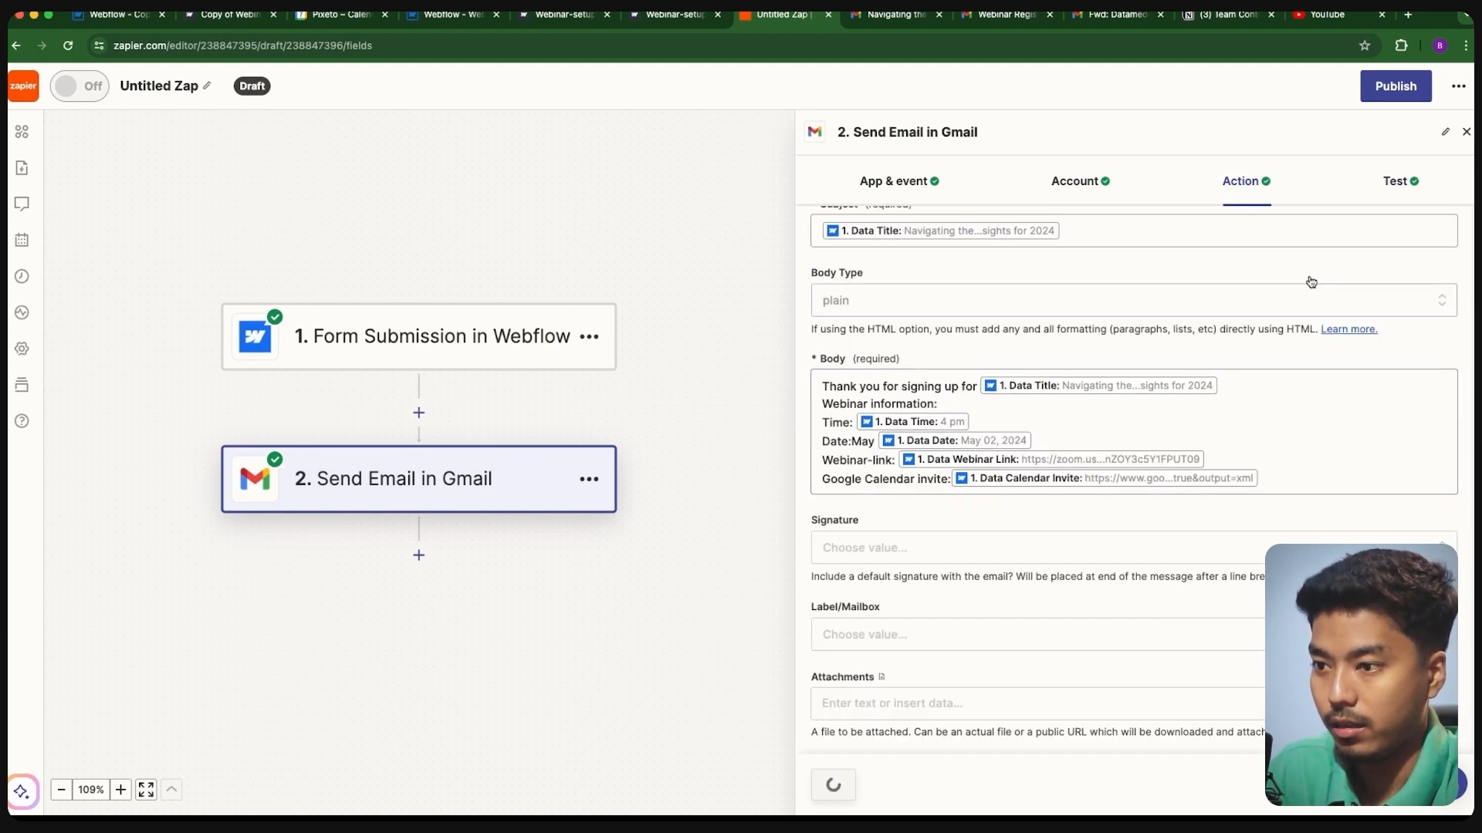
# - Publish the Zap as version v1 and go back to the live webinar page
pyautogui.click(954, 785)
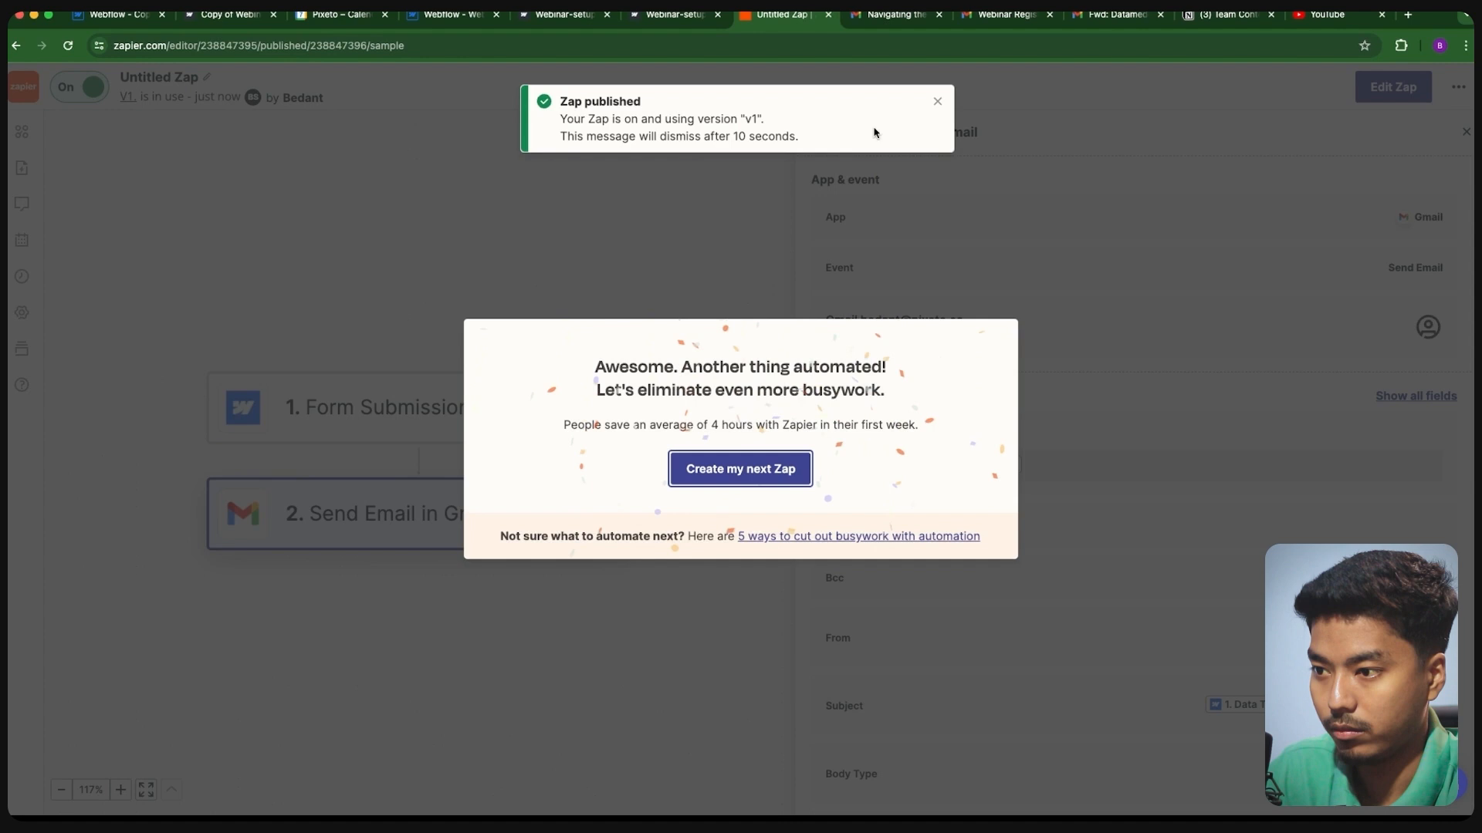
pyautogui.click(937, 102)
pyautogui.click(232, 15)
# - Republish the Webflow site to the staging domain and reload the live webinar page
pyautogui.scroll(2, 533, 349)
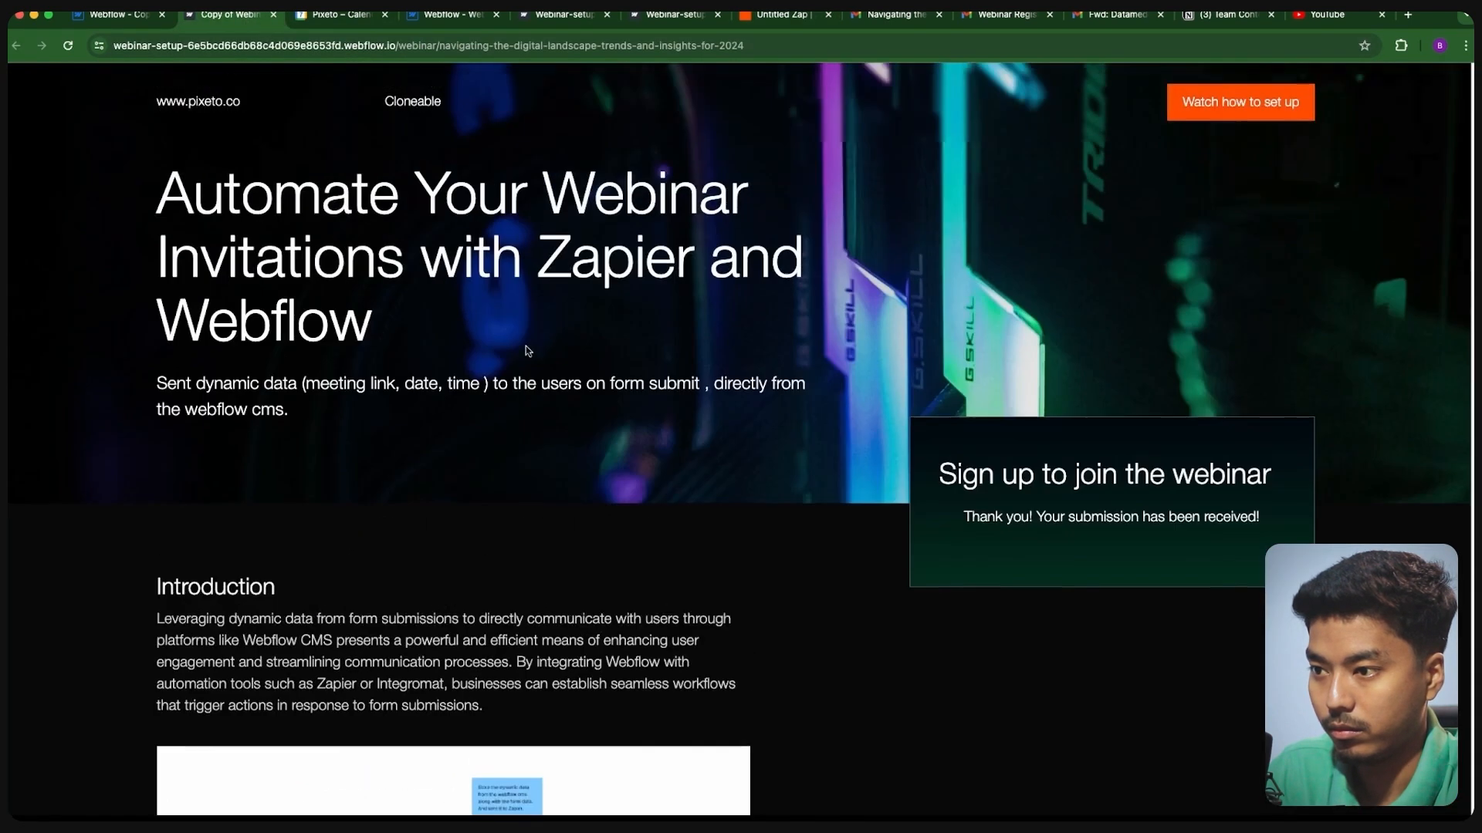
pyautogui.click(68, 46)
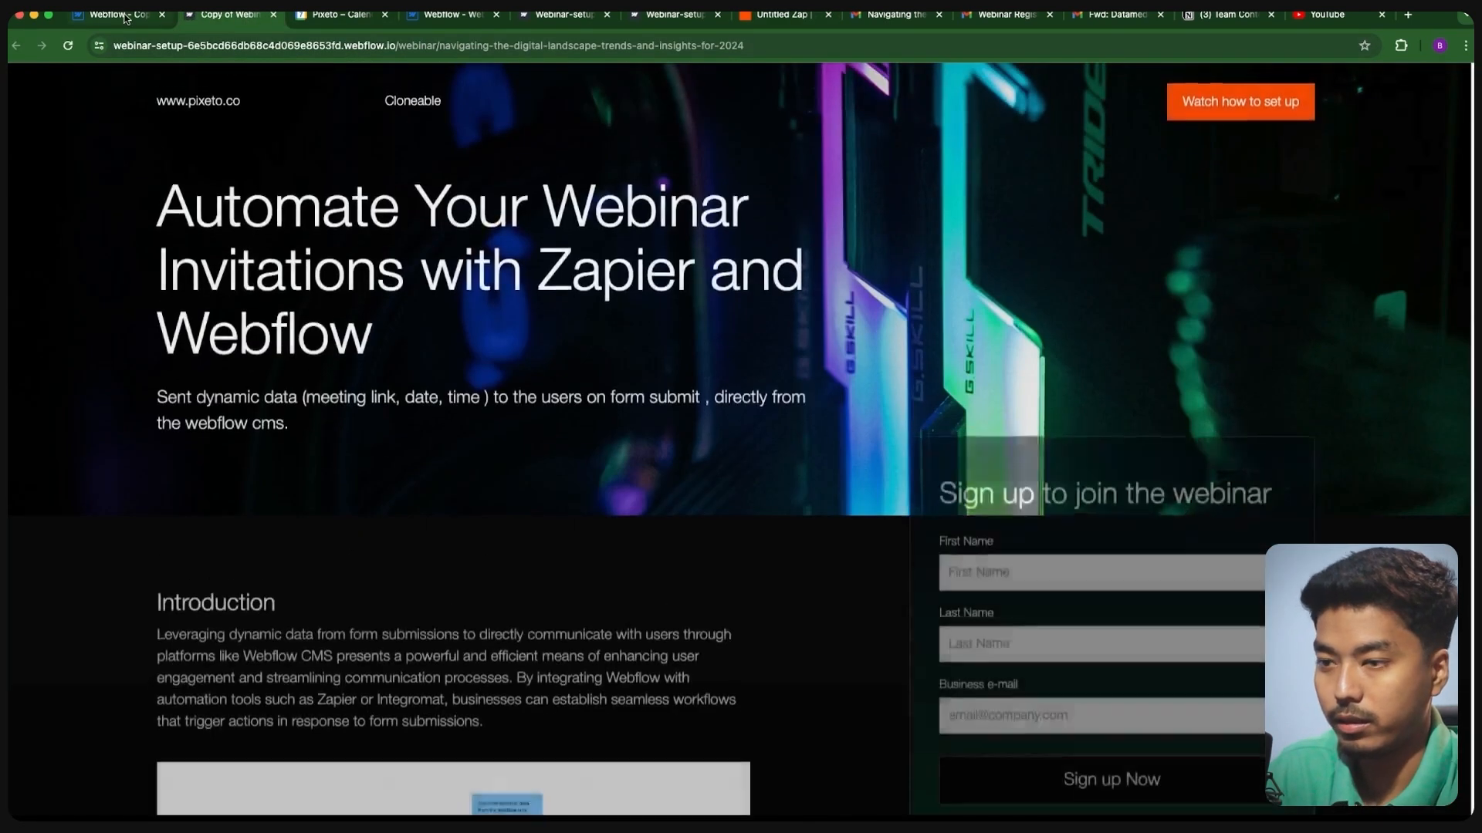
pyautogui.click(117, 15)
pyautogui.click(1437, 76)
pyautogui.click(1403, 308)
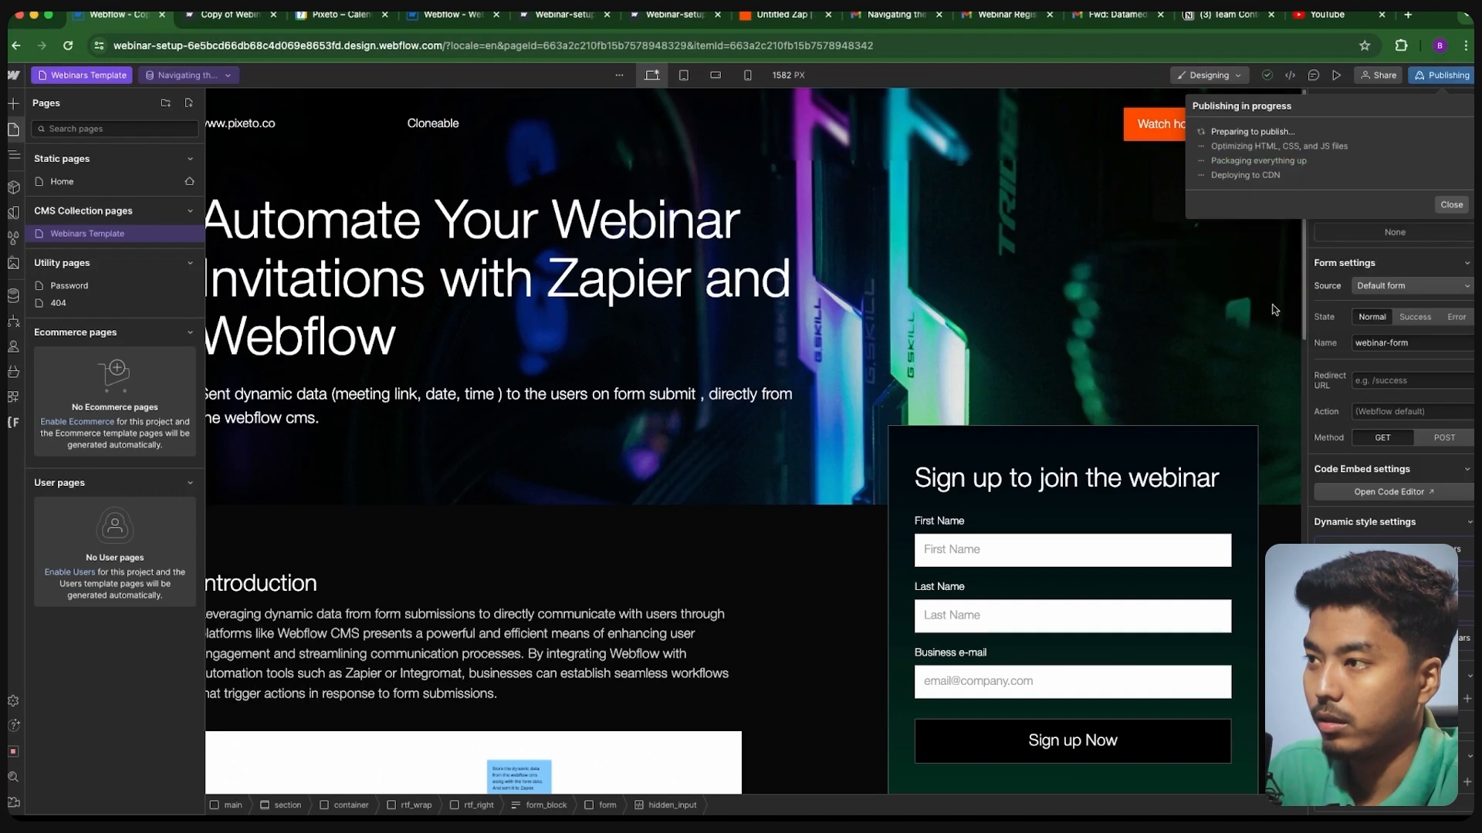
pyautogui.click(232, 14)
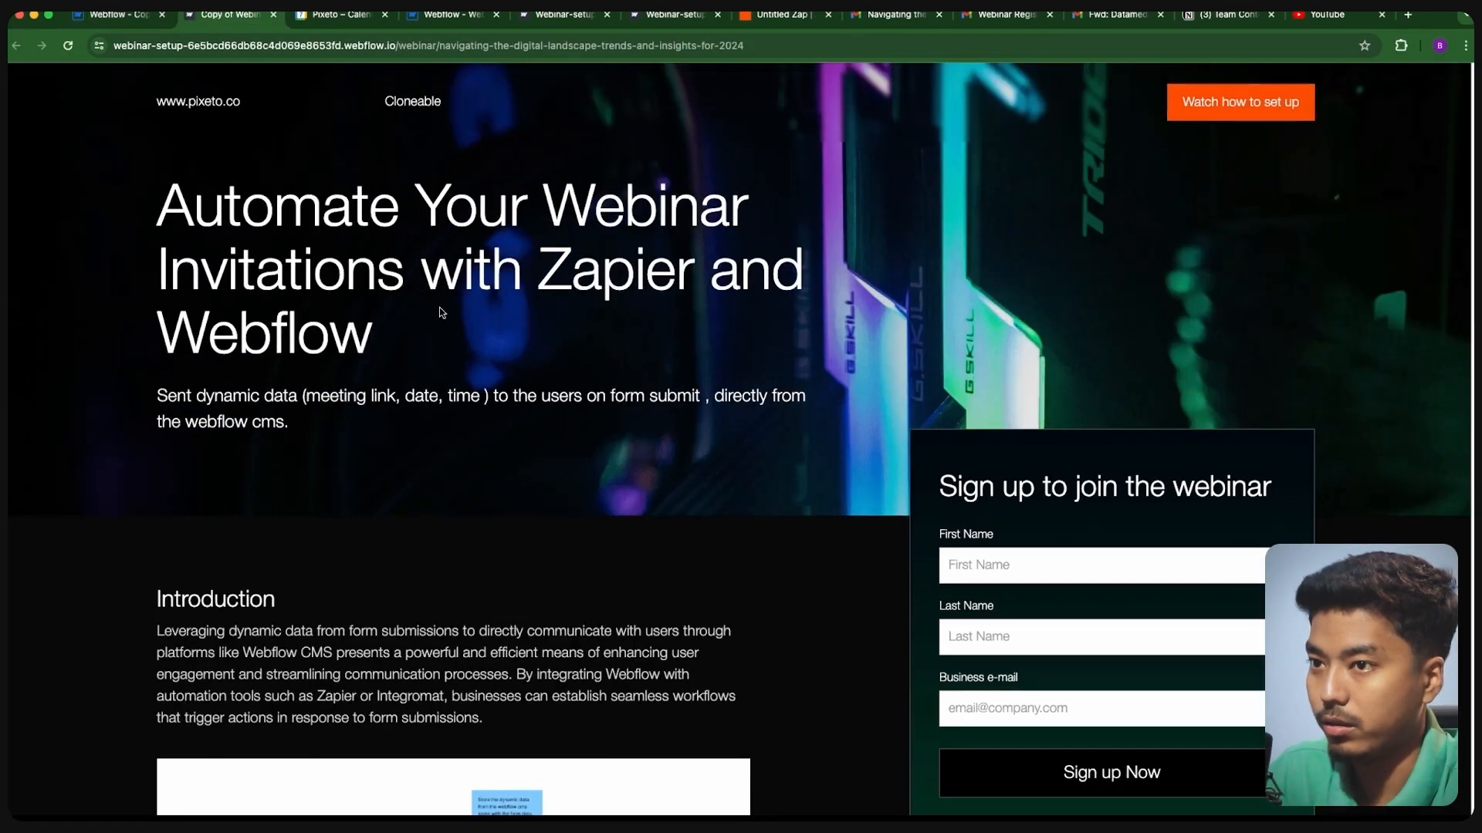
pyautogui.scroll(-3, 552, 438)
pyautogui.click(150, 16)
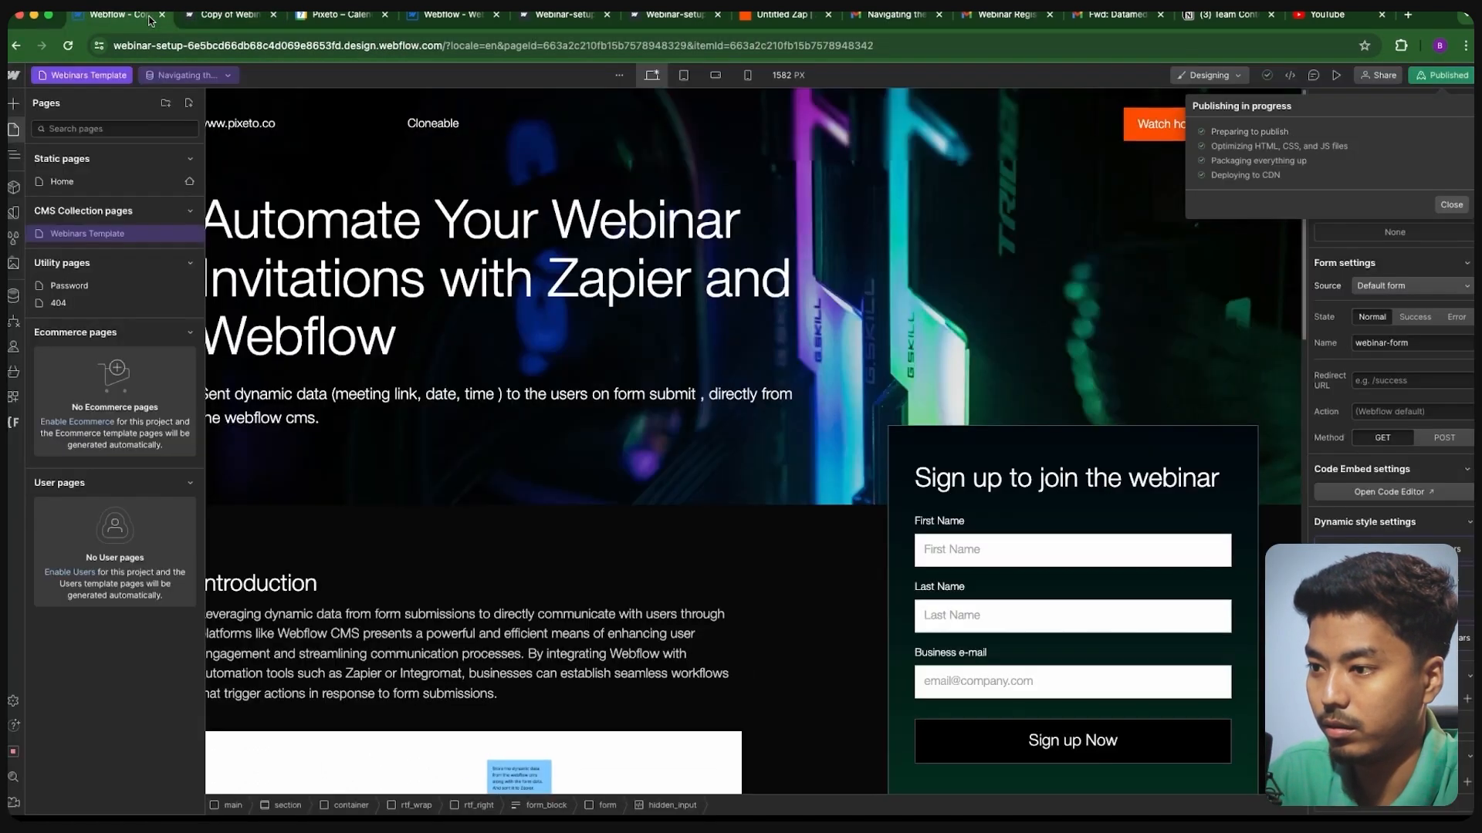
pyautogui.click(199, 19)
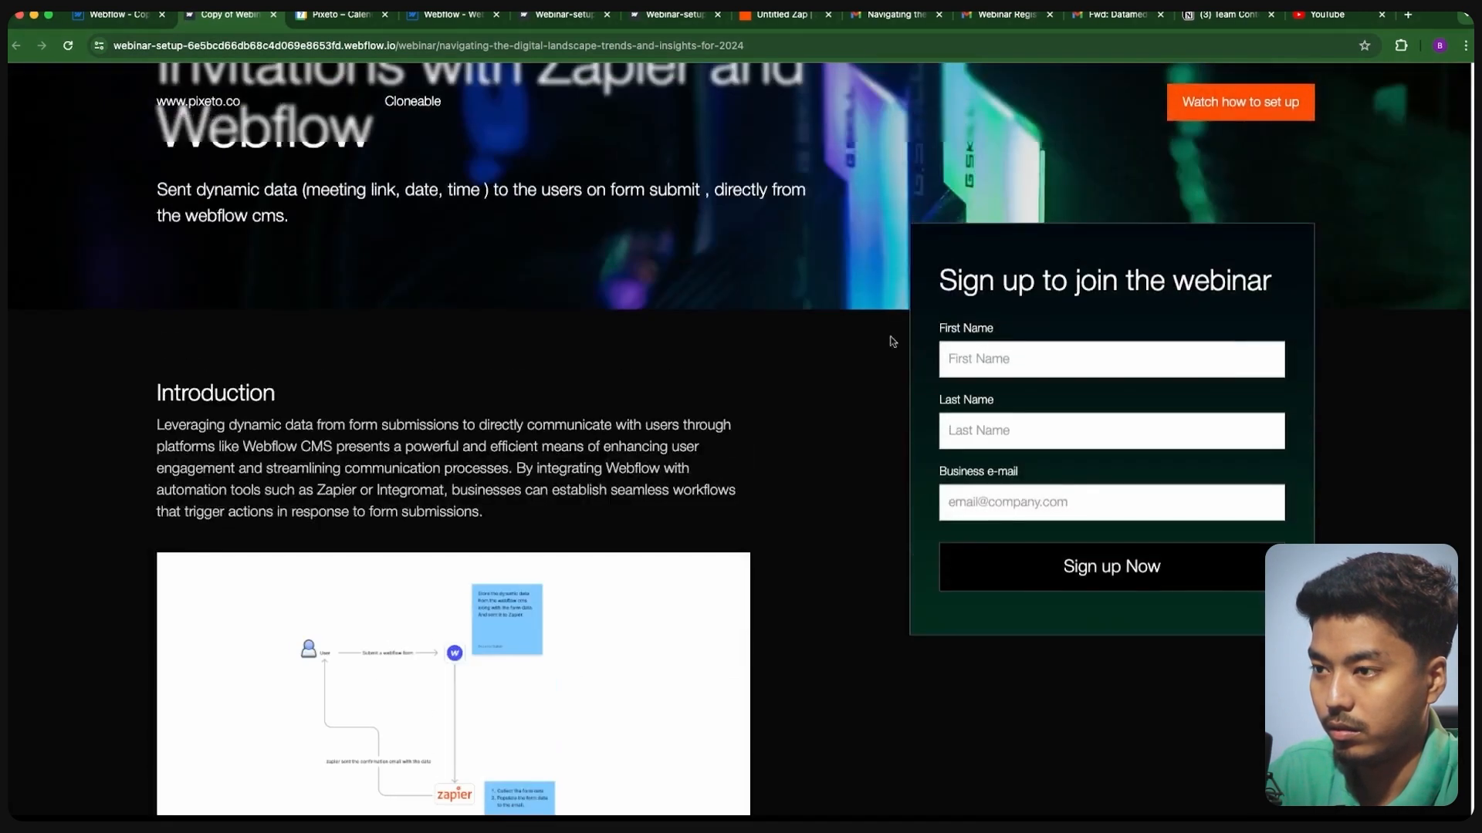
# - Fill in the registrant's first name, last name and business e-mail, then submit Sign up Now
pyautogui.click(963, 351)
pyautogui.click(1049, 402)
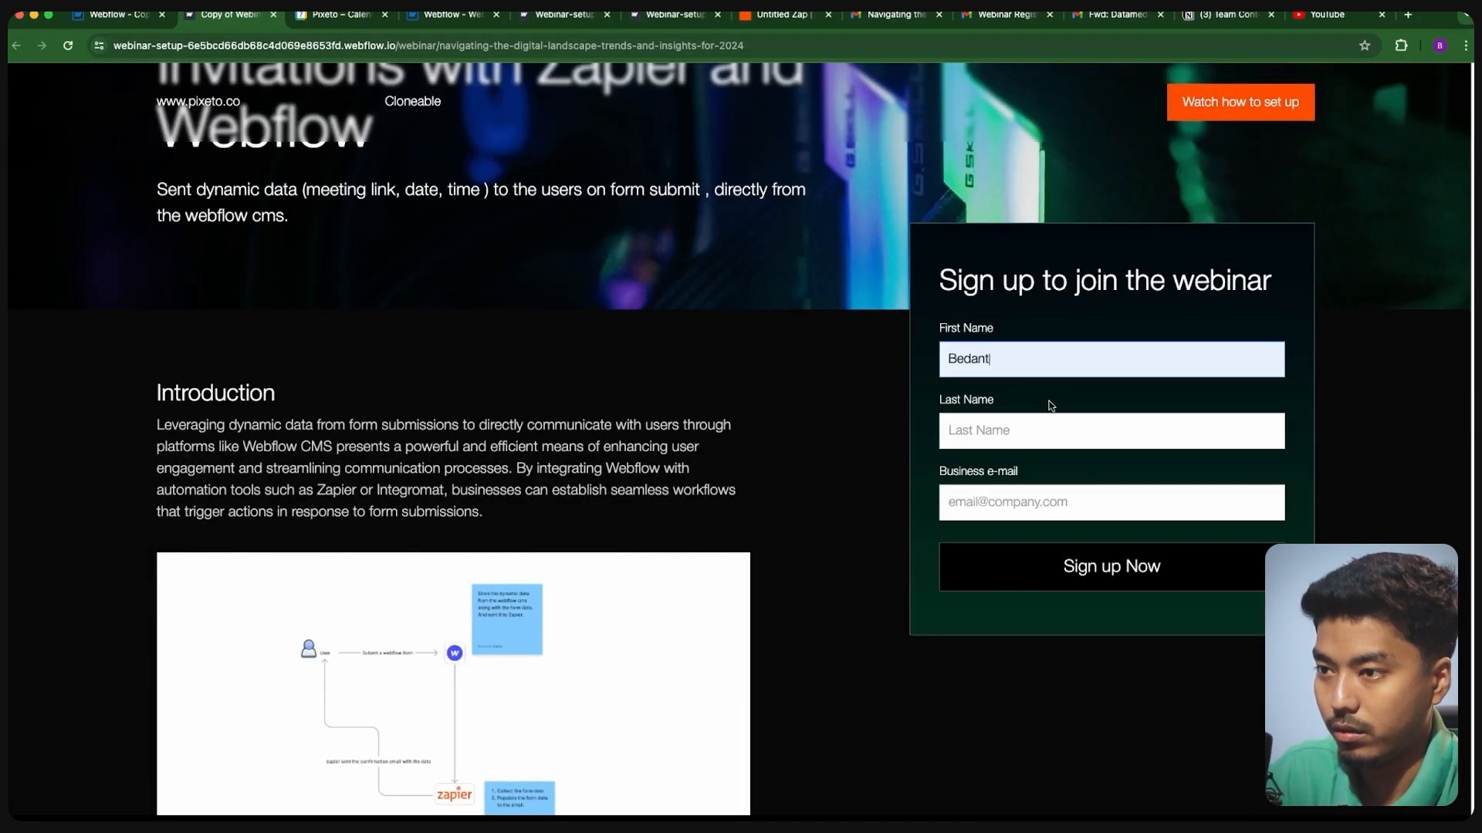
pyautogui.write('-test-3')
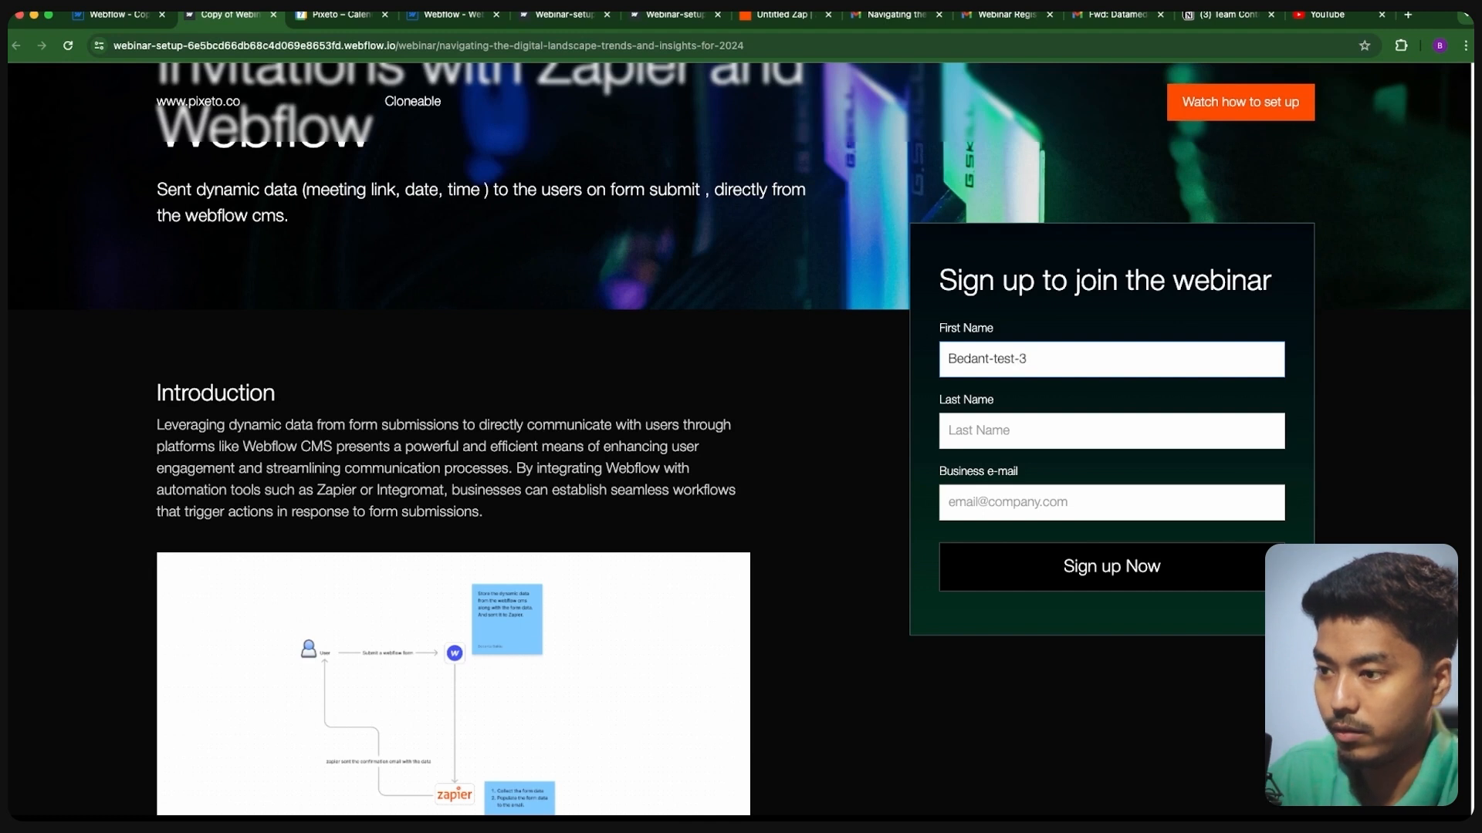
pyautogui.click(1044, 439)
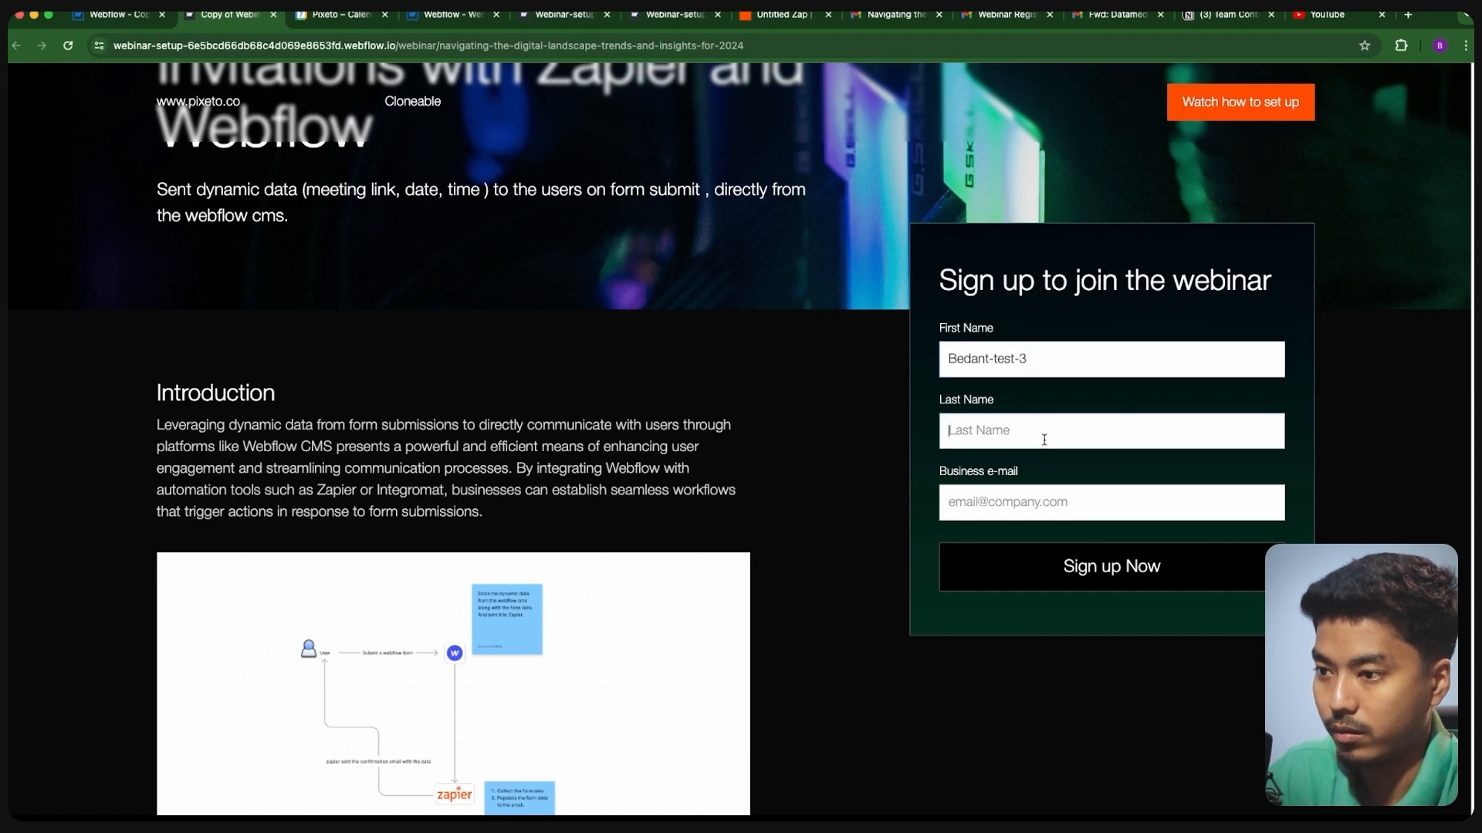
pyautogui.click(1045, 472)
pyautogui.click(1031, 512)
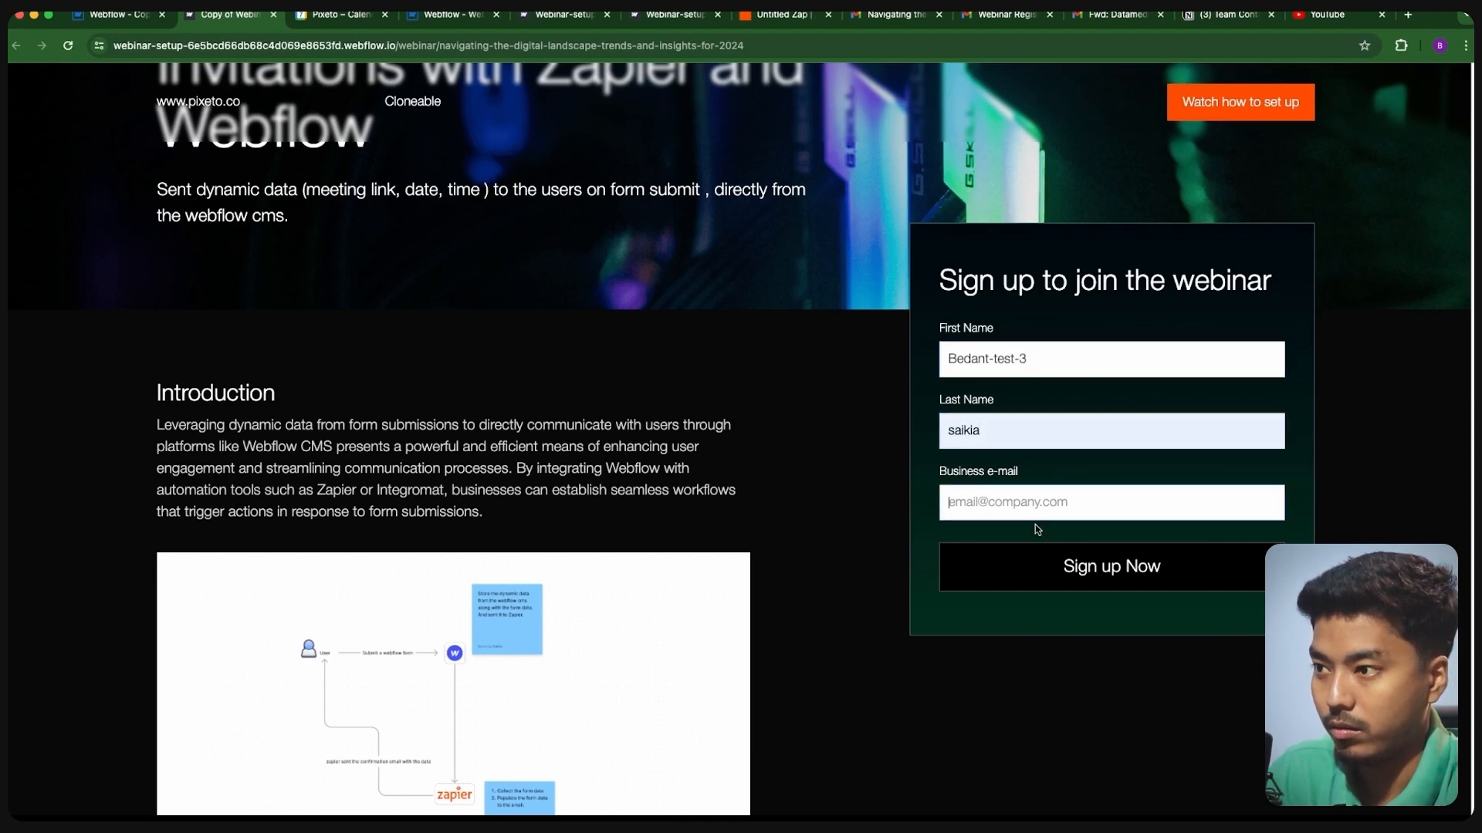
pyautogui.click(1039, 540)
pyautogui.click(1079, 565)
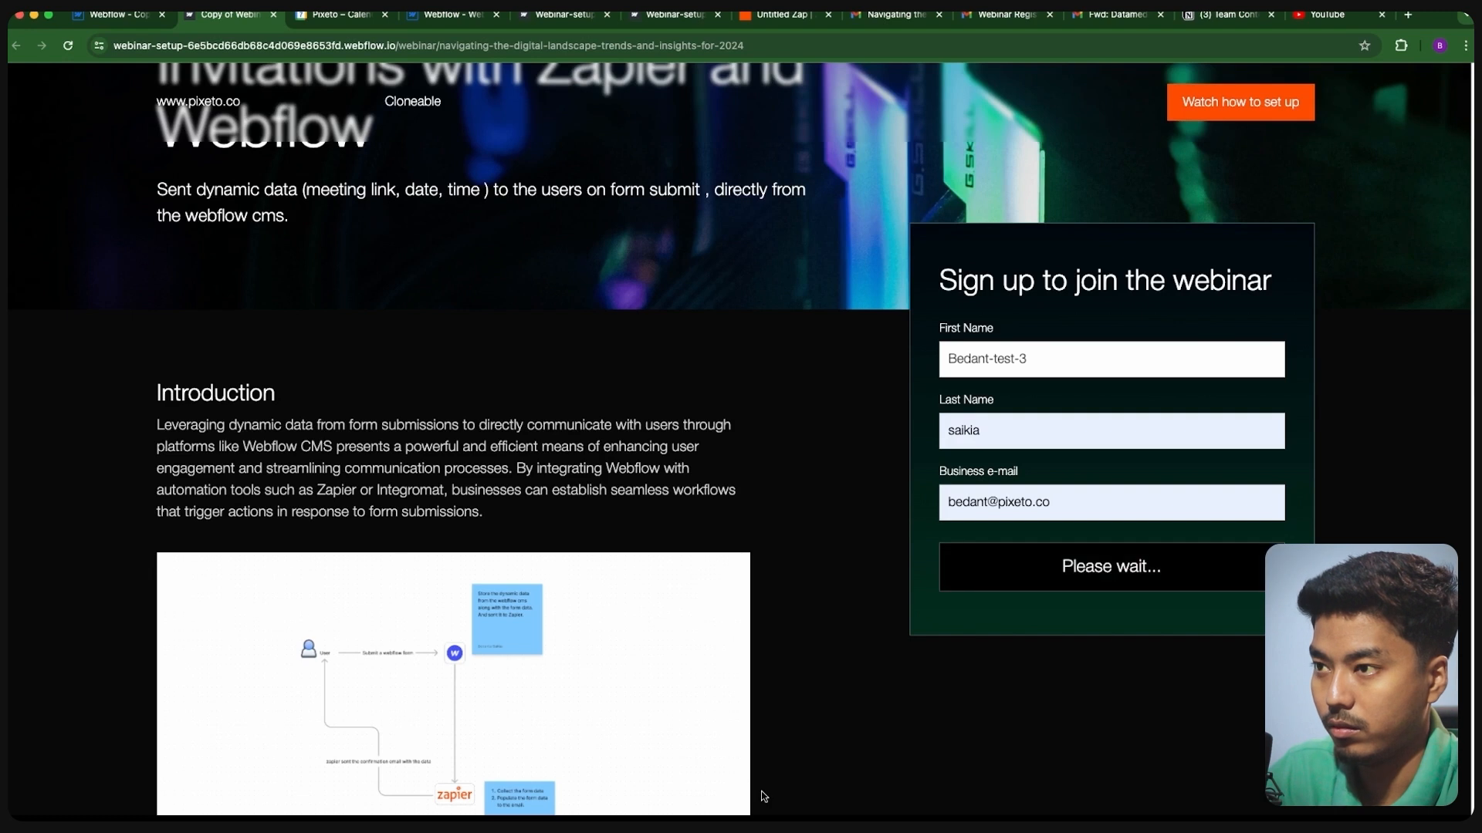
pyautogui.scroll(3, 659, 287)
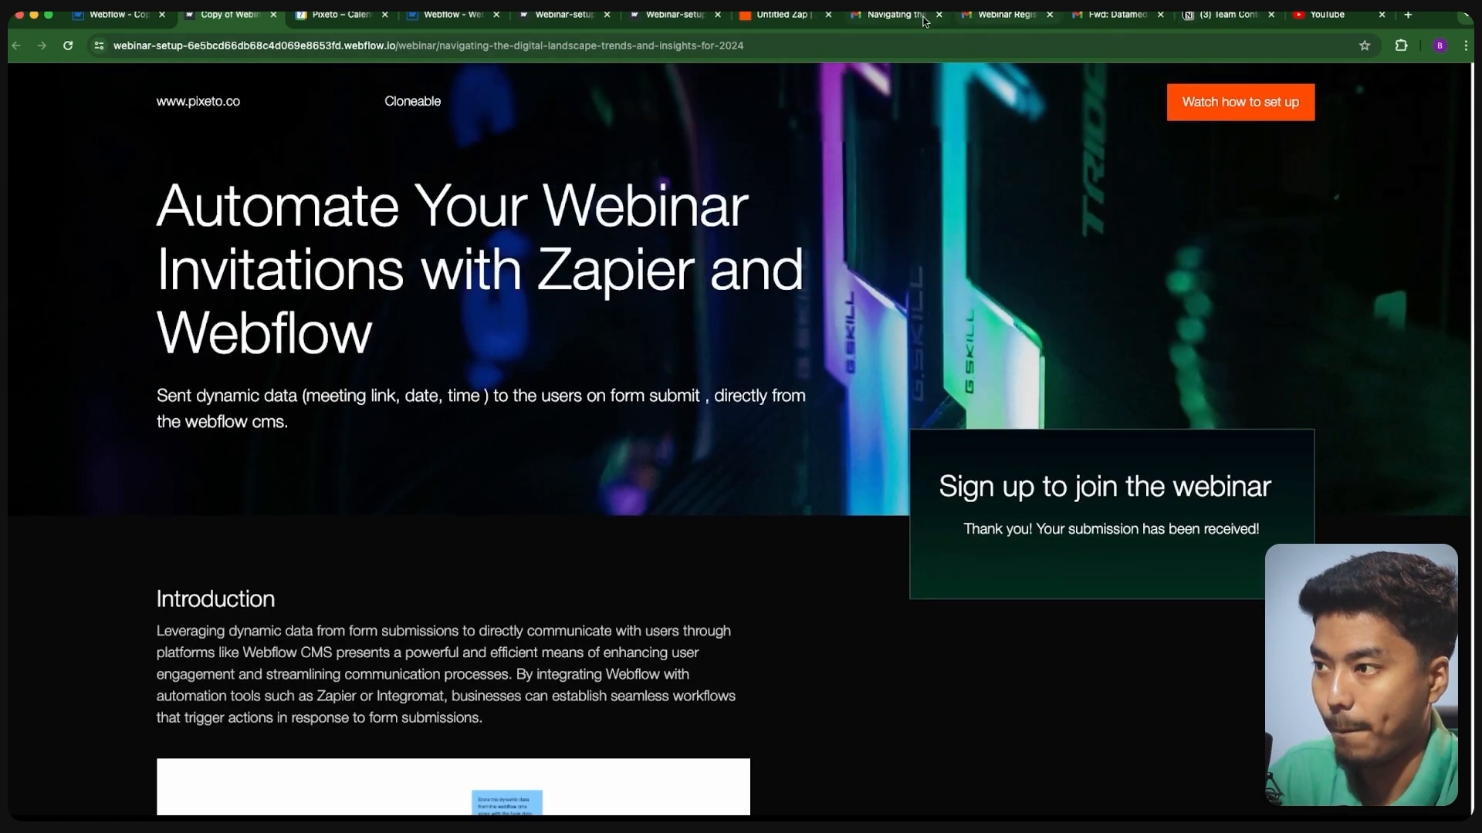
# - Open the newest 'Navigating the Digital Landscape' email and follow its Calendar invite link
pyautogui.click(893, 16)
pyautogui.moveTo(21, 132)
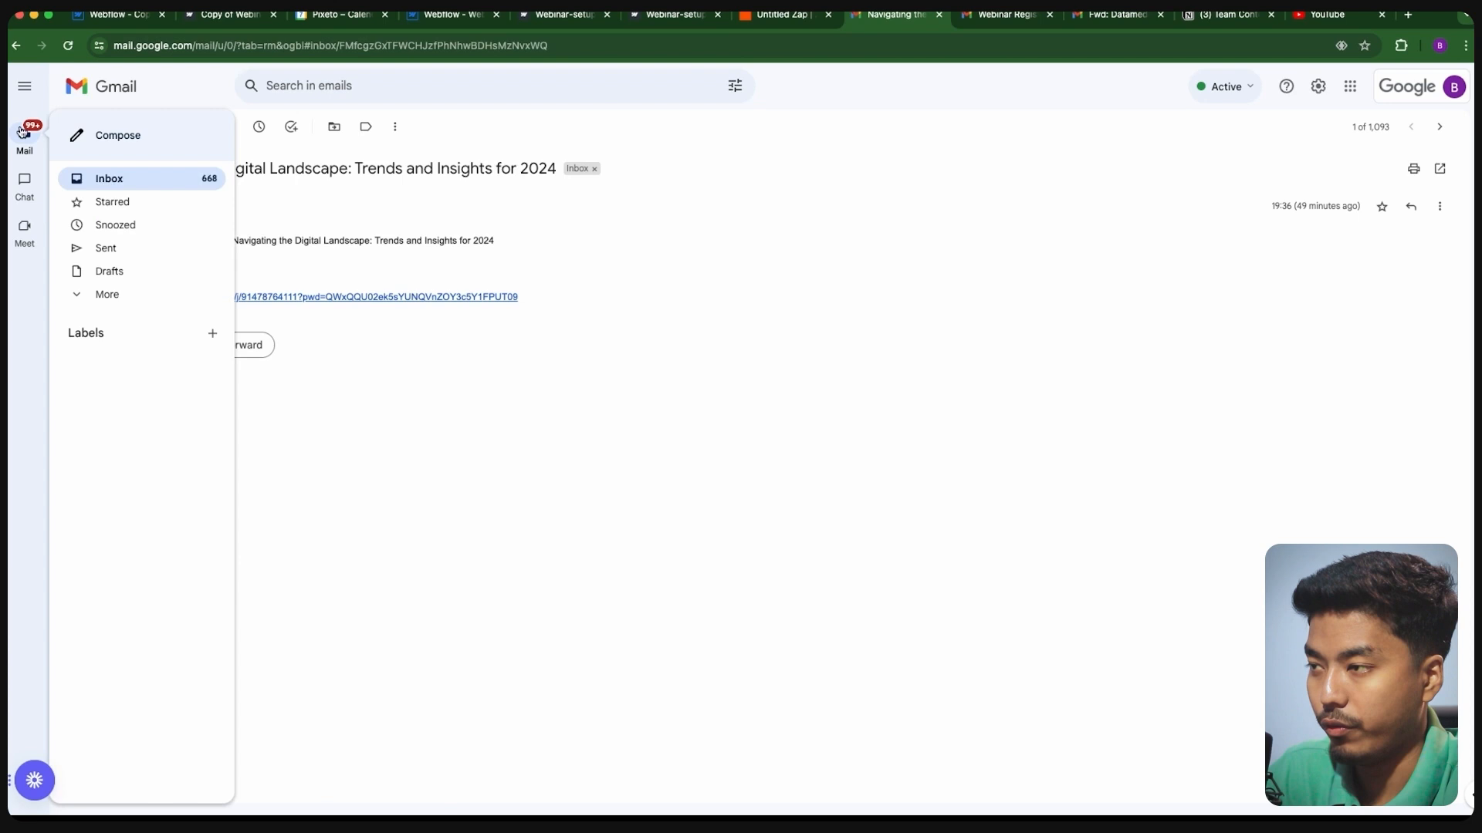
pyautogui.hotkey('ctrl', 'Tab')
pyautogui.click(79, 126)
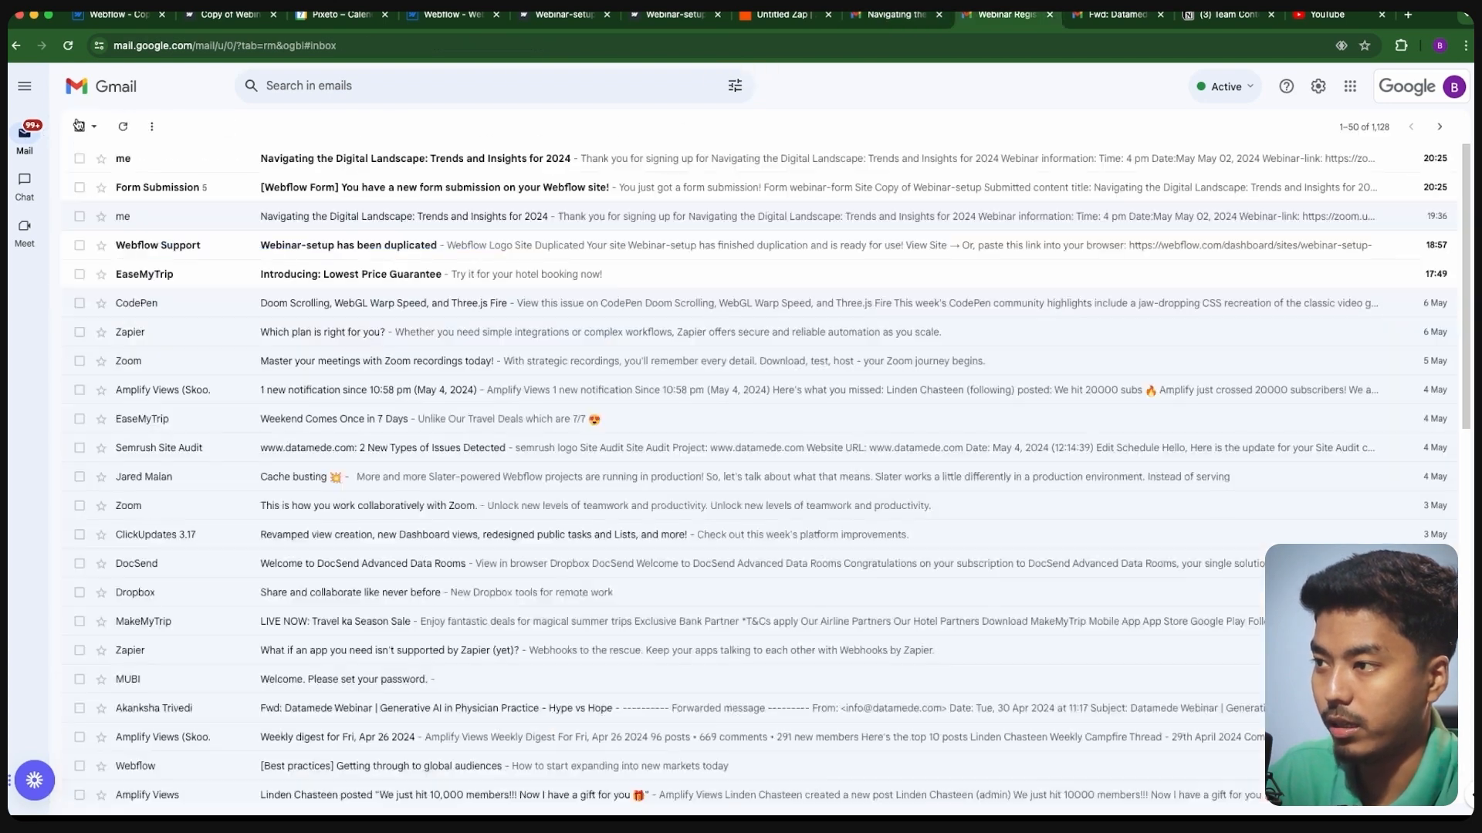
pyautogui.click(302, 160)
pyautogui.moveTo(118, 235); pyautogui.dragTo(267, 281)
pyautogui.click(259, 285)
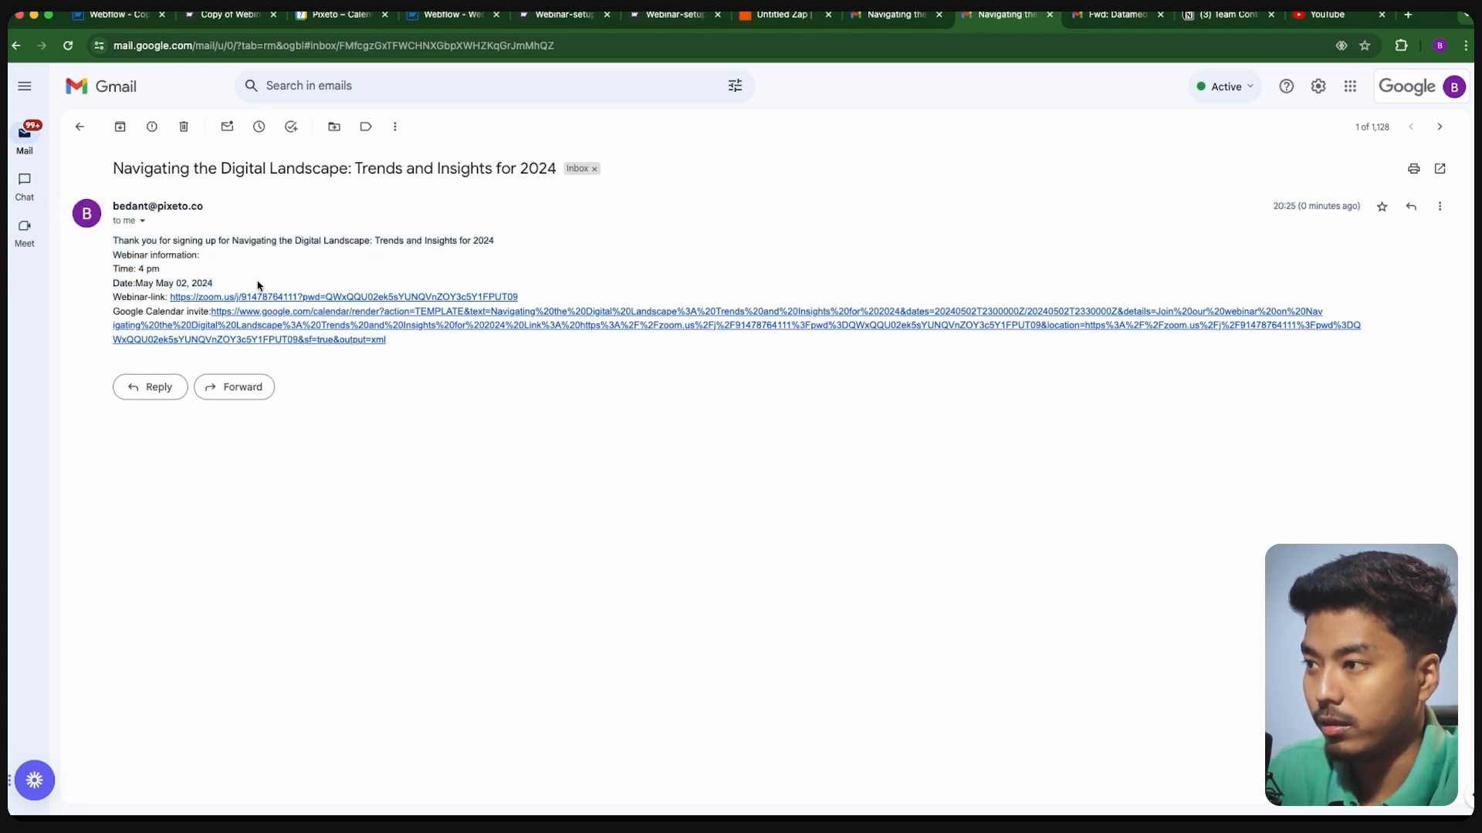
pyautogui.click(325, 322)
pyautogui.click(760, 16)
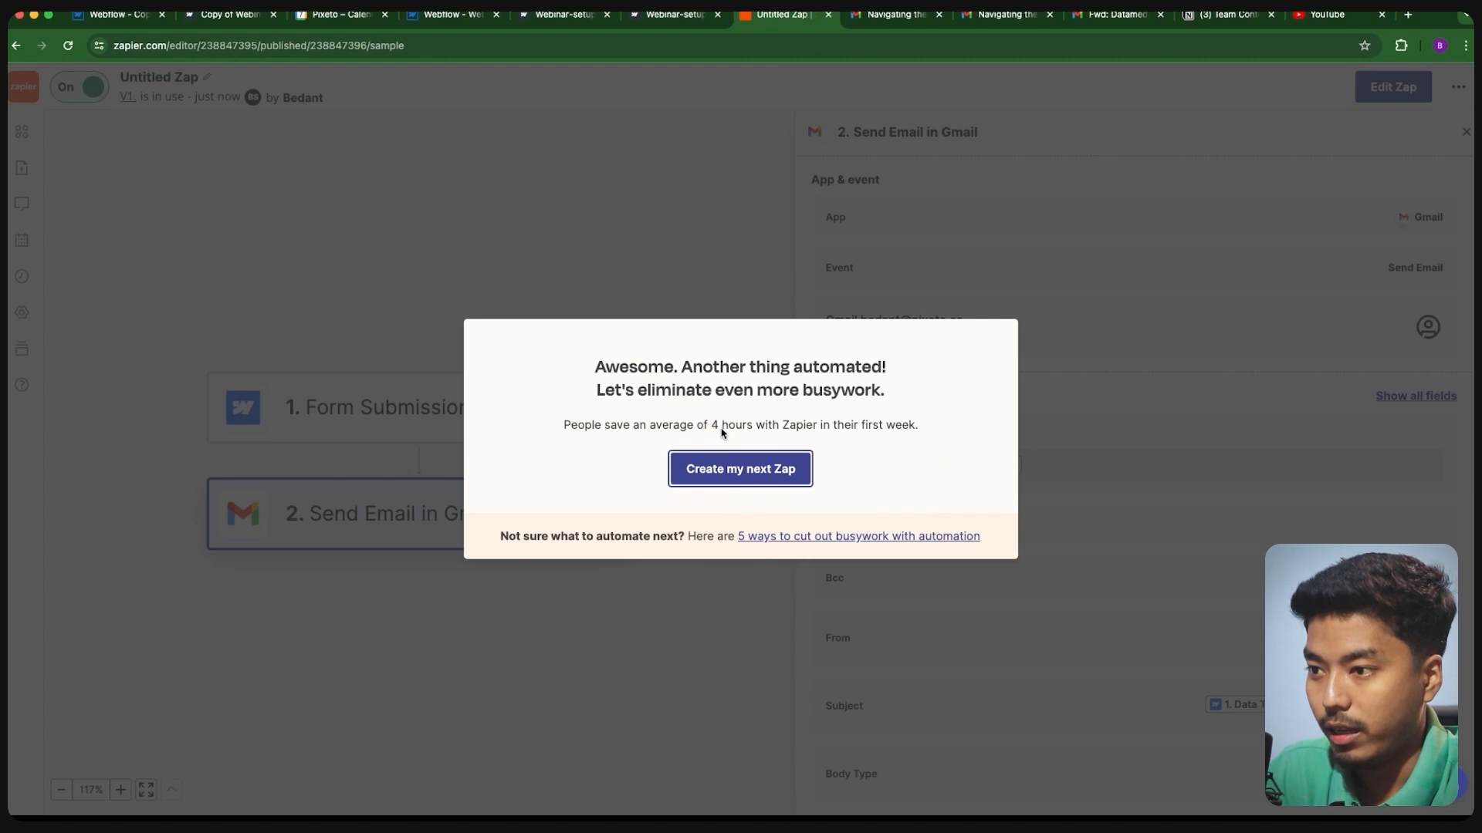
# - Dismiss the 'Create my next Zap' overlay and open the '2. Send Email in Gmail' step
pyautogui.click(612, 598)
pyautogui.click(447, 522)
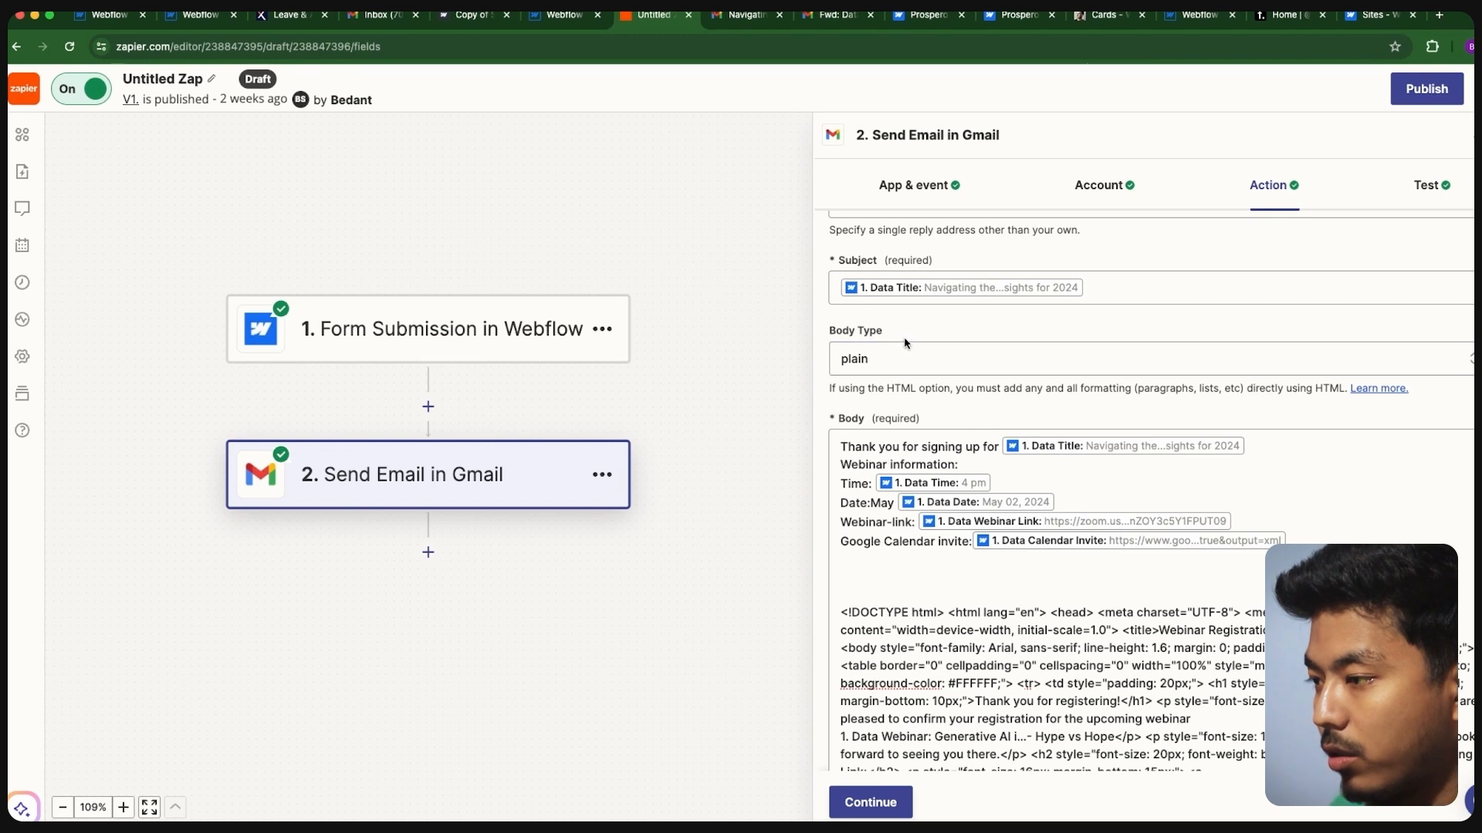
# - Compare the received plain-text webinar email with the forwarded Datamede HTML email
pyautogui.scroll(-1, 922, 356)
pyautogui.scroll(-1, 922, 357)
pyautogui.click(925, 349)
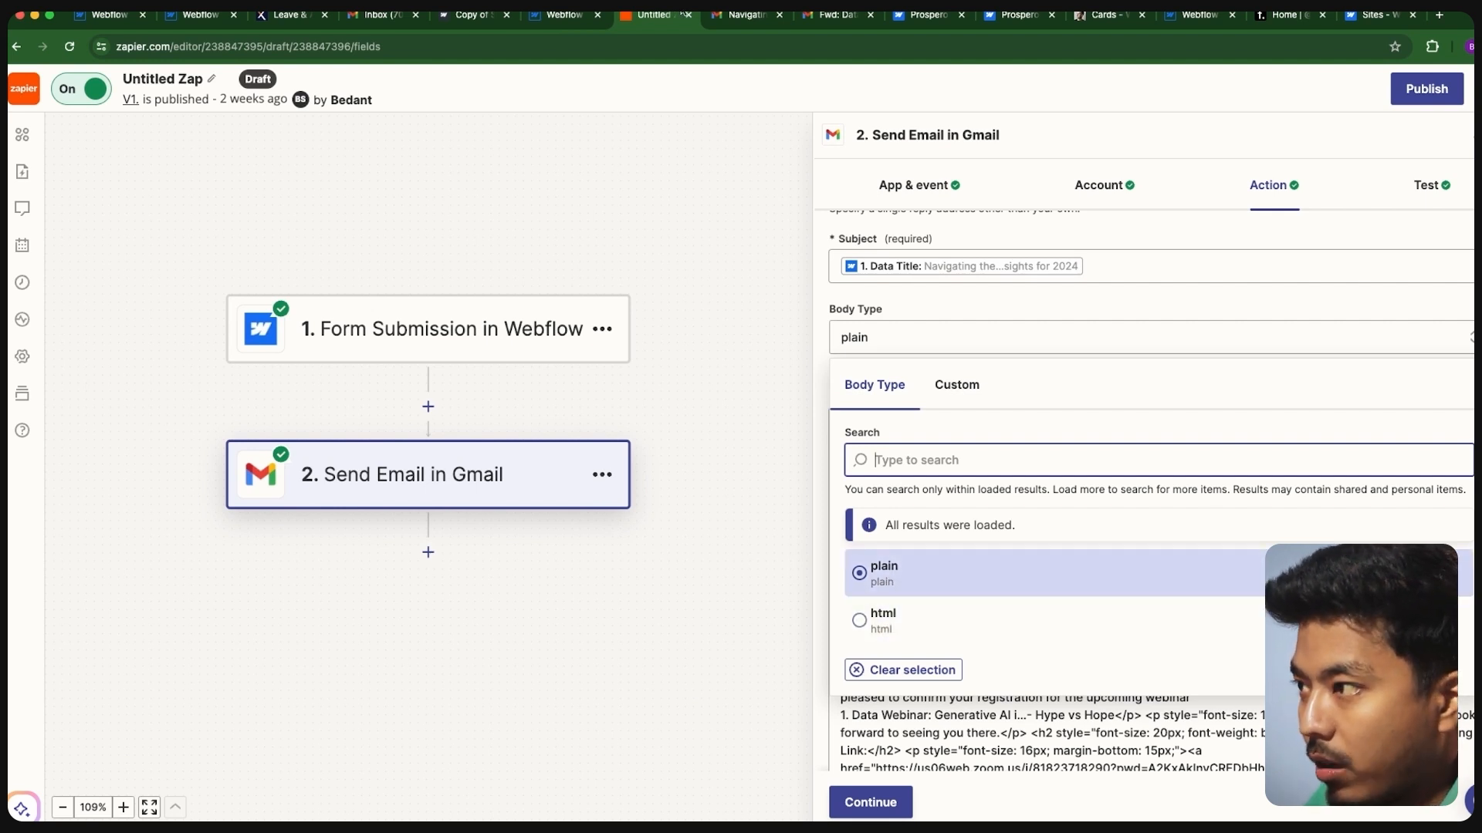
pyautogui.click(745, 15)
pyautogui.moveTo(119, 249); pyautogui.dragTo(205, 288)
pyautogui.click(162, 303)
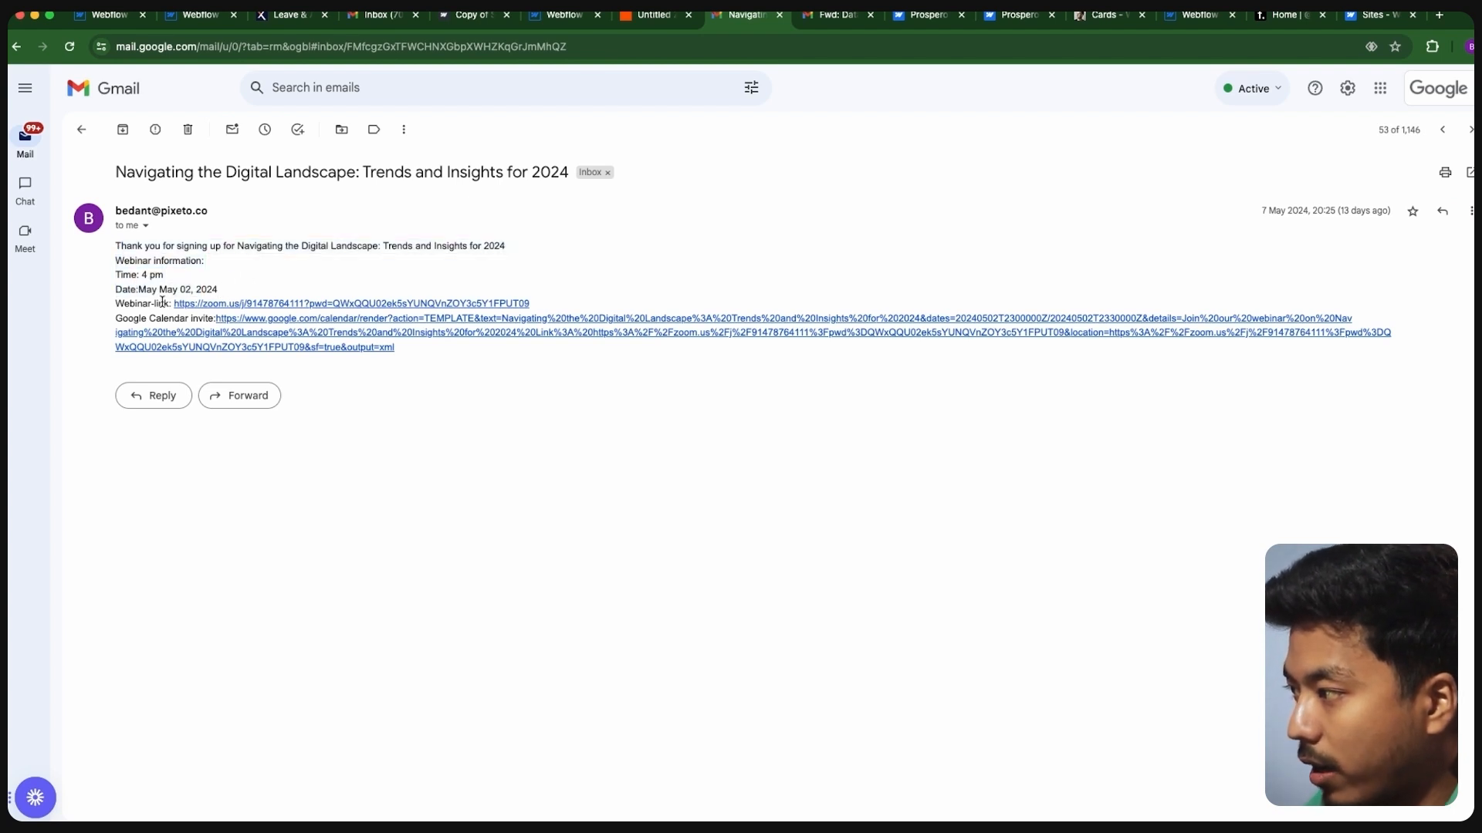
pyautogui.click(830, 23)
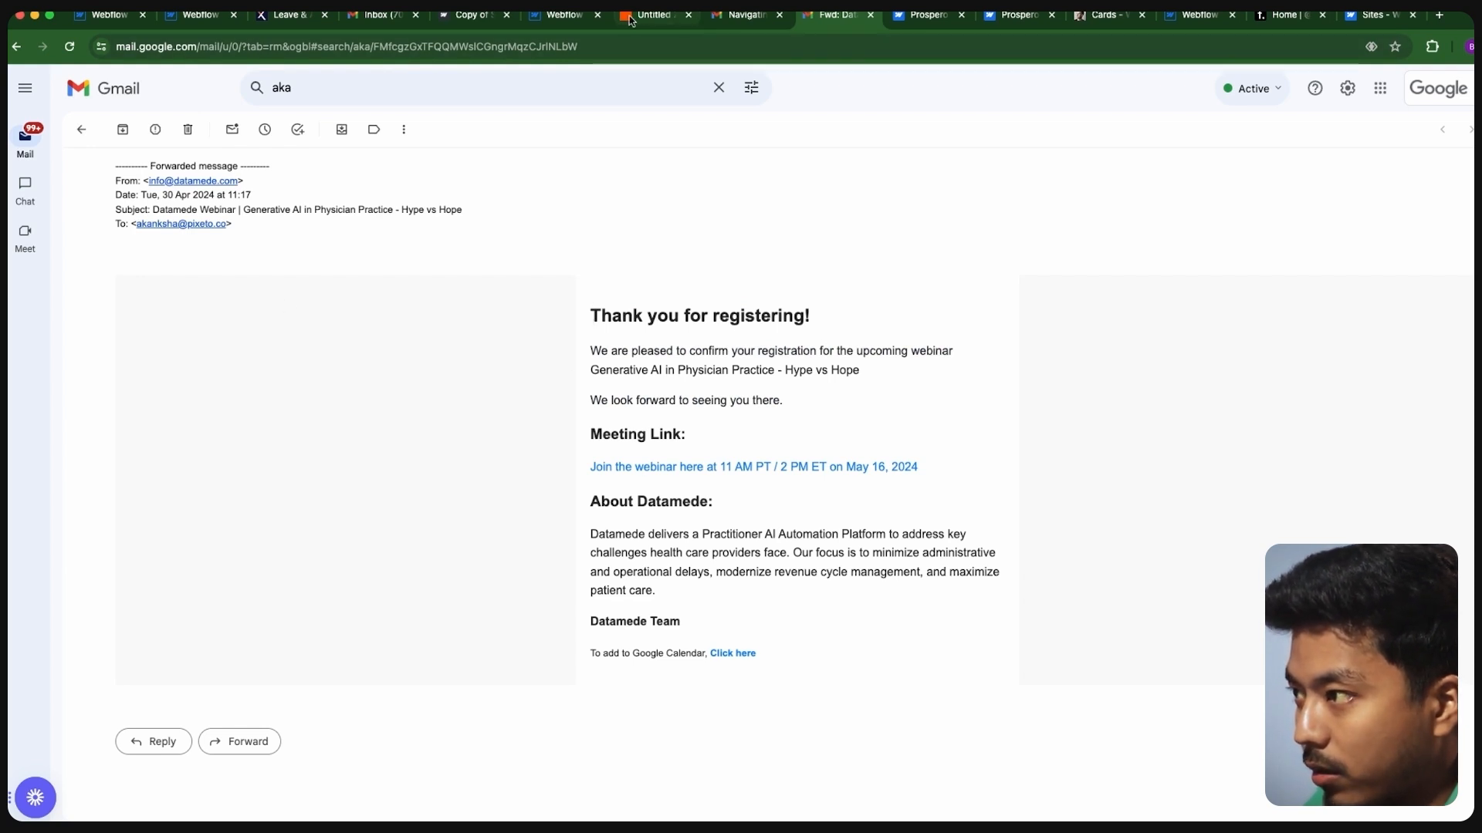
pyautogui.click(654, 15)
# - Set the Gmail Body Type to html and review the HTML template in the Body
pyautogui.scroll(-2, 1007, 253)
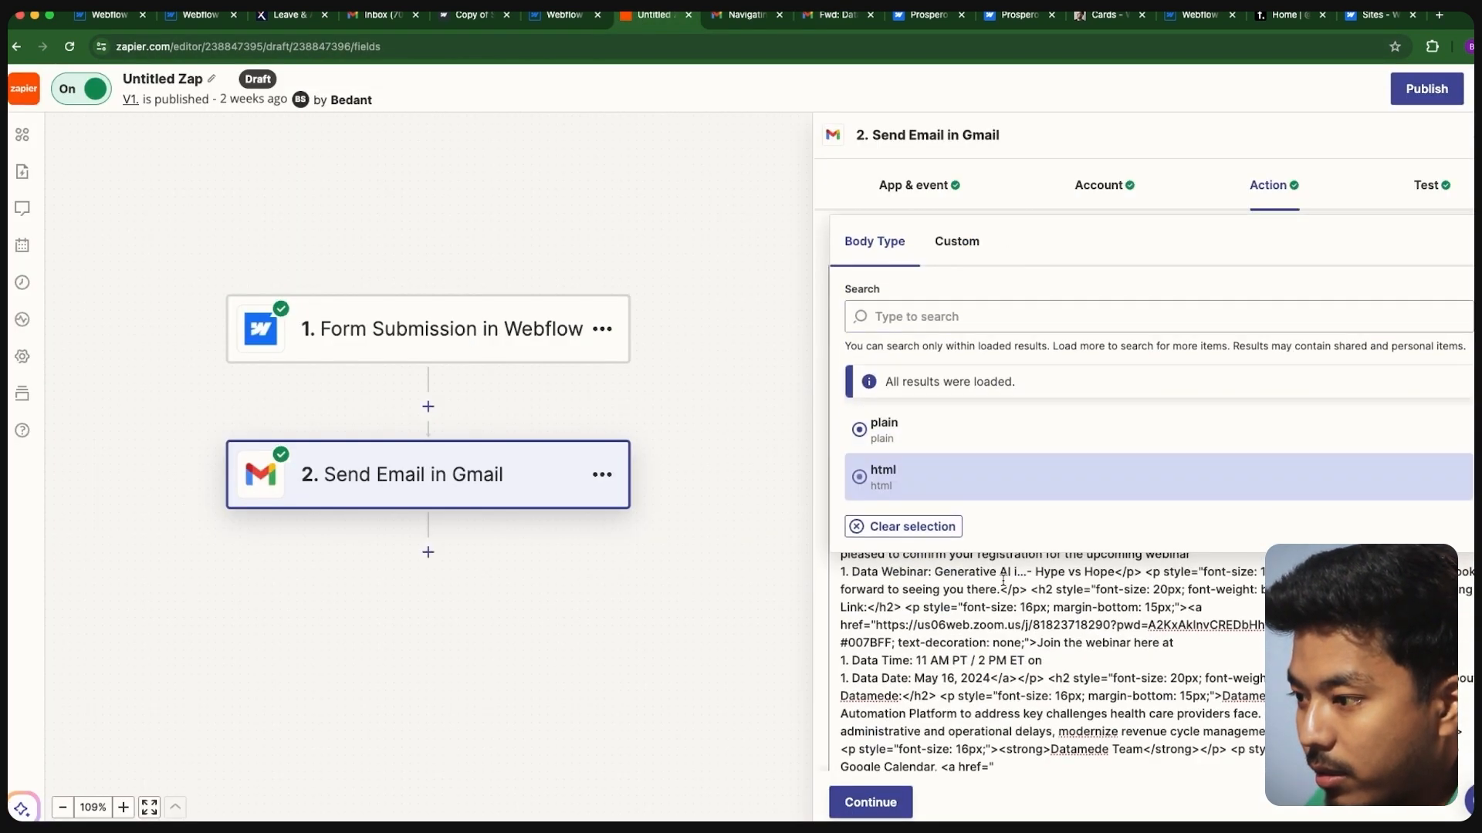
pyautogui.click(893, 478)
pyautogui.scroll(-5, 954, 599)
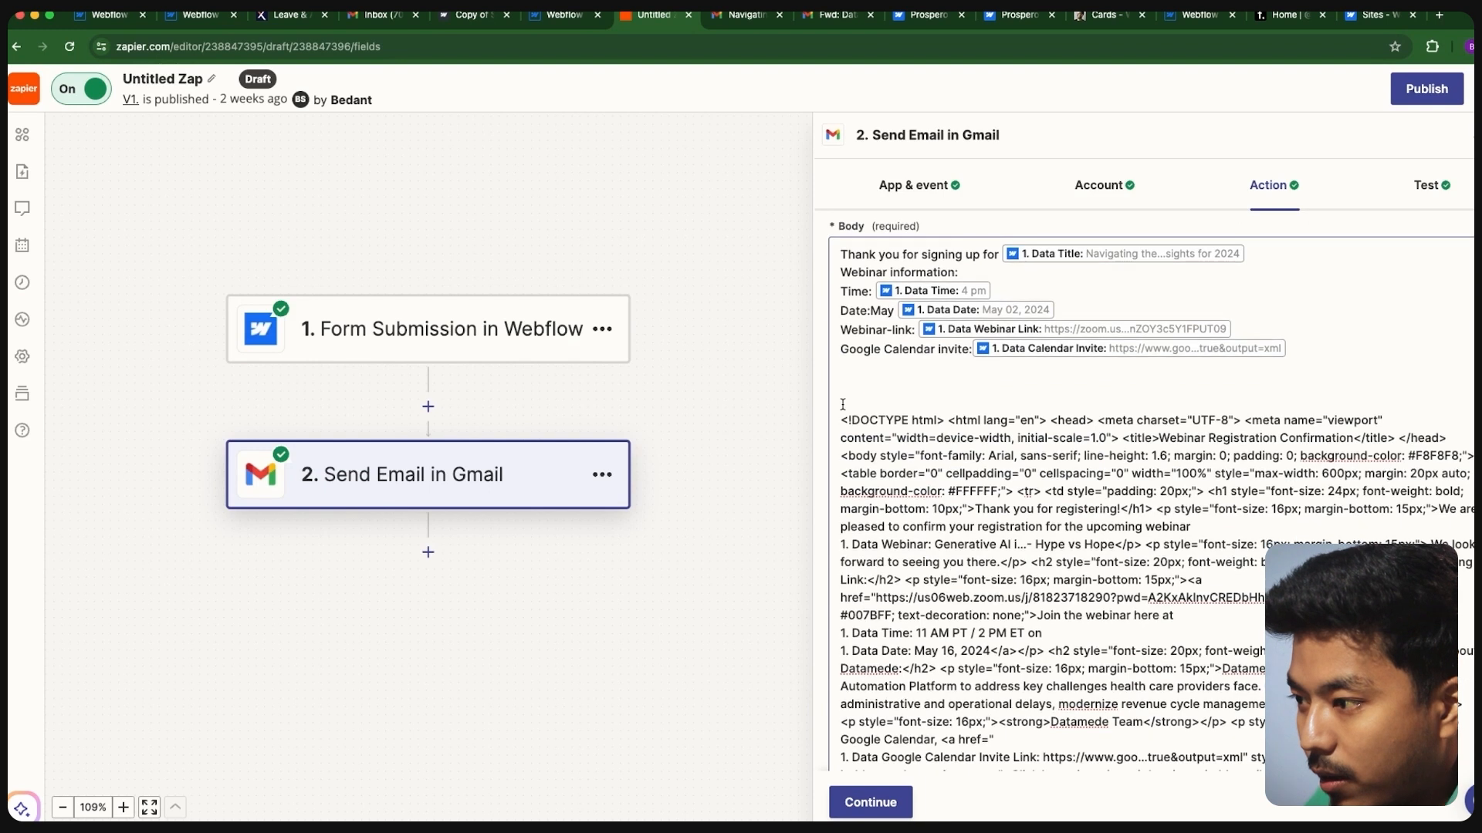
pyautogui.click(909, 361)
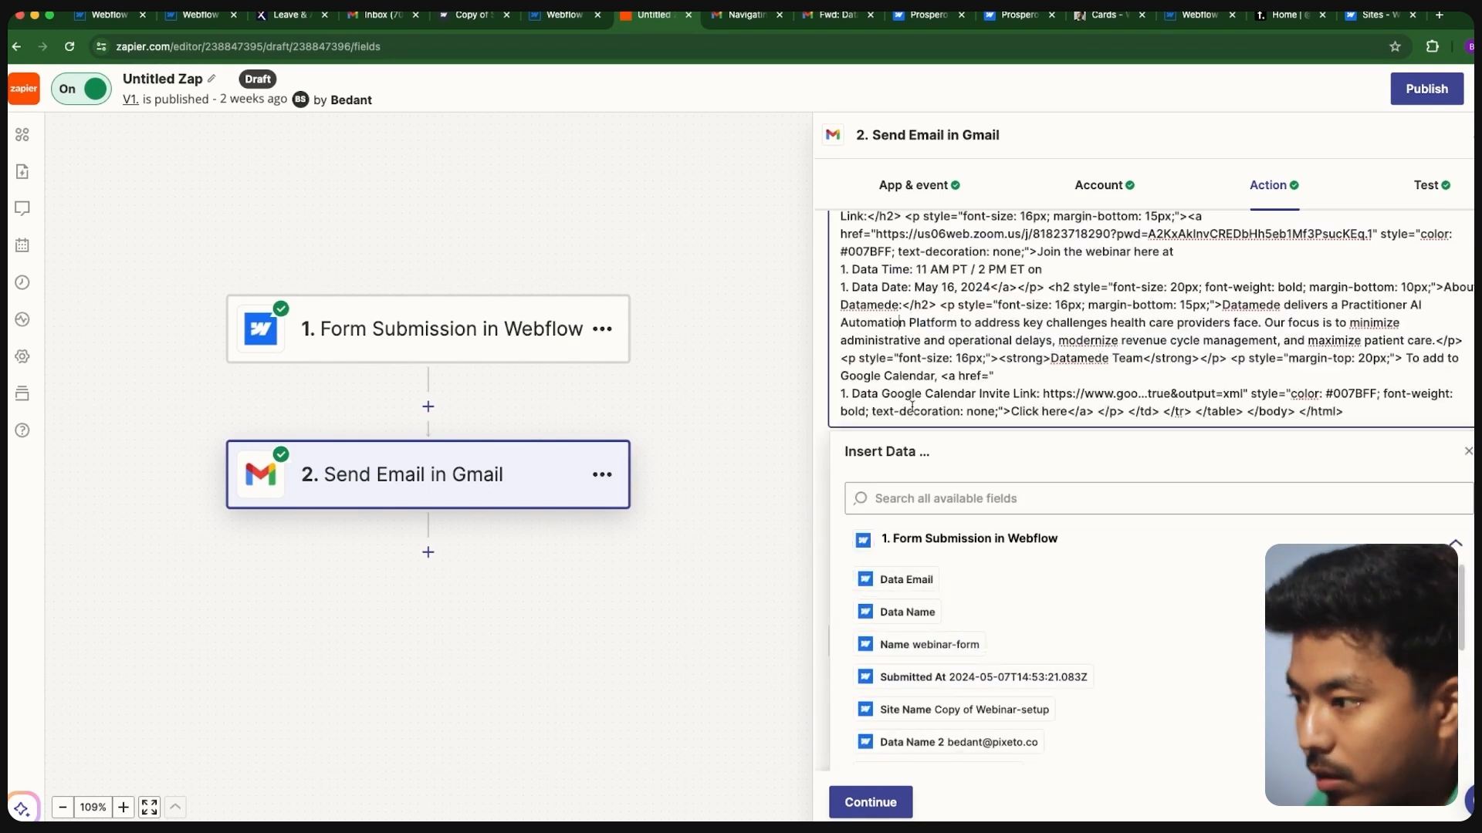
pyautogui.scroll(4, 909, 362)
pyautogui.moveTo(842, 344); pyautogui.dragTo(1304, 701)
pyautogui.click(1169, 563)
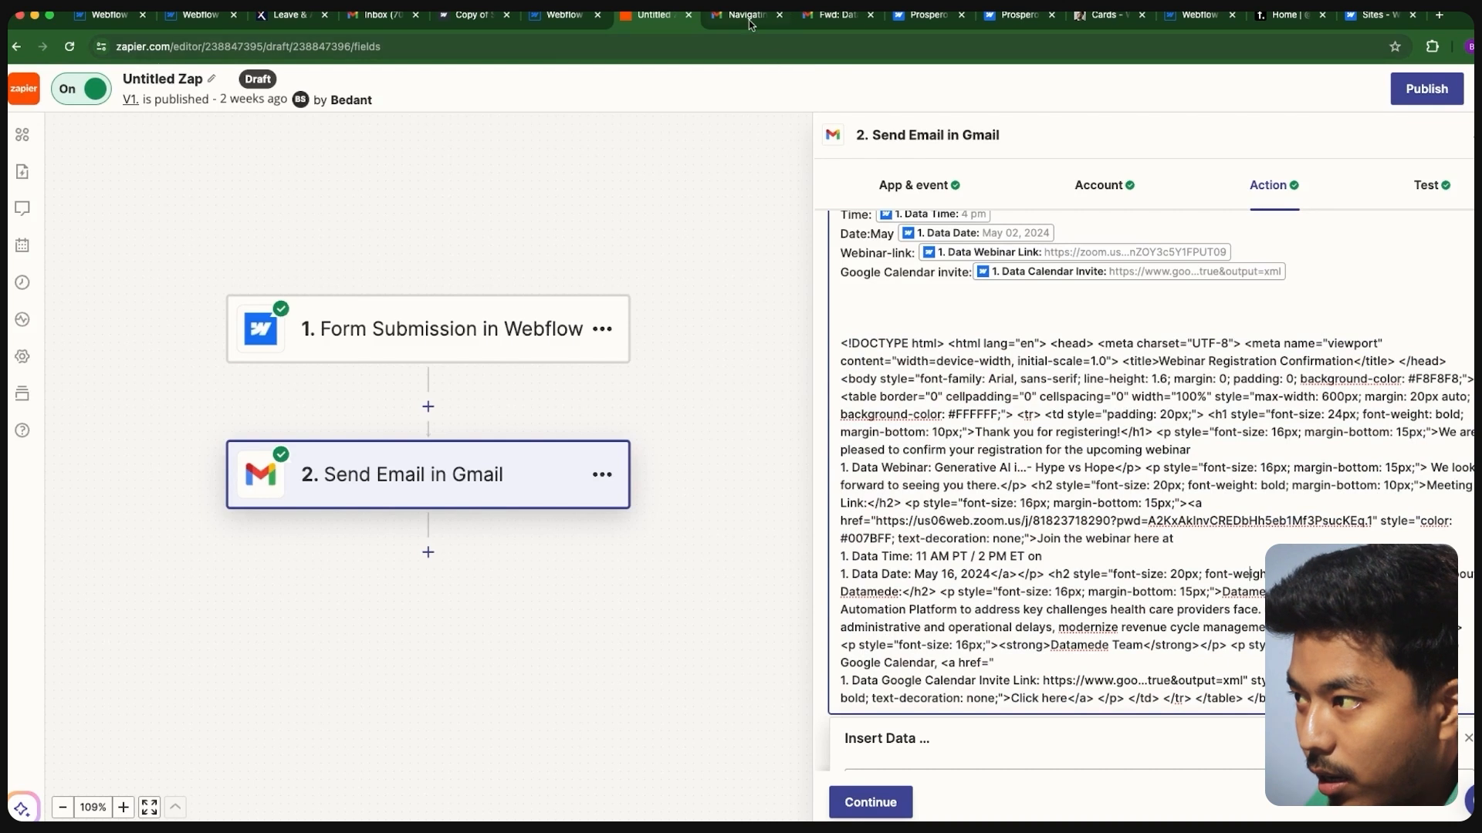
# - Review the formatted Datamede email body, then switch to the plain-text webinar confirmation email
pyautogui.click(831, 17)
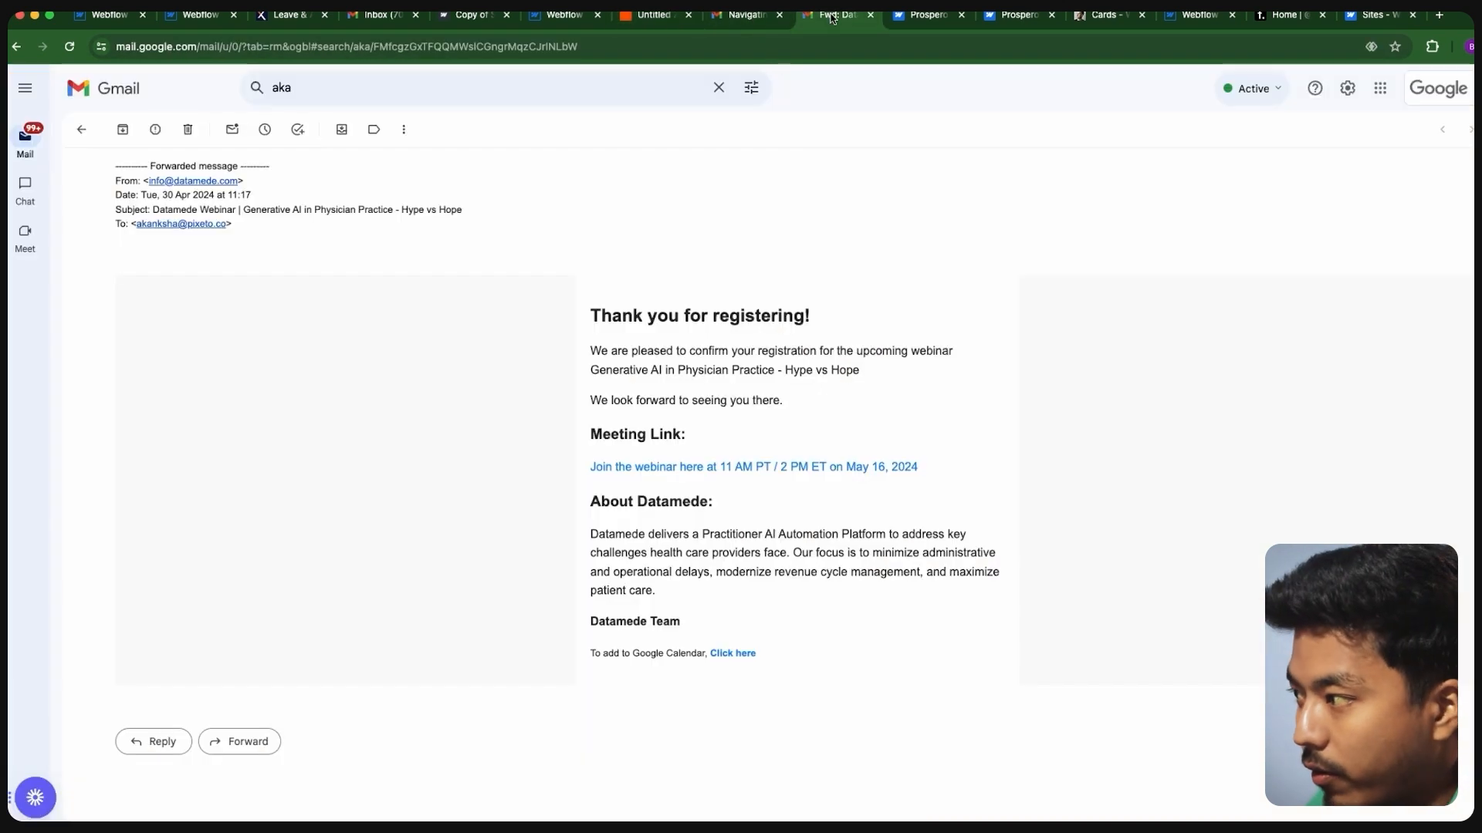
pyautogui.moveTo(592, 311); pyautogui.dragTo(830, 644)
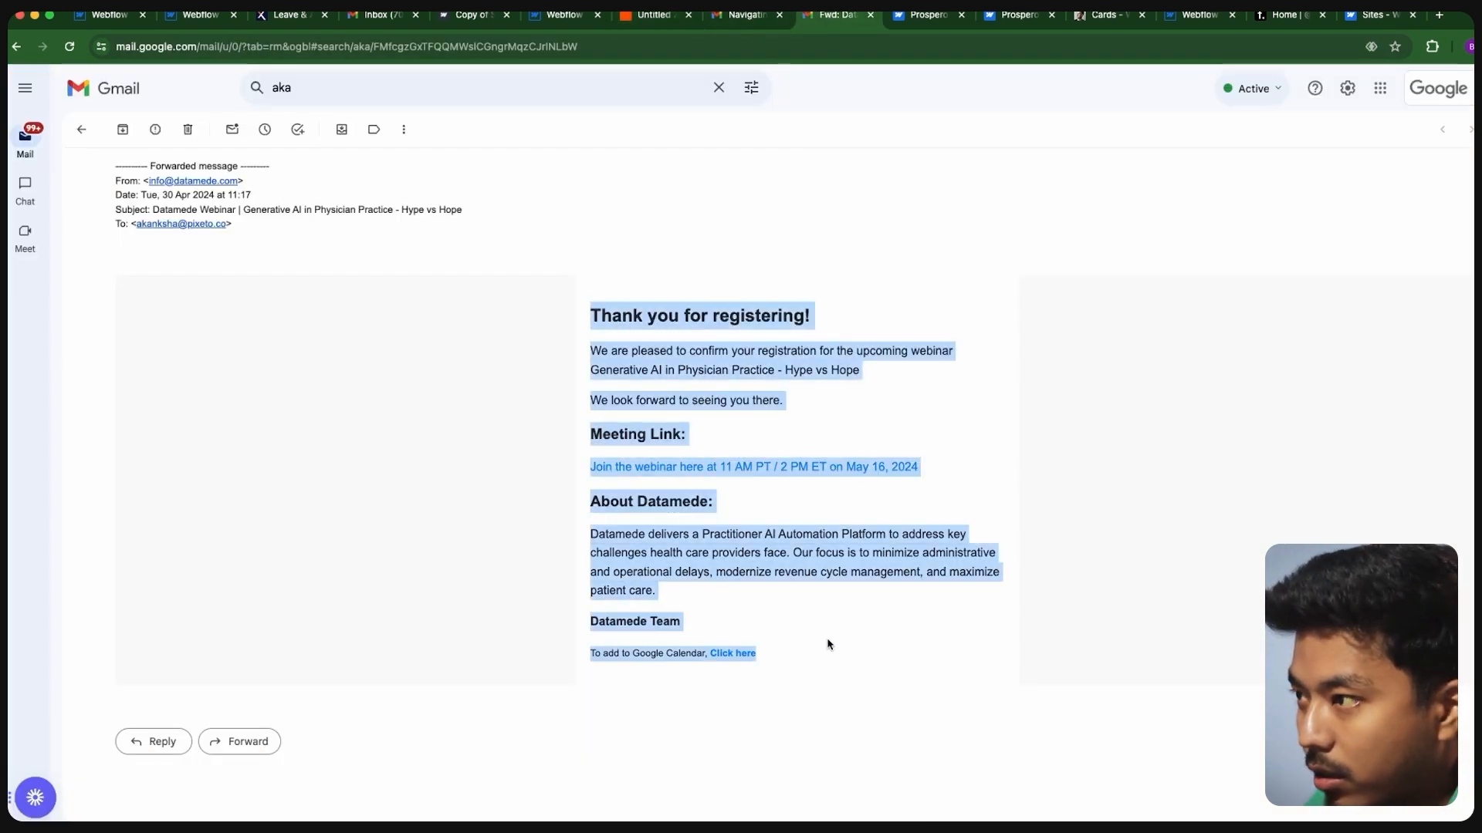
pyautogui.click(747, 24)
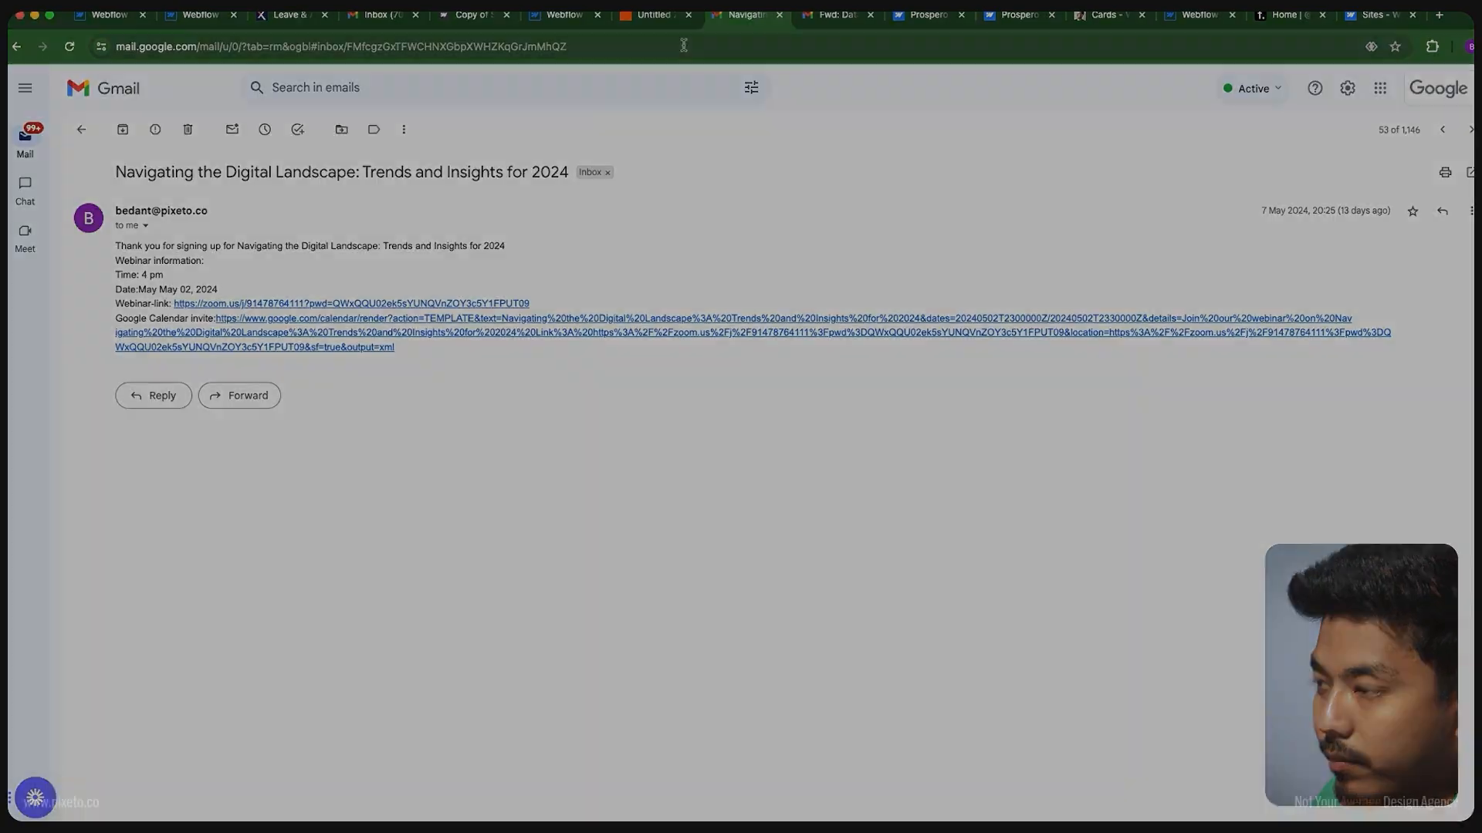